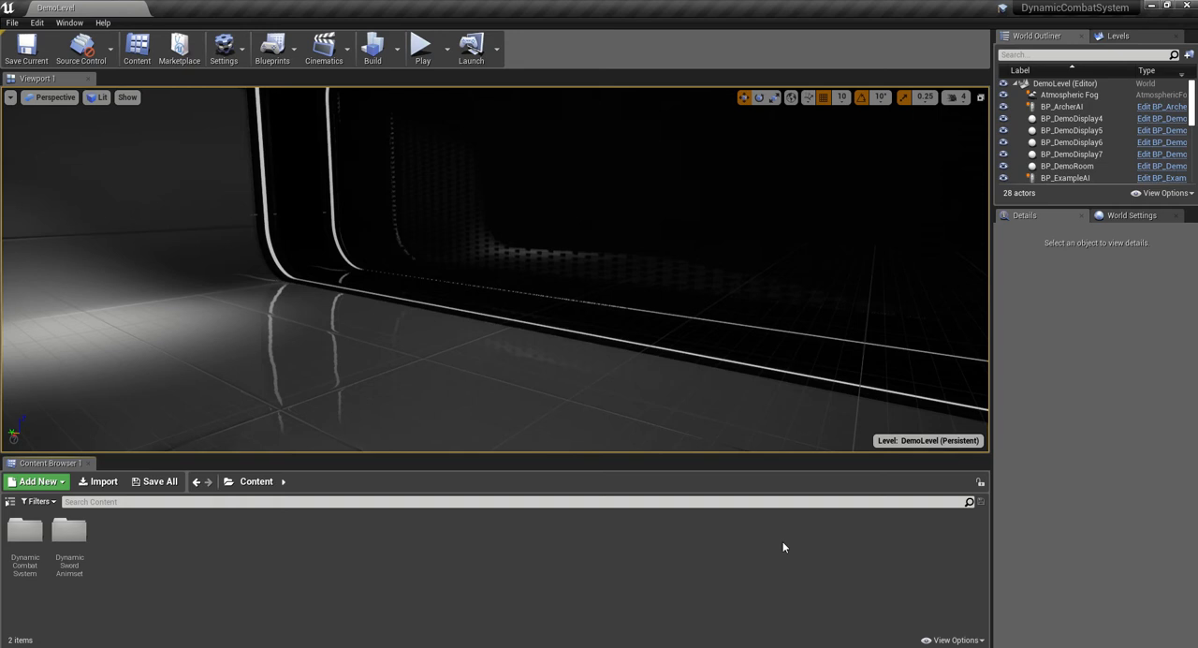
- Open the Attack_01 animation from the DynamicSwordAnimset RootMotion folder and dock its editor beside the DemoLevel tab
double_click(69, 533)
double_click(26, 532)
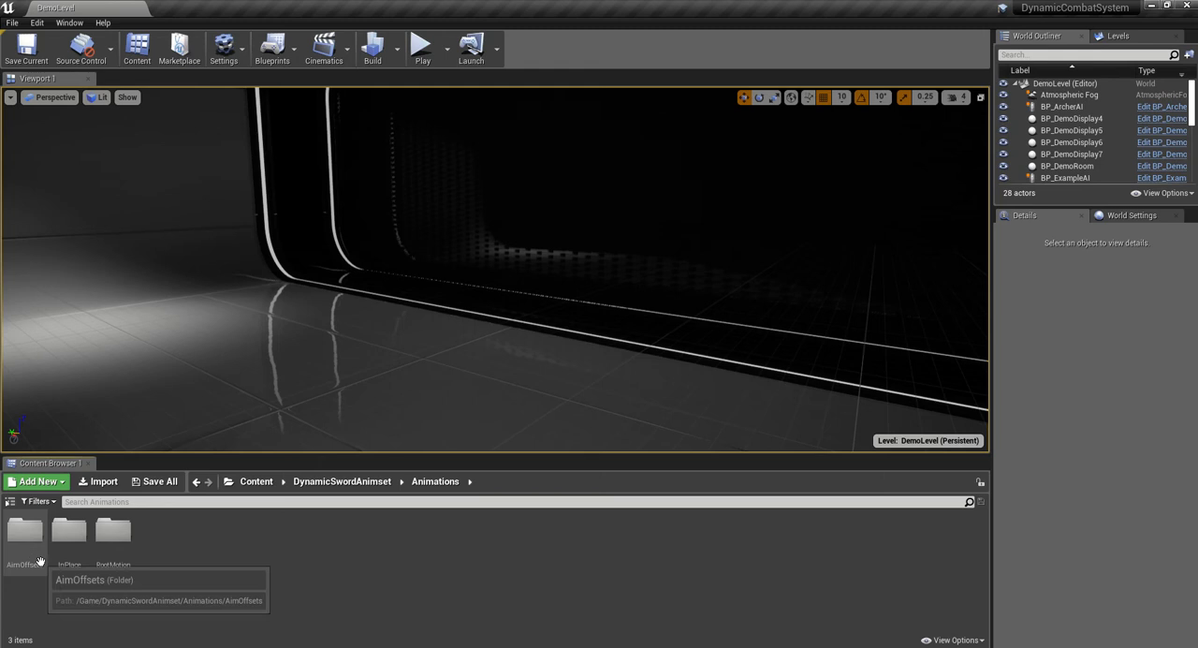
double_click(107, 536)
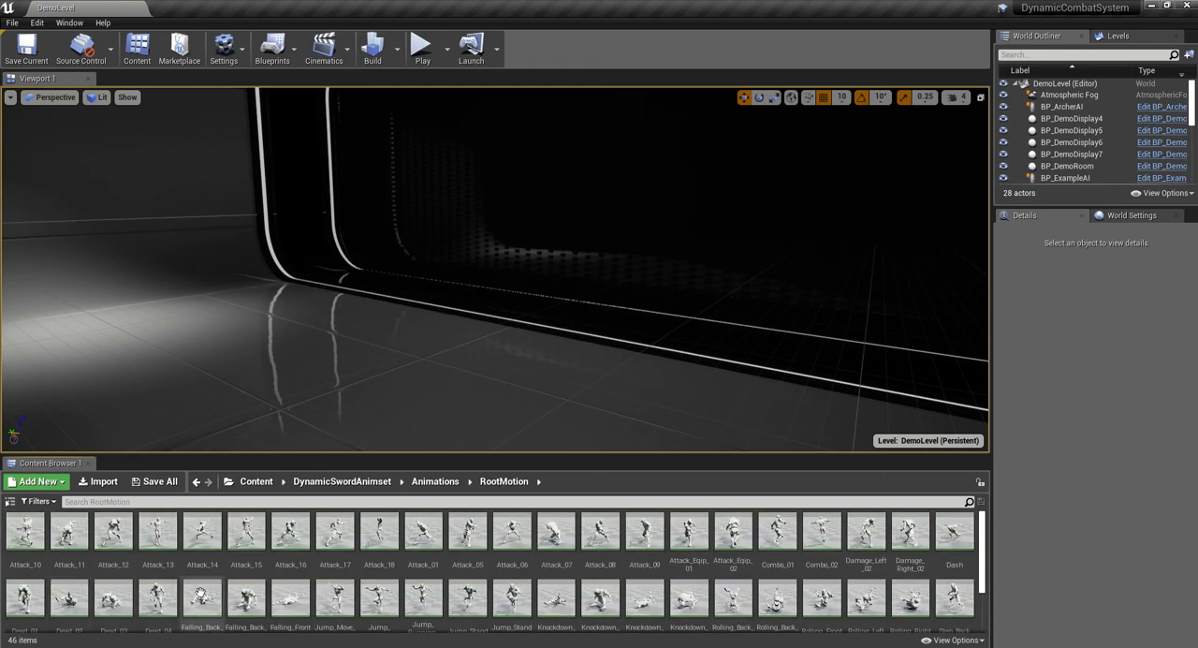
double_click(423, 531)
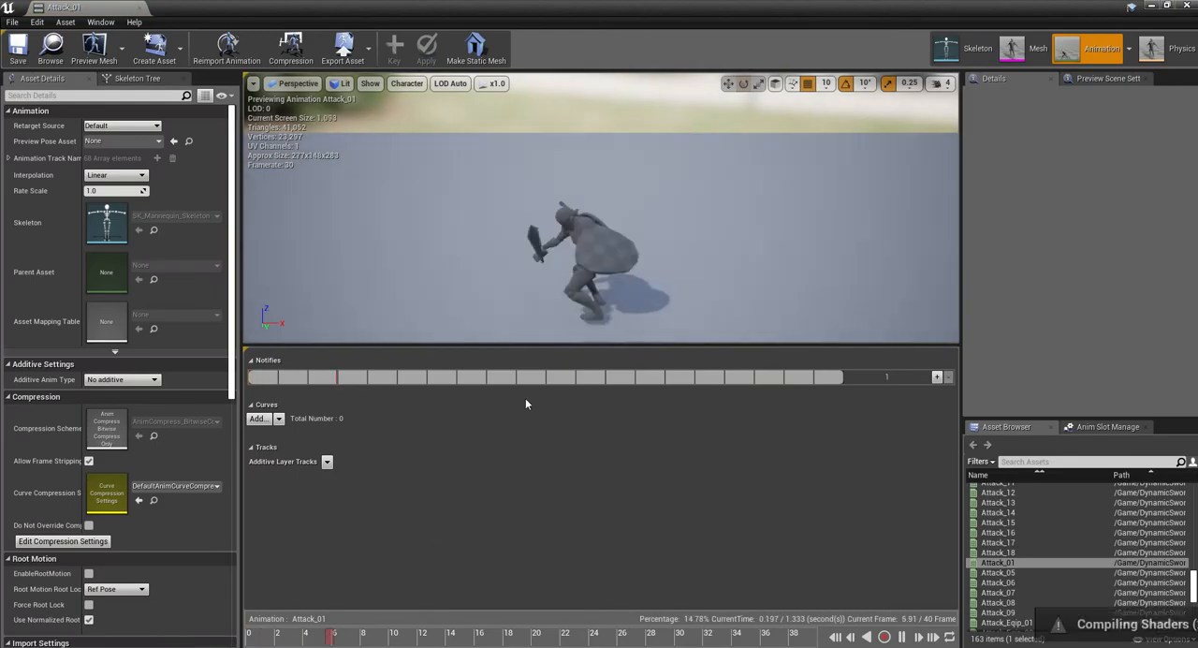
drag(89, 11, 234, 7)
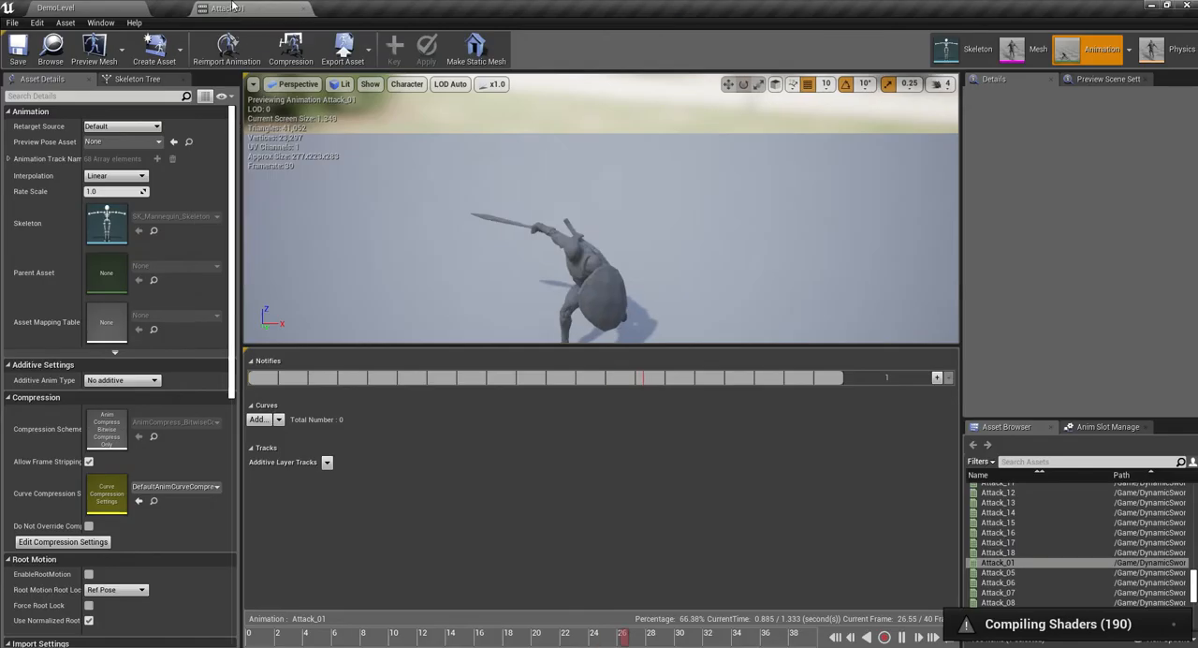
- Preview the Attack_07 and Attack_Eqip_01 root motion animations, and close the animation editor
click(103, 11)
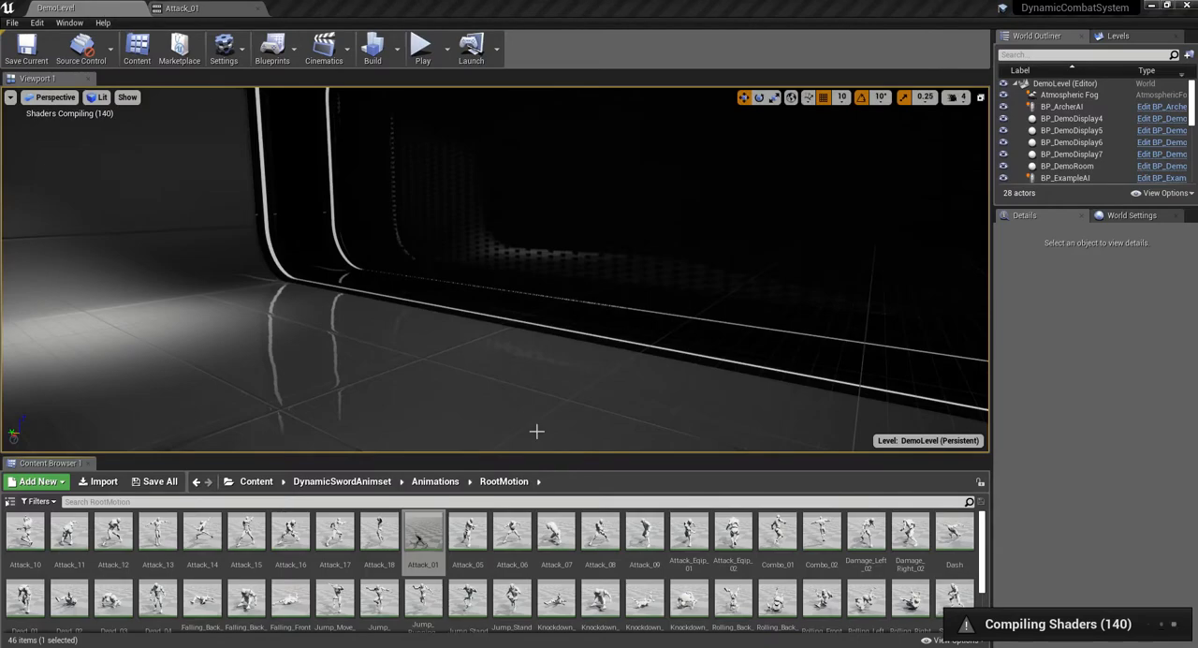
double_click(548, 538)
click(56, 7)
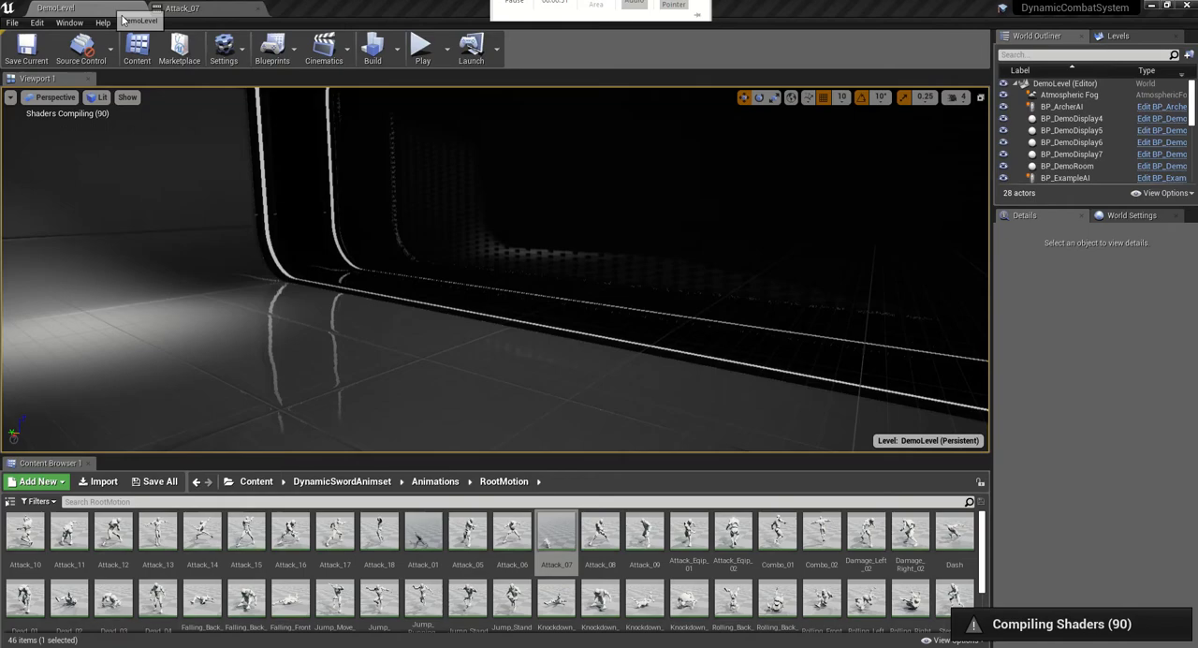
click(689, 536)
double_click(689, 538)
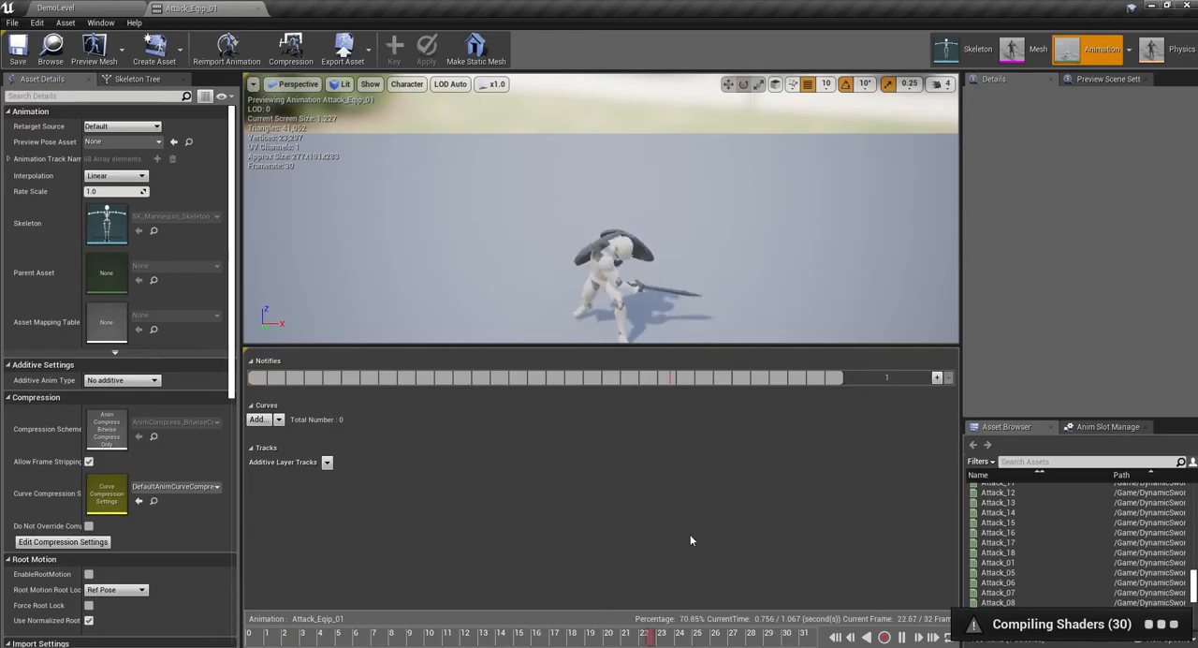
click(260, 8)
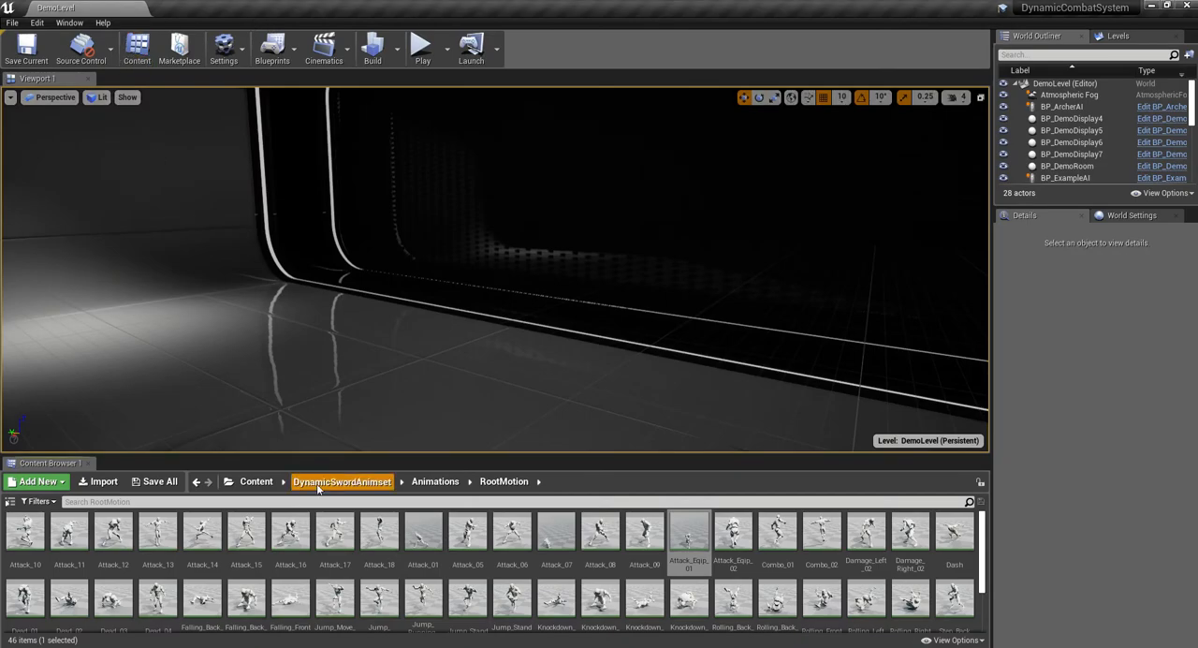
- Filter the DynamicSwordAnimset folder to show only Skeleton assets
click(342, 481)
click(256, 481)
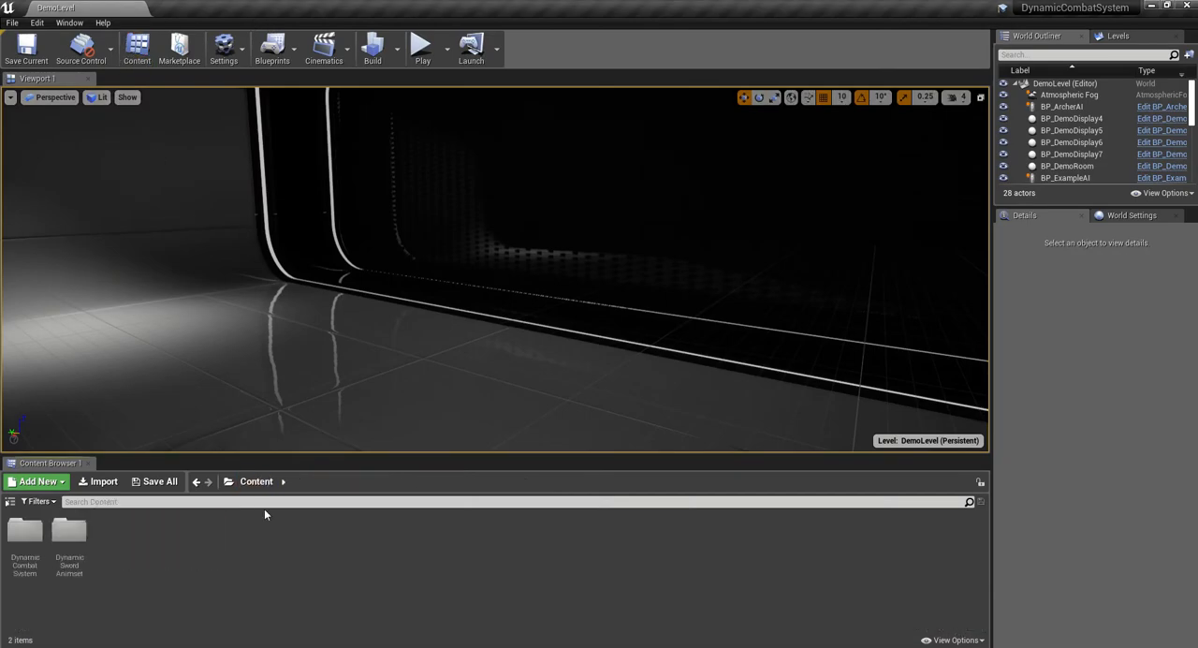
double_click(71, 538)
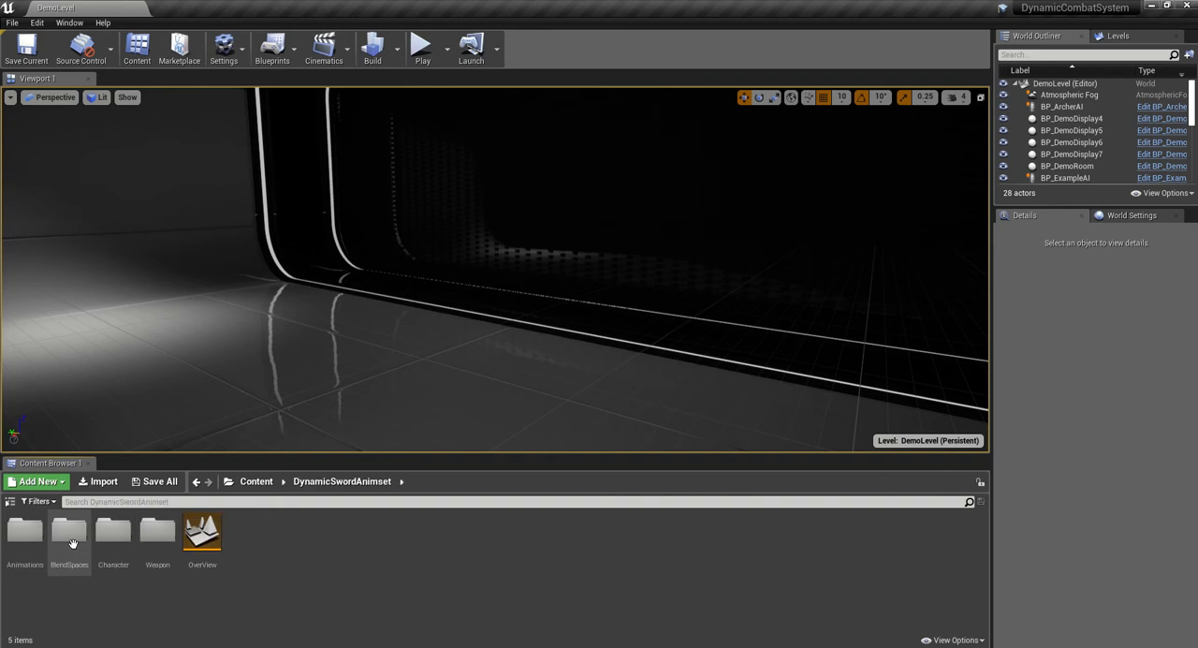
click(38, 501)
mouse_move(70, 312)
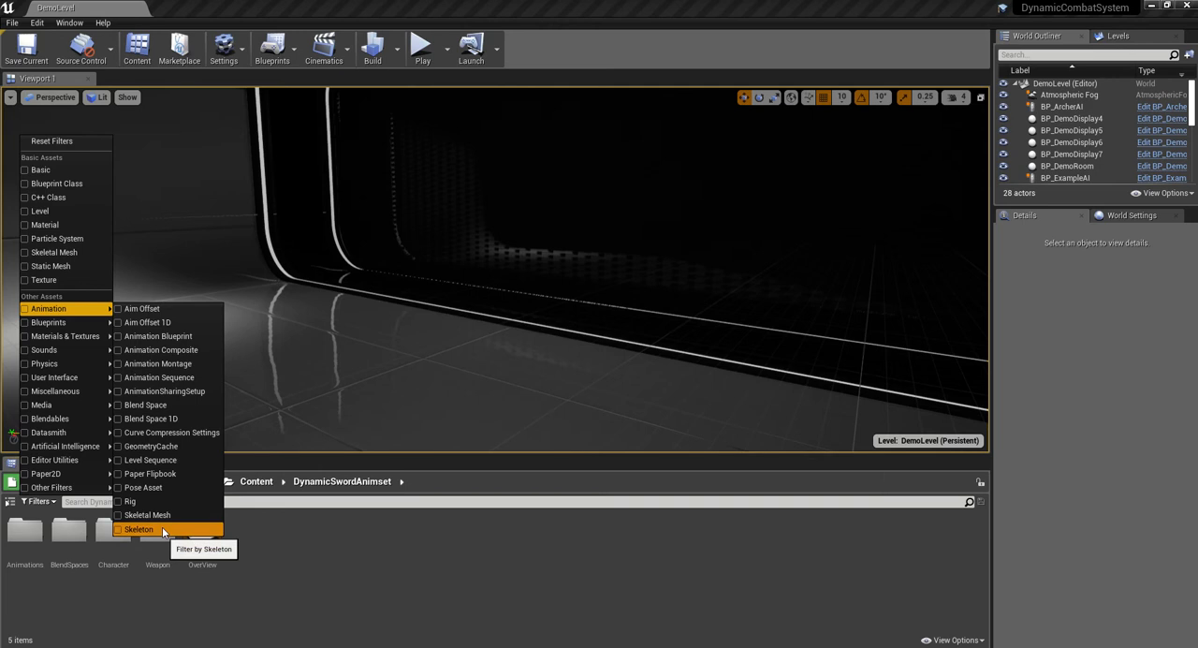
click(163, 530)
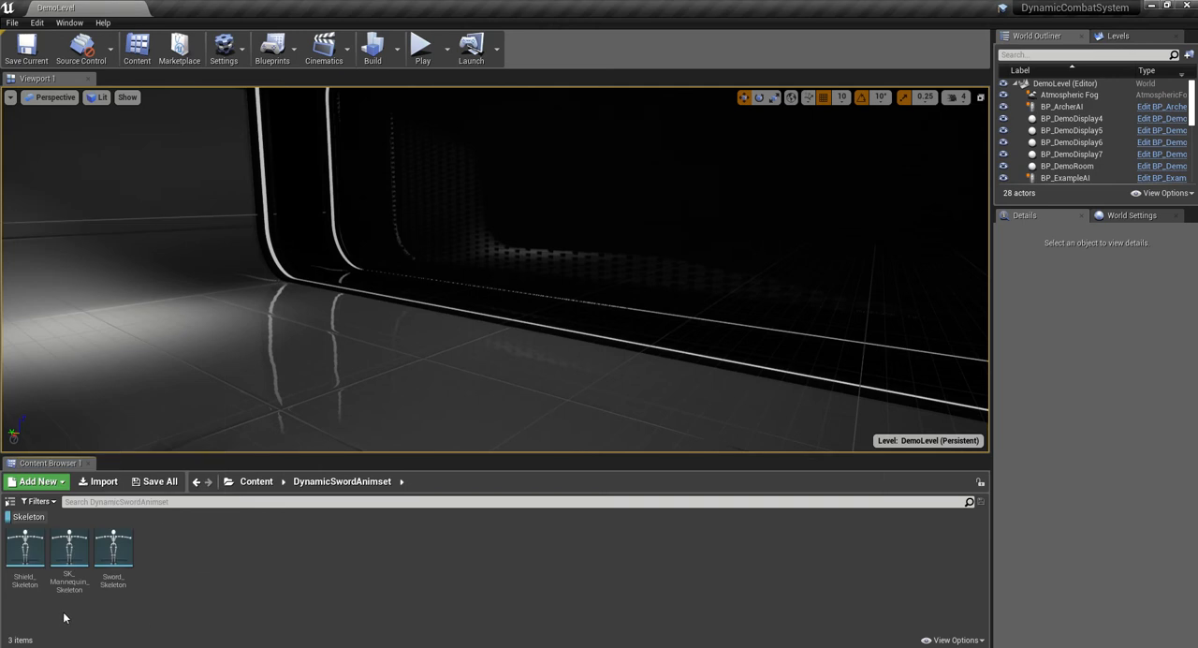
- Delete SK_Mannequin_Skeleton, replacing its references with Skeleton_CombatMannequin, and save all the affected content
click(70, 552)
right_click(70, 553)
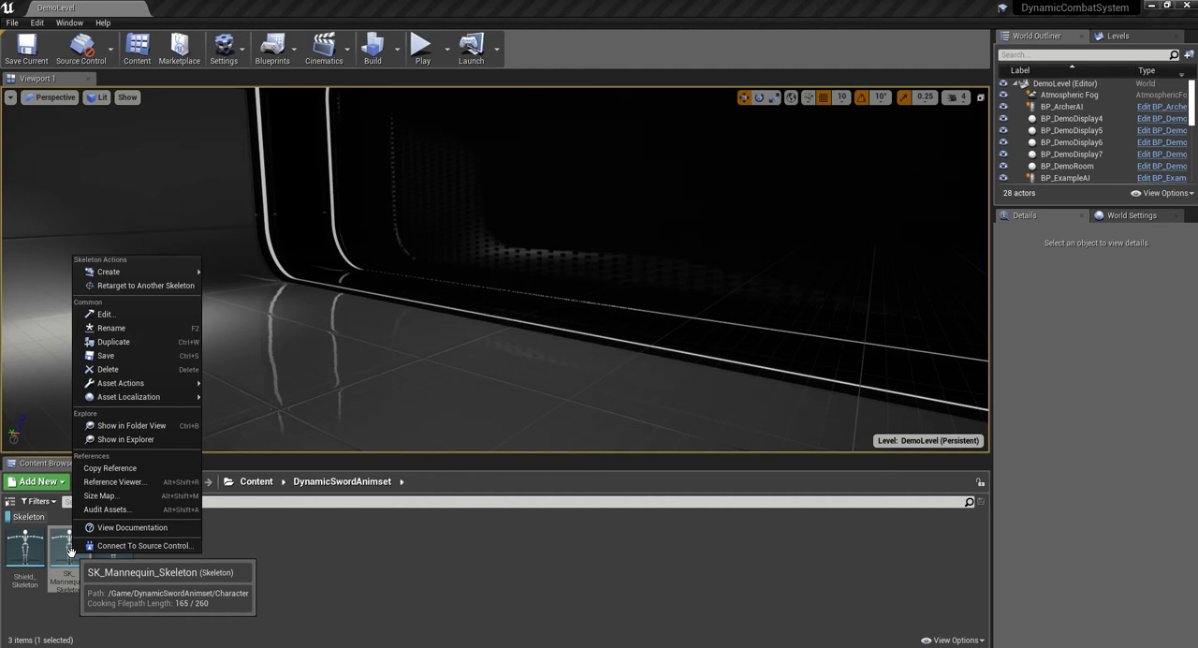
click(125, 371)
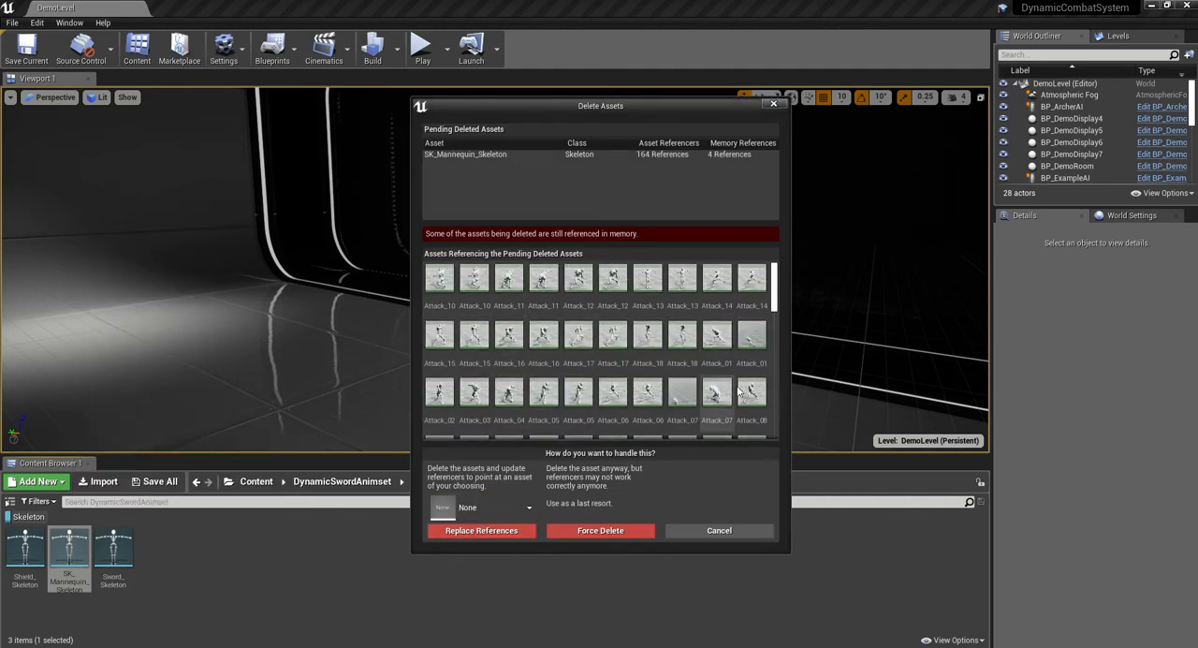
drag(777, 294, 767, 399)
scroll(749, 398, up, 10)
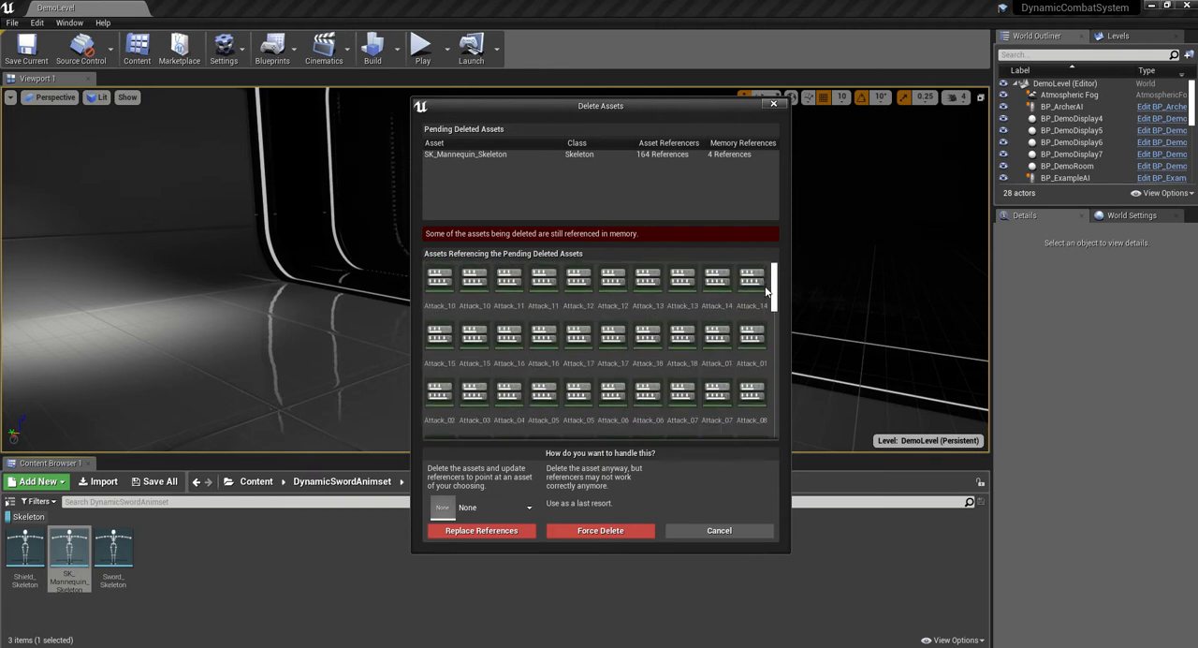
click(499, 504)
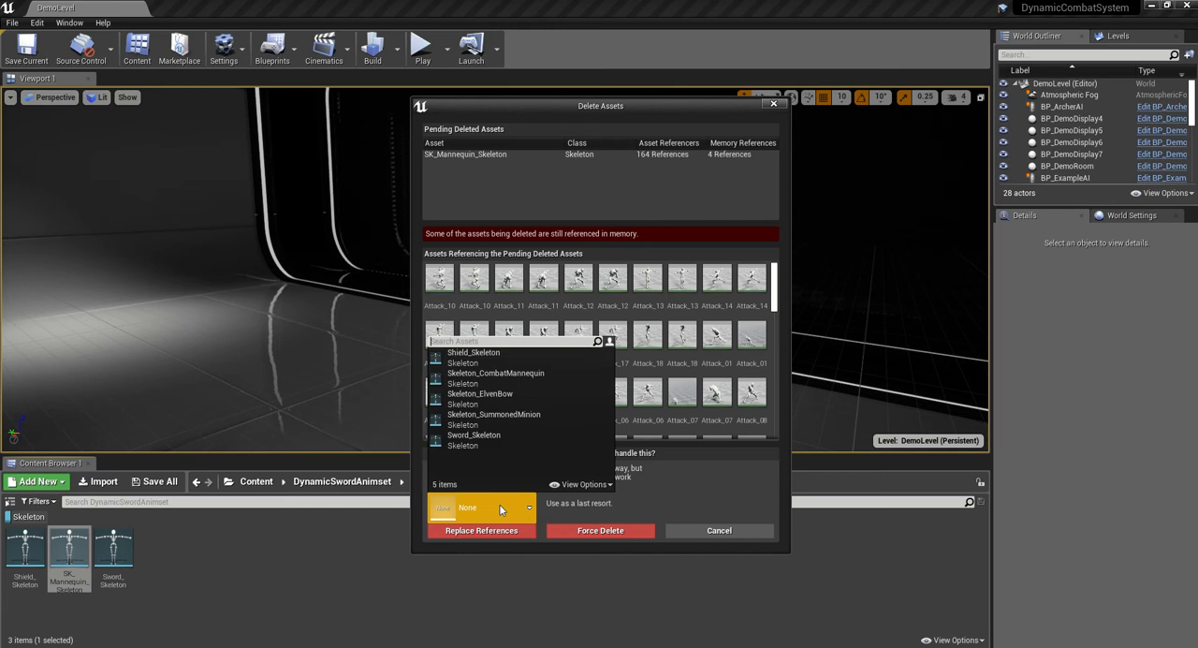
click(510, 379)
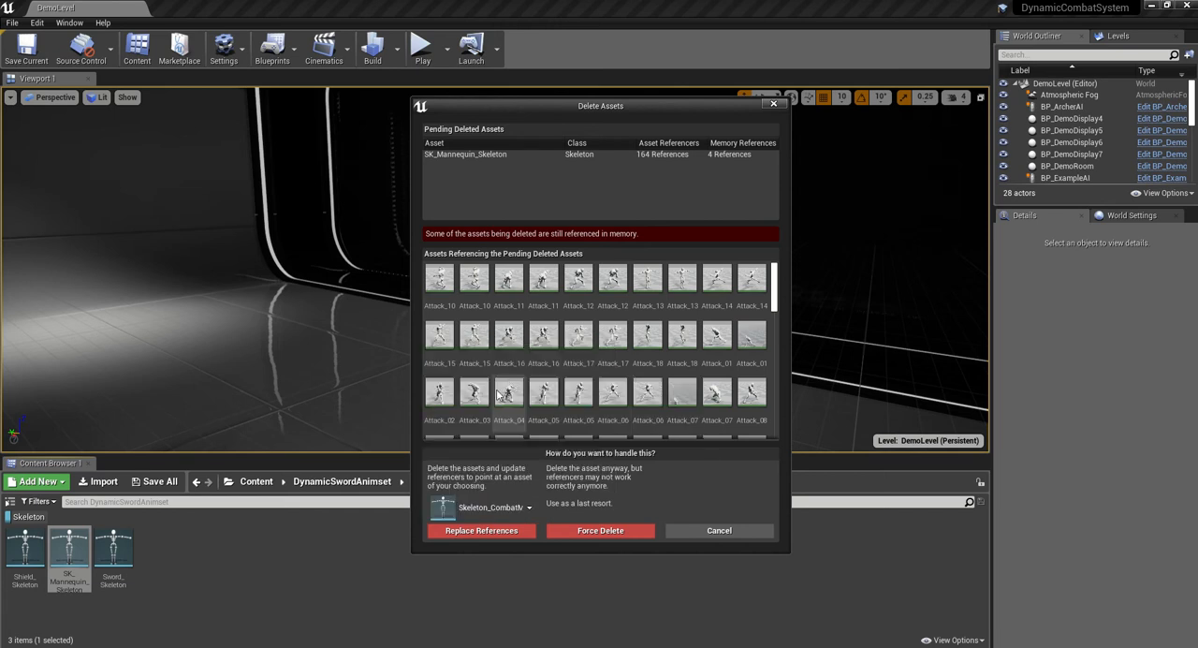
click(484, 530)
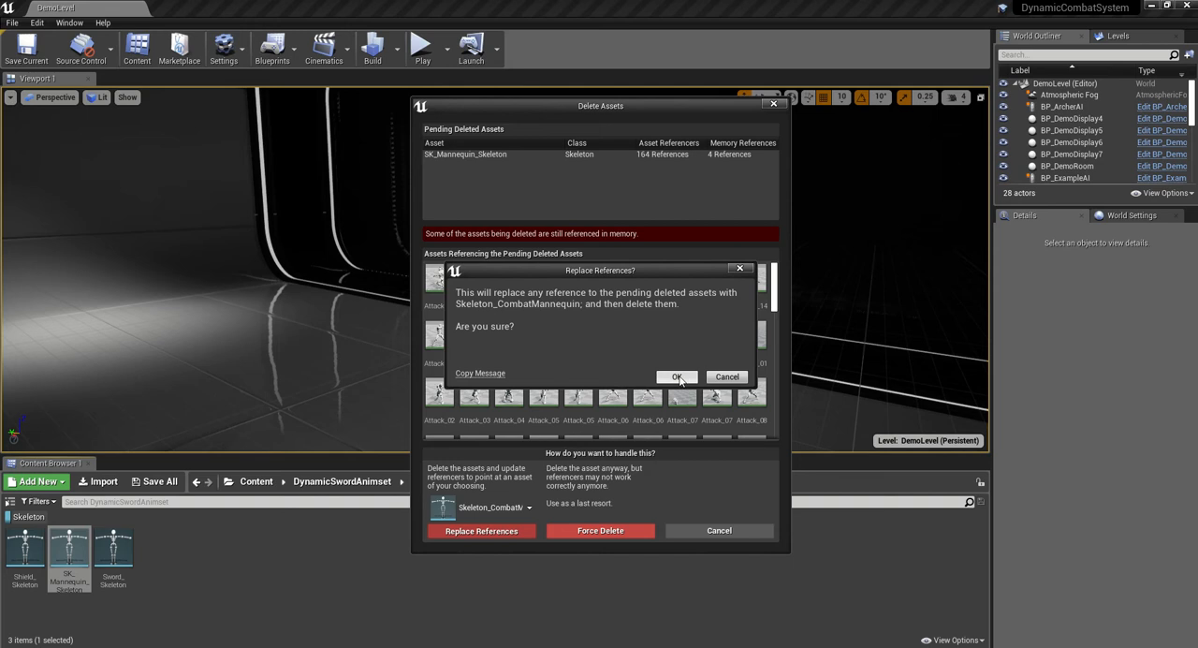
click(676, 376)
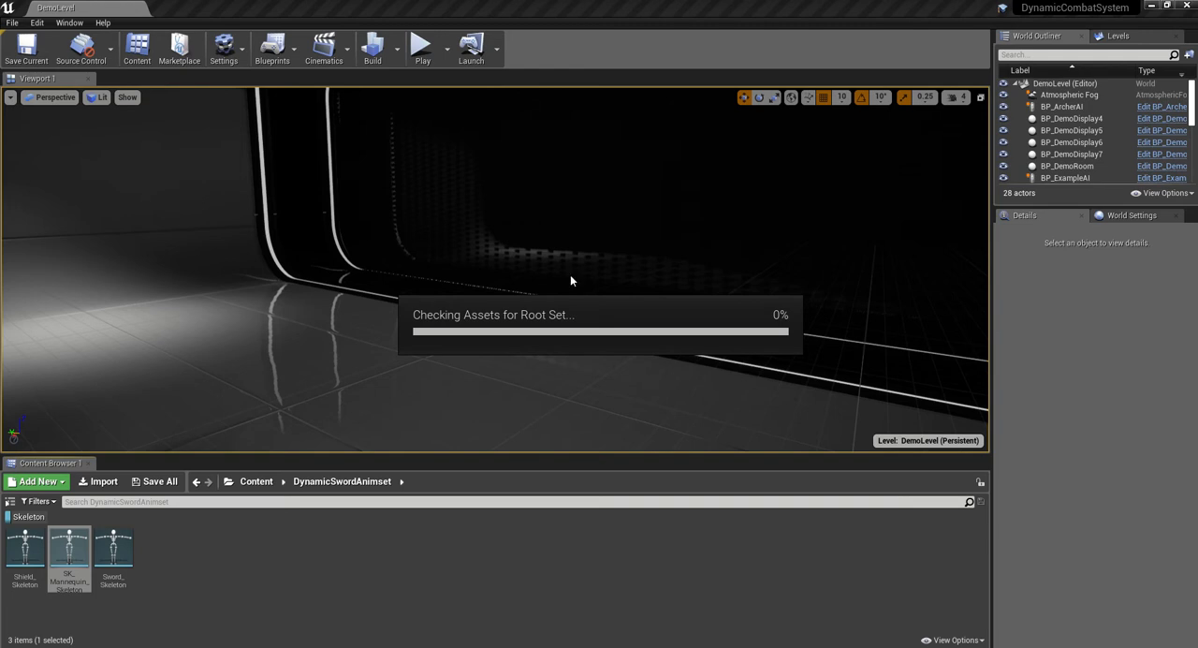
mouse_move(508, 7)
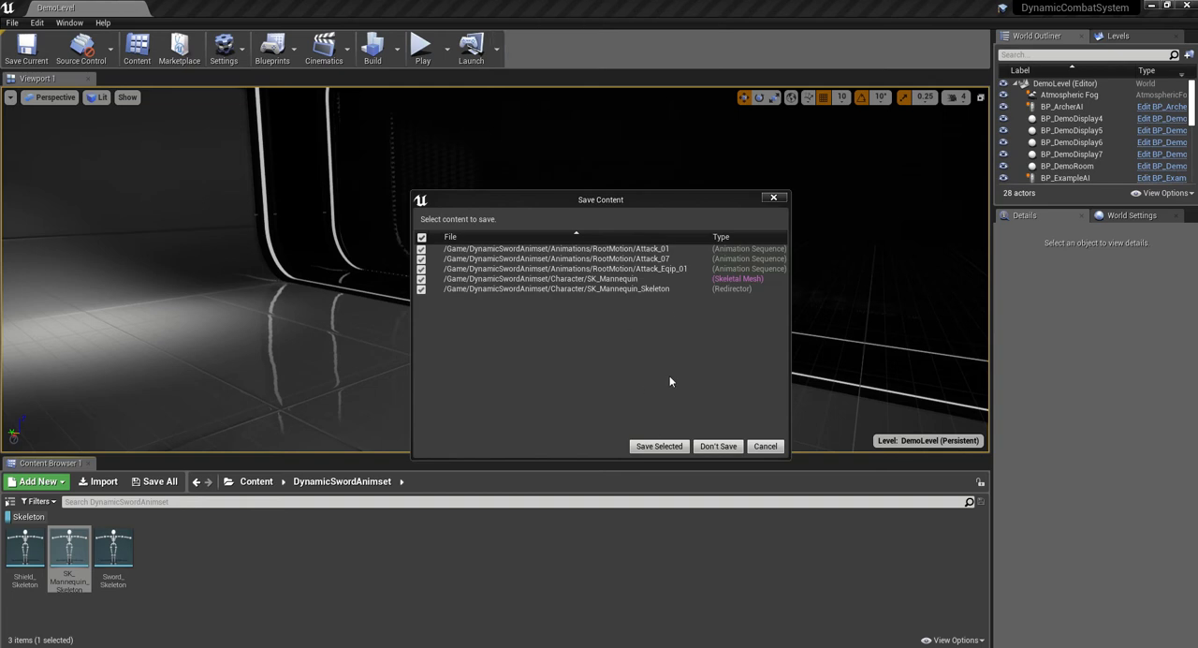
click(659, 447)
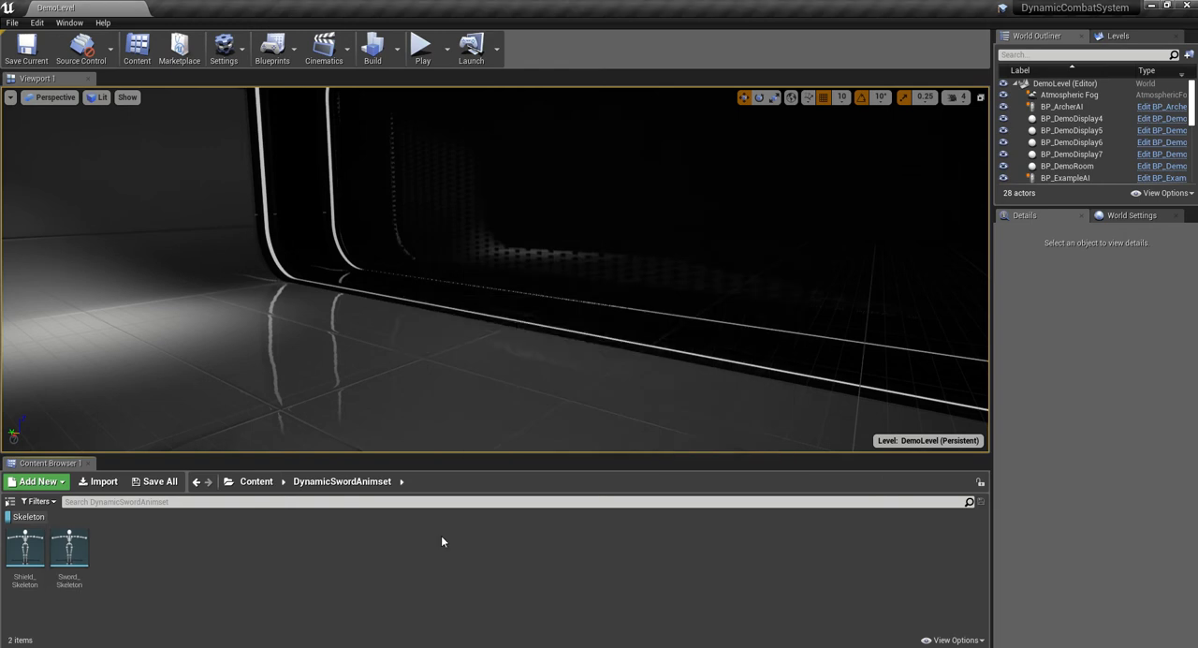
- Turn off the Skeleton filter and preview the Attack_11 animation from the DynamicSwordAnimset RootMotion folder
click(38, 516)
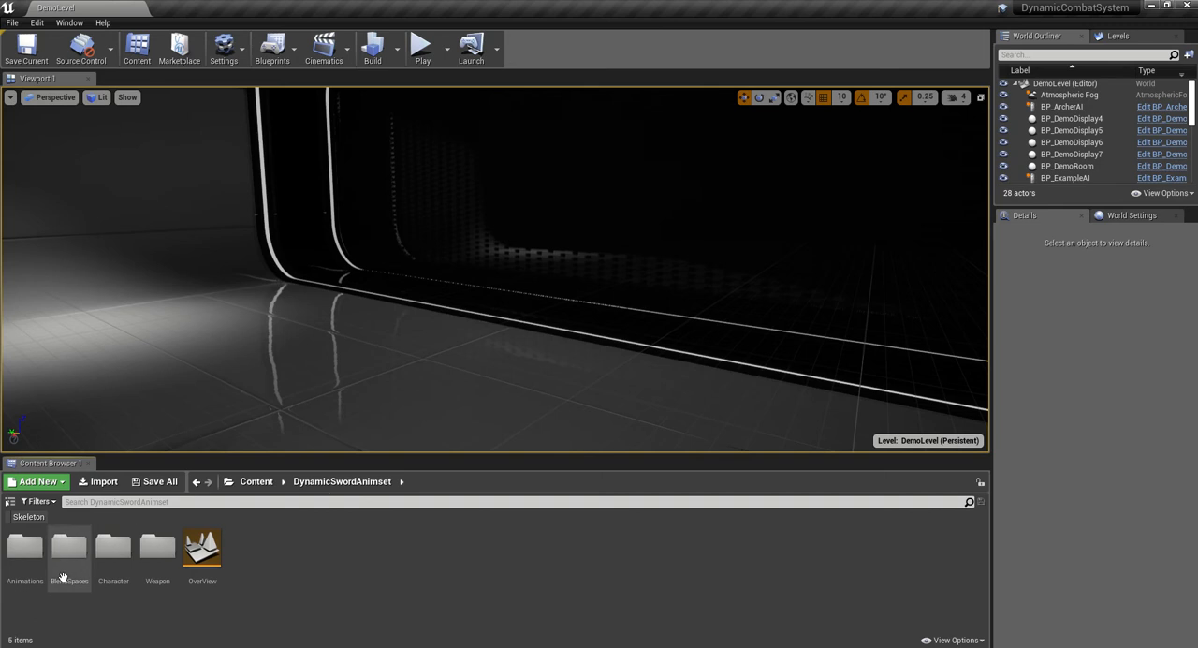
double_click(25, 548)
click(110, 557)
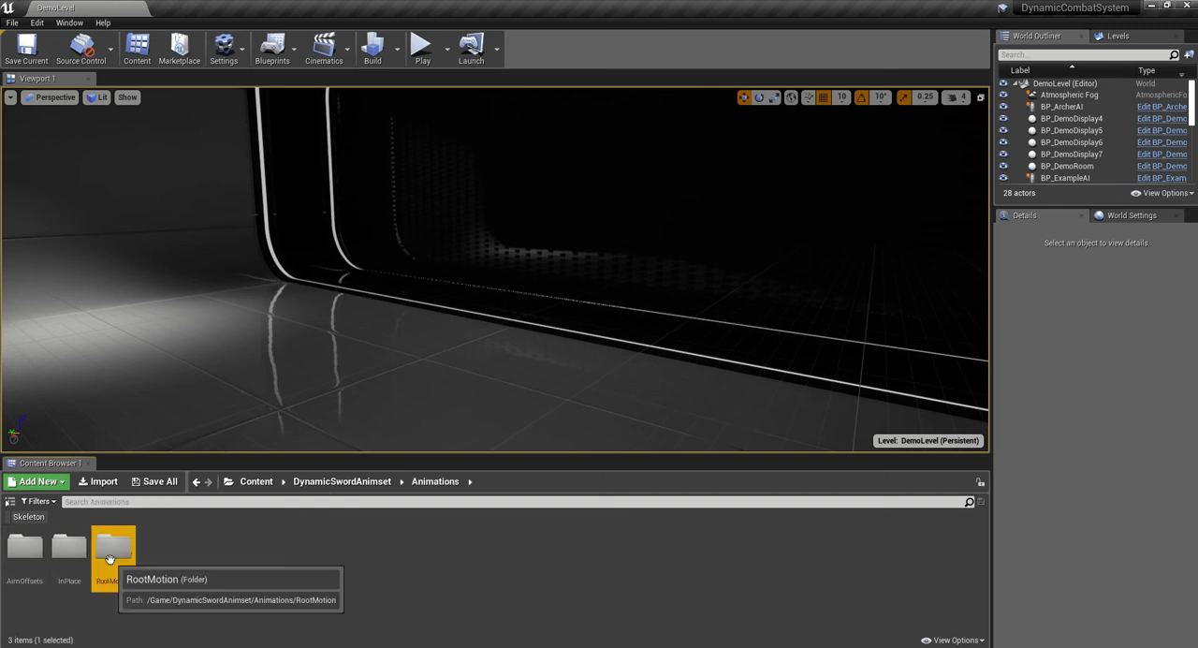
double_click(110, 557)
double_click(69, 557)
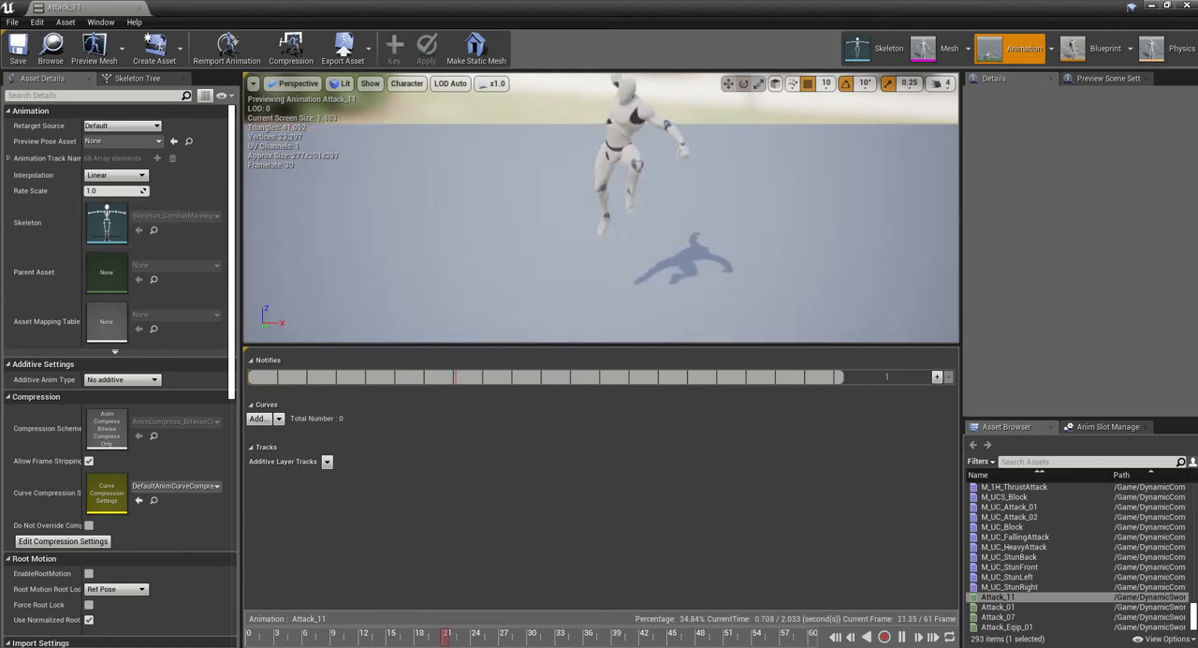
right_drag(674, 243, 740, 234)
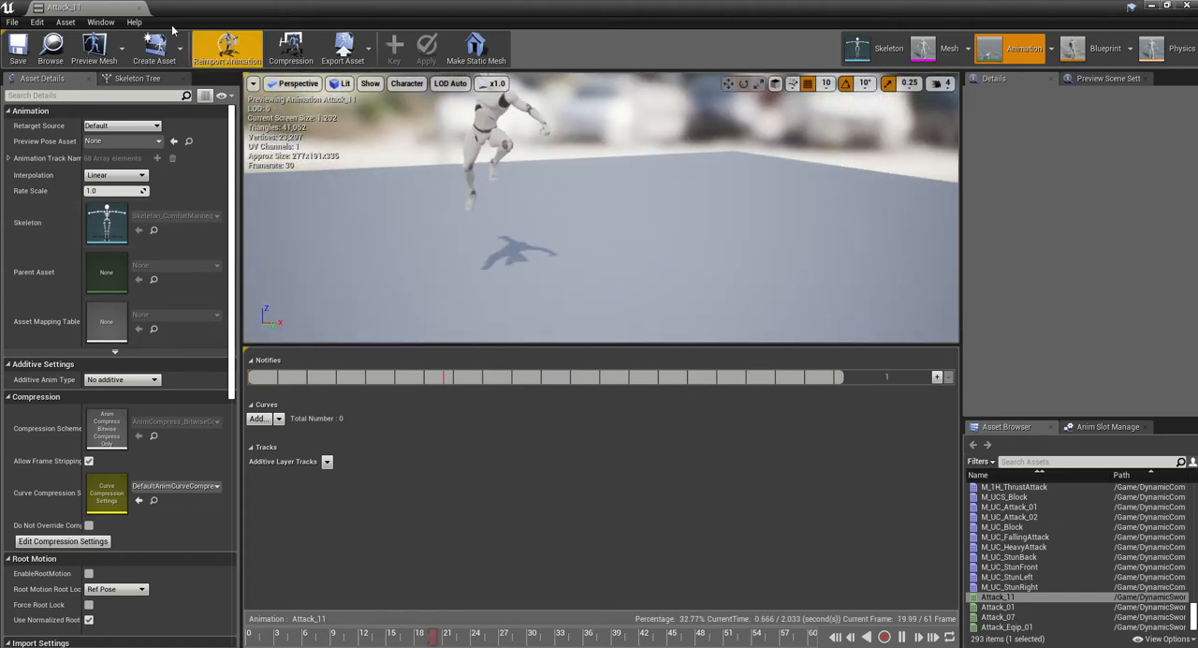
key(alt+Tab)
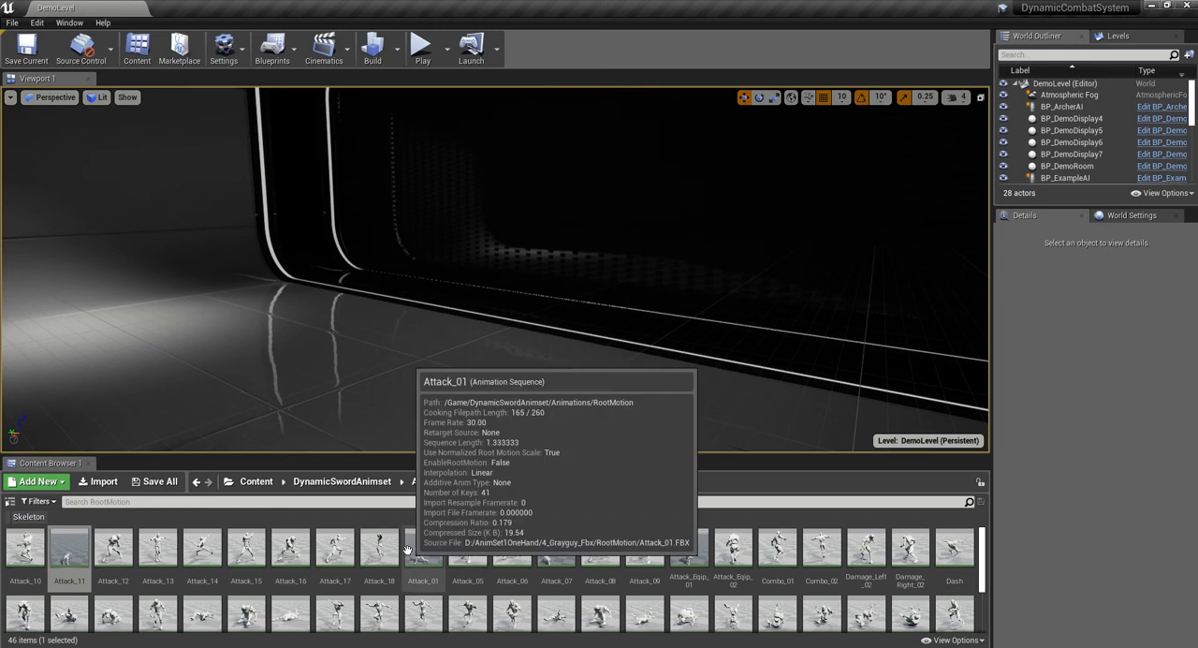
mouse_move(981, 552)
mouse_down()
mouse_move(981, 595)
mouse_move(981, 548)
mouse_up()
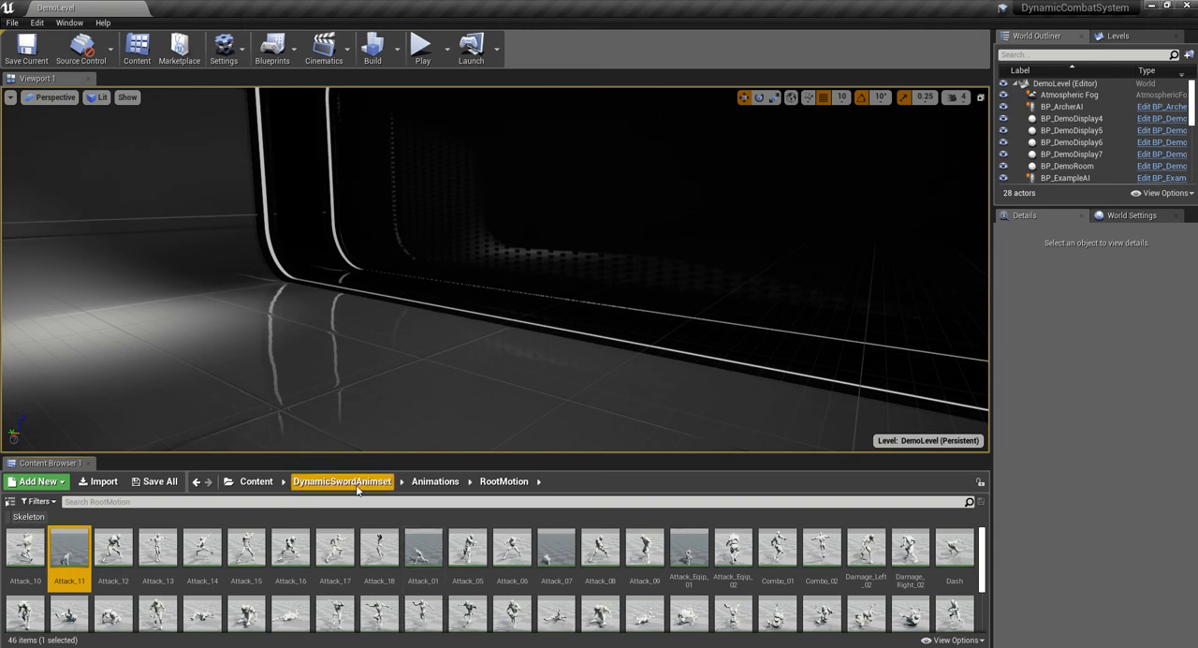
- Duplicate DT_Player_1H_Montages in the DynamicCombatSystem DataTables folder and name the copy DT_Player_1H_Montages_Updated
click(256, 481)
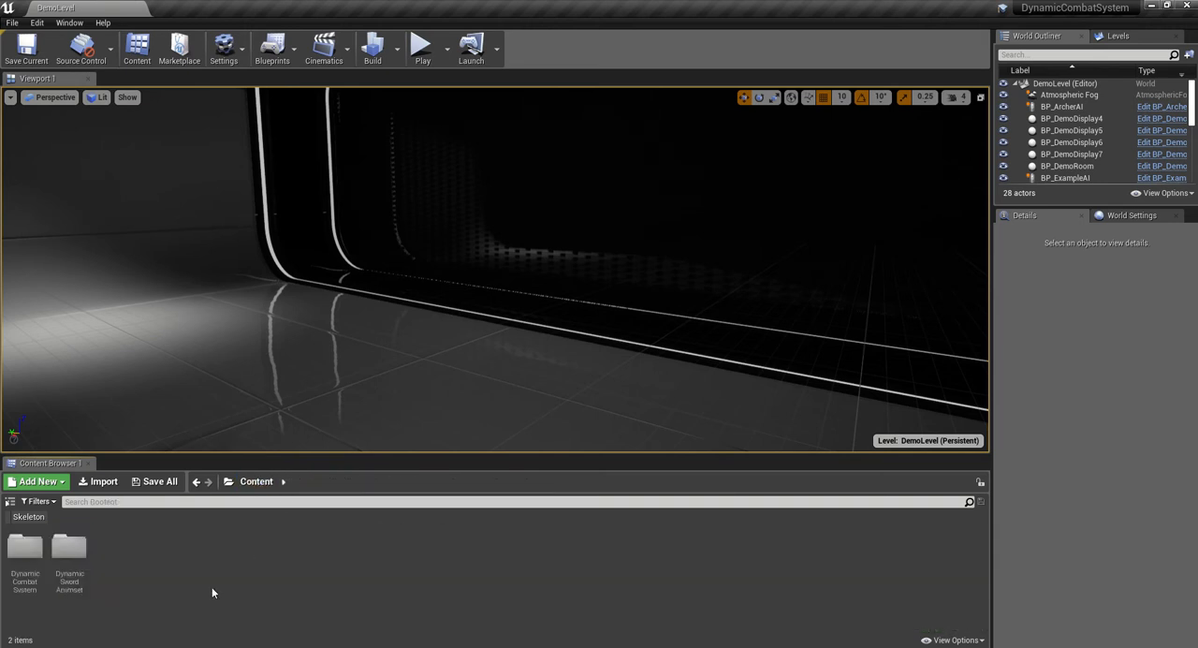
double_click(26, 550)
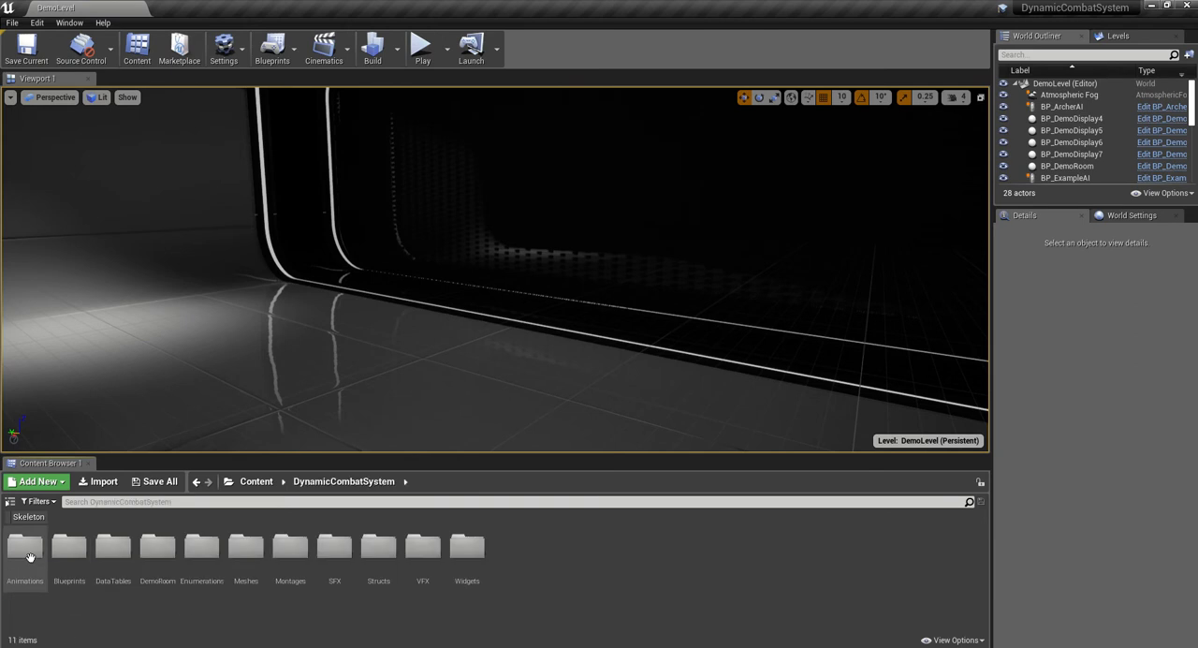
double_click(111, 562)
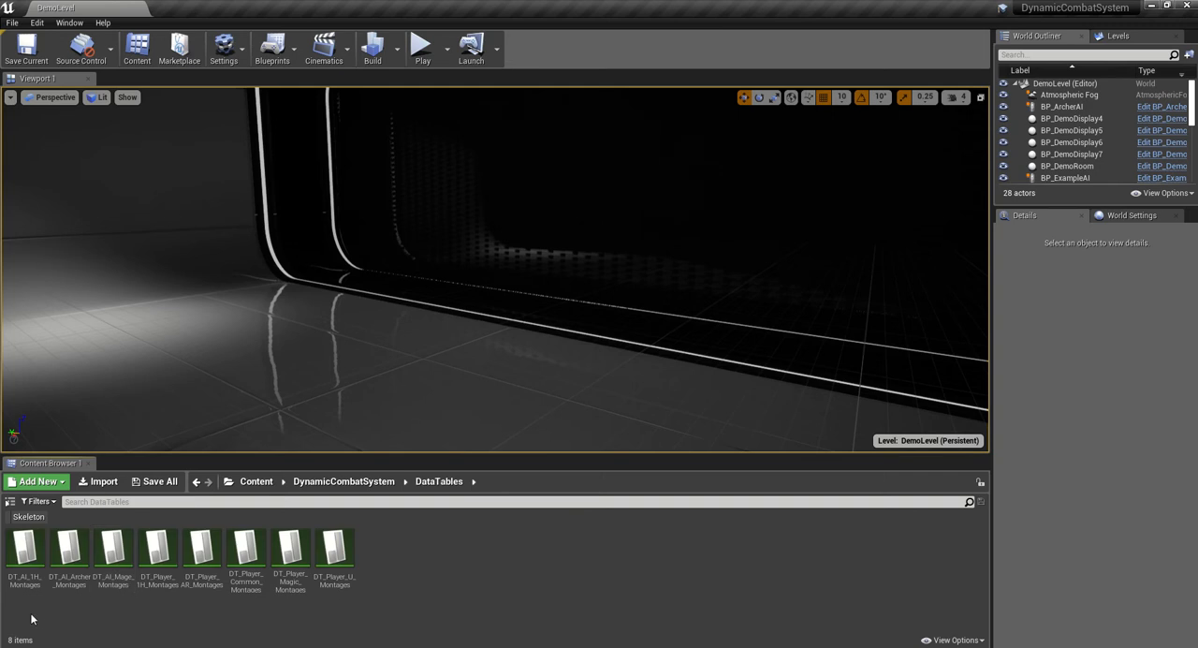
right_click(160, 555)
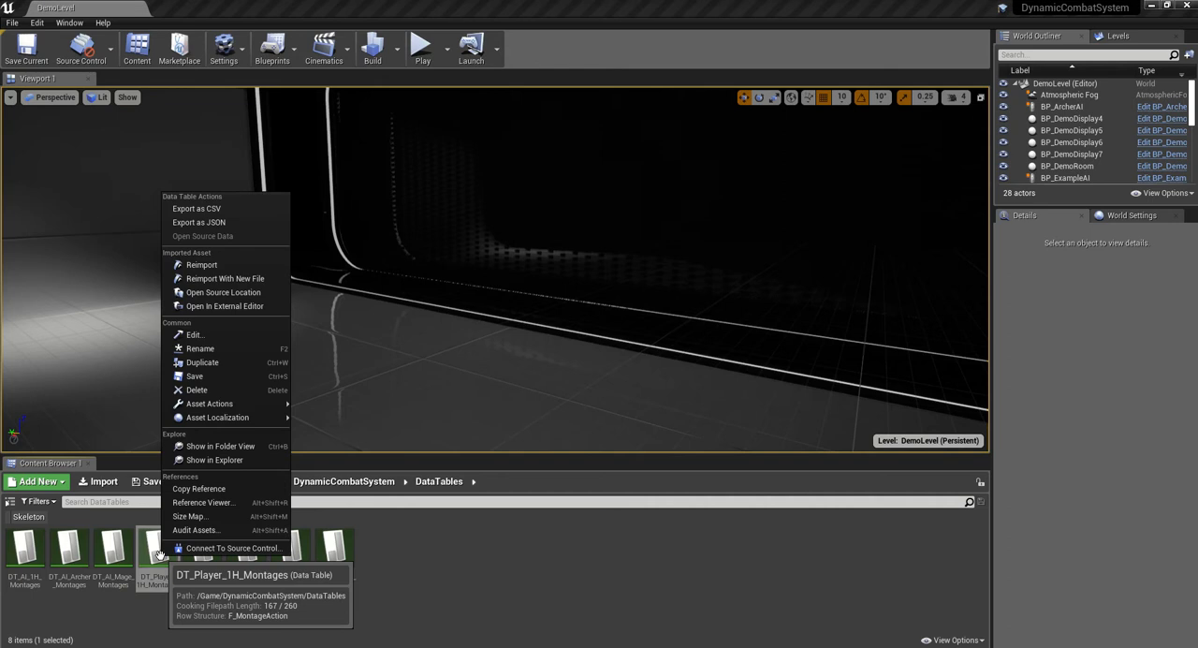
click(220, 363)
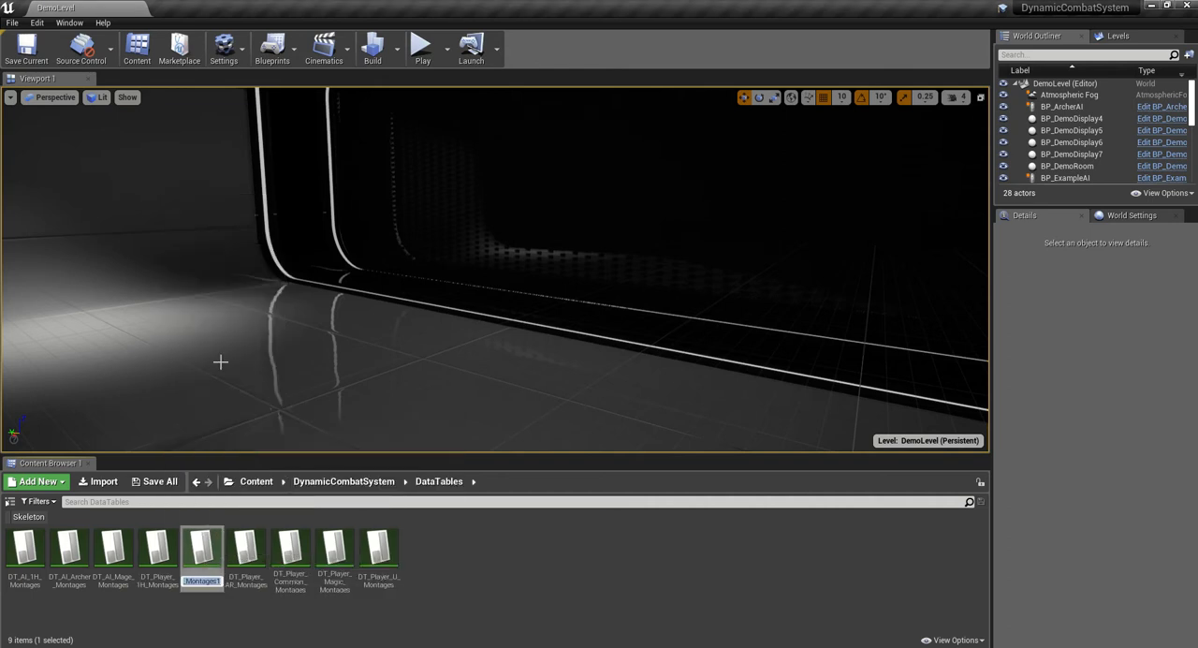
key(BackSpace)
text(_Updated)
key(Return)
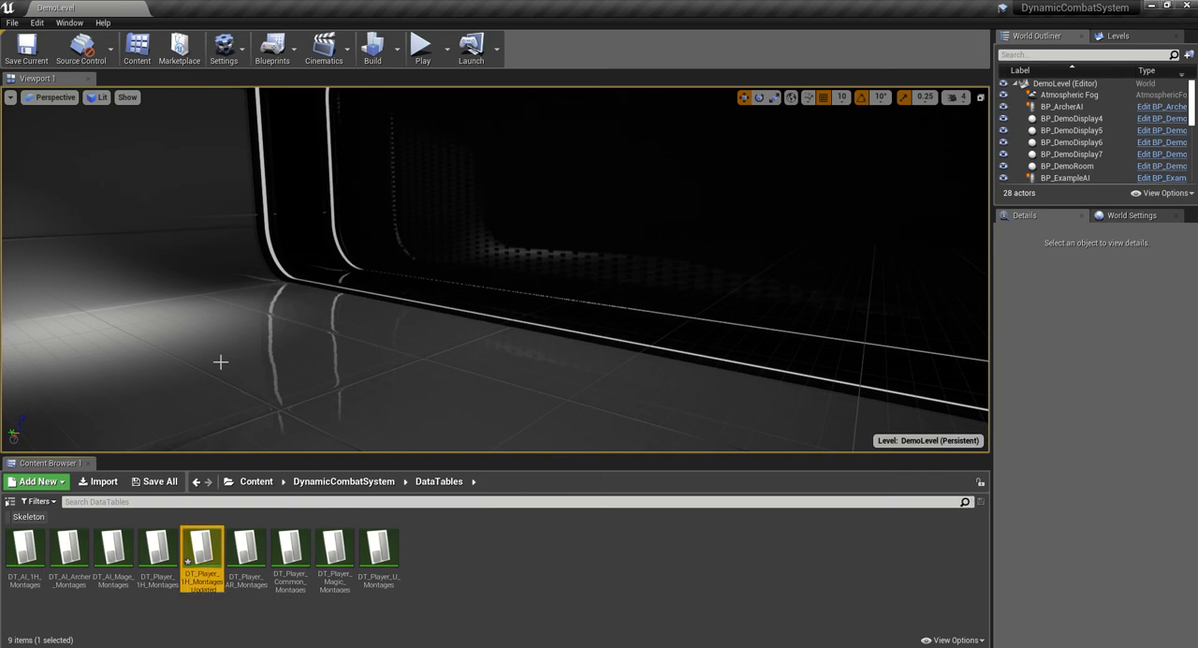
- Open the DT_Player_1H_Montages_Updated data table, dock its editor beside the level tab, and return to DemoLevel
double_click(204, 554)
drag(169, 7, 218, 13)
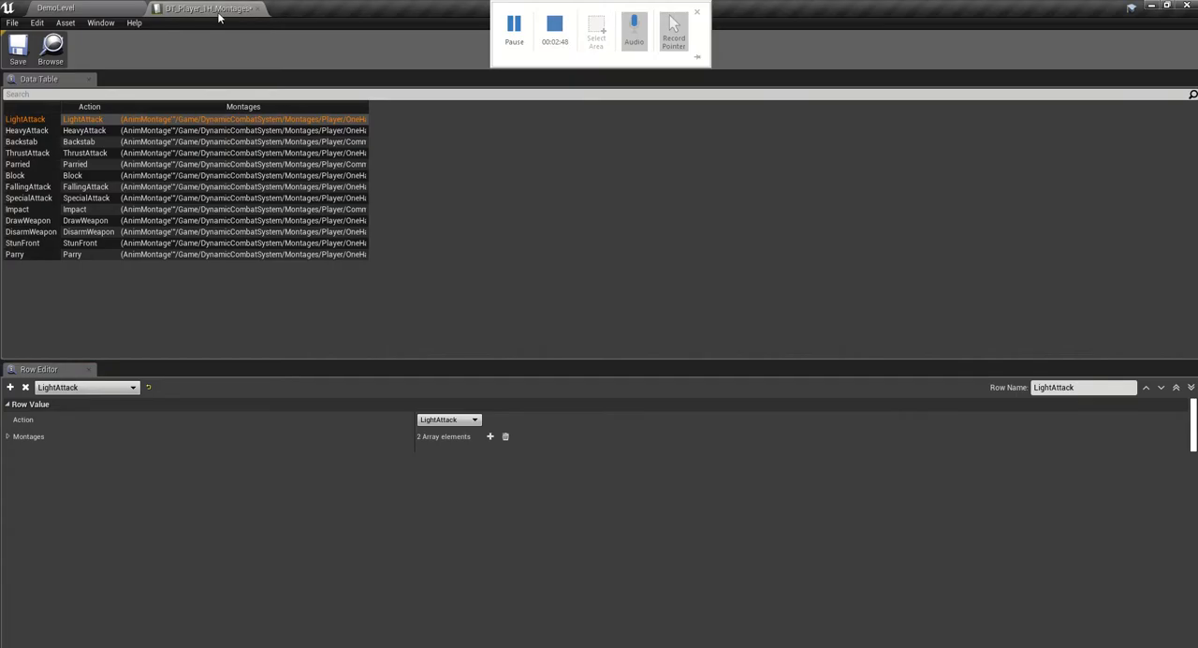
click(115, 5)
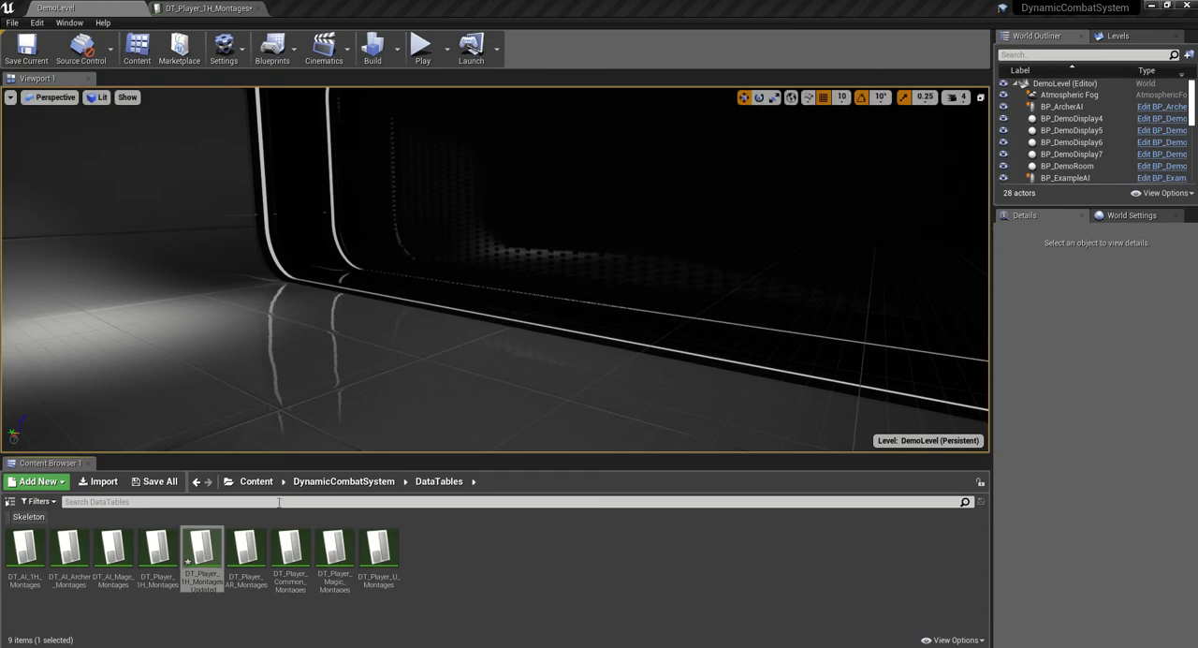
- Open the RootMotion folder inside the Animations folder of the DynamicSwordAnimset content
click(256, 481)
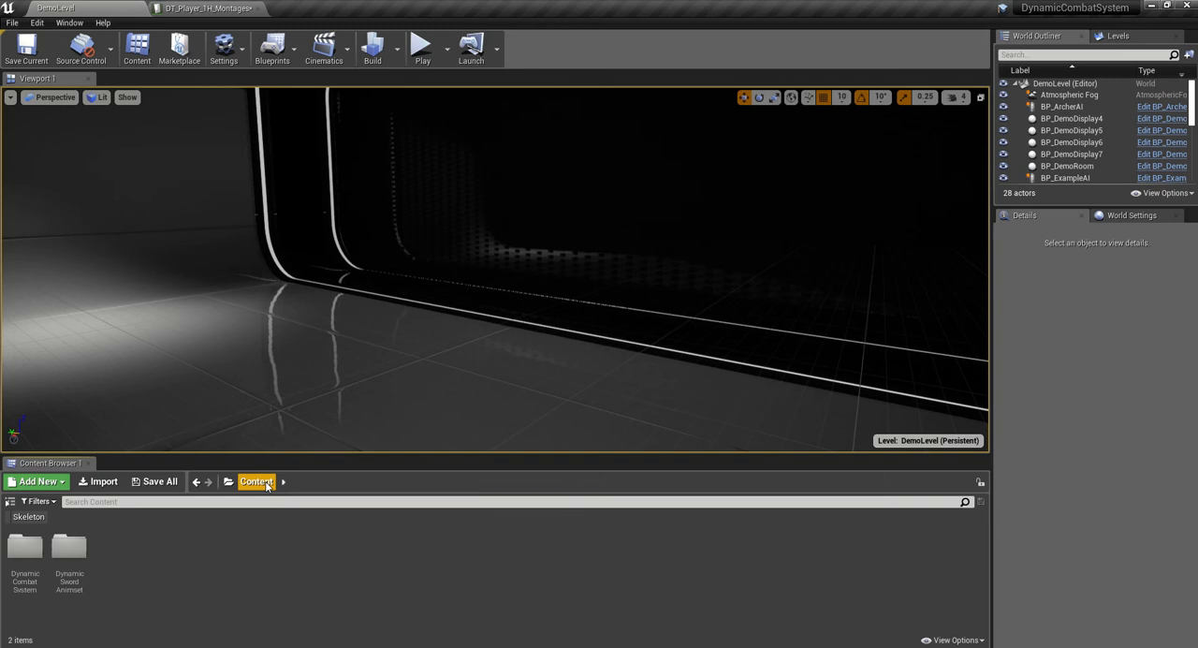
double_click(75, 552)
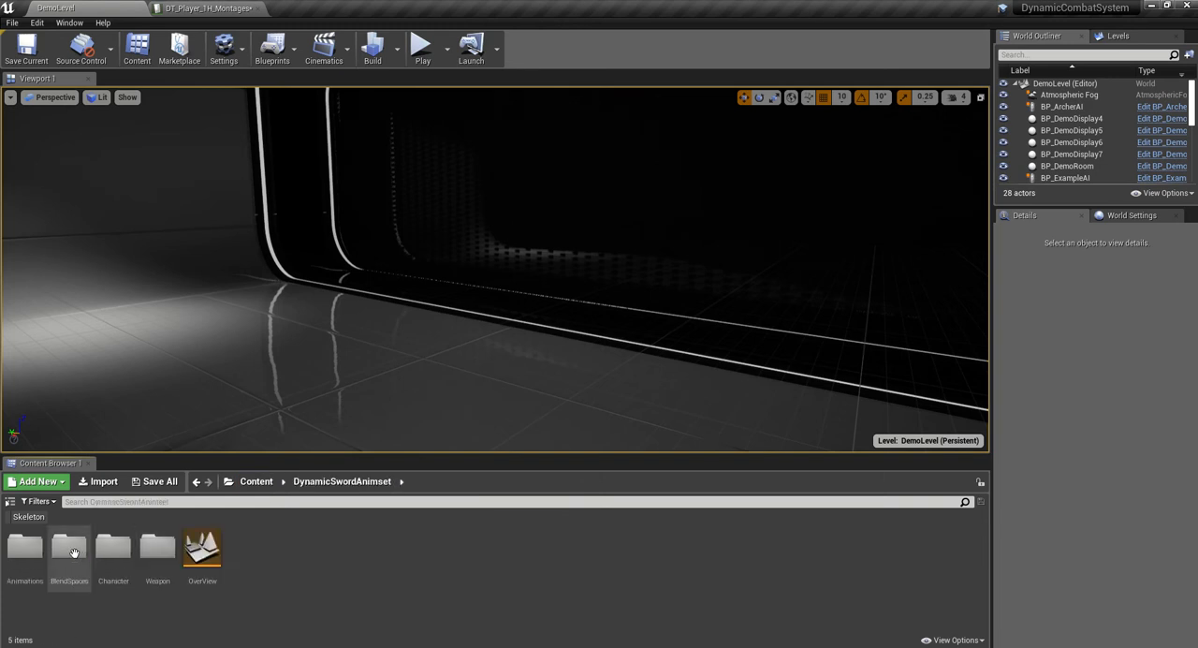
double_click(30, 571)
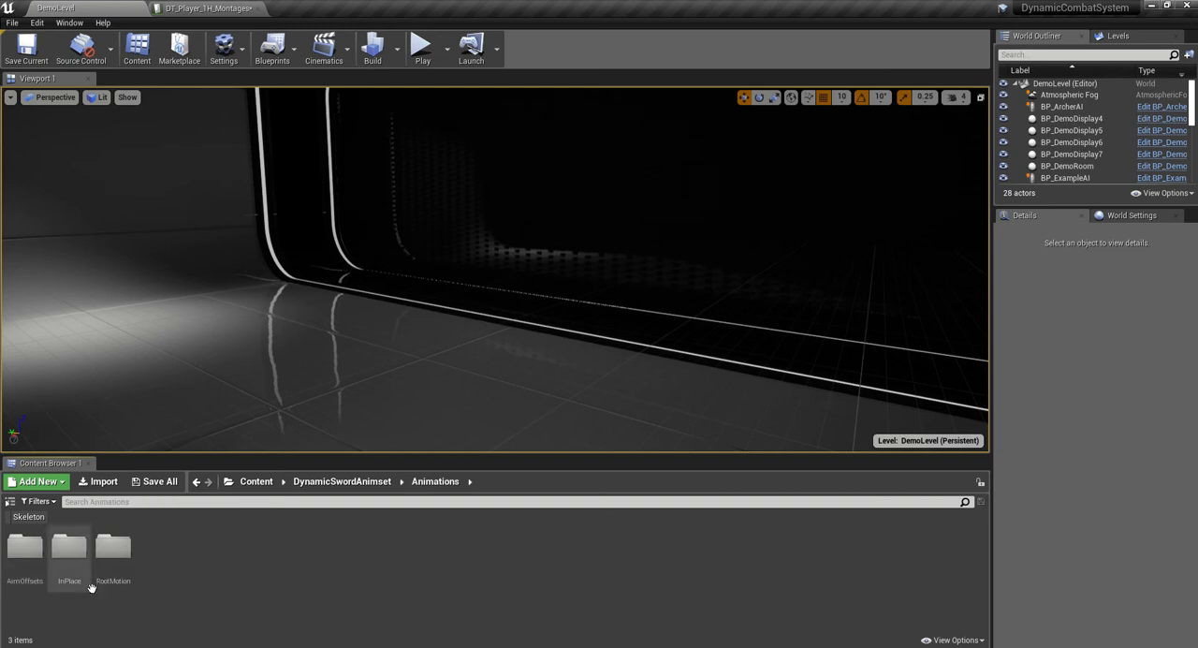
double_click(116, 550)
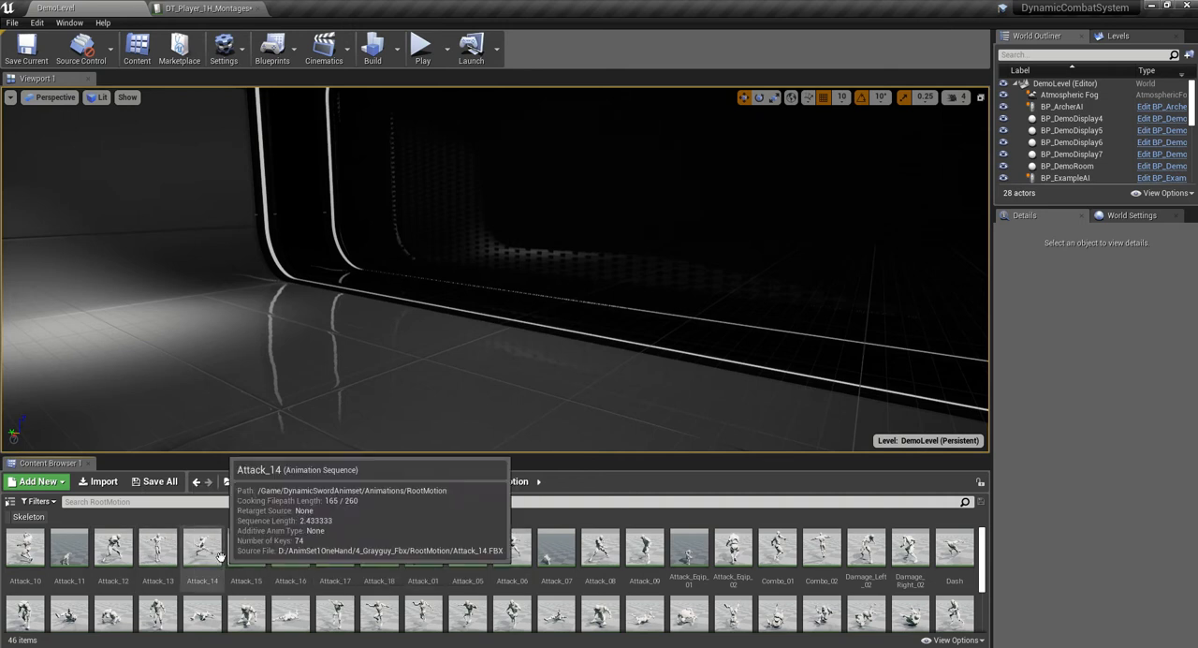
- Preview the Attack_10, Attack_11 and Attack_12 root motion animations one after another
double_click(35, 550)
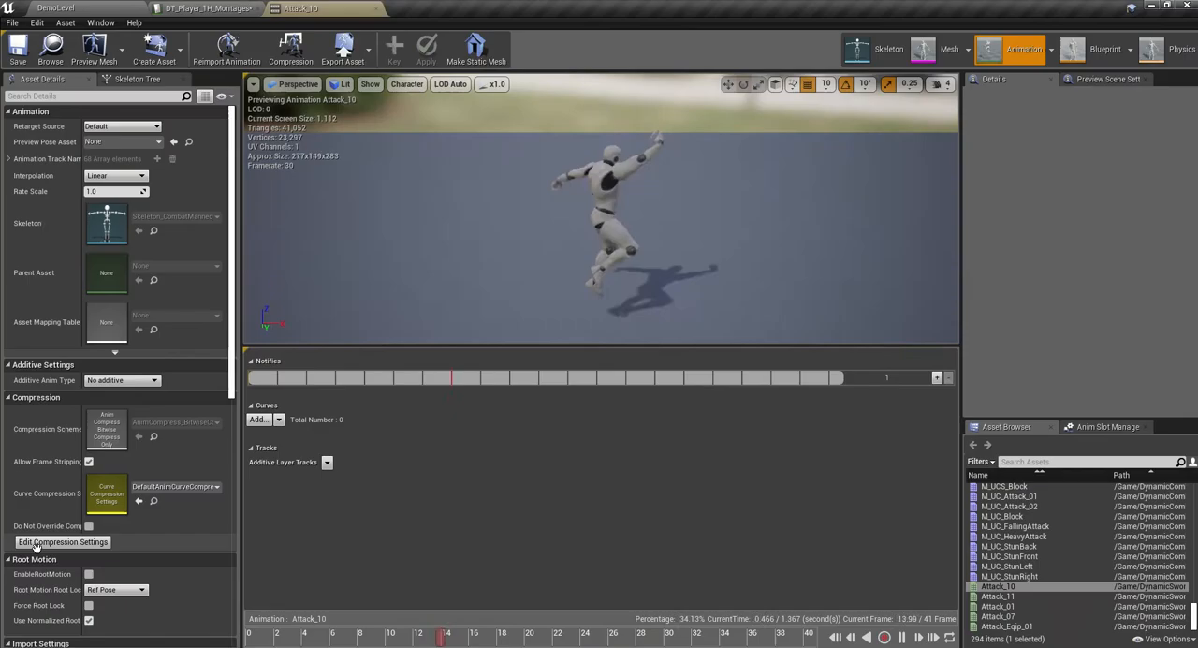
click(94, 8)
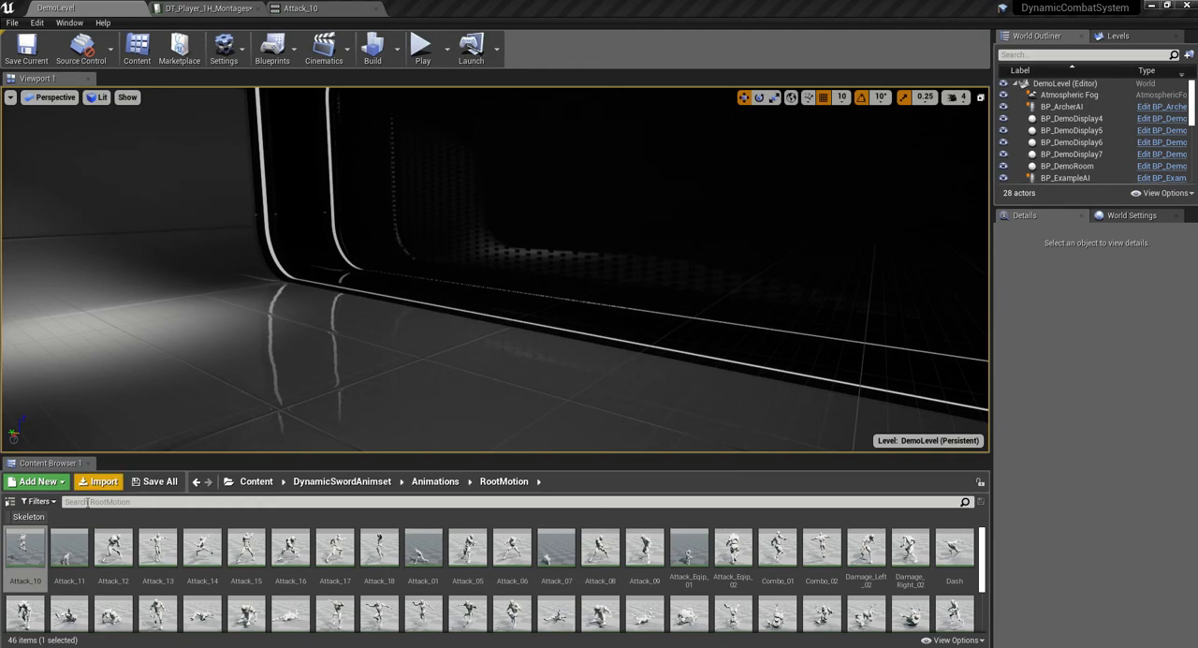
double_click(65, 551)
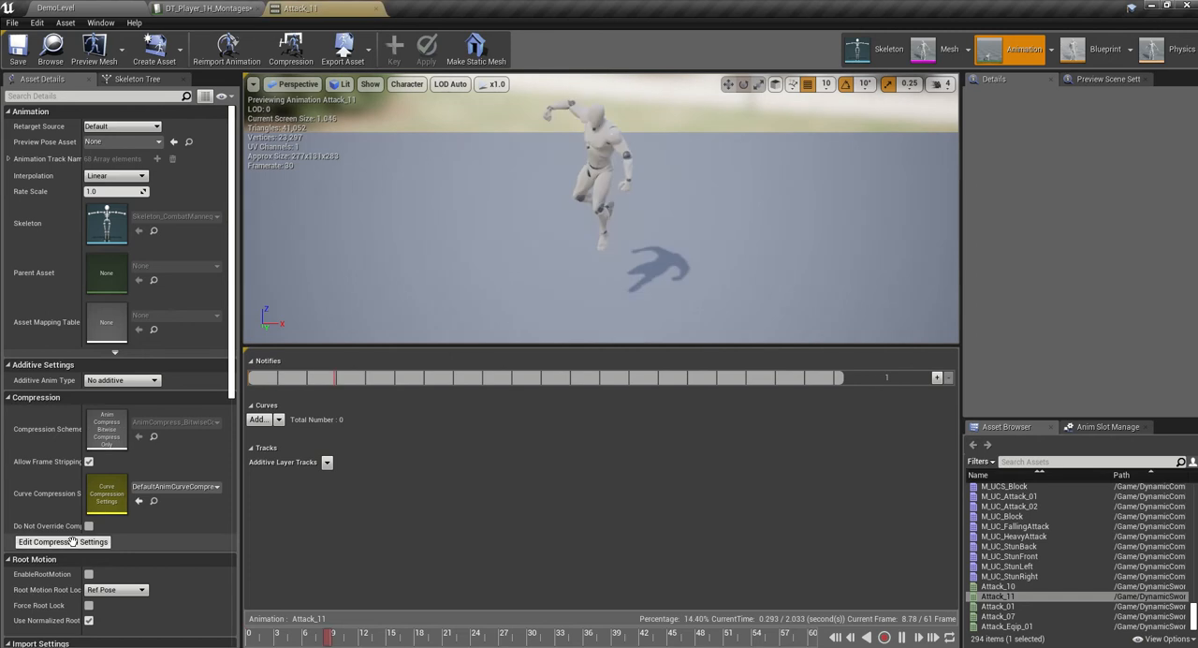
click(120, 8)
double_click(113, 550)
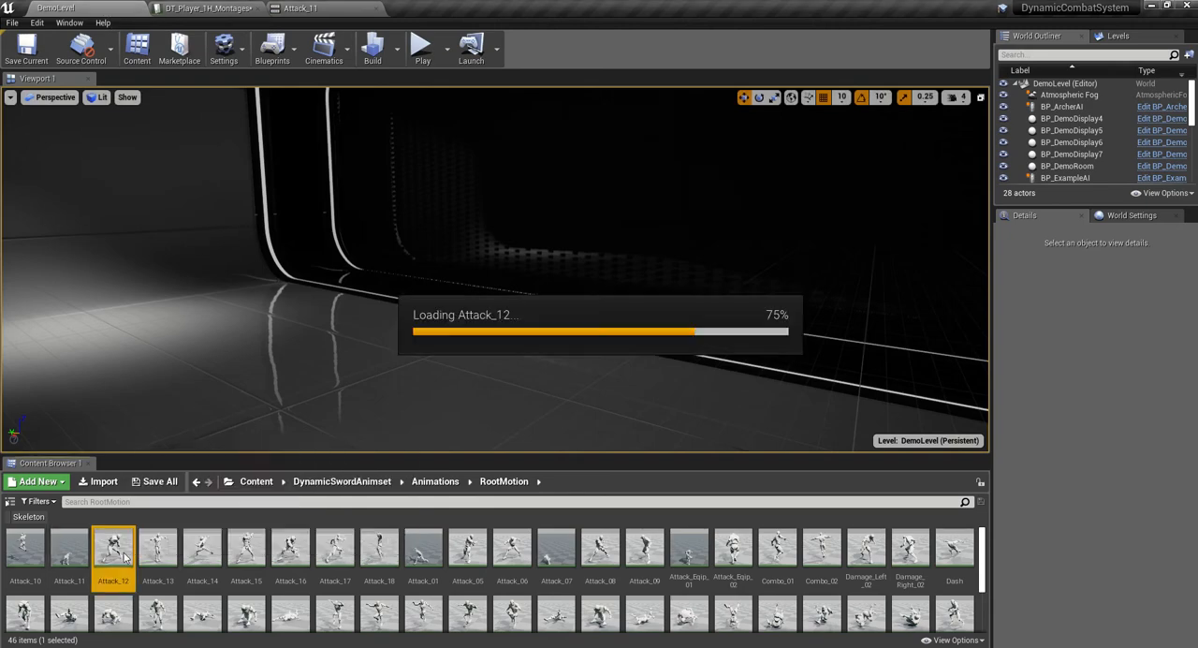
click(98, 9)
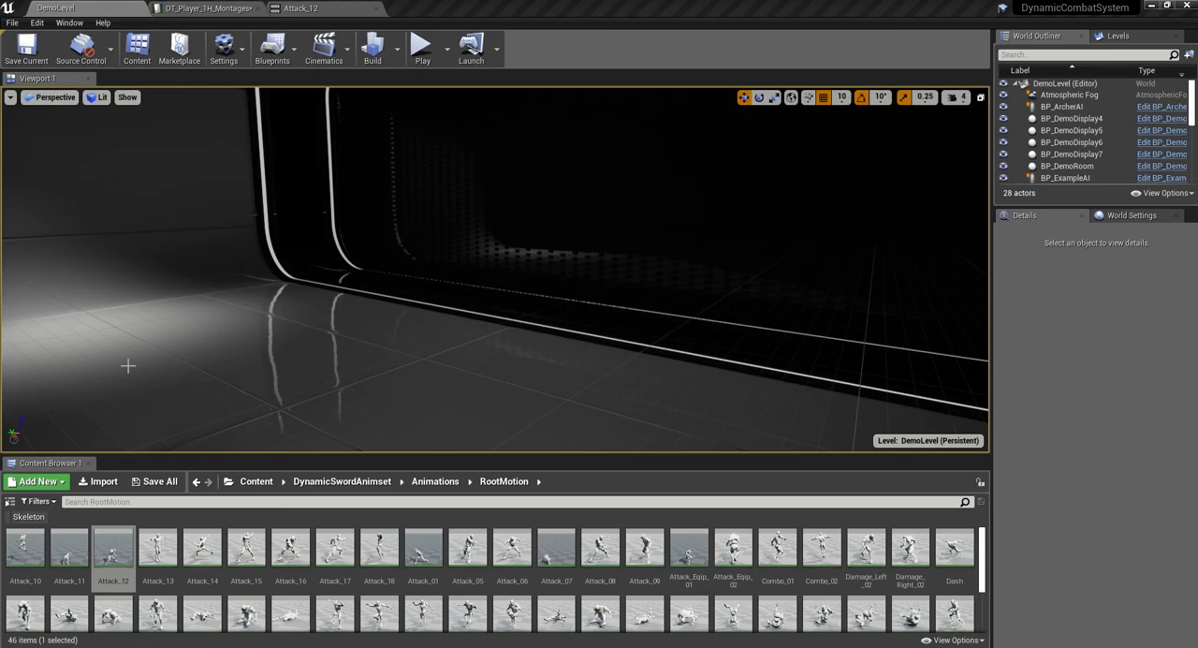
double_click(119, 558)
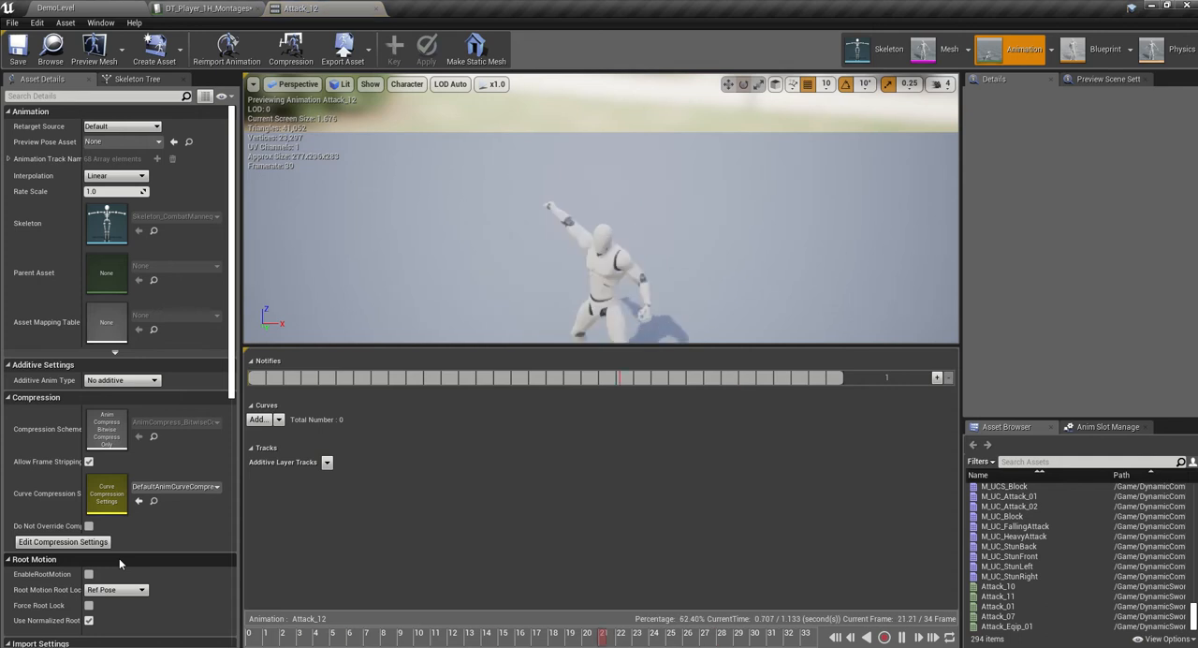
click(93, 8)
- Preview the Attack_13, Attack_14, Attack_01, Attack_05 and Attack_06 animations to choose suitable light attacks
double_click(168, 549)
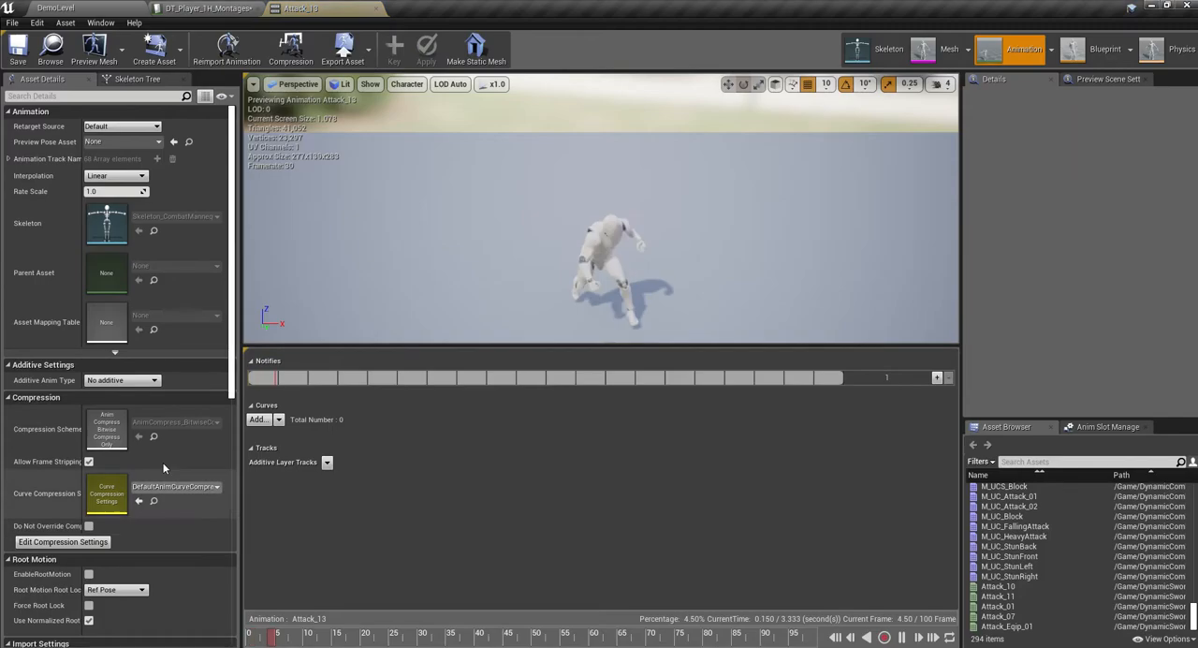
click(74, 13)
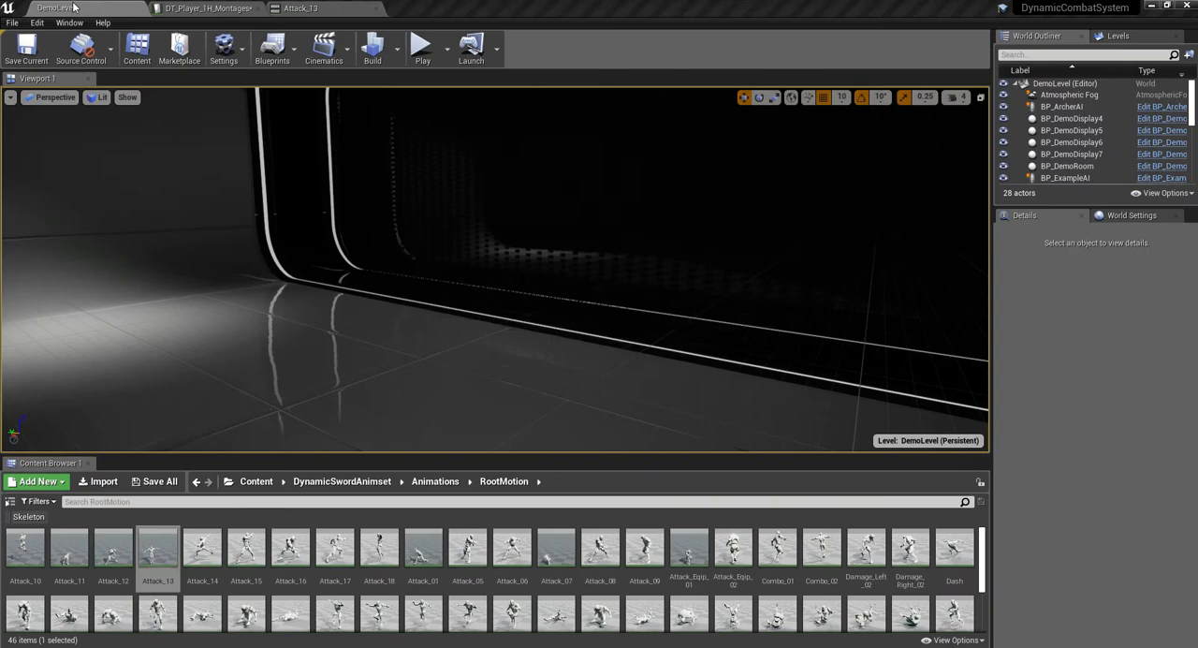
double_click(201, 570)
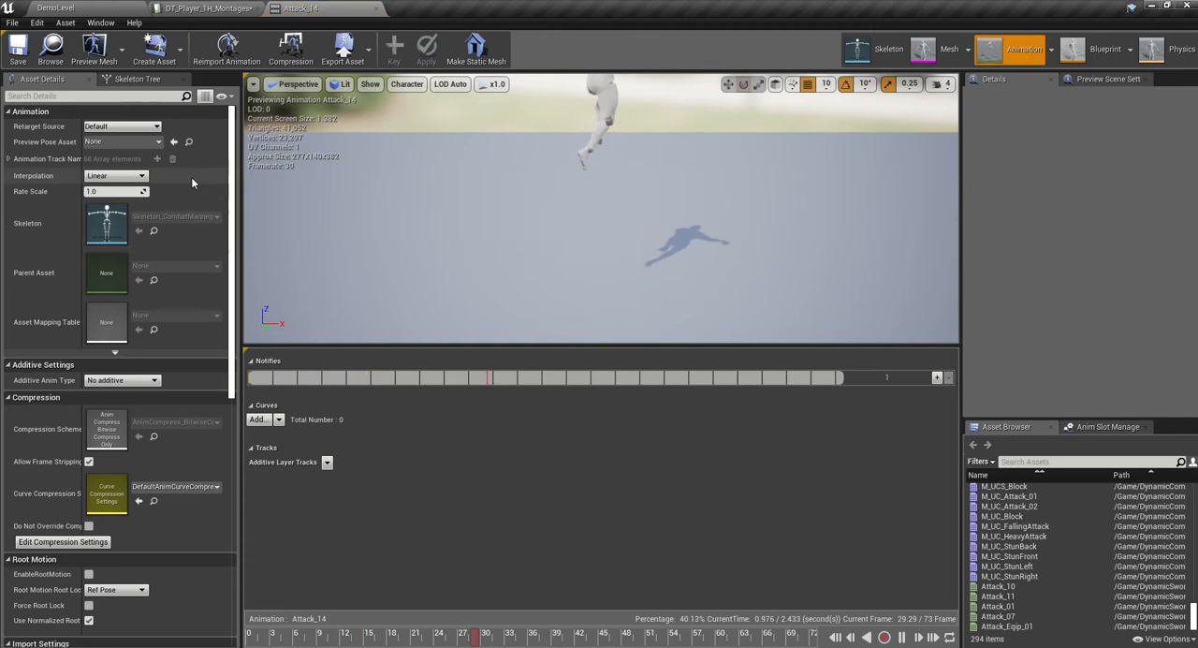
click(93, 9)
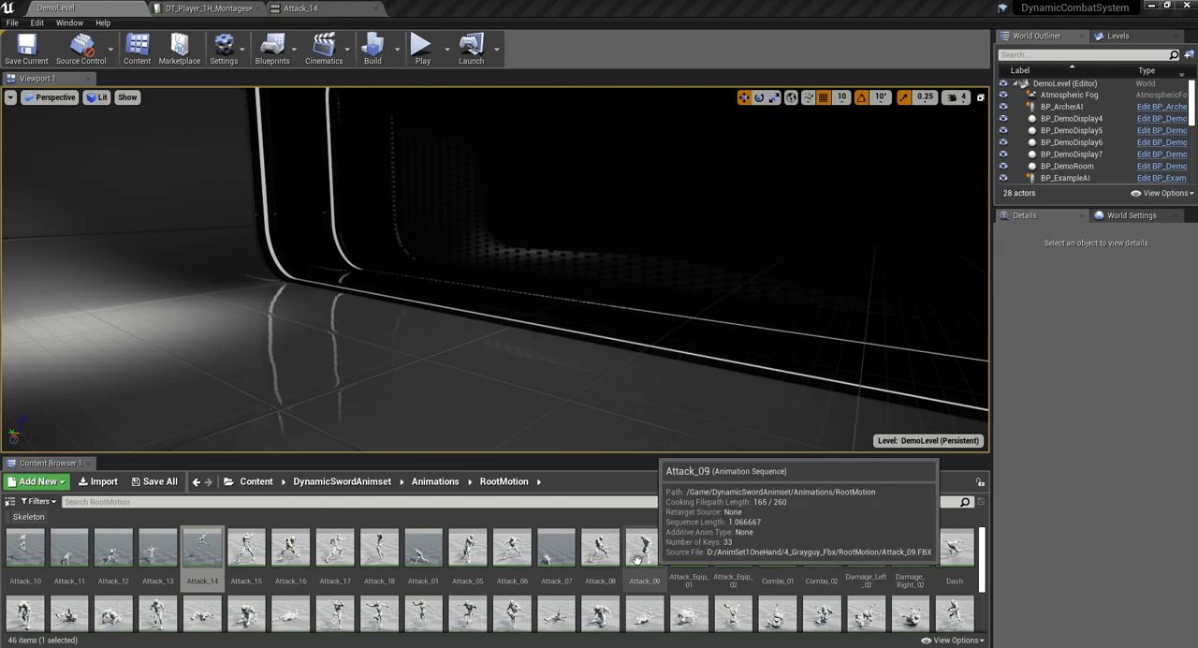
double_click(418, 550)
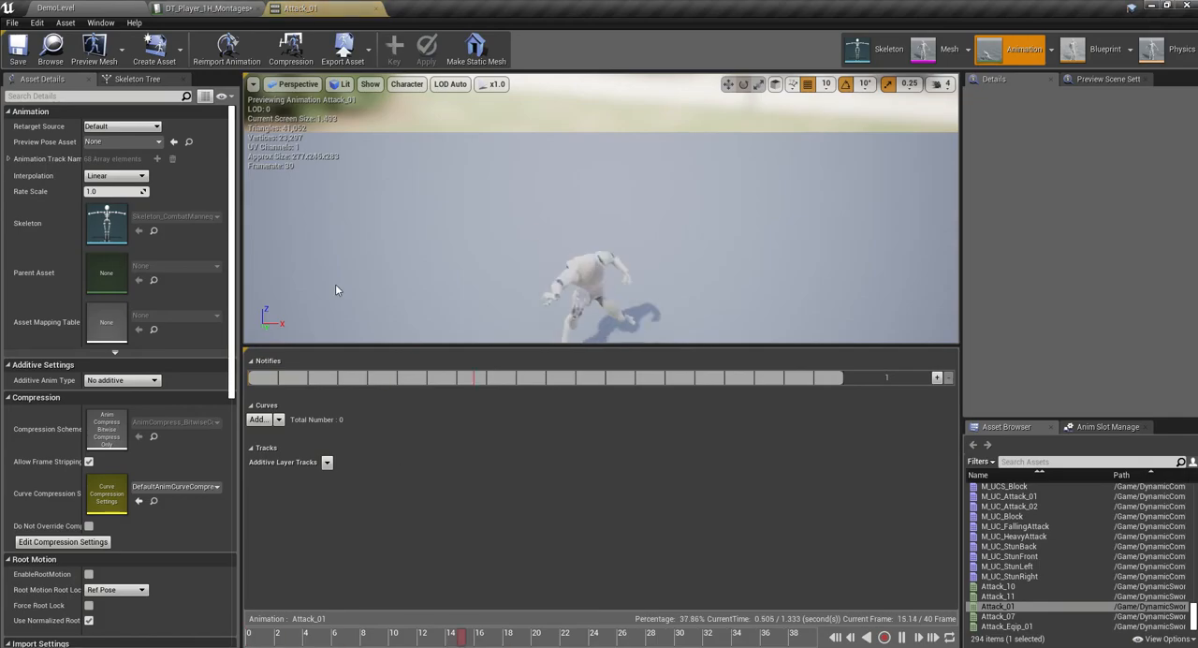
click(105, 10)
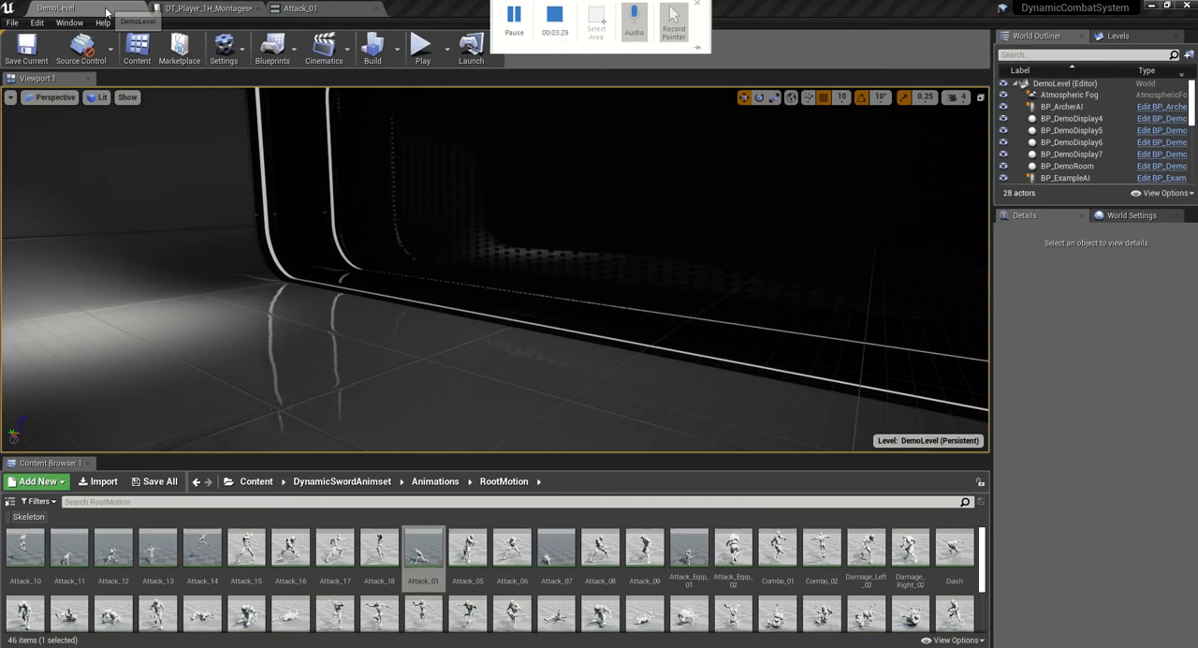
double_click(460, 544)
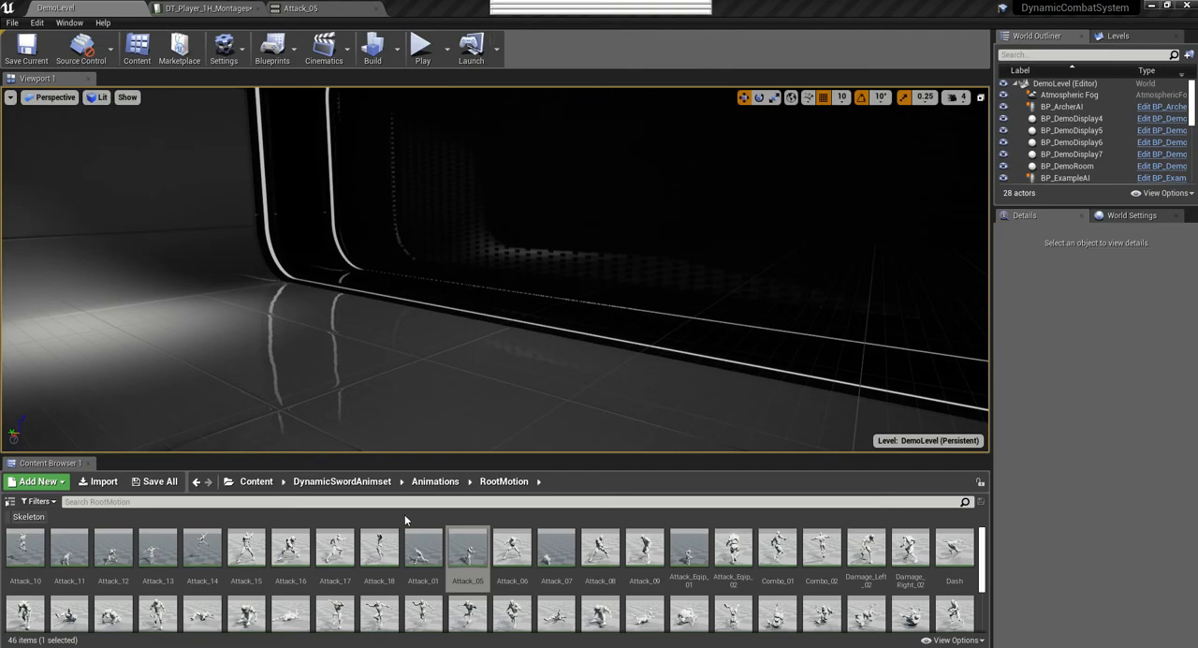
double_click(510, 555)
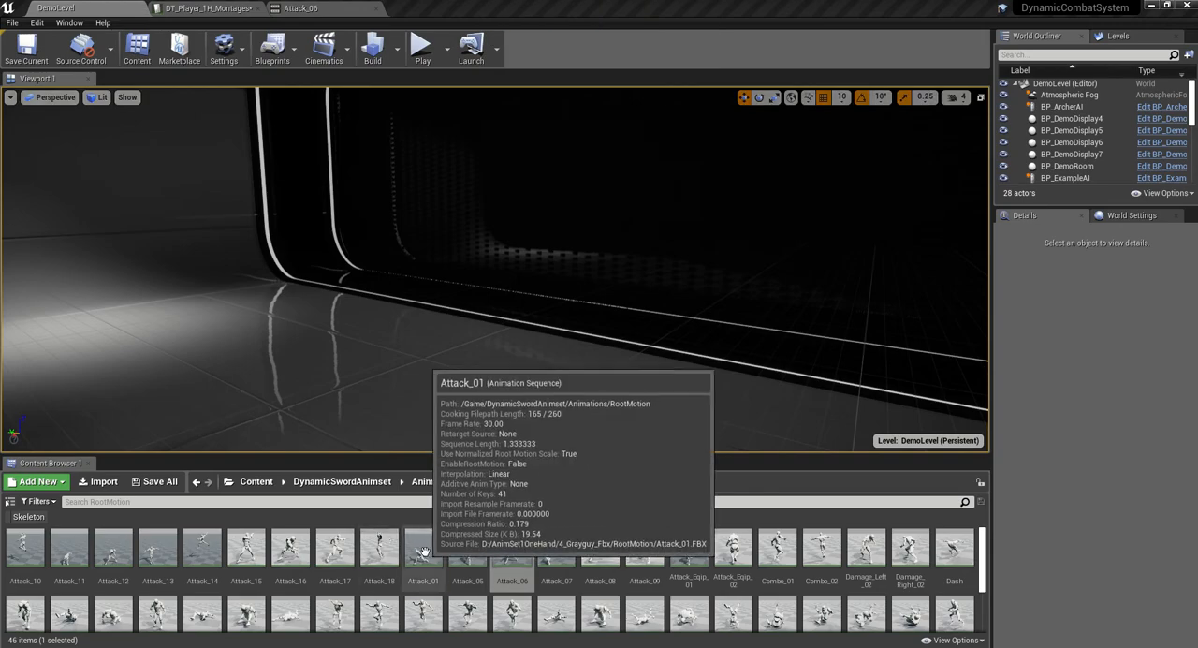
- Enable root motion on the Attack_01, Attack_05 and Attack_06 animations, and save Attack_06
double_click(413, 546)
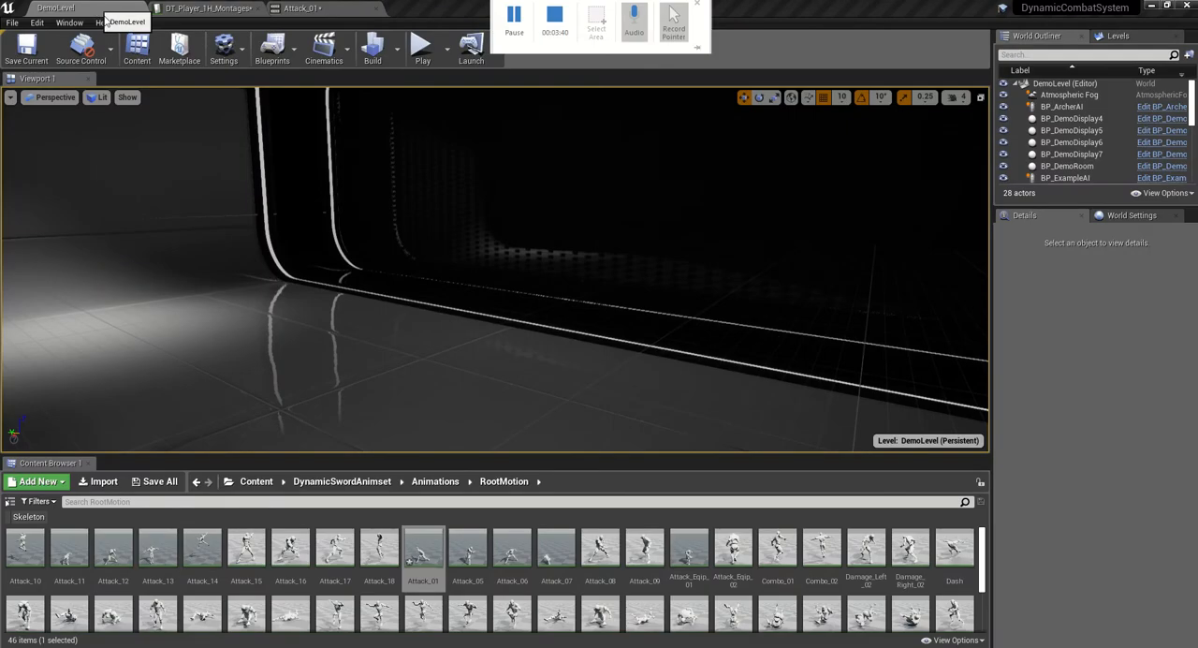
double_click(467, 547)
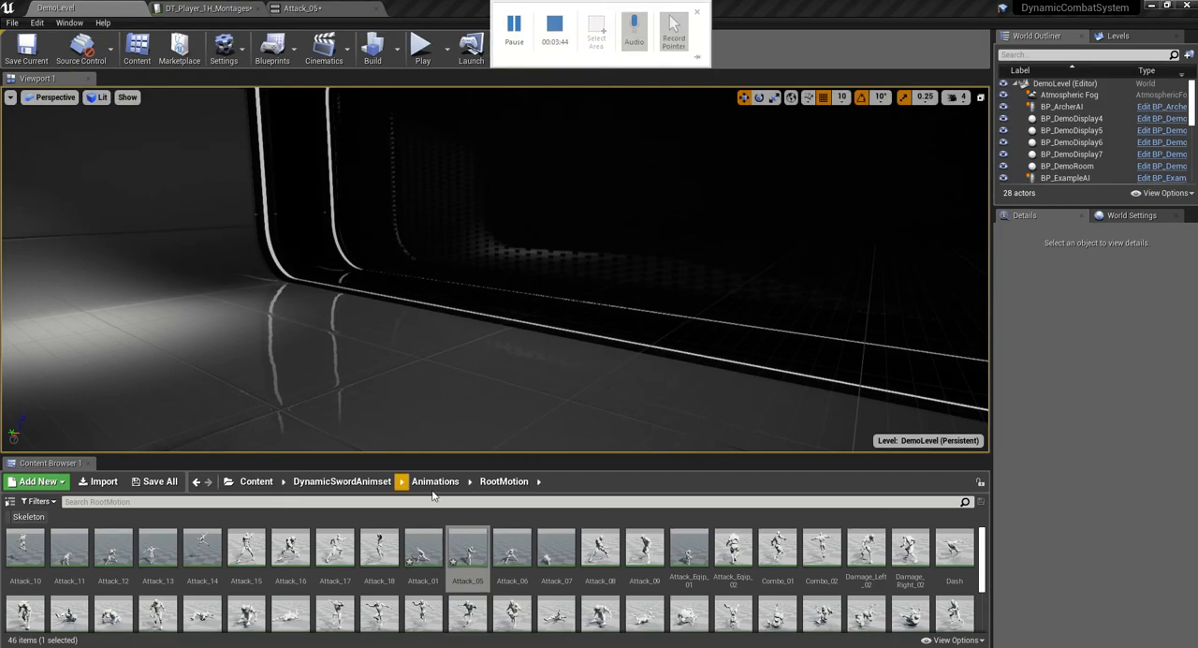
double_click(512, 547)
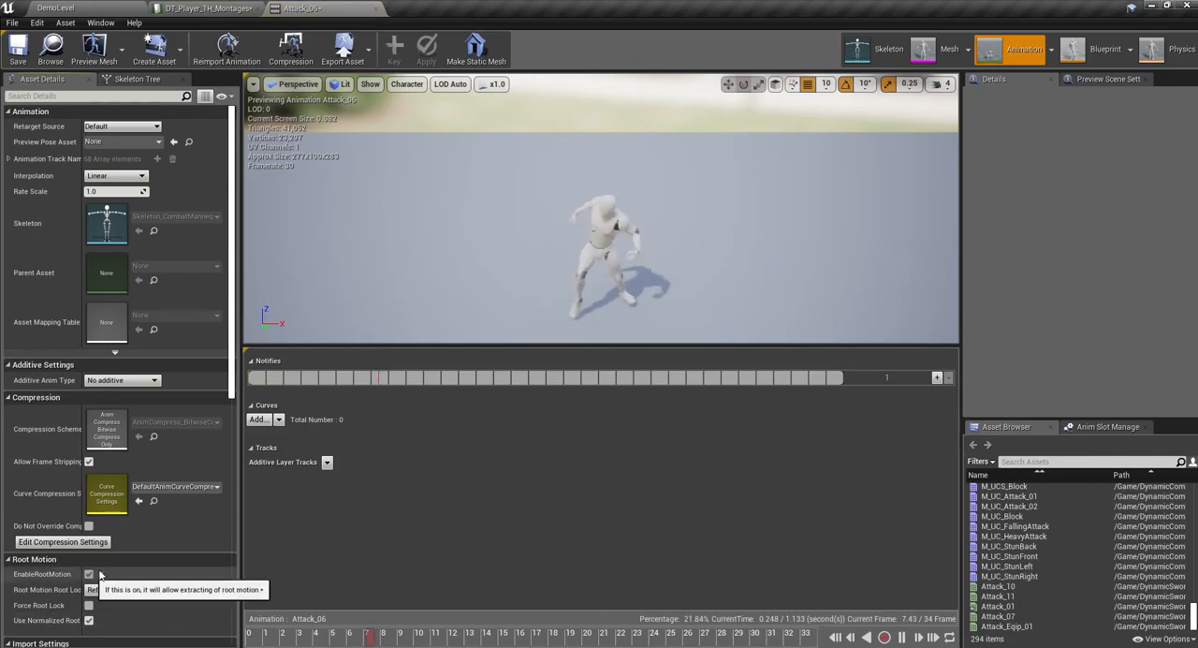
click(66, 9)
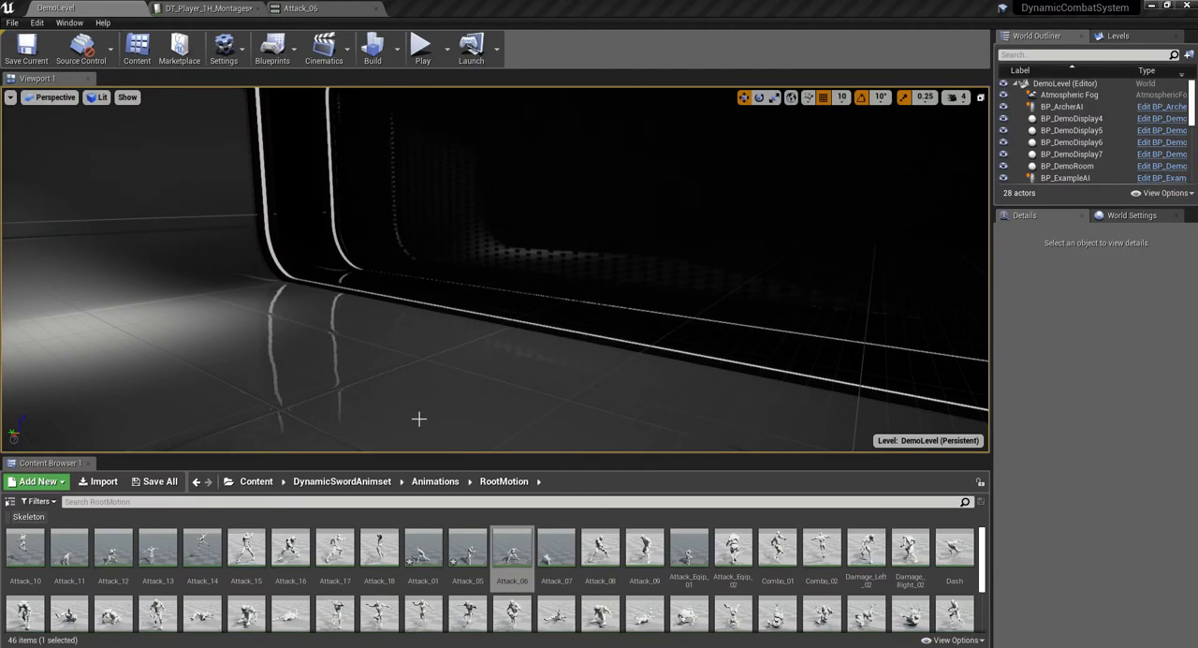
- Create an AnimMontage from each of the Attack_01, Attack_05 and Attack_06 animations
click(439, 548)
shift+click(510, 547)
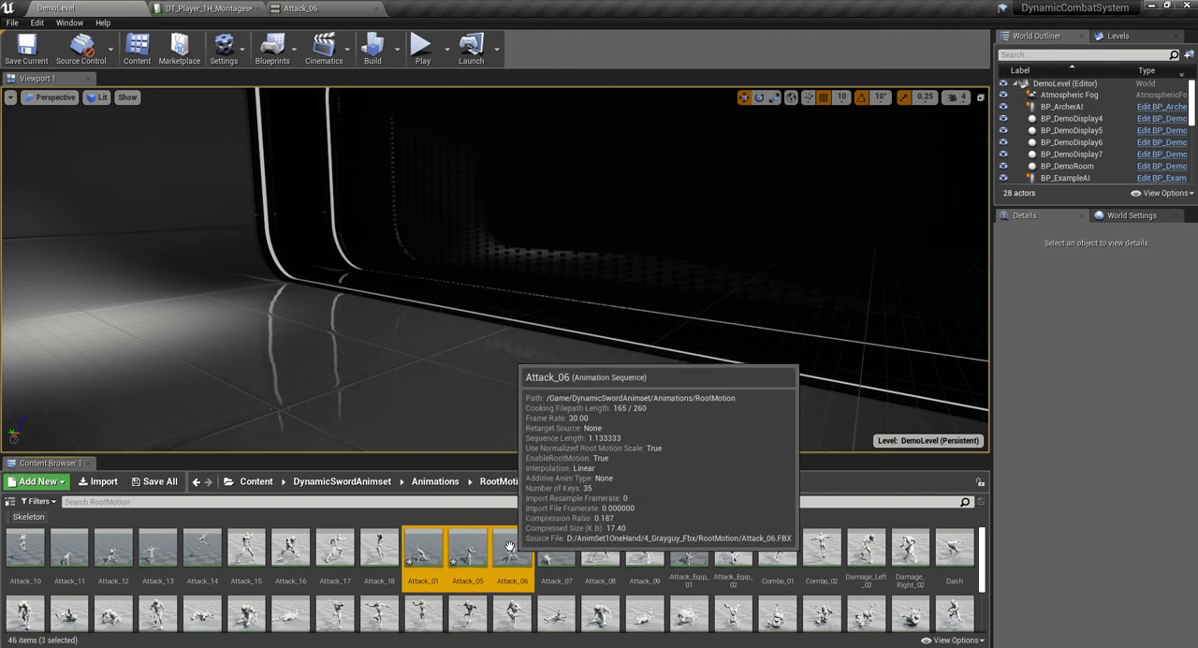
right_click(509, 547)
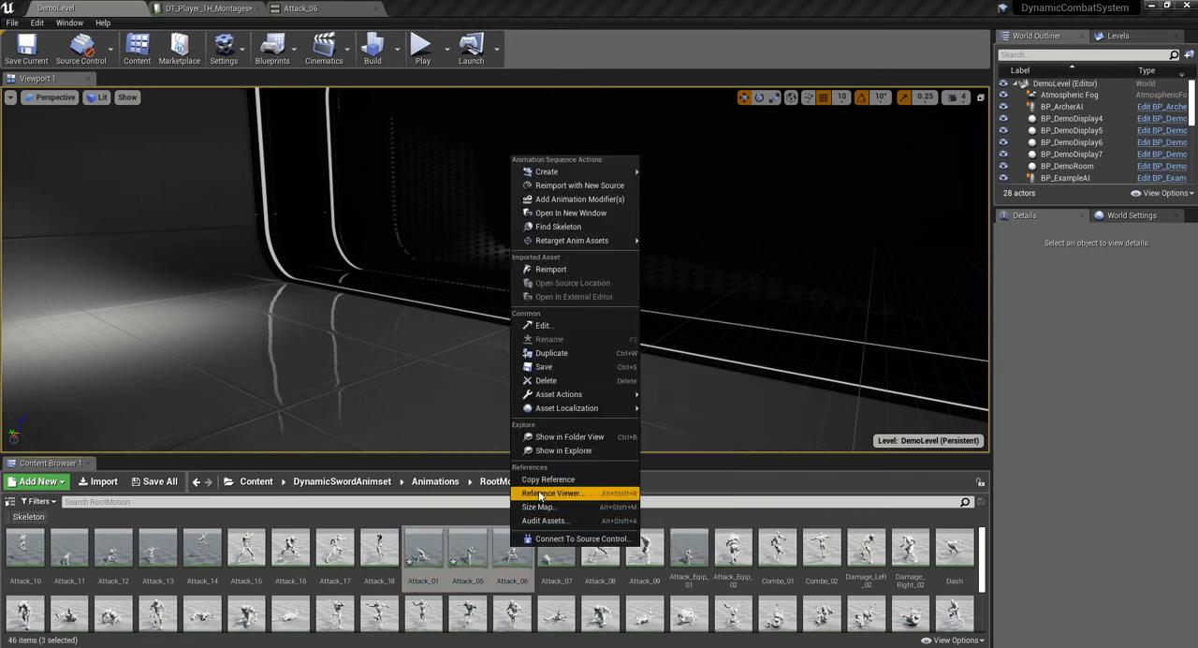
mouse_move(563, 172)
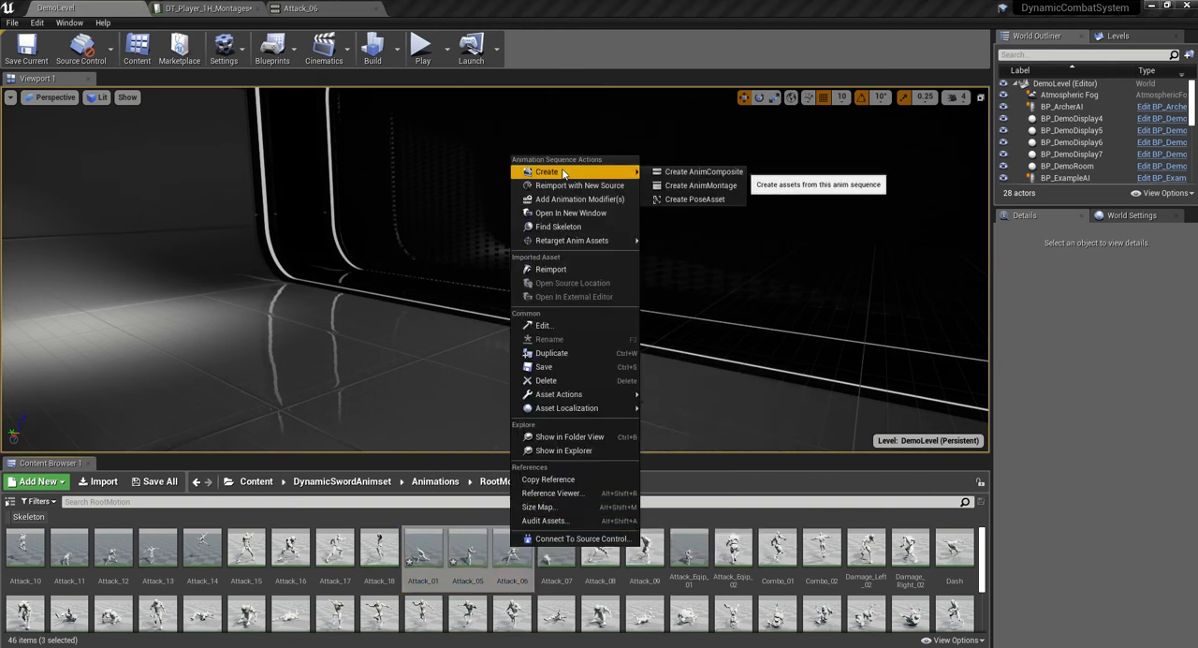
click(691, 186)
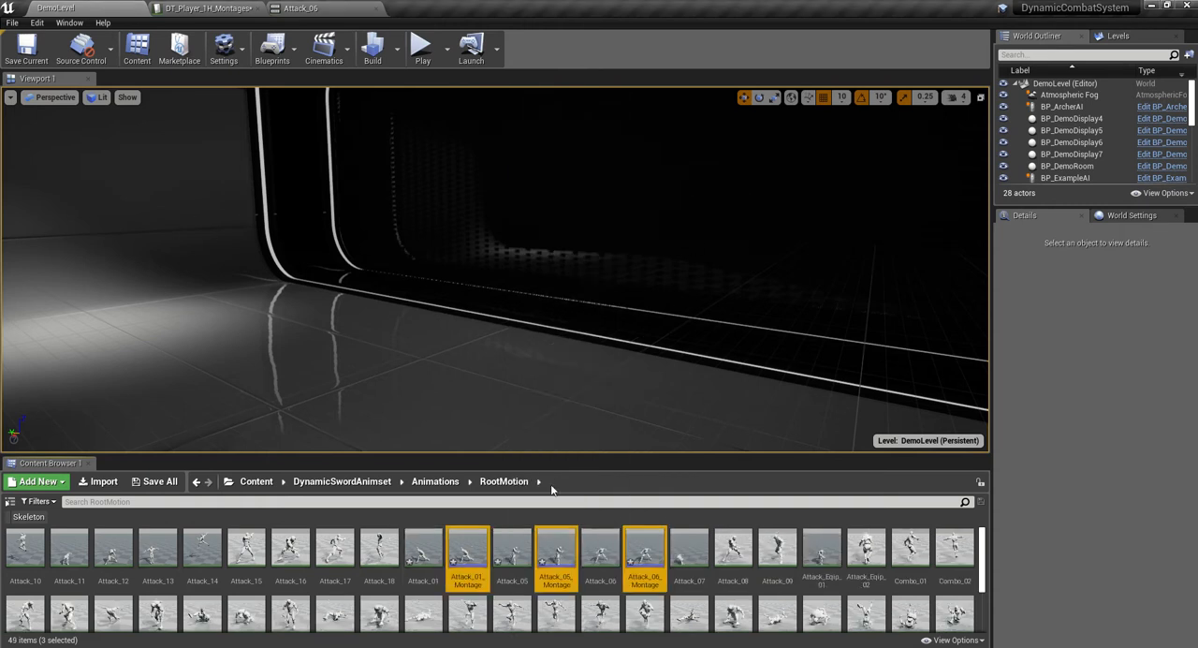
- Set the slot of Attack_01_Montage to DefaultGroup.FullBody and save the montage
double_click(468, 552)
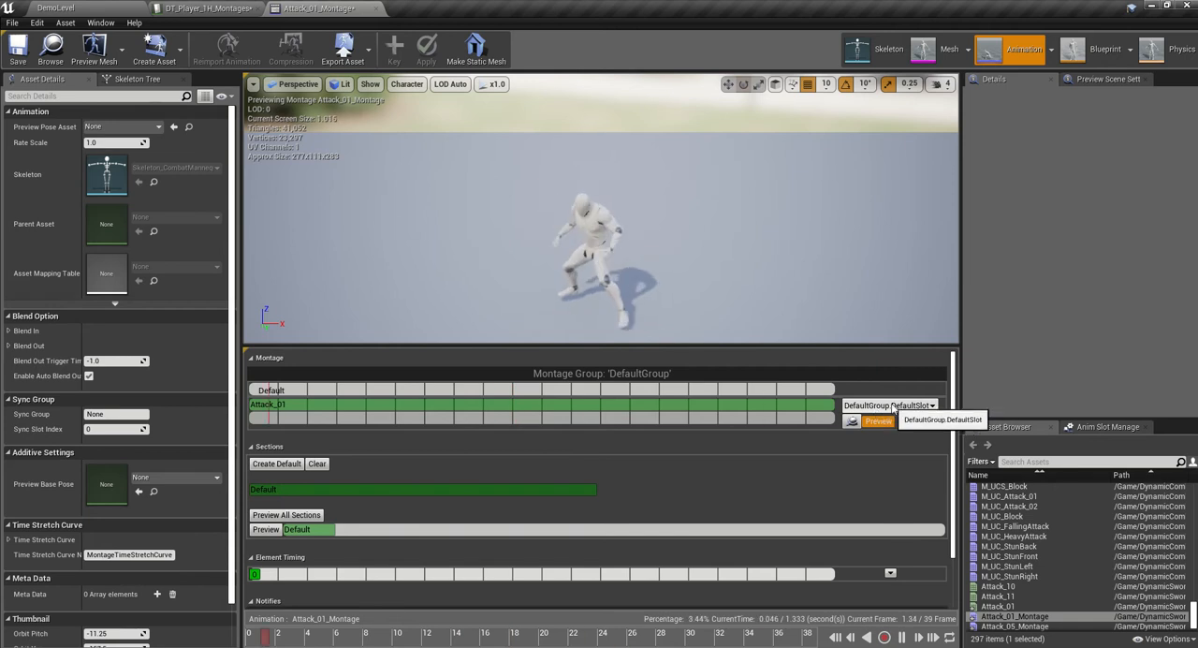
click(894, 405)
click(889, 432)
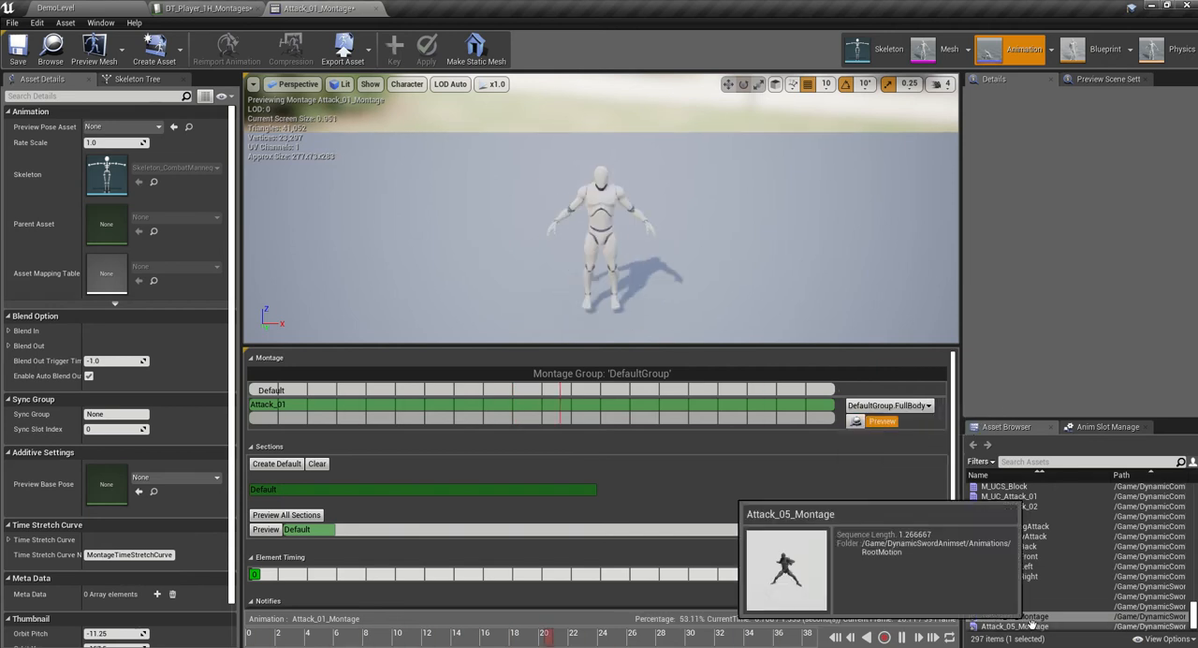
- Open Attack_05_Montage from the RootMotion folder and set its slot to DefaultGroup.FullBody
click(91, 11)
double_click(550, 554)
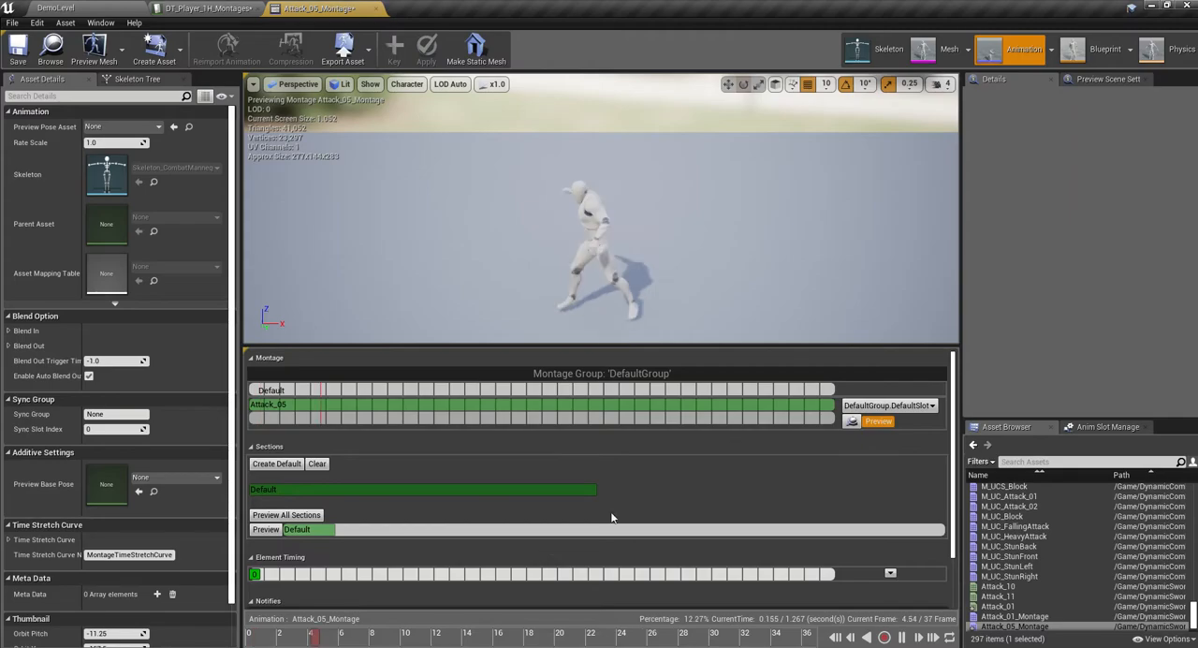
click(912, 410)
click(909, 434)
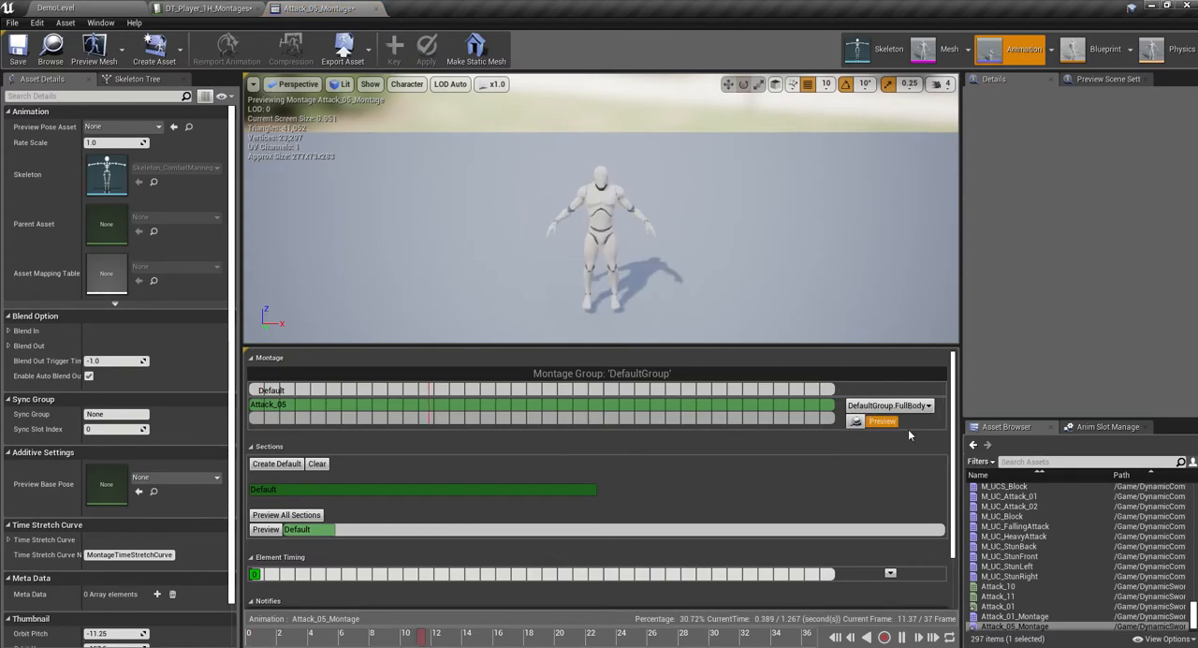
click(1038, 626)
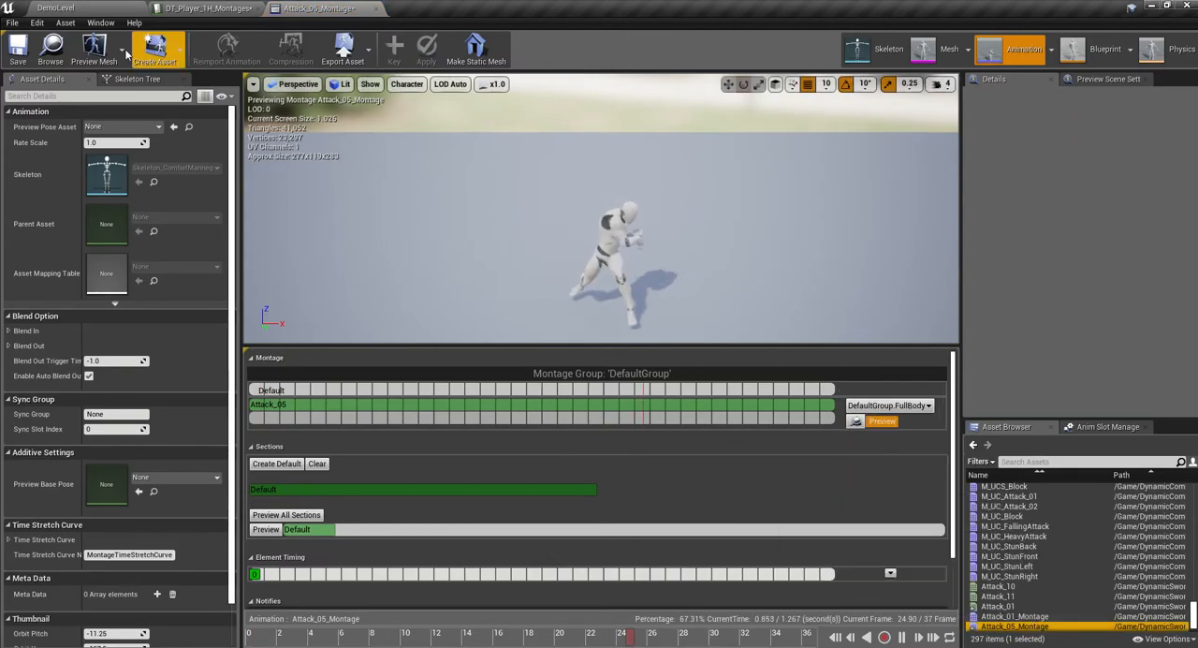
- Set the slot of Attack_06_Montage to DefaultGroup.FullBody, save it, and return to the RootMotion folder to select Attack_01_Montage
click(56, 8)
click(646, 552)
double_click(646, 552)
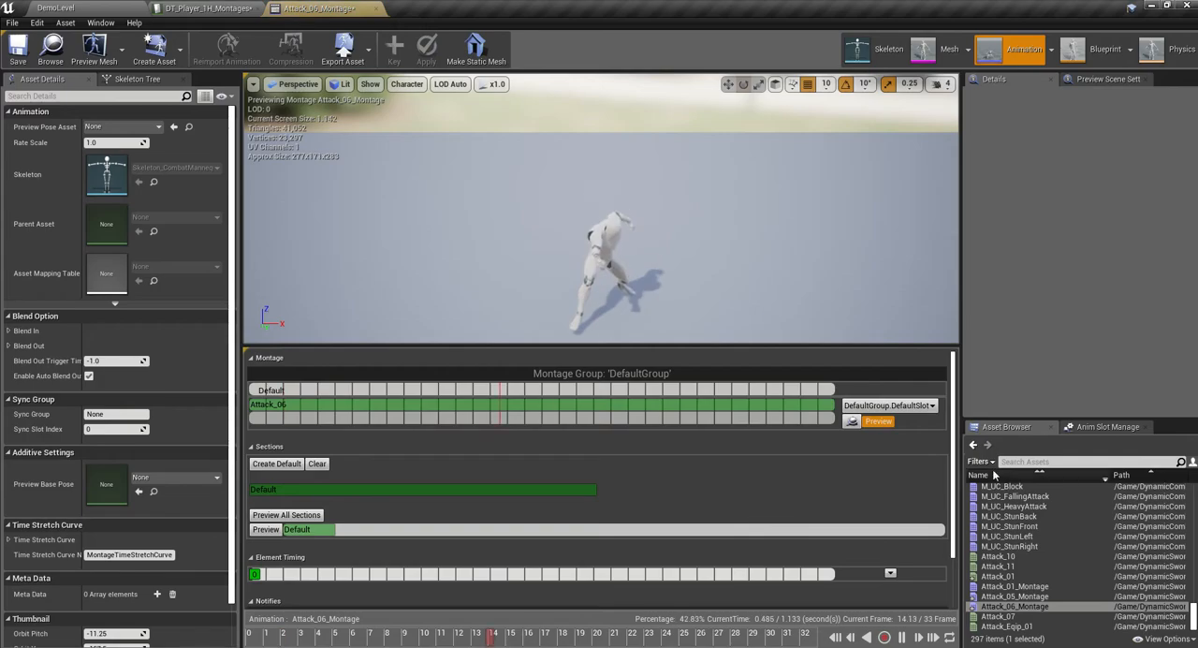
click(913, 405)
click(920, 427)
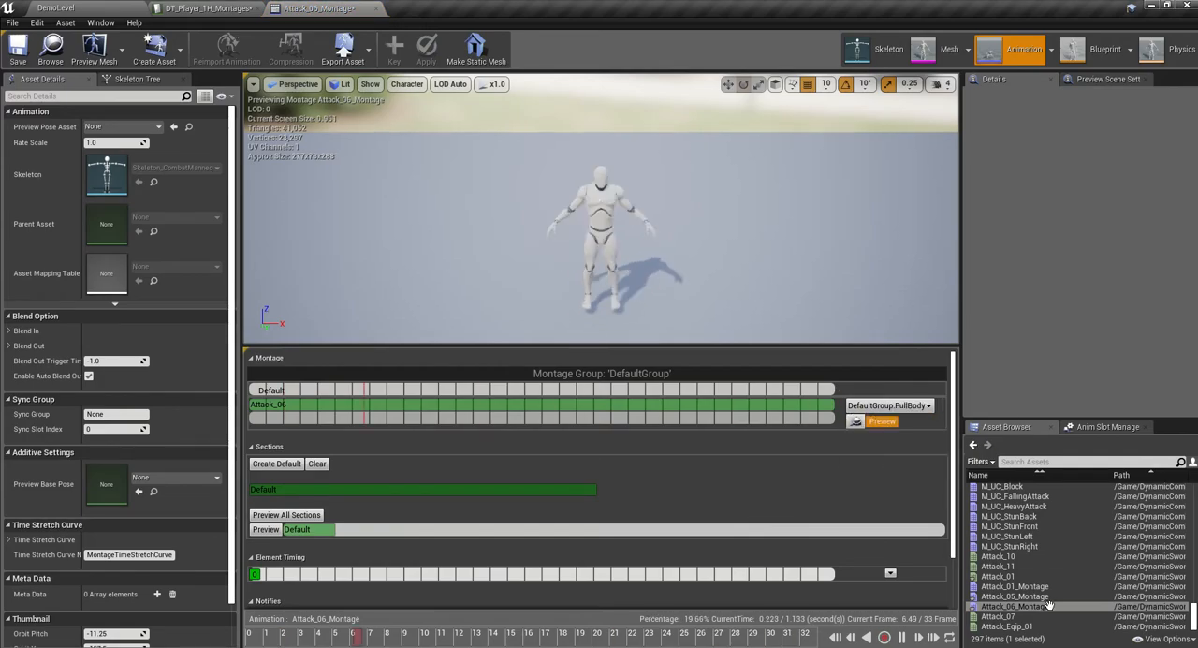
click(1014, 606)
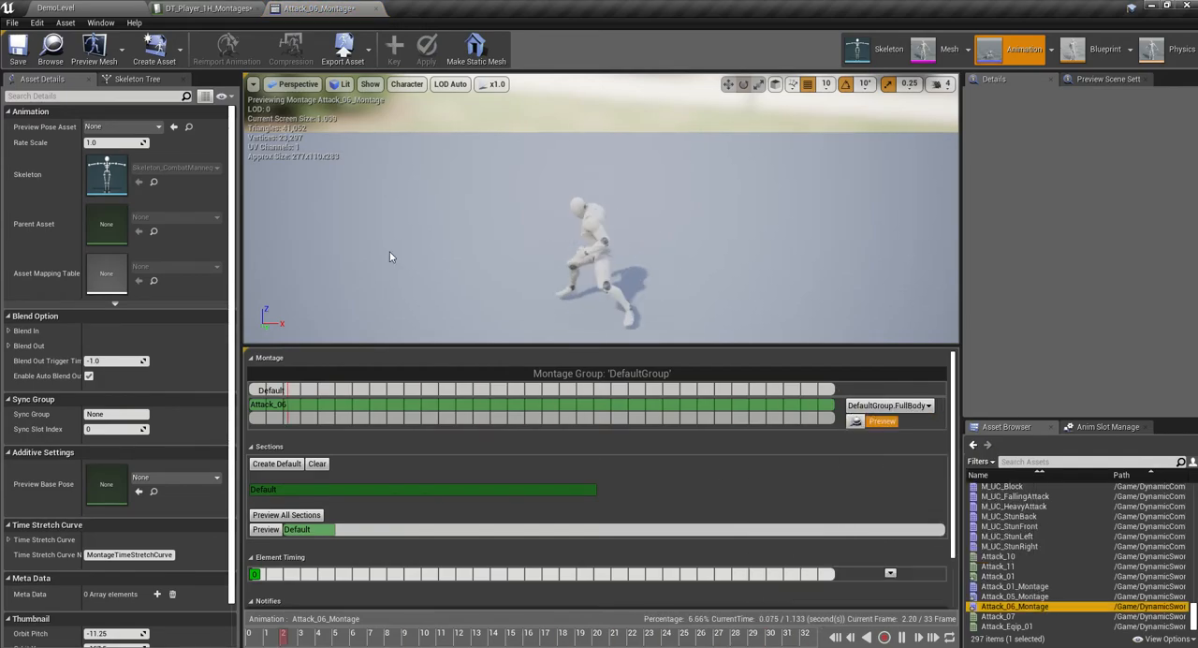
click(56, 7)
click(468, 547)
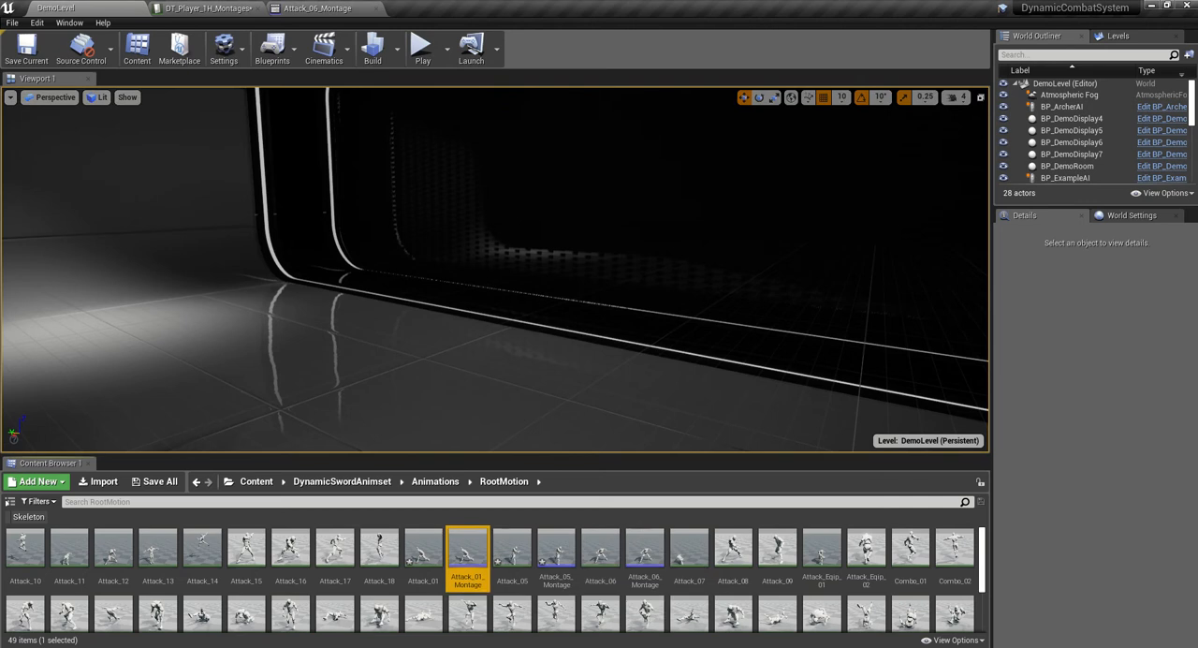
- Open a second Content Browser as a floating window, shrink it and place it over the level viewport
click(67, 24)
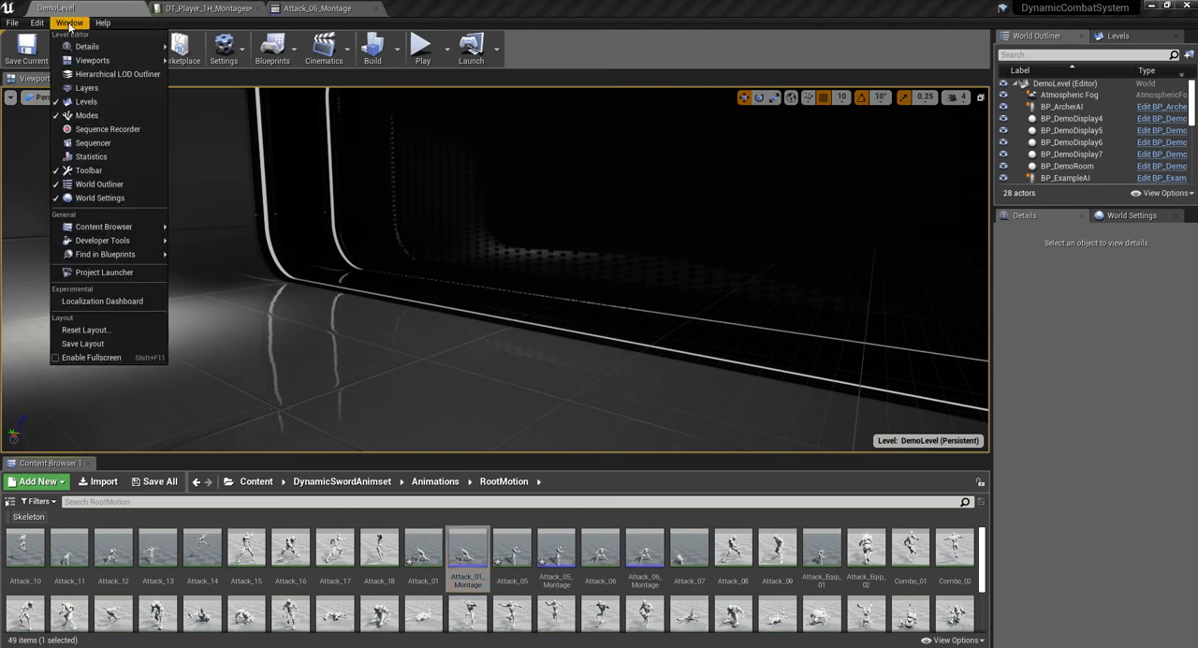
mouse_move(105, 227)
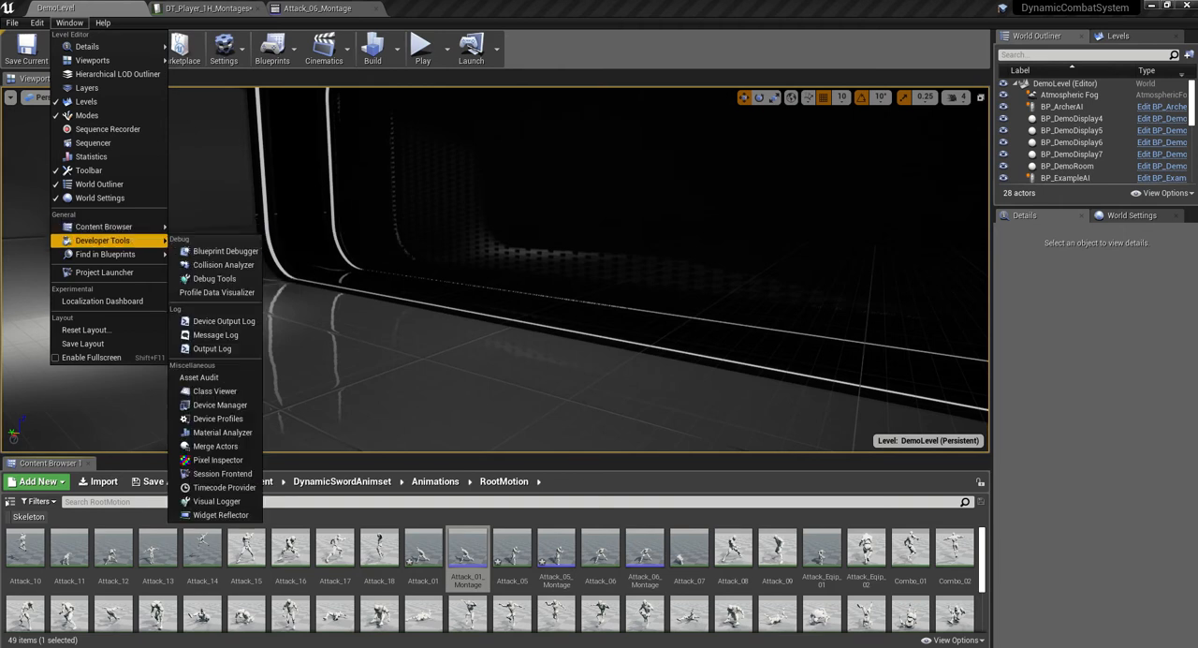
click(214, 241)
drag(193, 105, 158, 13)
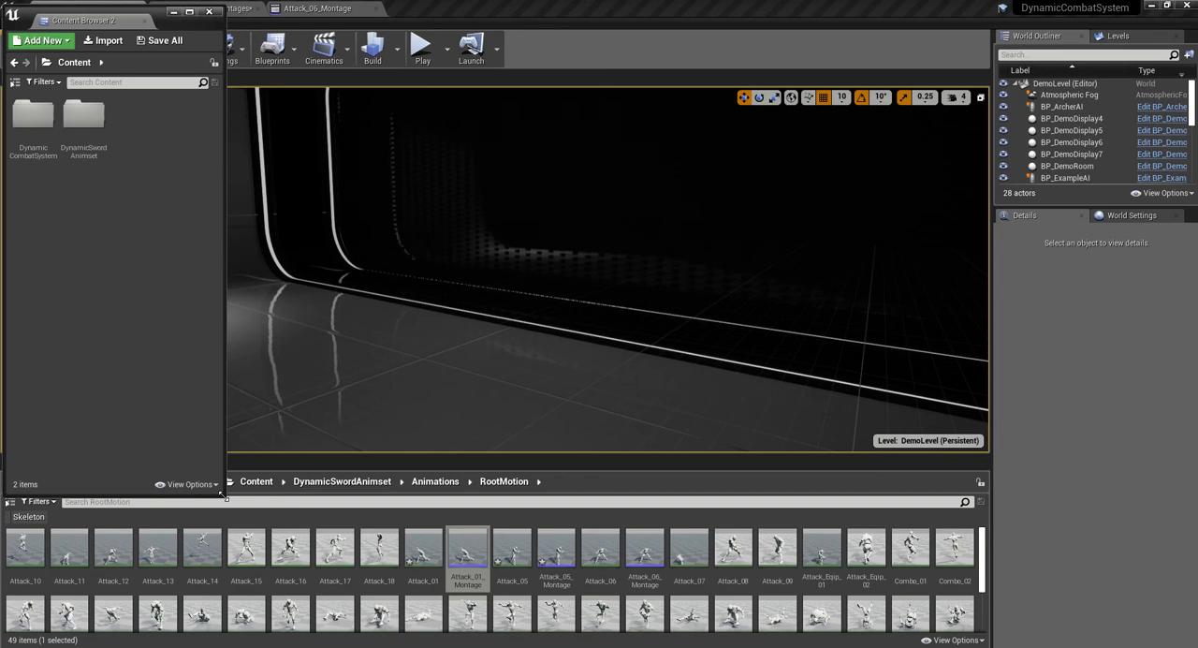
drag(225, 497, 268, 233)
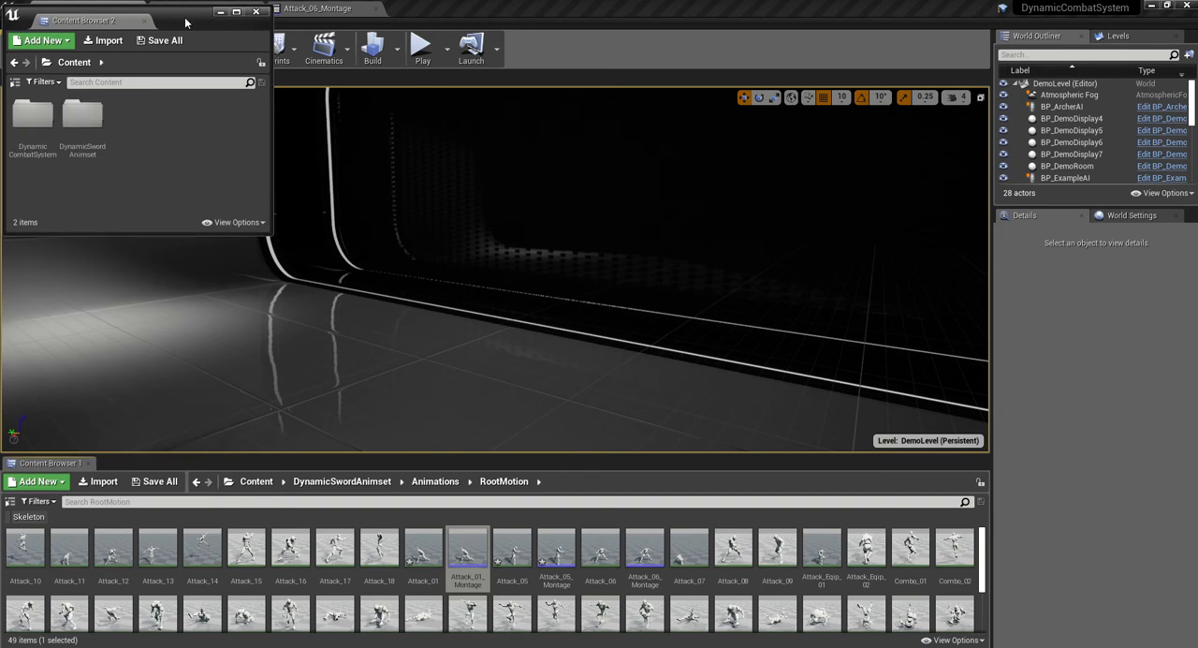
drag(185, 23, 185, 131)
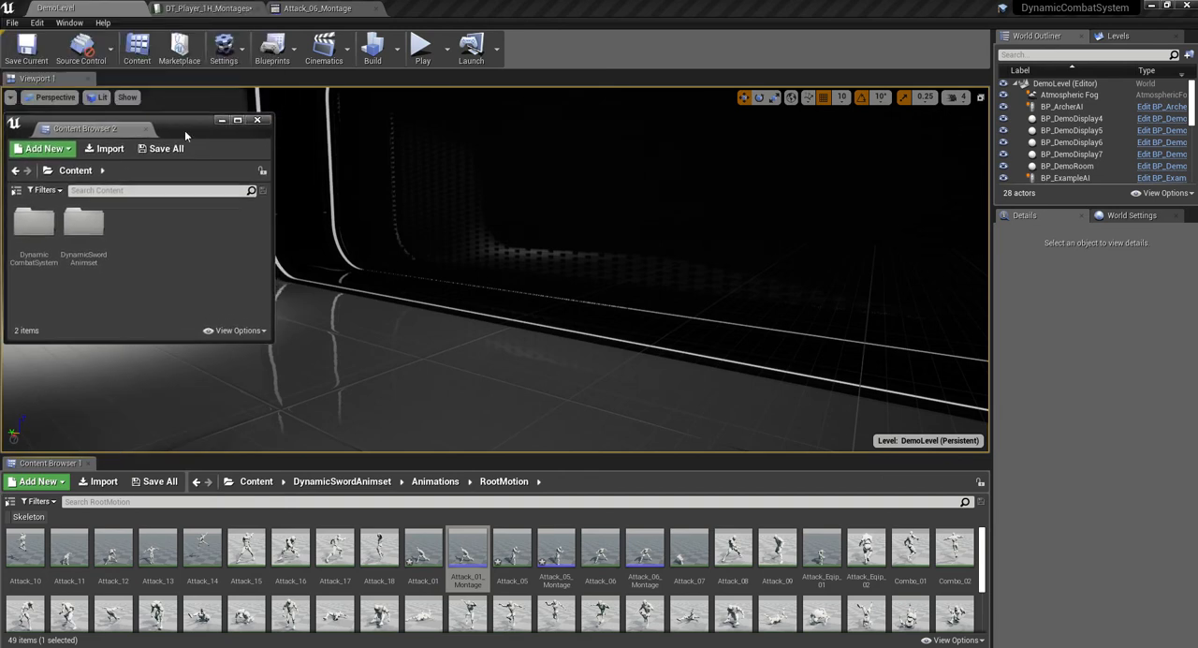
- In the second Content Browser, browse to DynamicCombatSystem/Montages/Player/OneHand and open M_1H_LightAttack_01
double_click(34, 227)
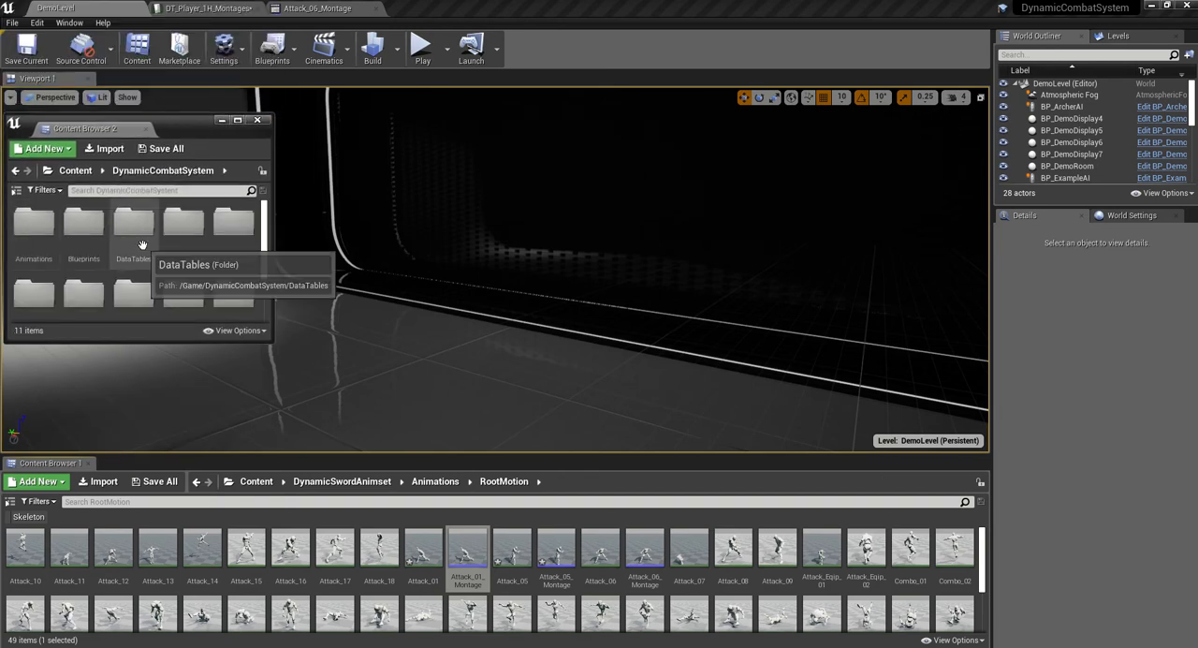
scroll(149, 265, down, 2)
scroll(109, 279, up, 1)
double_click(80, 253)
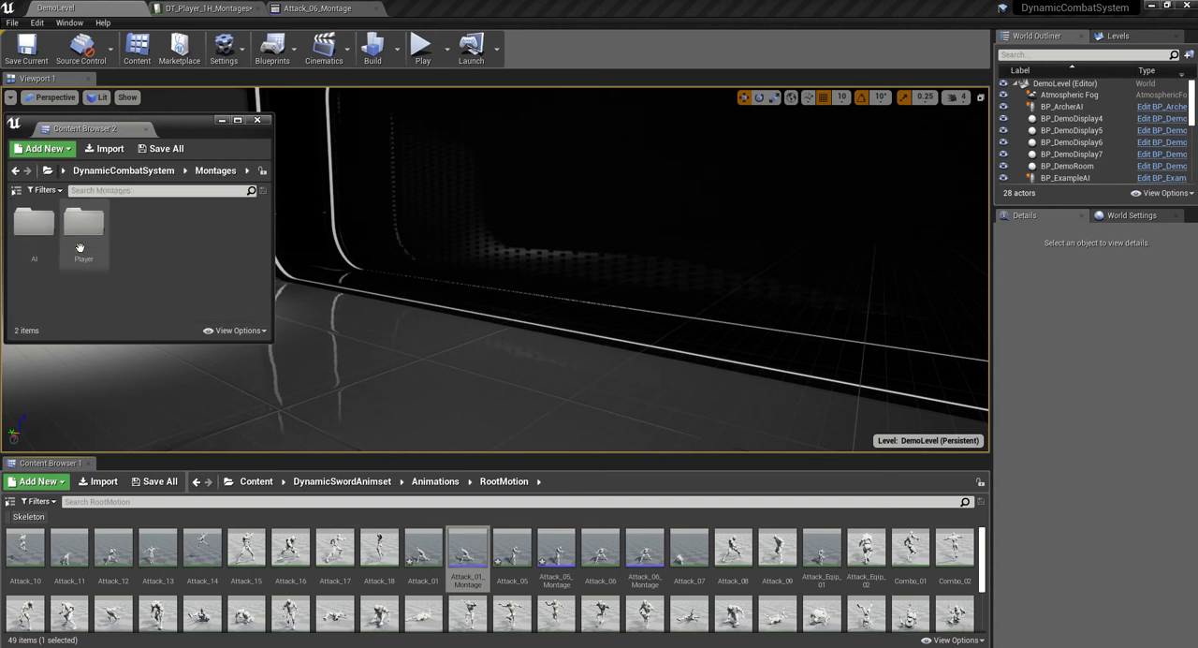
double_click(81, 229)
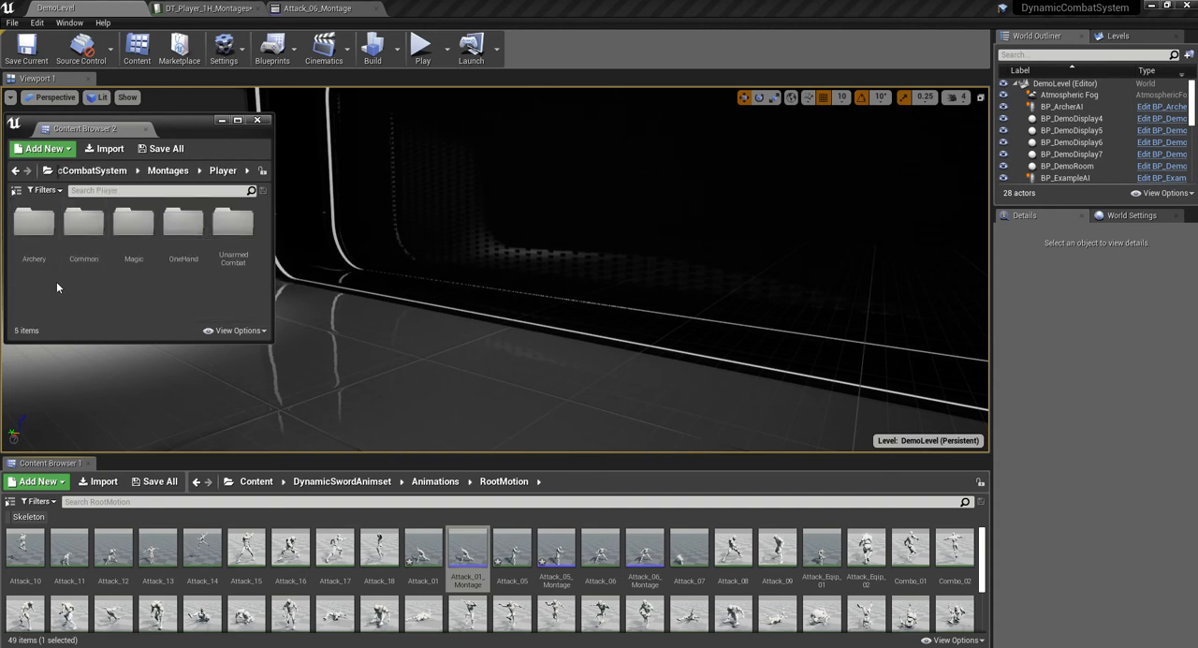
double_click(176, 254)
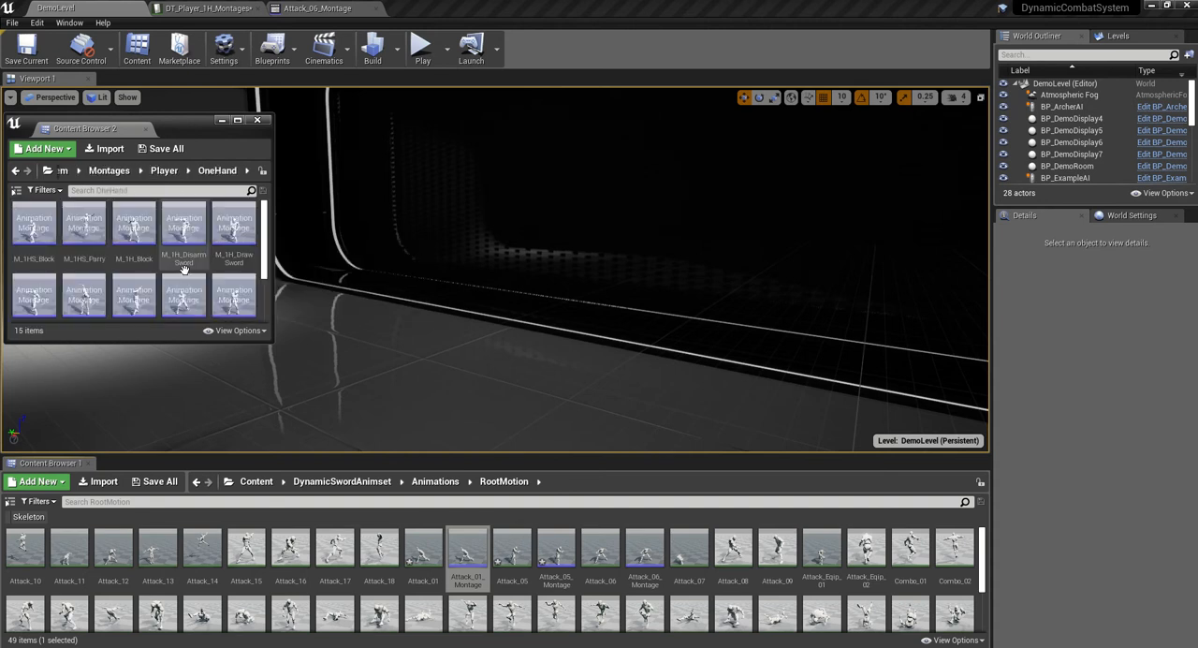
drag(264, 240, 266, 269)
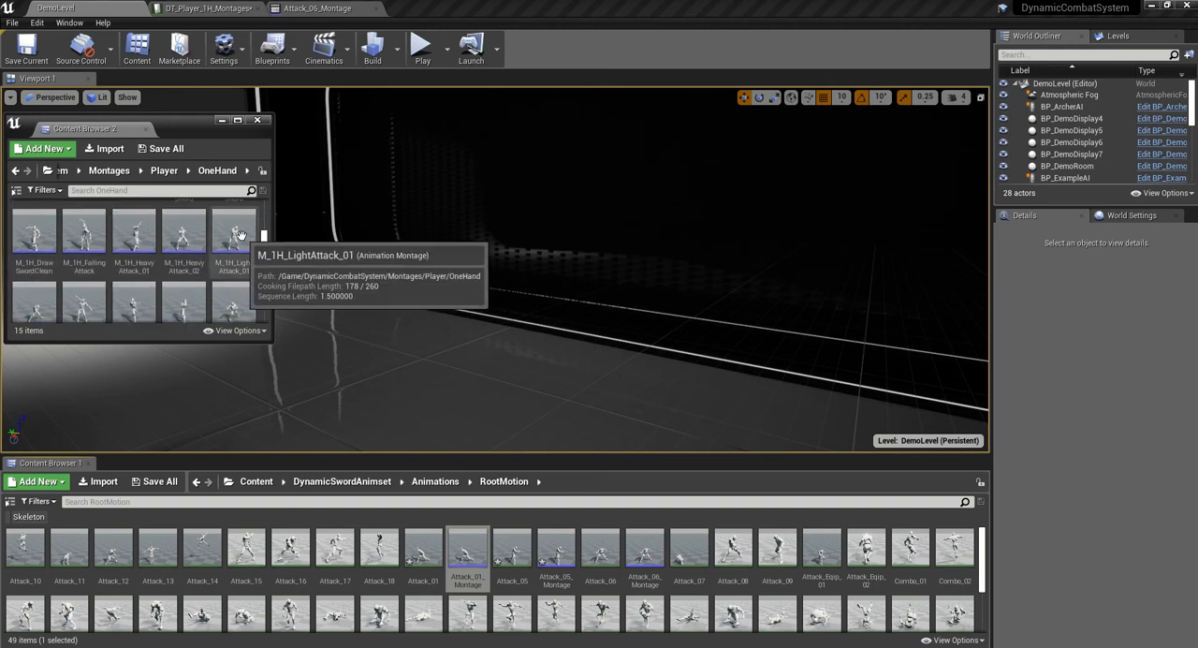
double_click(236, 234)
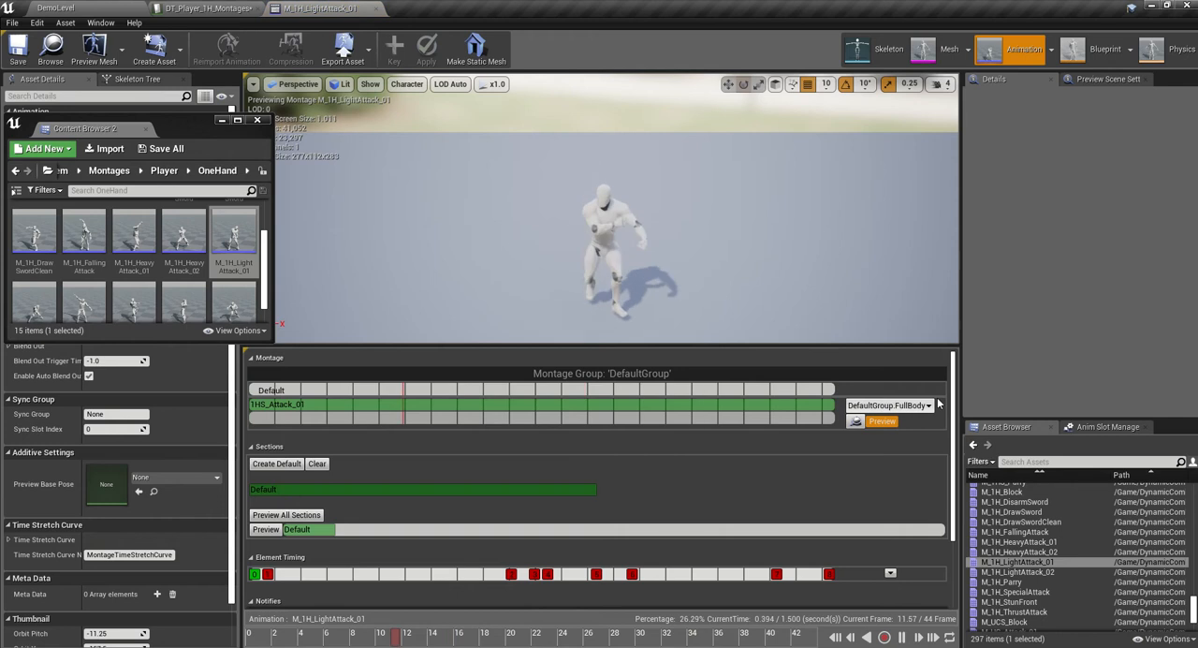
- Select all anim notifies of M_1H_LightAttack_01, including HitBox, CUE_SwingSmall, AN_RotateOwner, InpBuffer and IgnoreRM, and copy them
drag(953, 400, 942, 488)
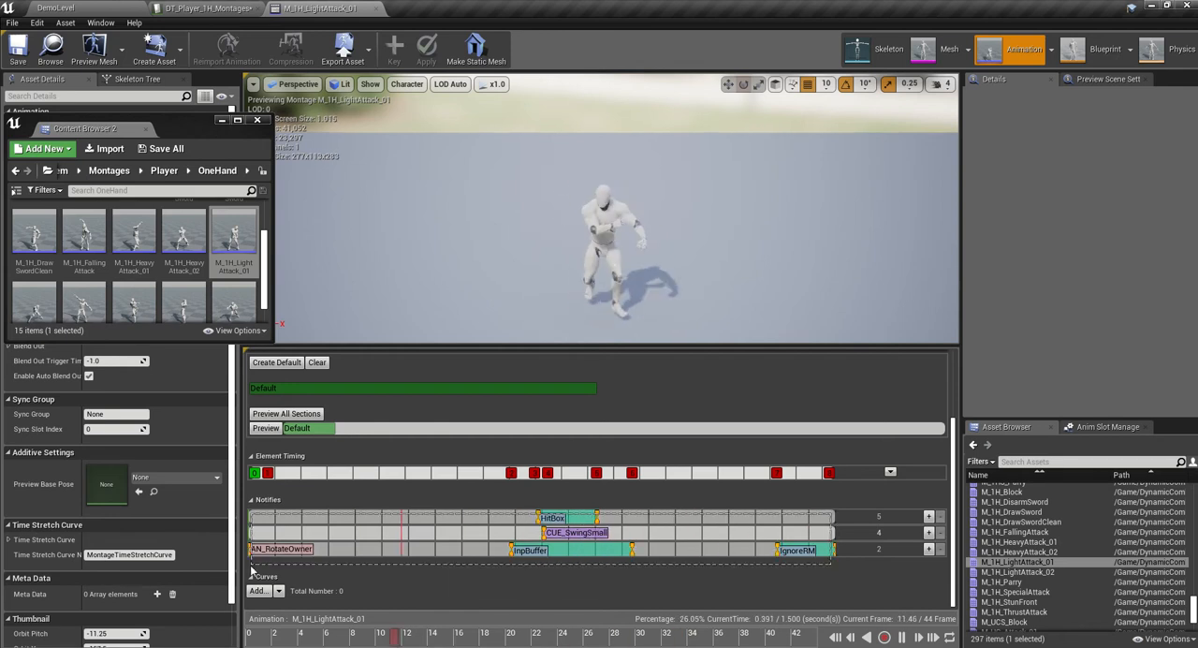
click(517, 550)
right_click(512, 549)
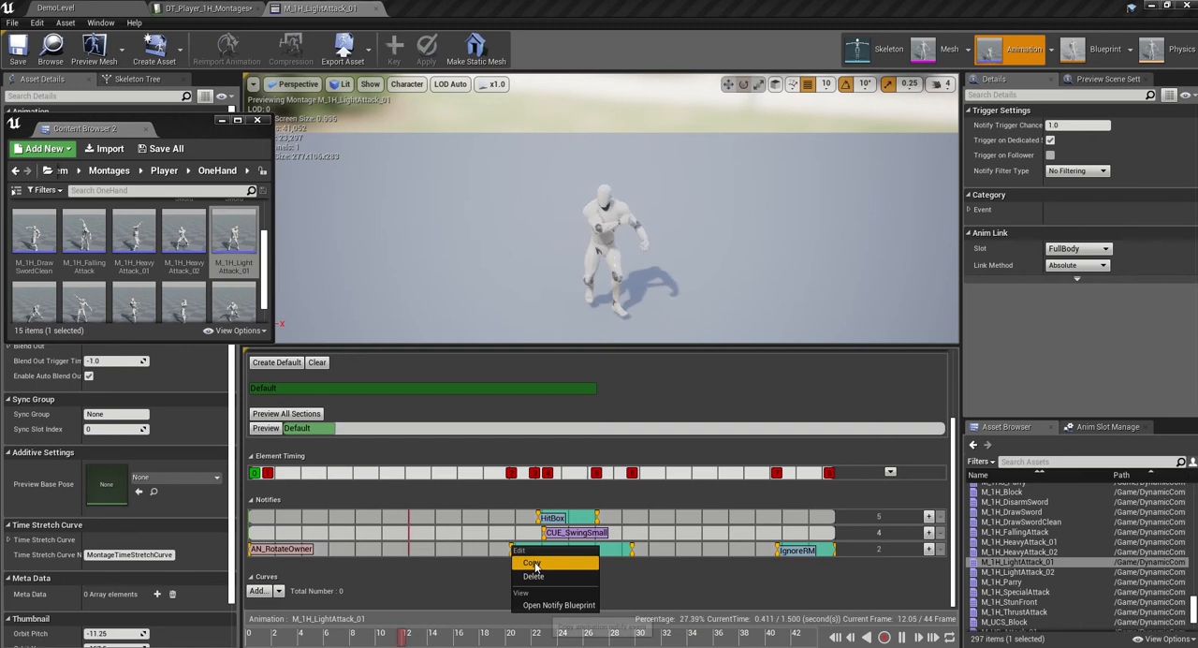
click(532, 563)
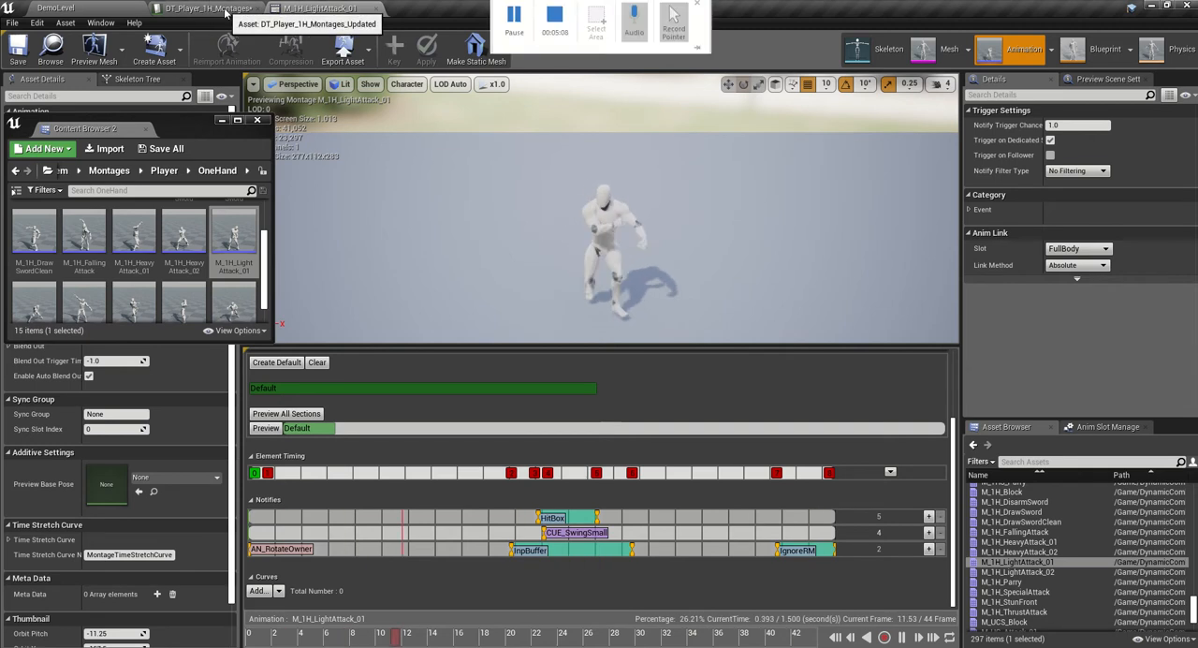
- Open Attack_01_Montage from the RootMotion folder and paste the copied notifies at the start of its notify track
click(131, 8)
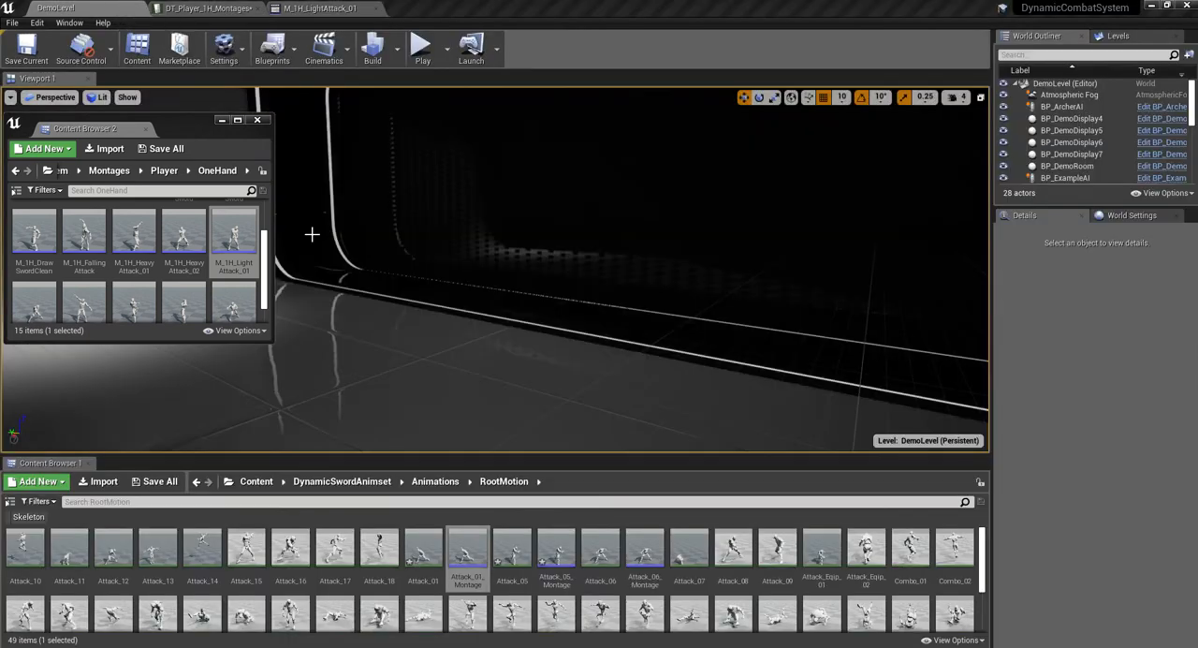
click(466, 554)
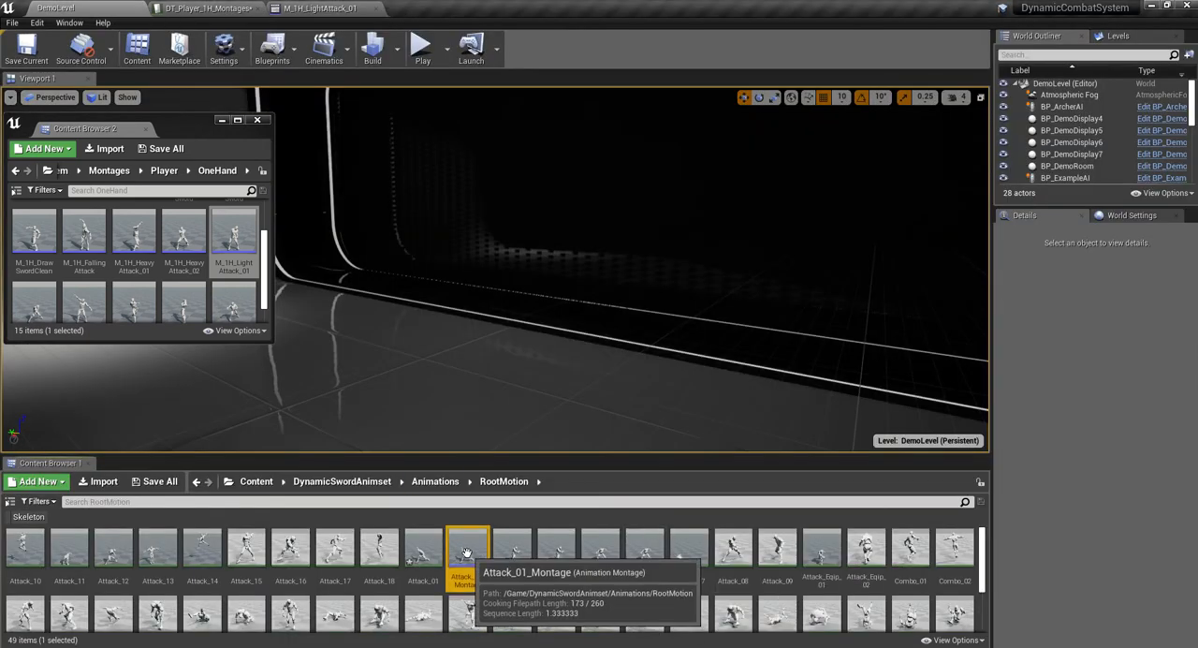
double_click(466, 554)
scroll(400, 555, down, 2)
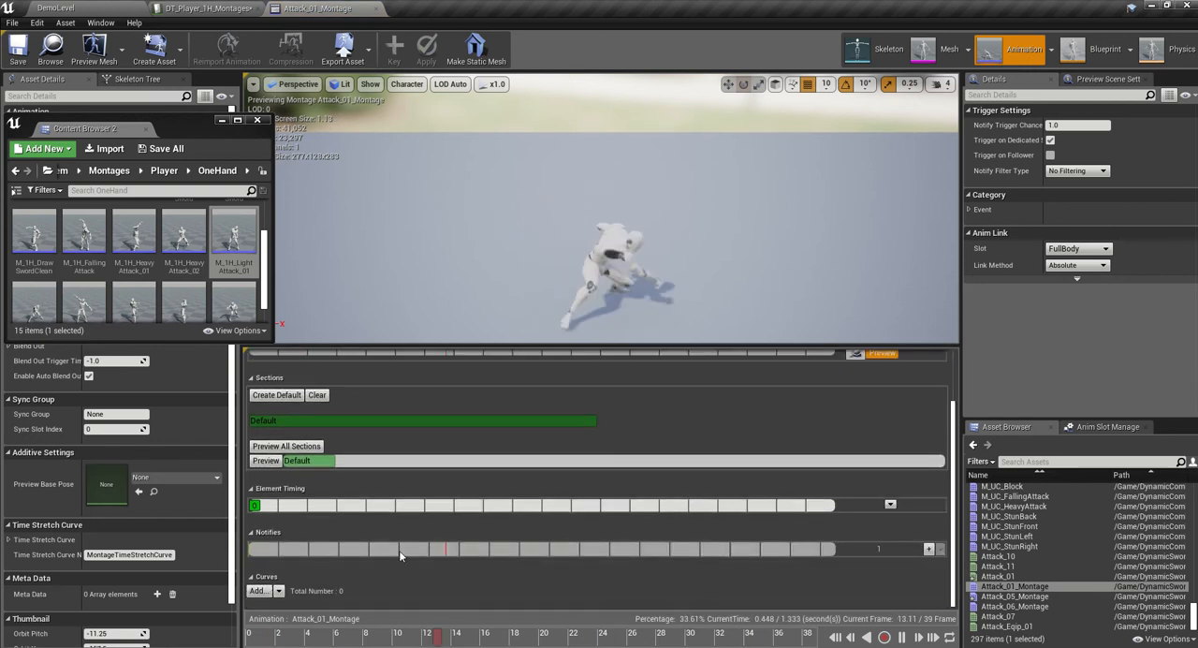
right_click(251, 549)
click(291, 529)
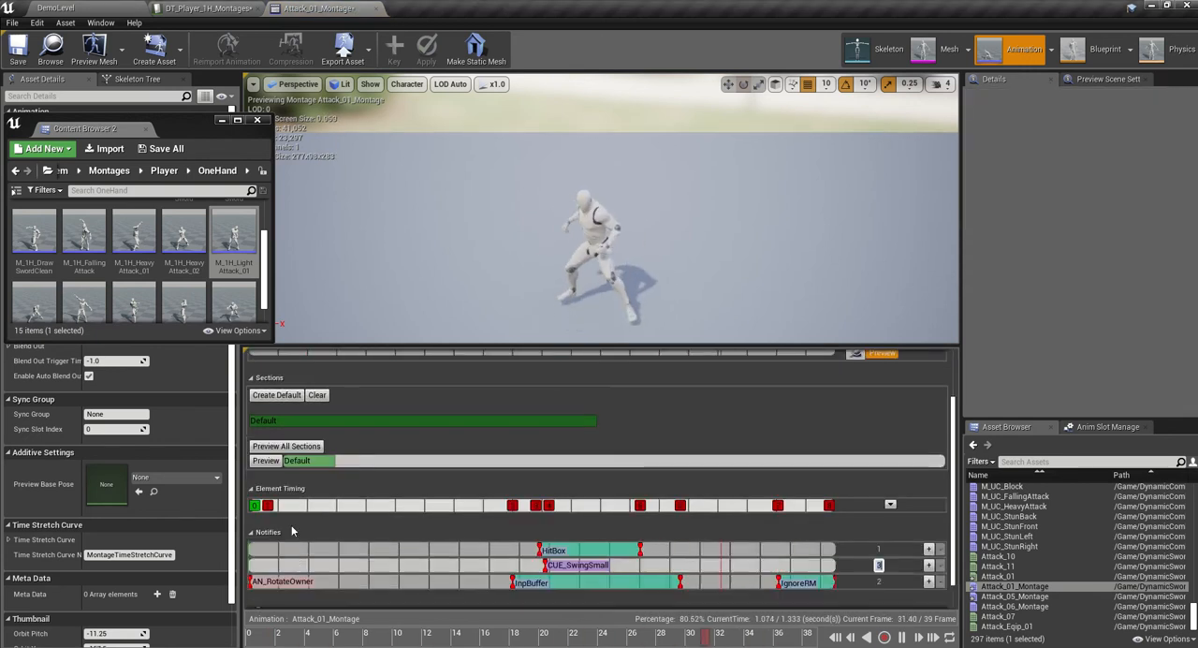
- Pause the preview, retime the HitBox notify to span about frames 13 to 15, and move CUE_SwingSmall to the start of HitBox
click(898, 637)
drag(448, 640, 442, 588)
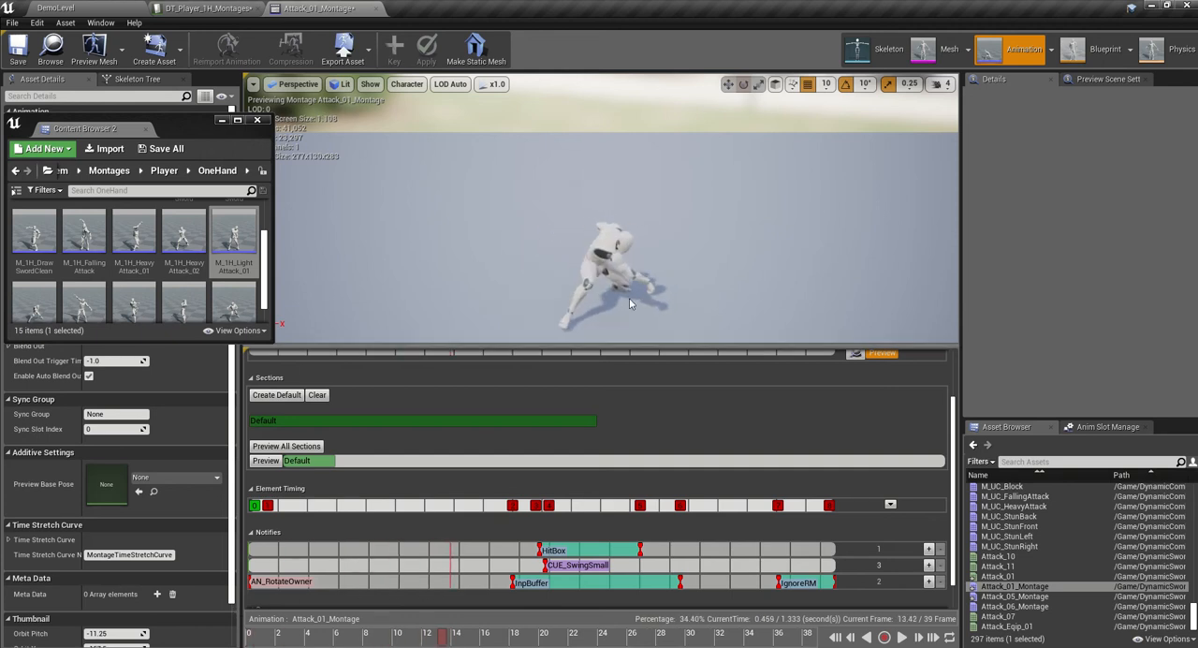
click(568, 549)
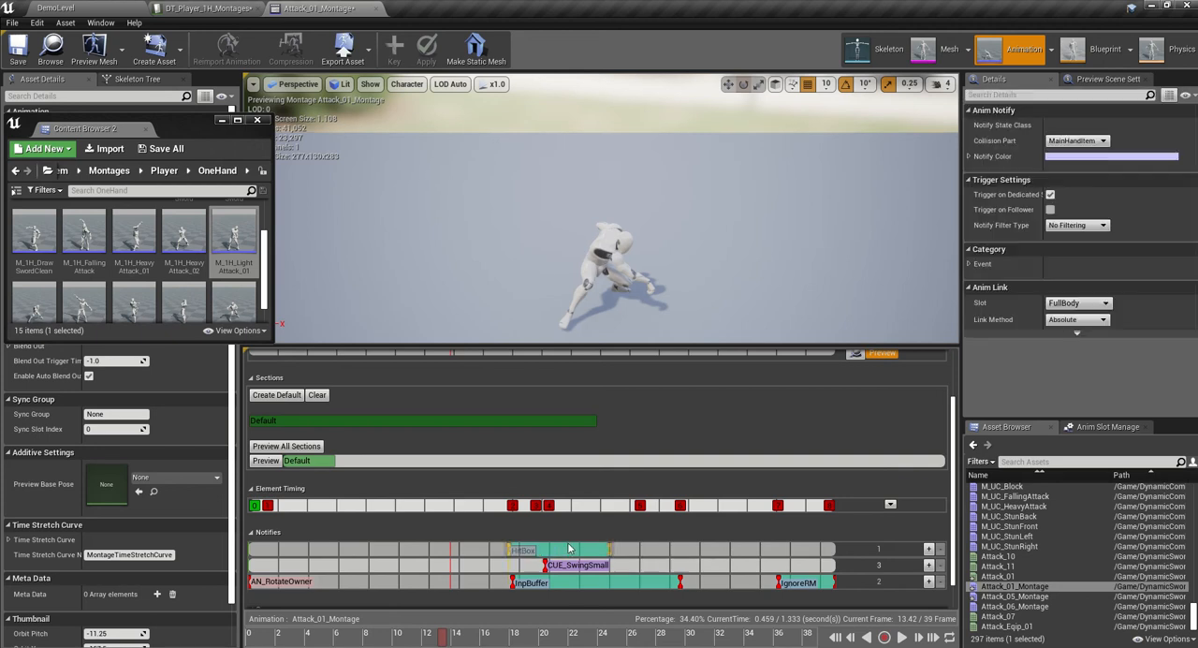
drag(516, 548, 515, 548)
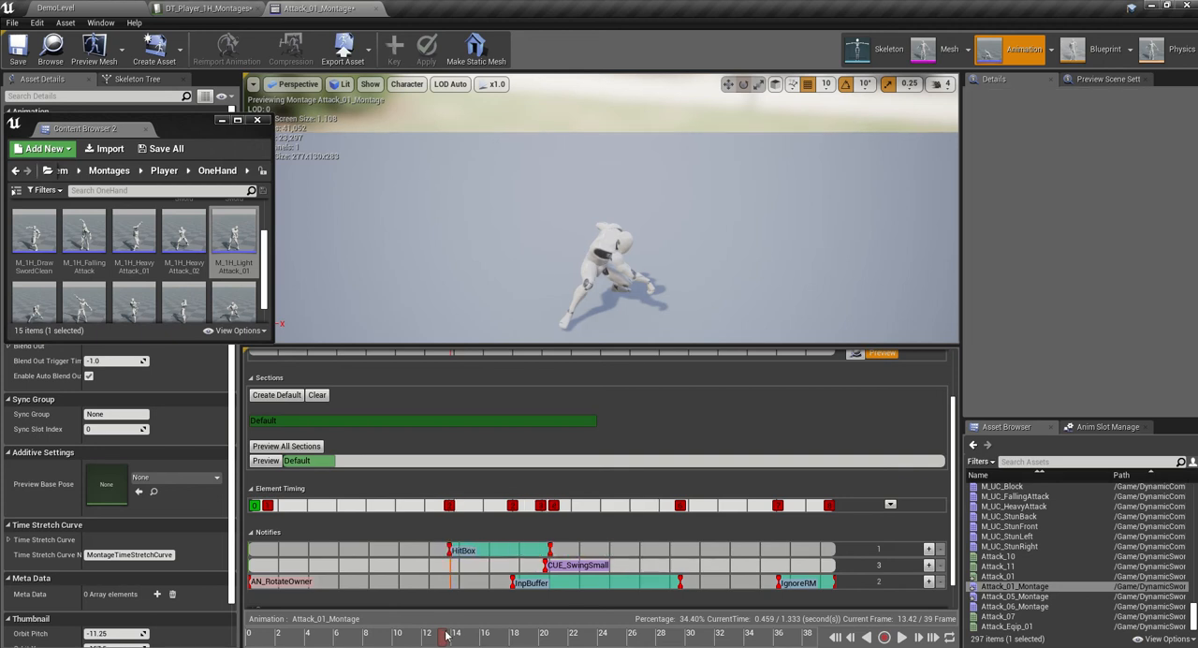
drag(447, 634, 460, 633)
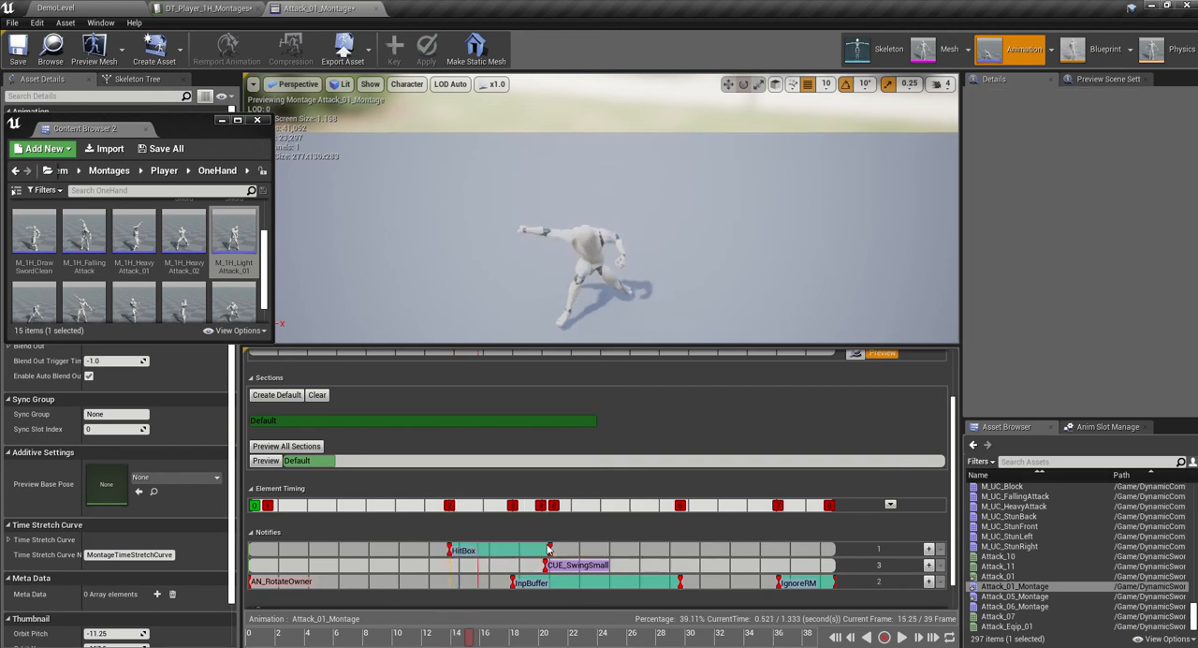
drag(550, 549, 481, 548)
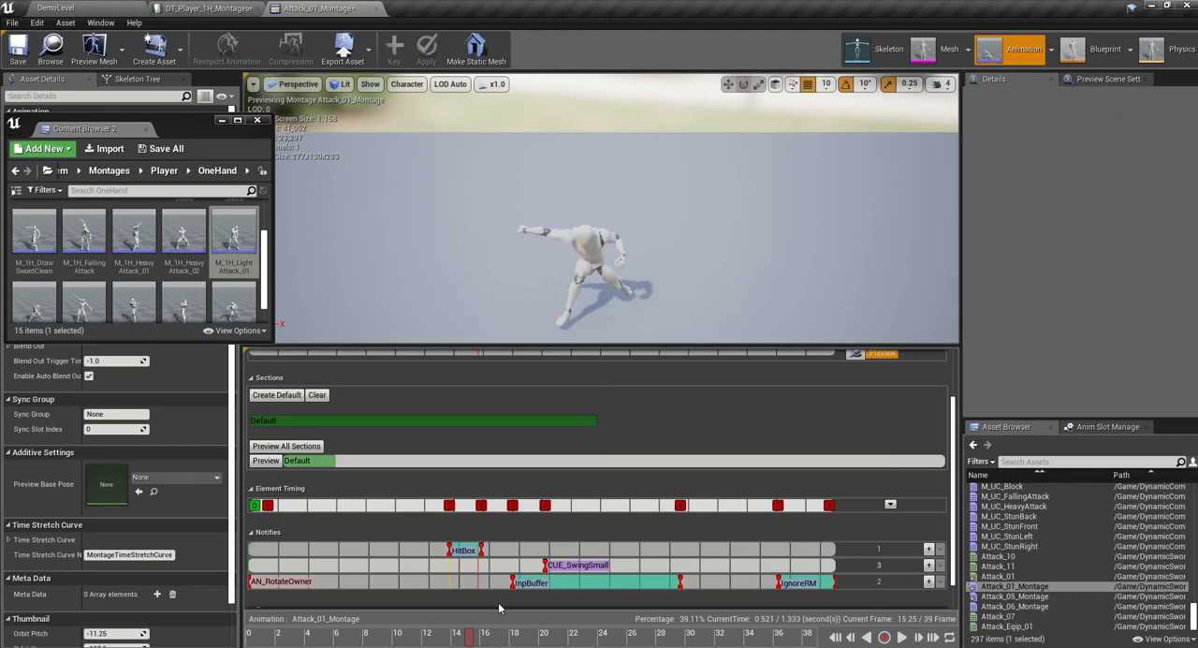
drag(580, 566, 484, 566)
- Retime the InpBuffer notify to span about frames 8 to 26 and save Attack_01_Montage
drag(590, 582, 586, 581)
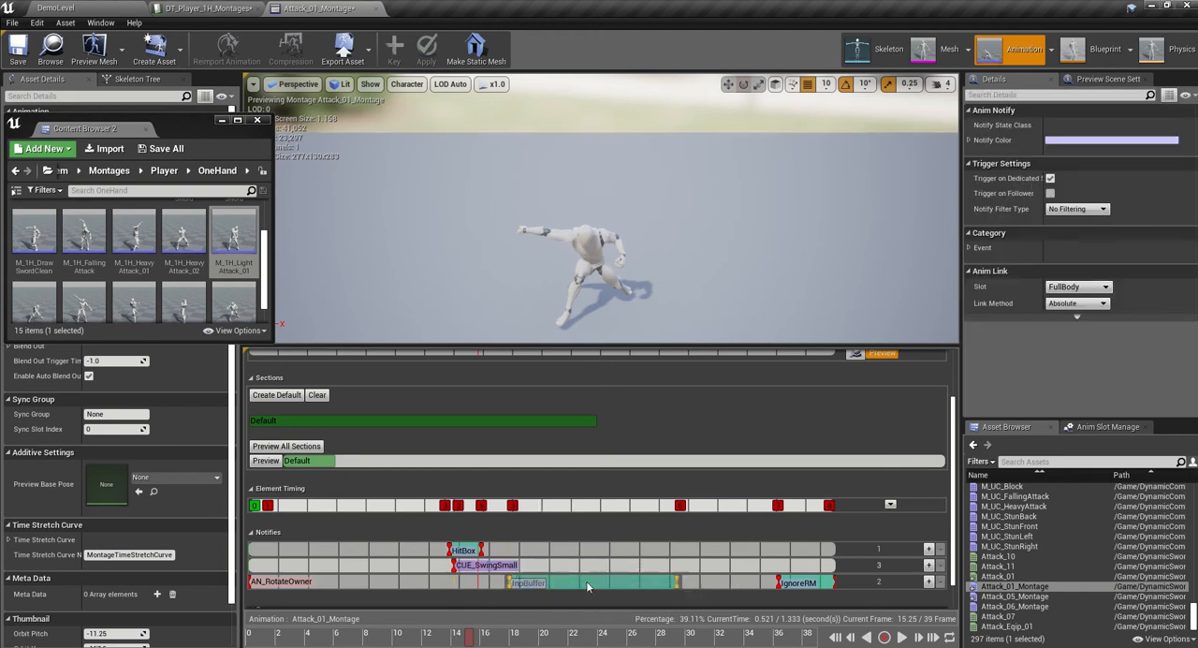
drag(443, 587, 427, 580)
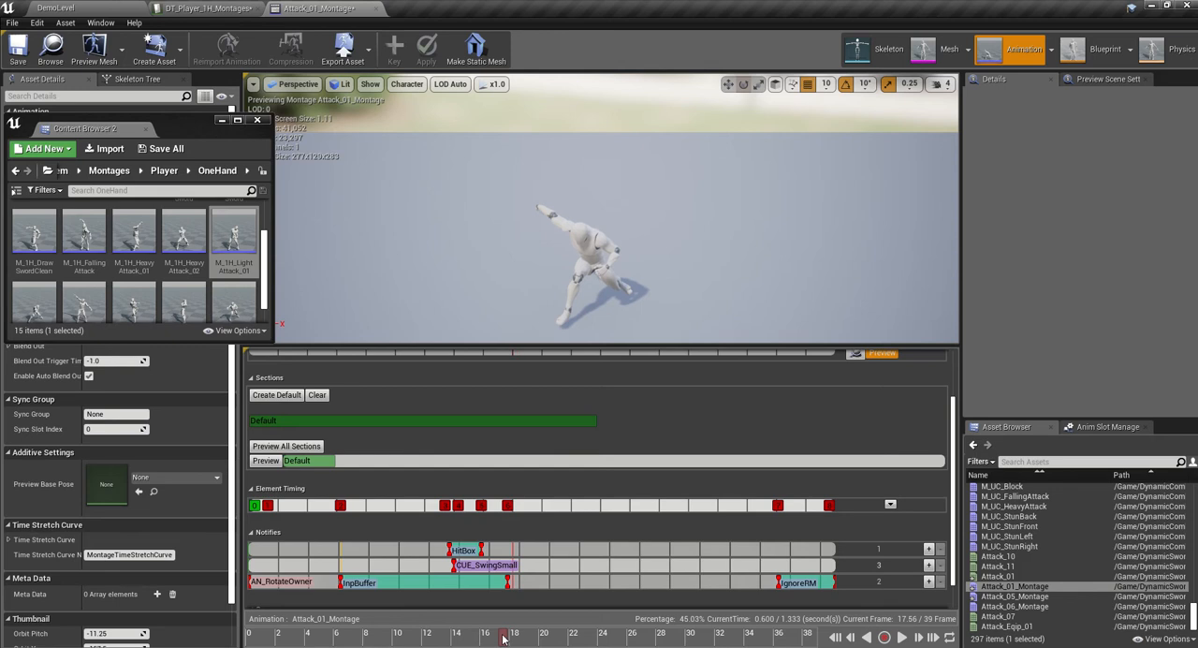
drag(510, 582, 610, 582)
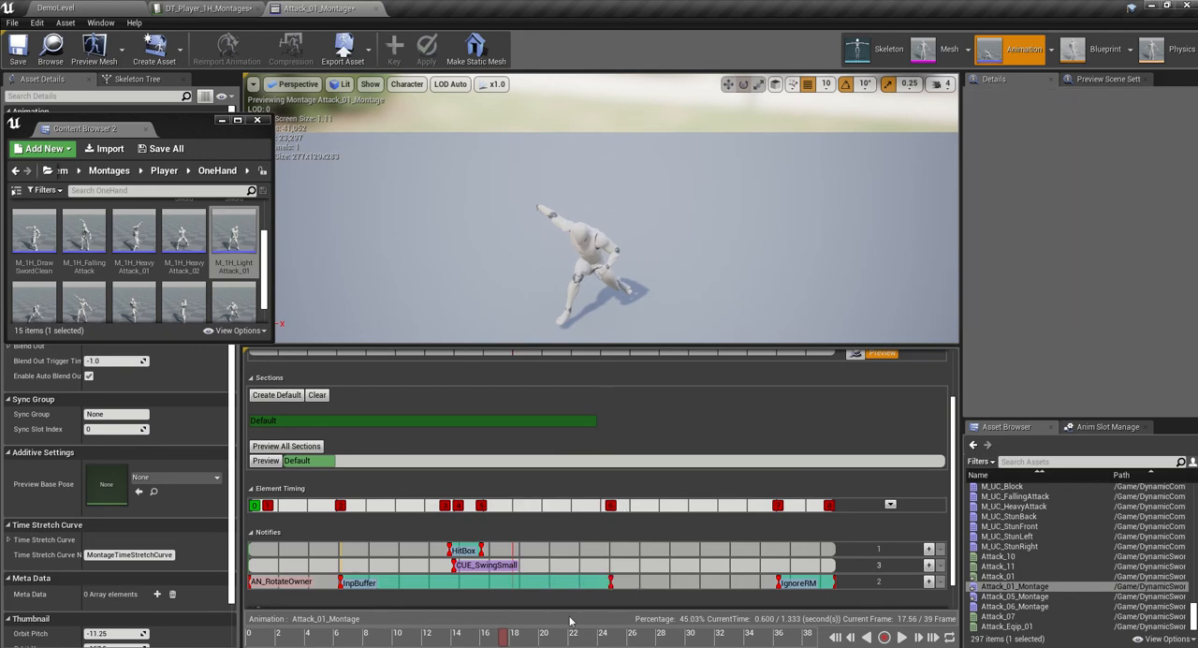
drag(553, 633, 700, 609)
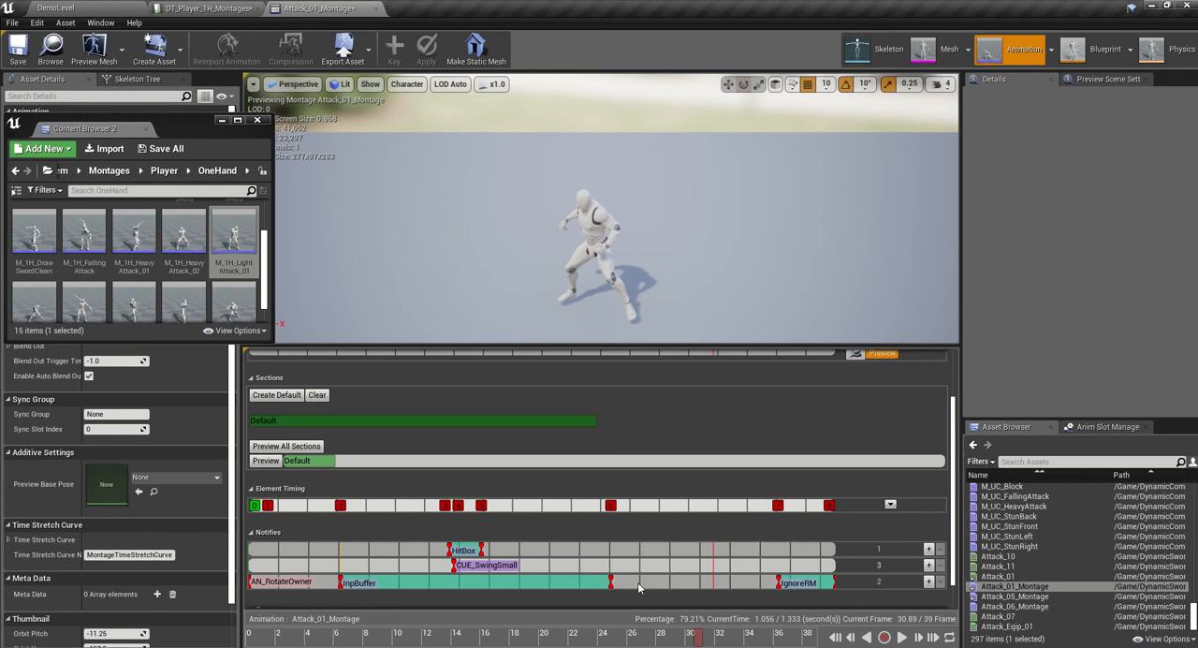
drag(610, 582, 701, 581)
click(674, 620)
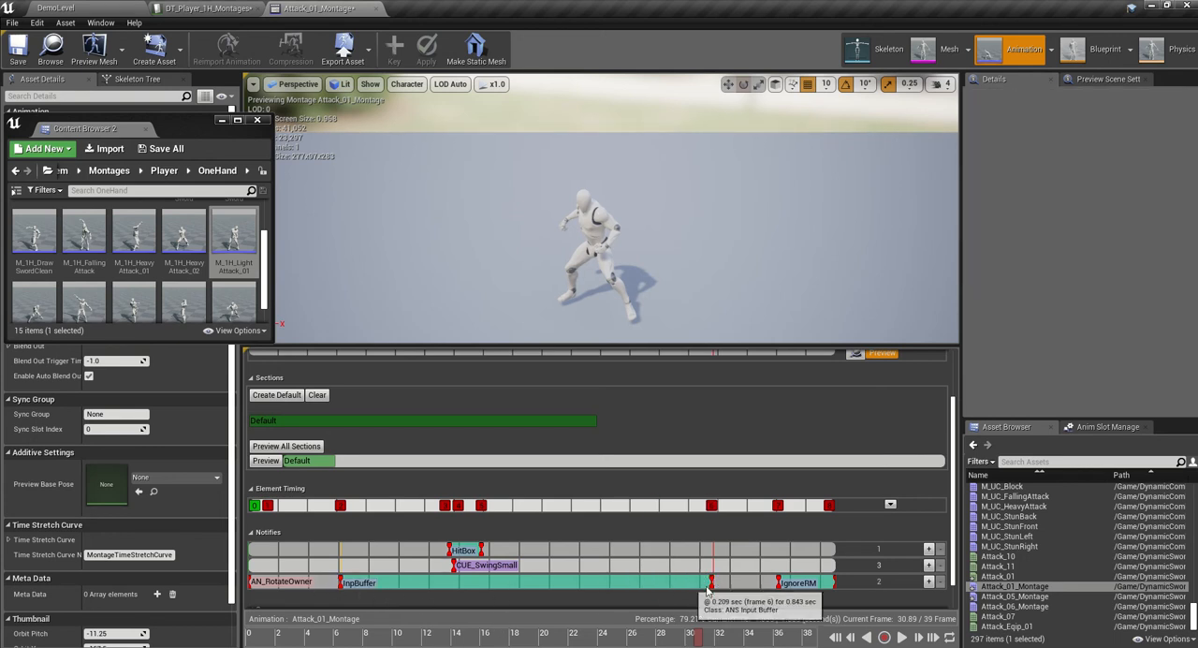
drag(711, 583, 636, 582)
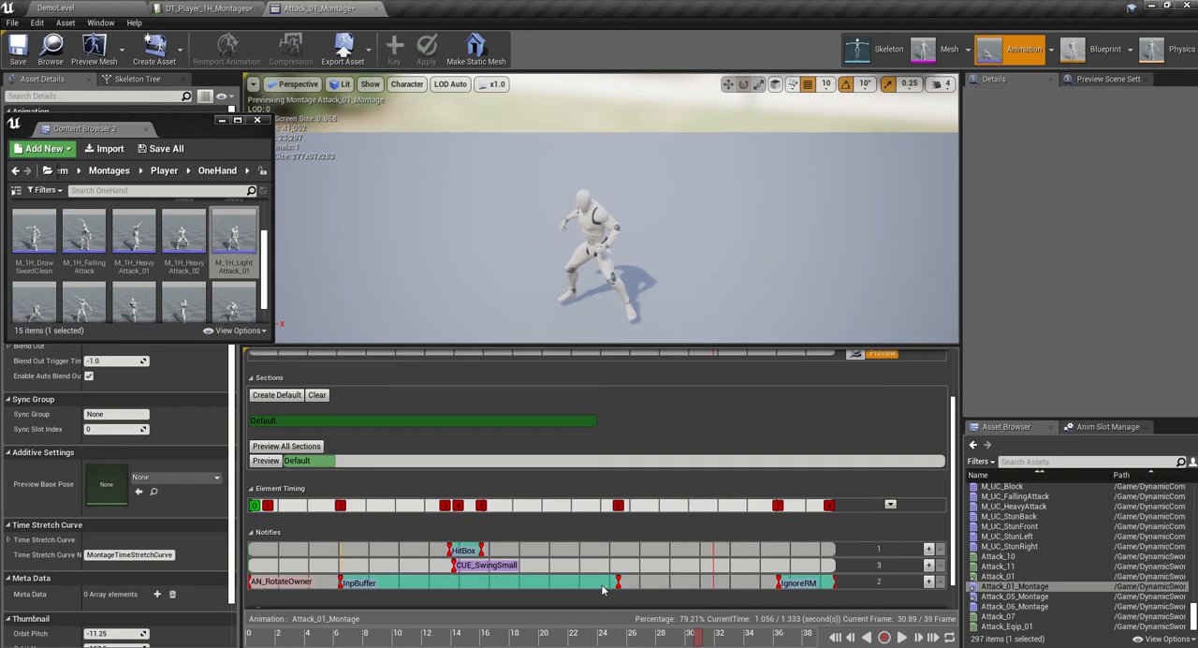
drag(341, 582, 367, 581)
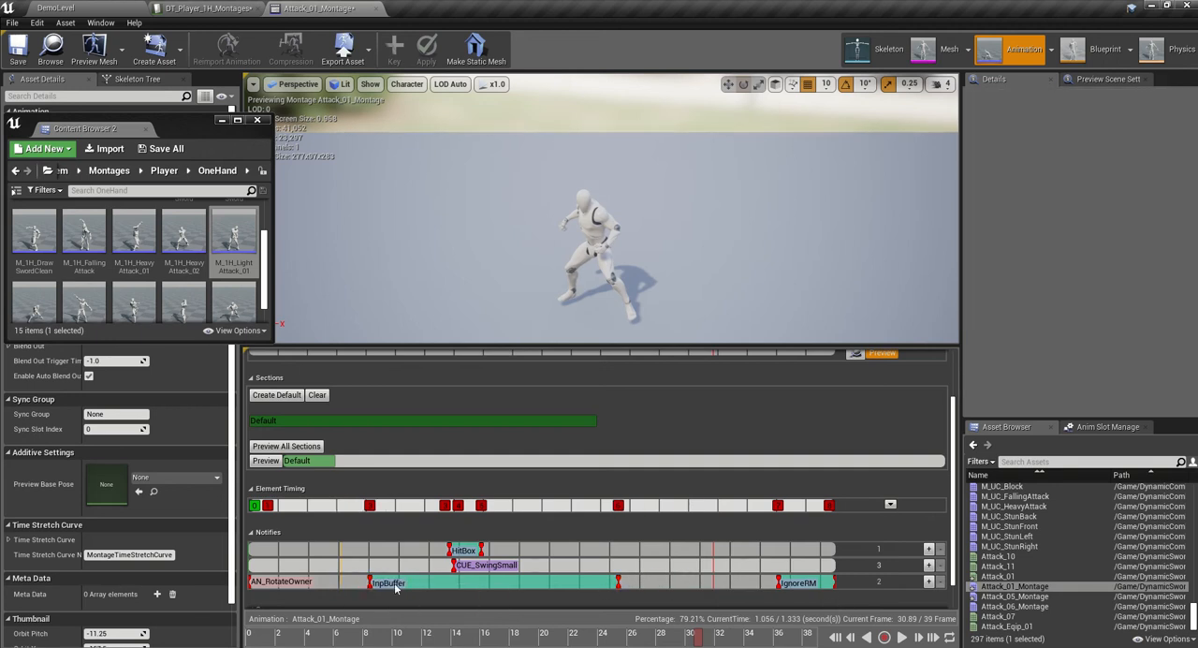
drag(620, 581, 638, 581)
click(18, 47)
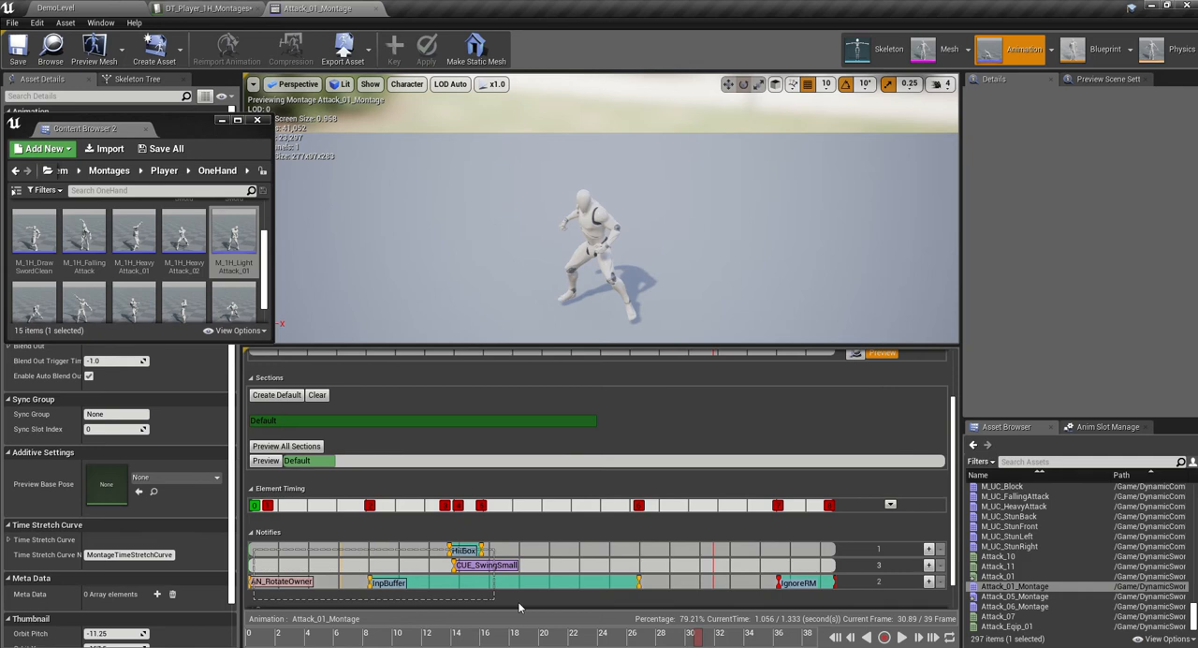
- Select all the retimed notifies of Attack_01_Montage, including IgnoreRM, and copy them
click(791, 582)
right_click(782, 581)
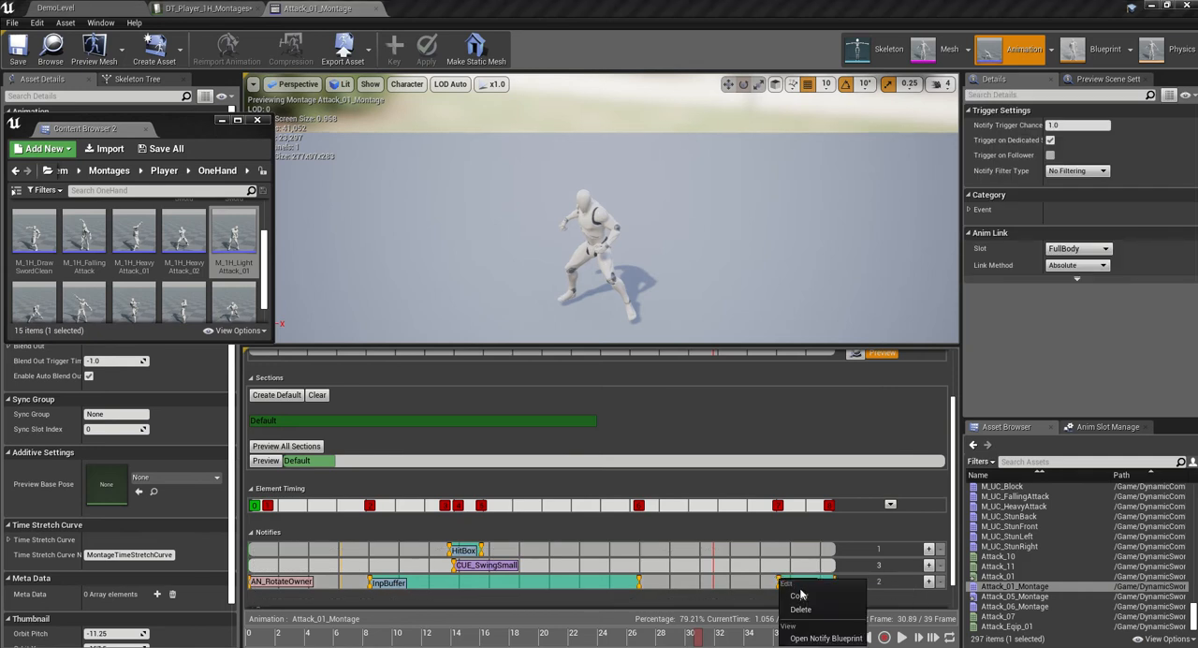
click(798, 595)
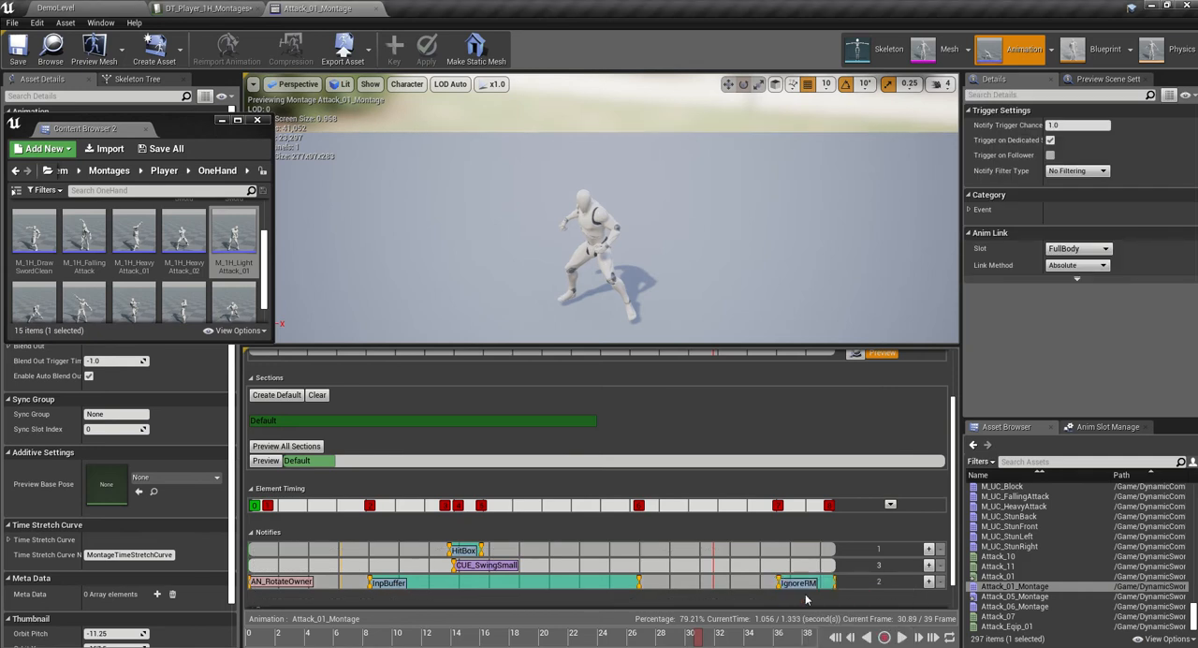
- Open Attack_05_Montage from the RootMotion folder and paste the copied notifies at the start of its notify track
click(109, 9)
double_click(513, 558)
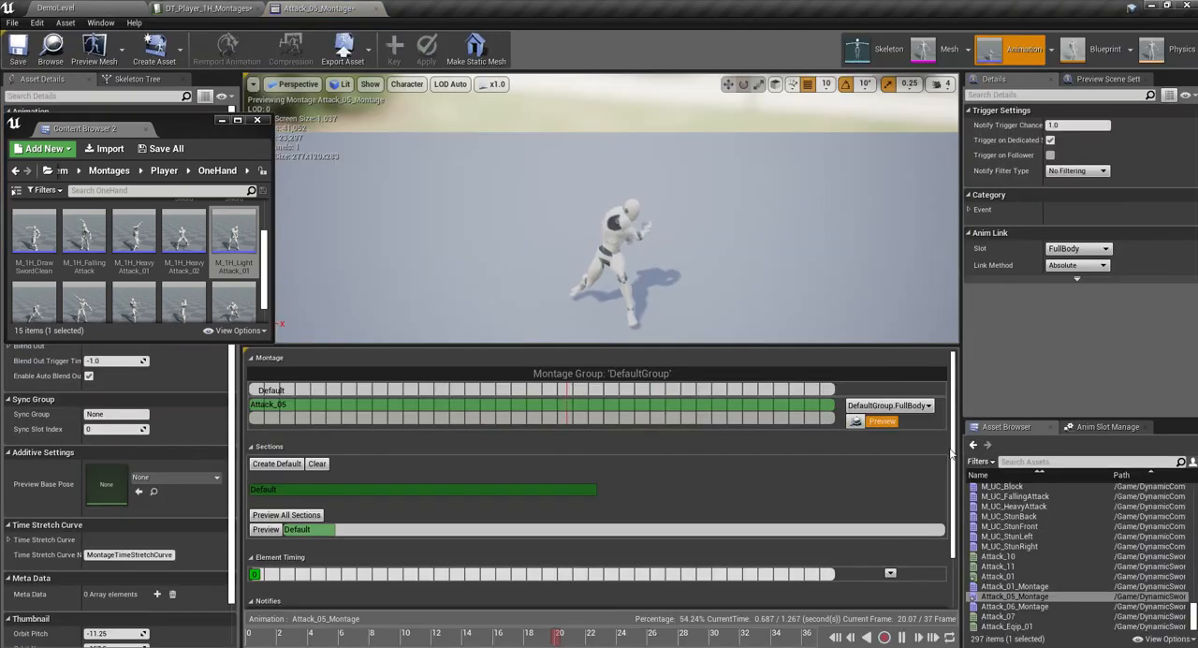
scroll(950, 453, down, 3)
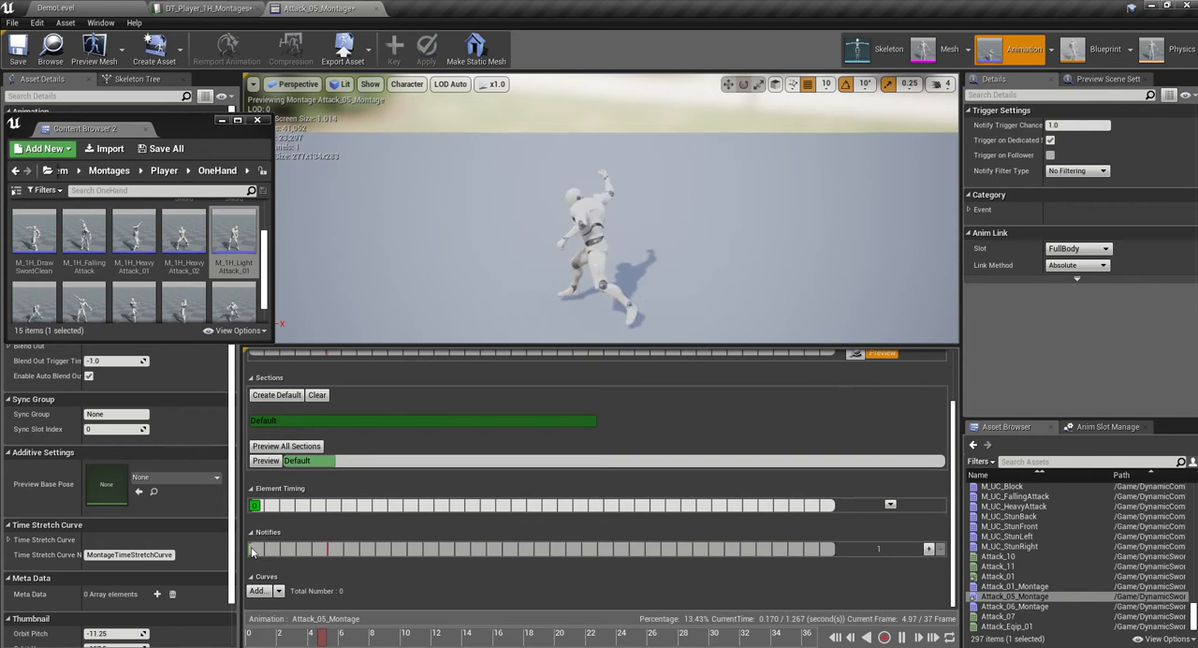
right_click(252, 551)
click(306, 542)
drag(298, 587, 290, 587)
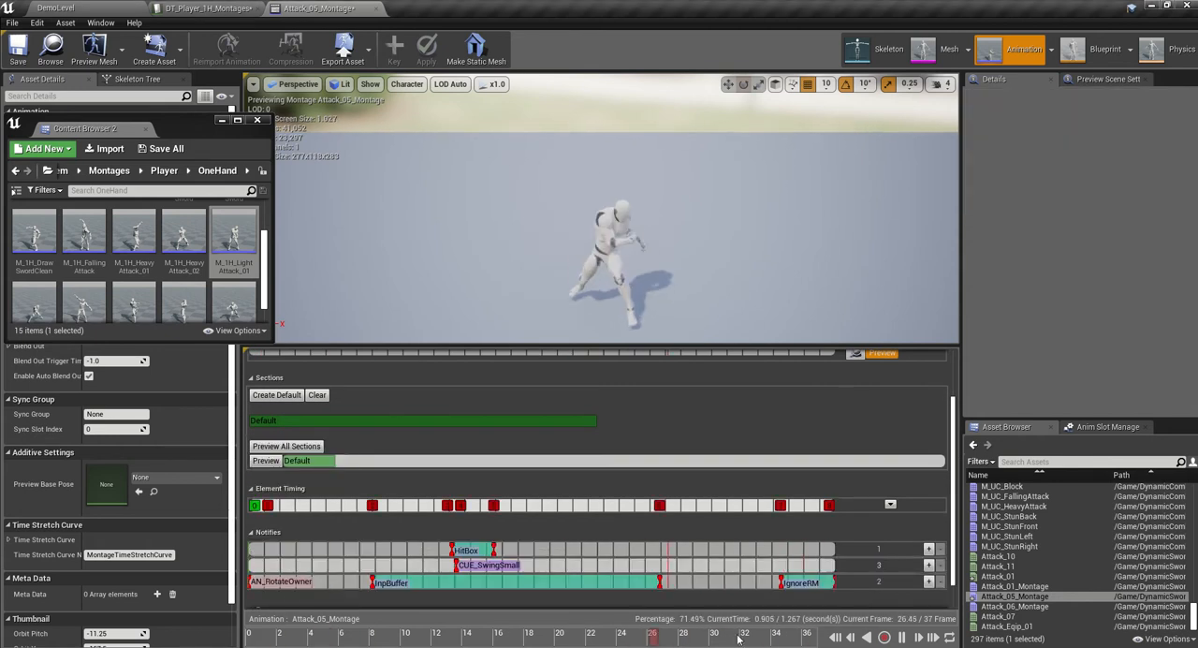
- Pause the Attack_05_Montage preview, retime HitBox to span about frames 10 to 12, and move CUE_SwingSmall to the start of HitBox
click(901, 638)
drag(470, 642, 400, 634)
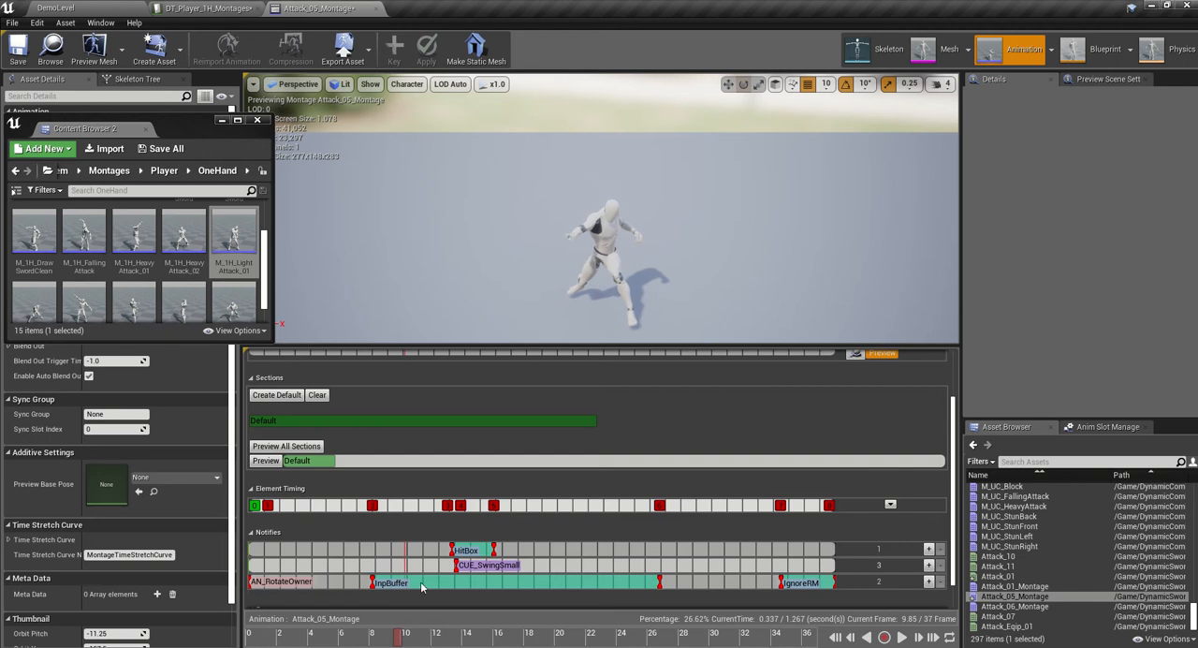
drag(466, 550, 418, 550)
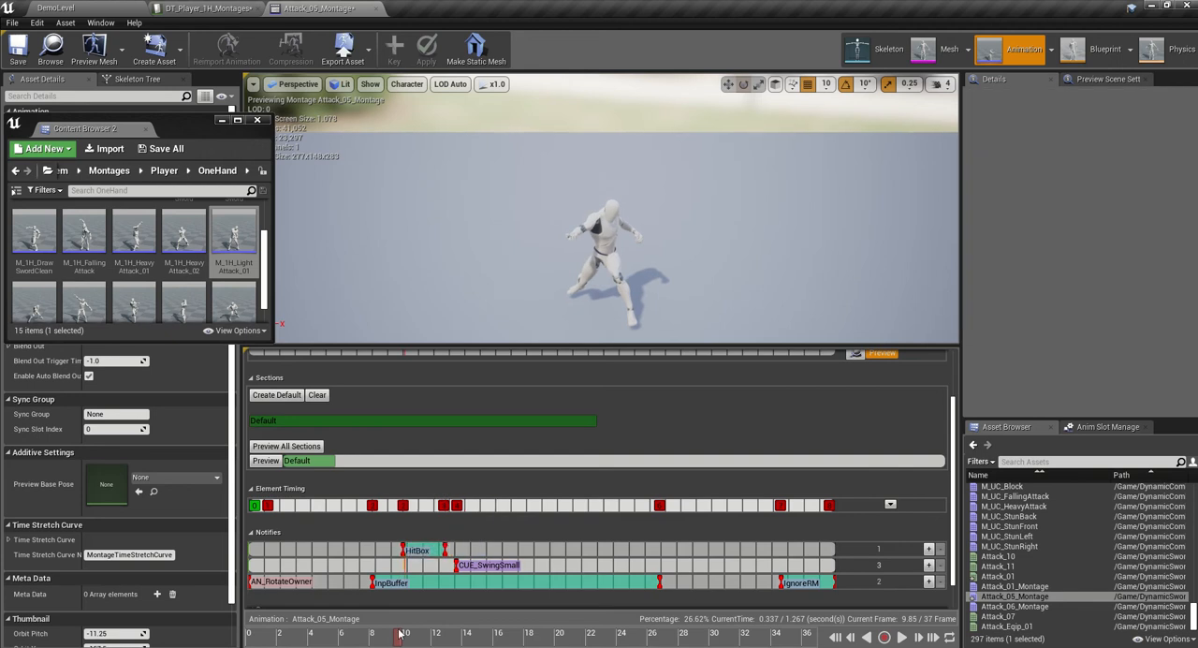
drag(400, 634, 418, 636)
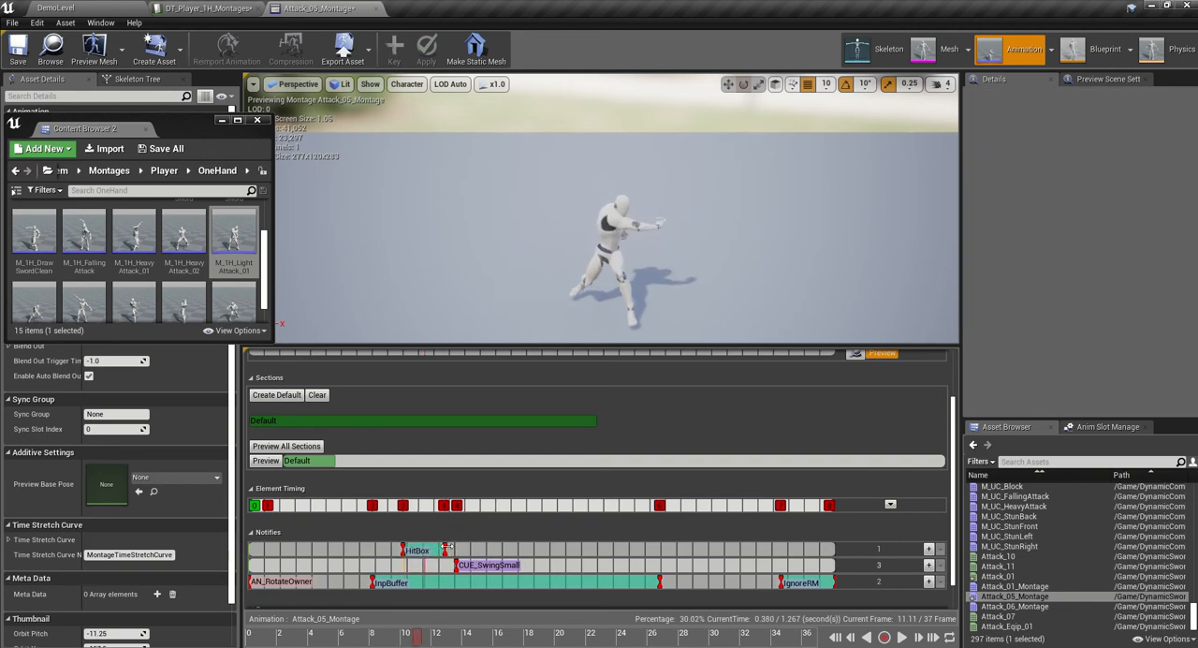
mouse_move(446, 547)
mouse_down()
mouse_move(434, 549)
mouse_move(442, 566)
mouse_up()
mouse_move(418, 640)
mouse_down()
mouse_move(284, 638)
mouse_move(421, 629)
mouse_up()
- Retime the InpBuffer notify to span about frames 5 to 26 and save Attack_05_Montage
drag(448, 579, 410, 581)
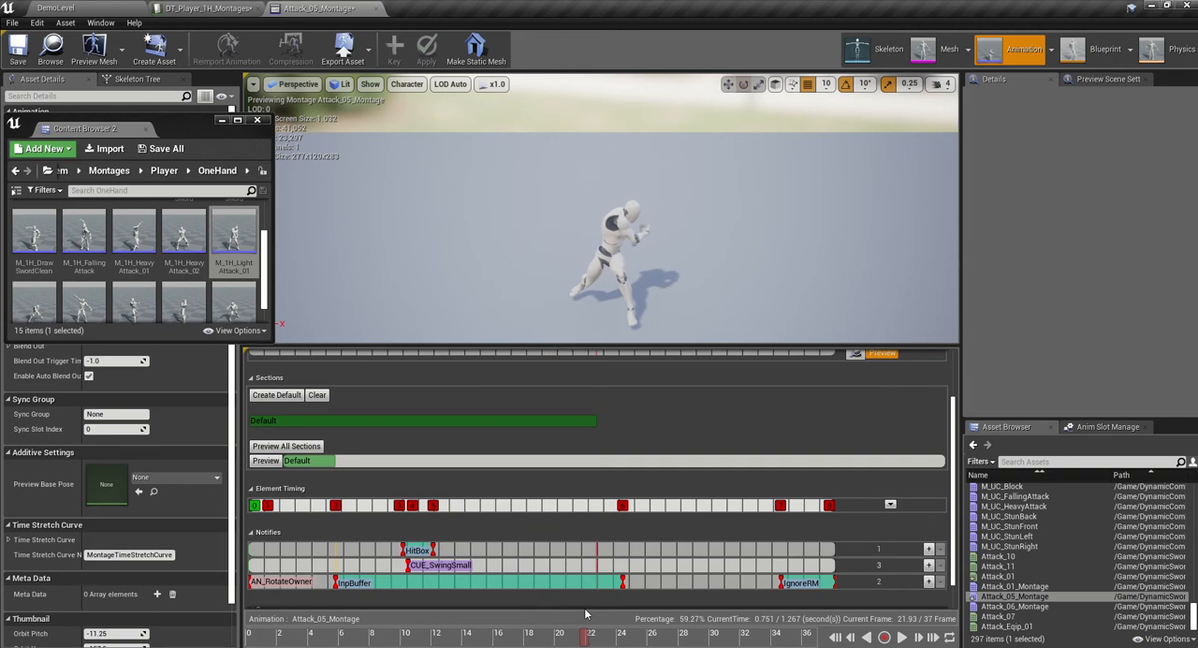
mouse_move(584, 608)
mouse_down()
mouse_move(729, 593)
mouse_move(637, 591)
mouse_move(660, 581)
mouse_up()
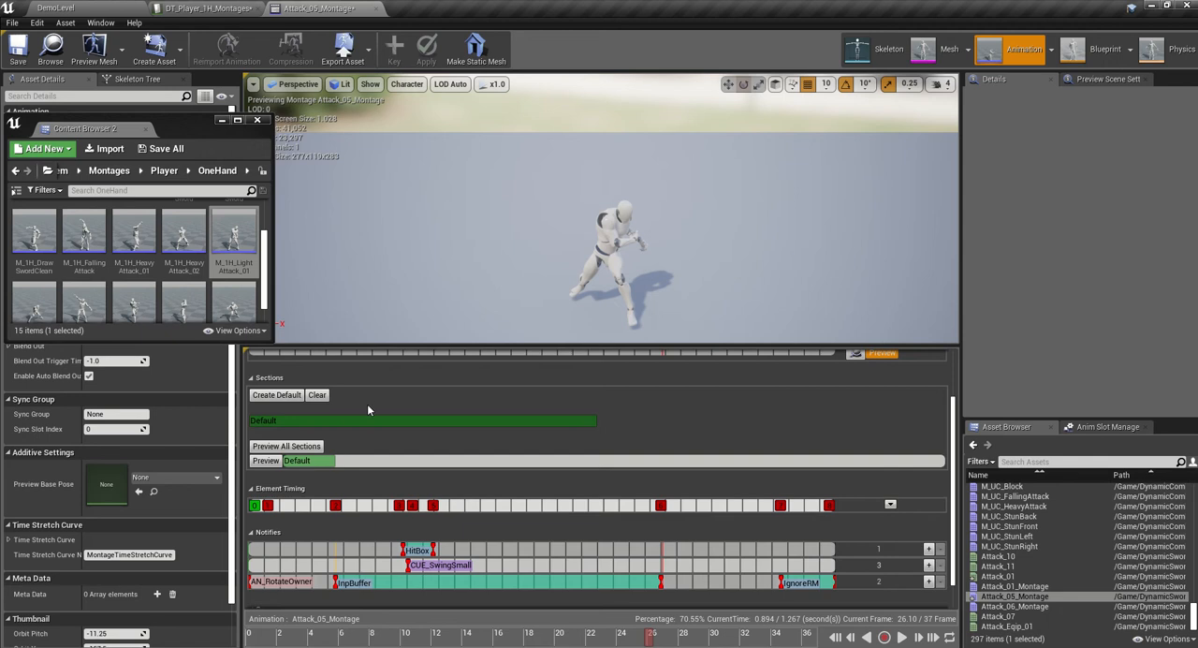
click(17, 51)
- Open Attack_06_Montage from the RootMotion folder and paste the copied notifies, with AN_RotateOwner at the start of the track
click(84, 13)
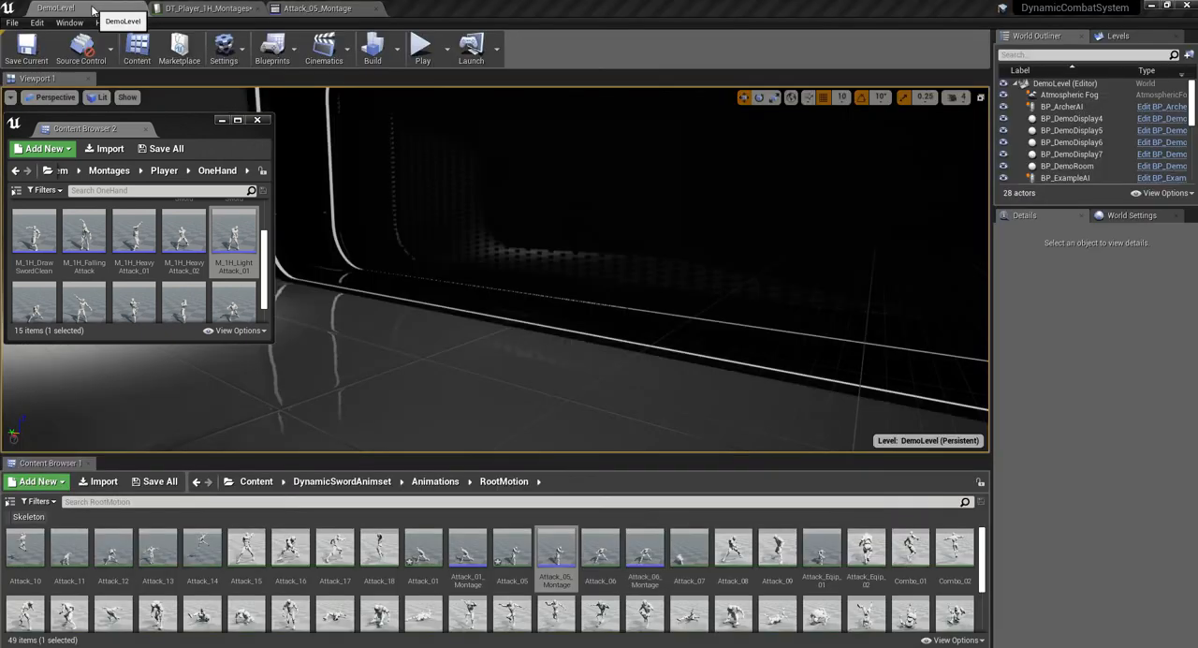
double_click(655, 554)
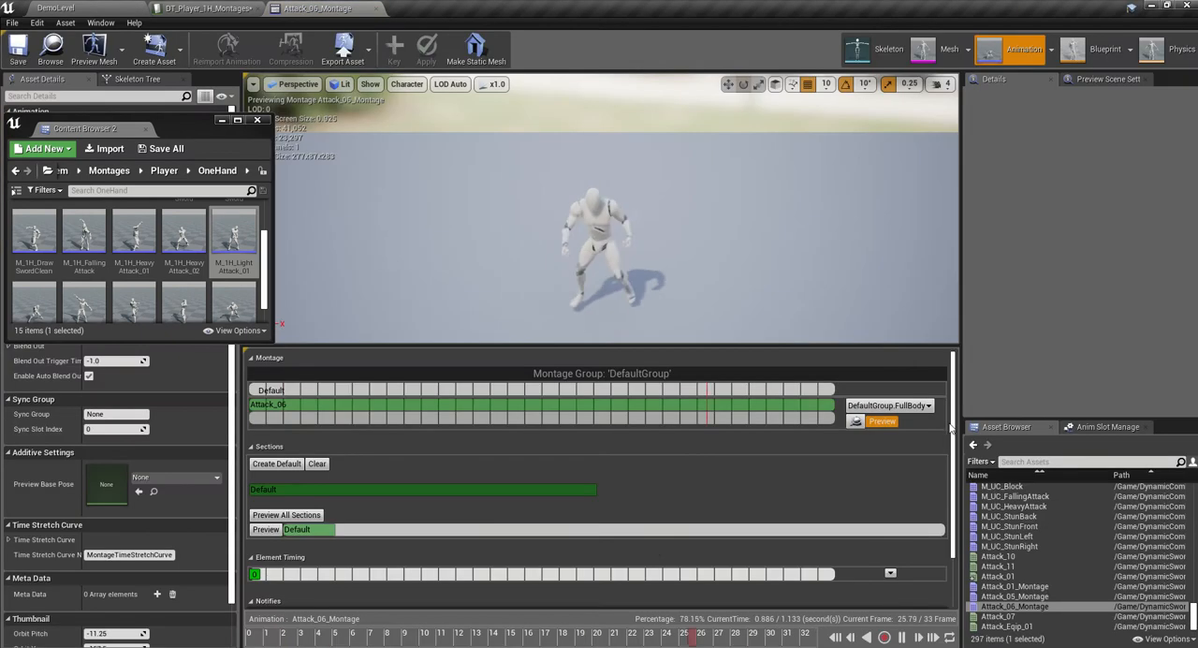
right_click(281, 548)
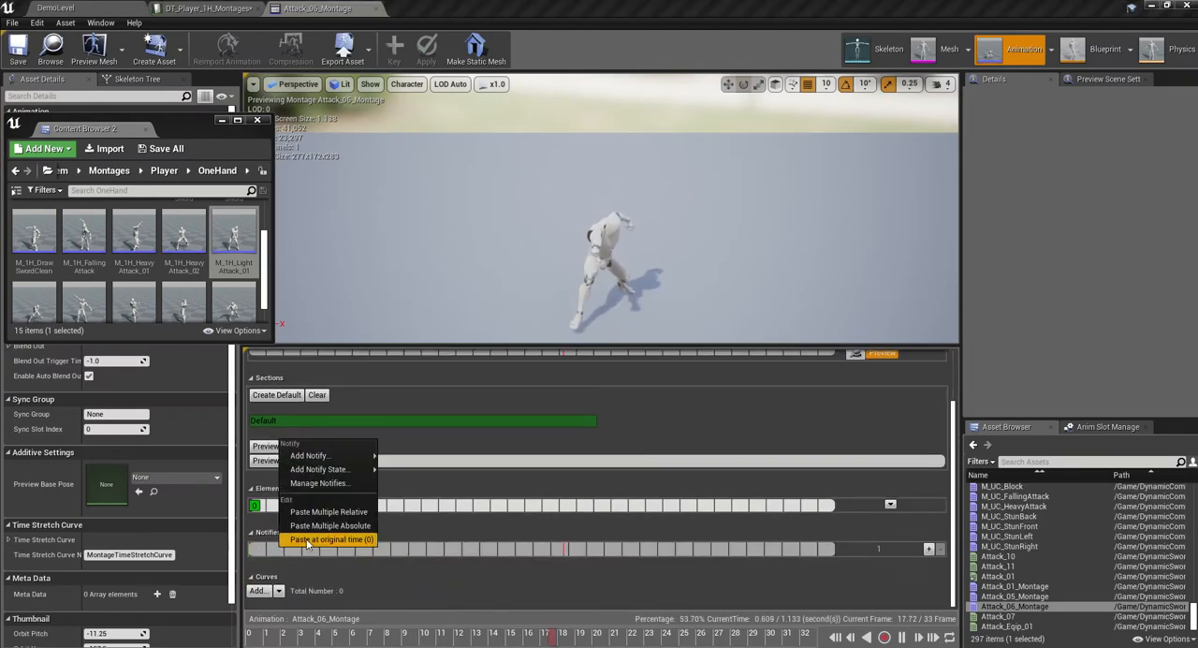
click(321, 526)
drag(281, 581, 253, 581)
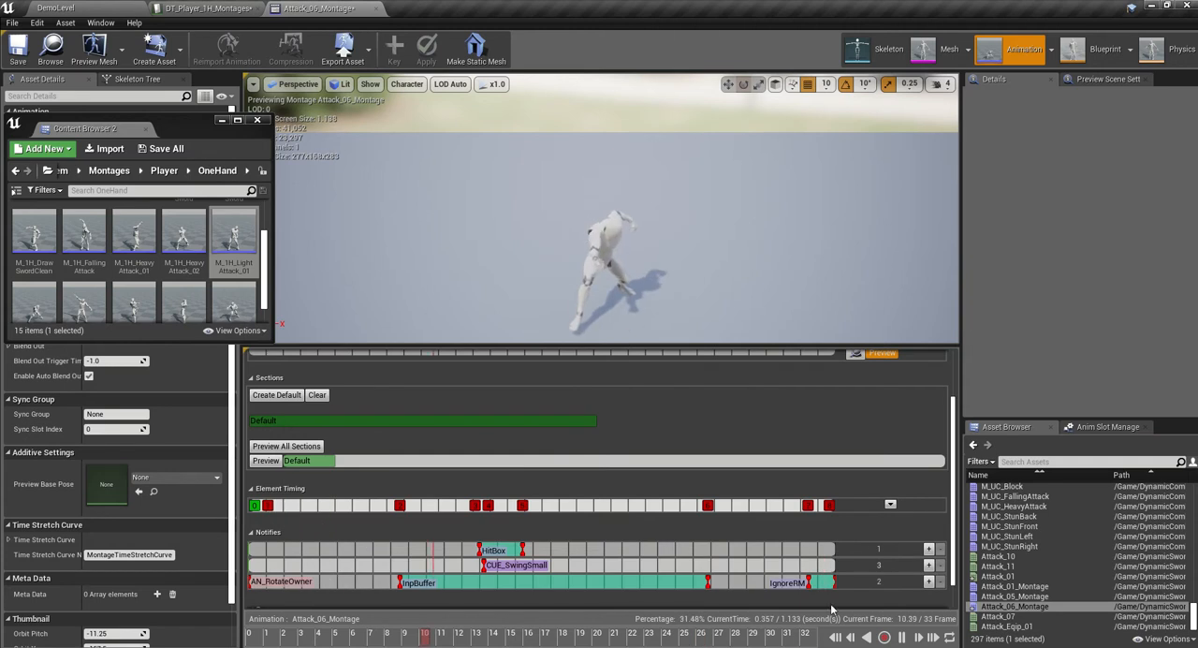
- Pause the Attack_06_Montage preview, retime HitBox to span about frames 7 to 9, and move CUE_SwingSmall to the start of HitBox
click(904, 640)
drag(411, 635, 377, 633)
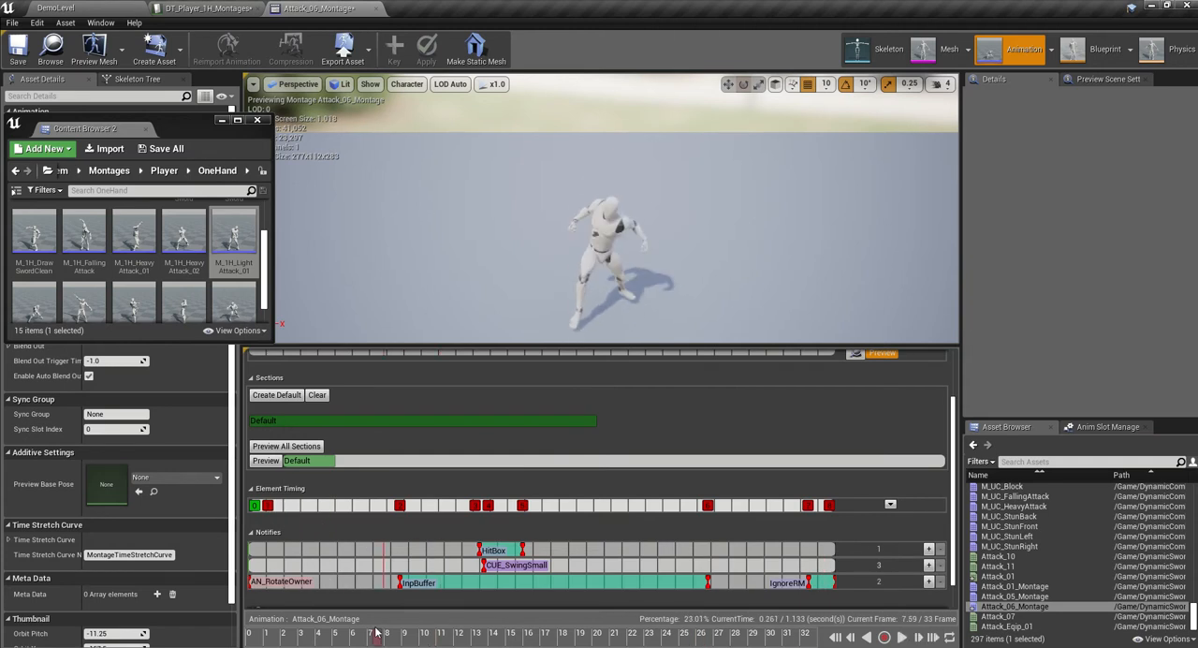
drag(504, 550, 413, 549)
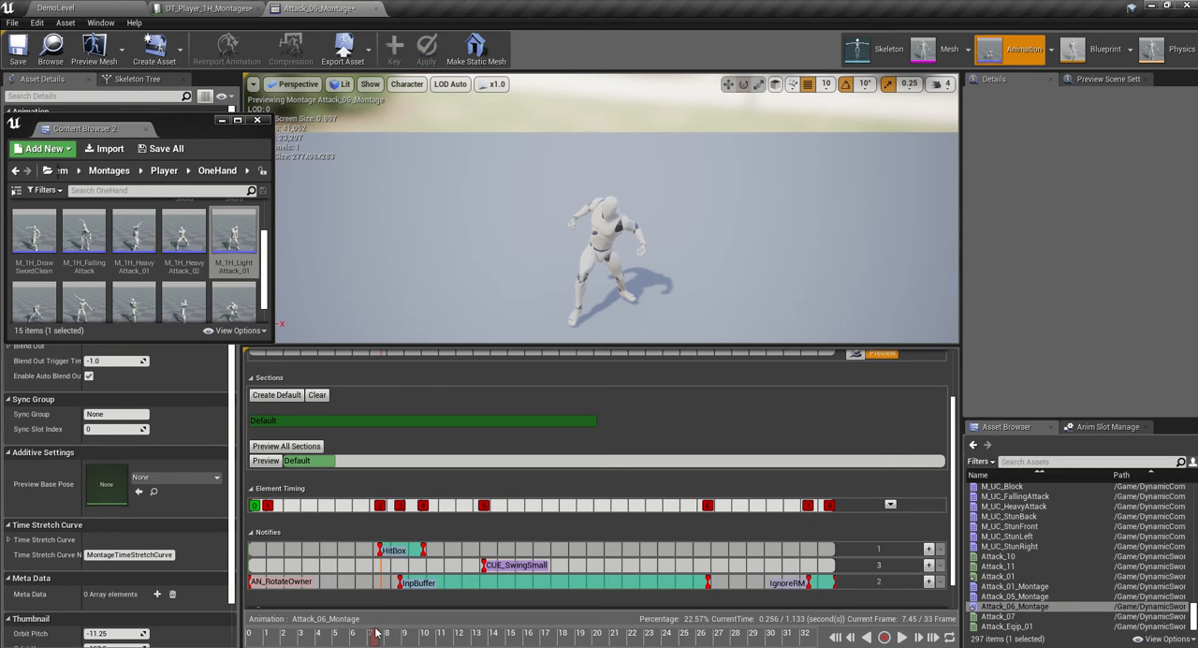
drag(376, 636, 402, 635)
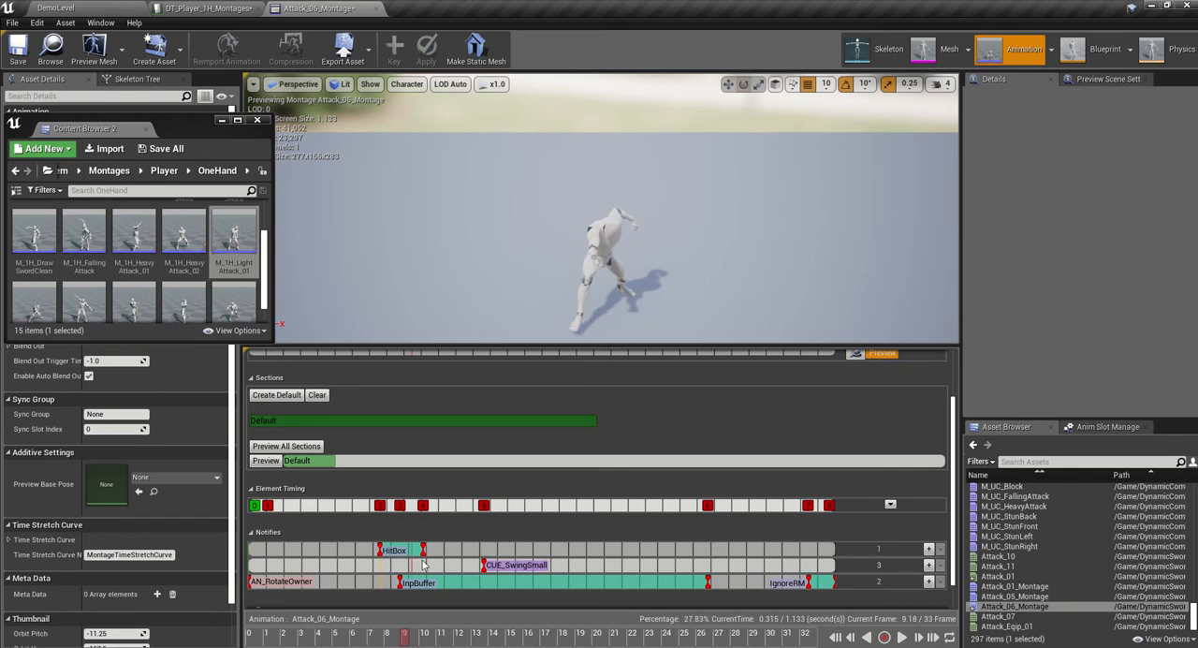
drag(423, 551, 417, 550)
drag(514, 567, 392, 583)
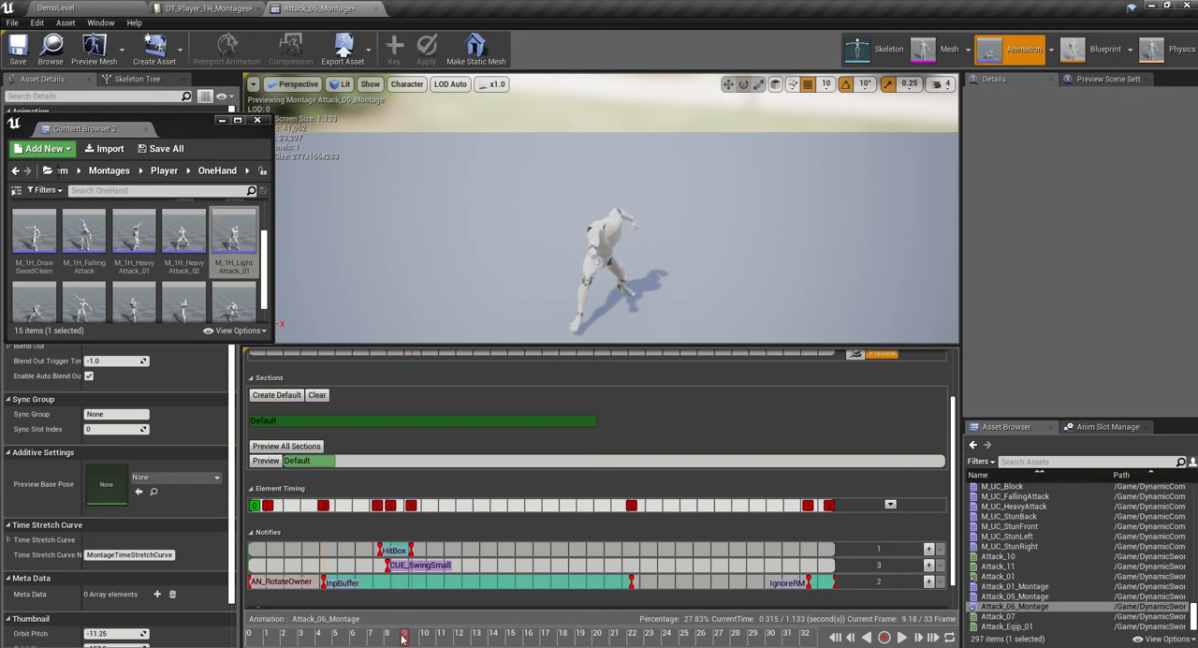
- Extend the InpBuffer notify to end at about frame 26 and save Attack_06_Montage
drag(403, 637, 454, 637)
drag(549, 625, 671, 616)
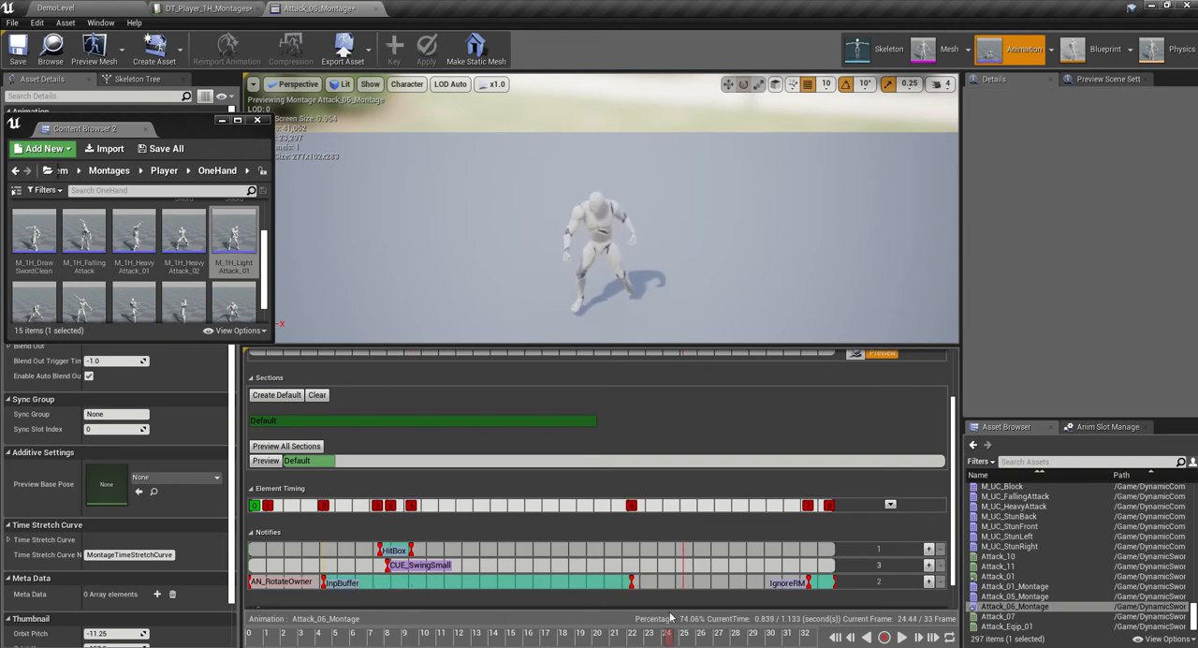
drag(633, 582, 698, 582)
click(18, 45)
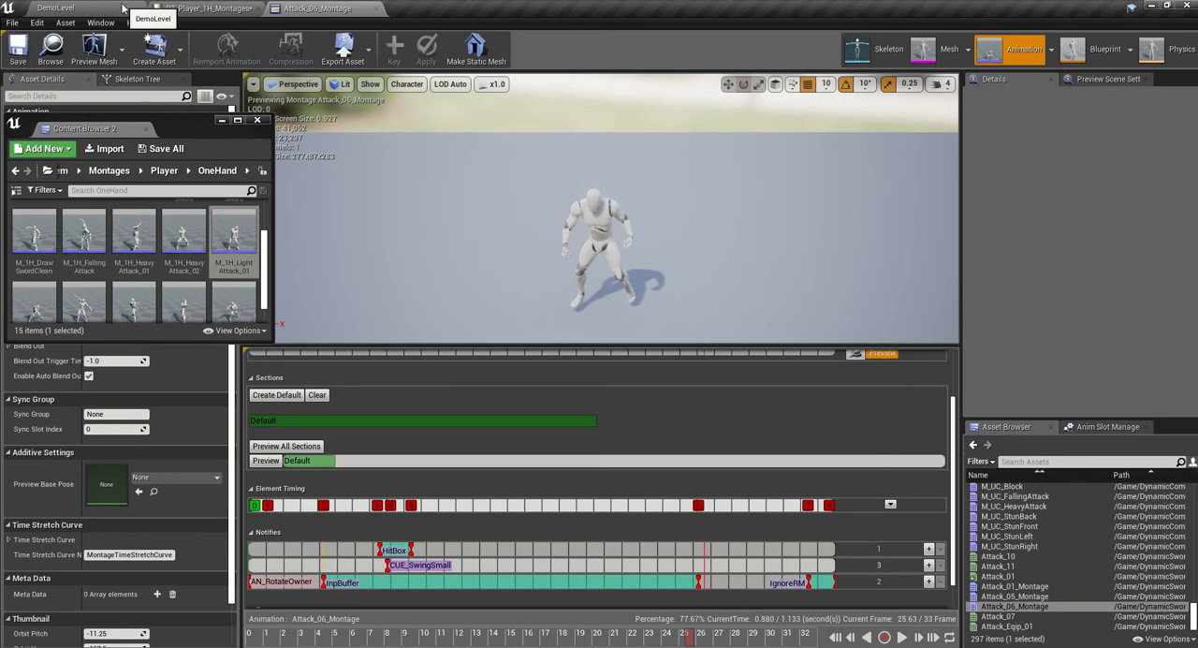
- Return to DemoLevel, undock the DT_Player_1H_Montages data table into its own window, and enlarge it above the RootMotion assets
click(123, 7)
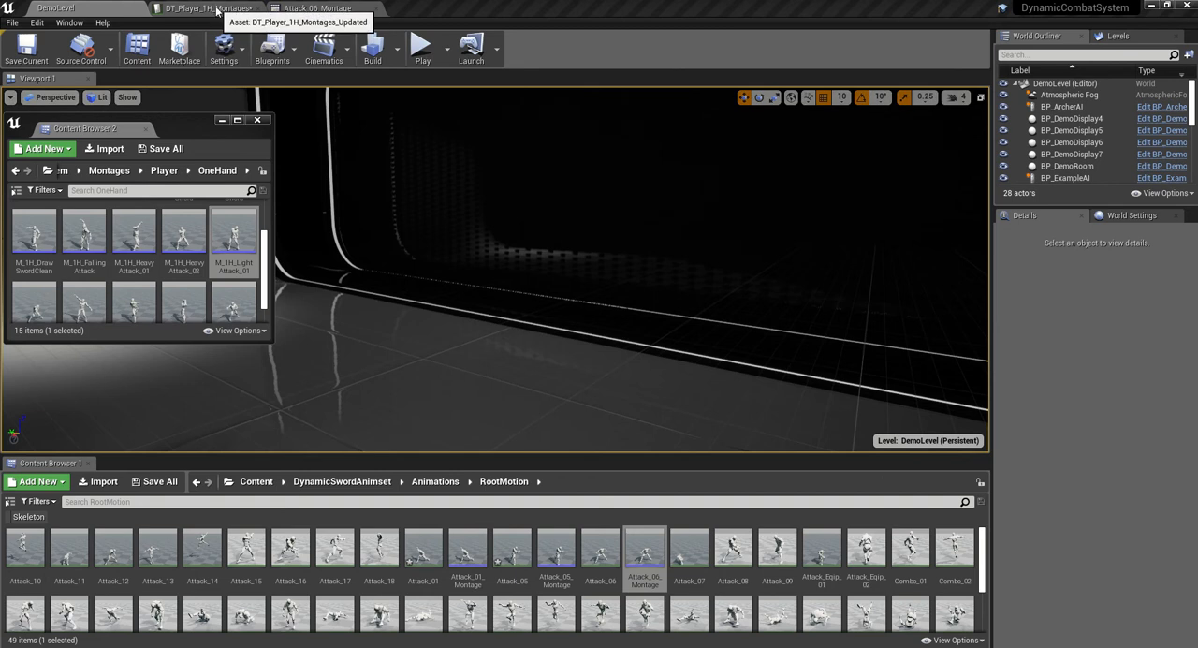
drag(216, 11, 504, 127)
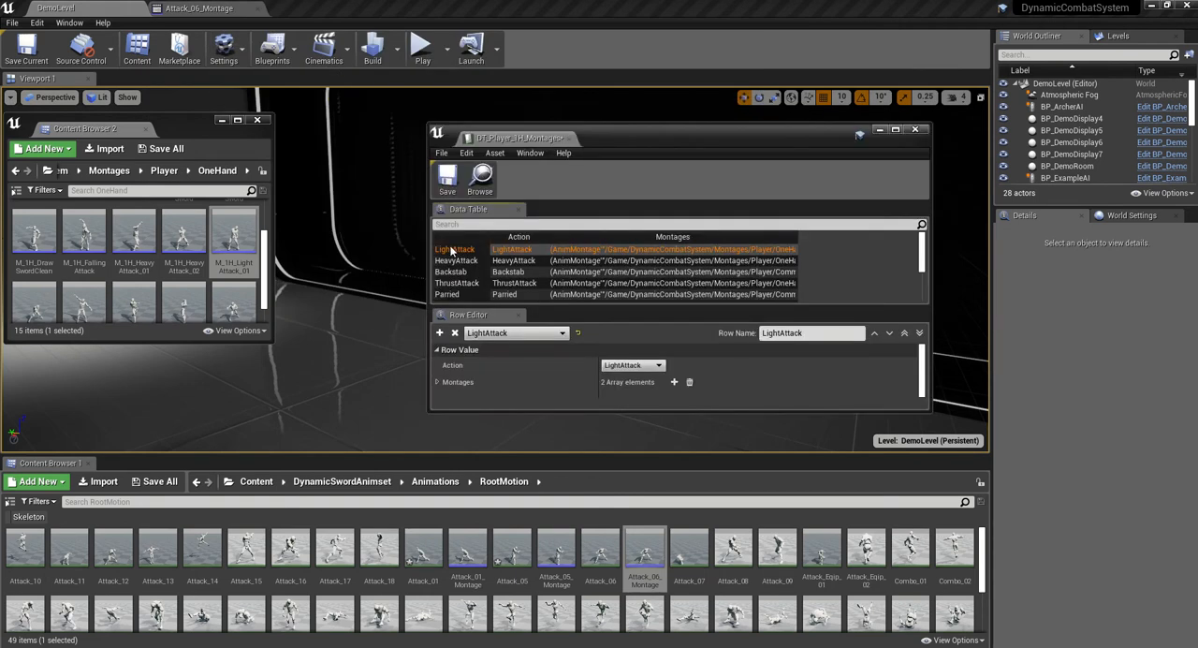
drag(610, 132, 482, 88)
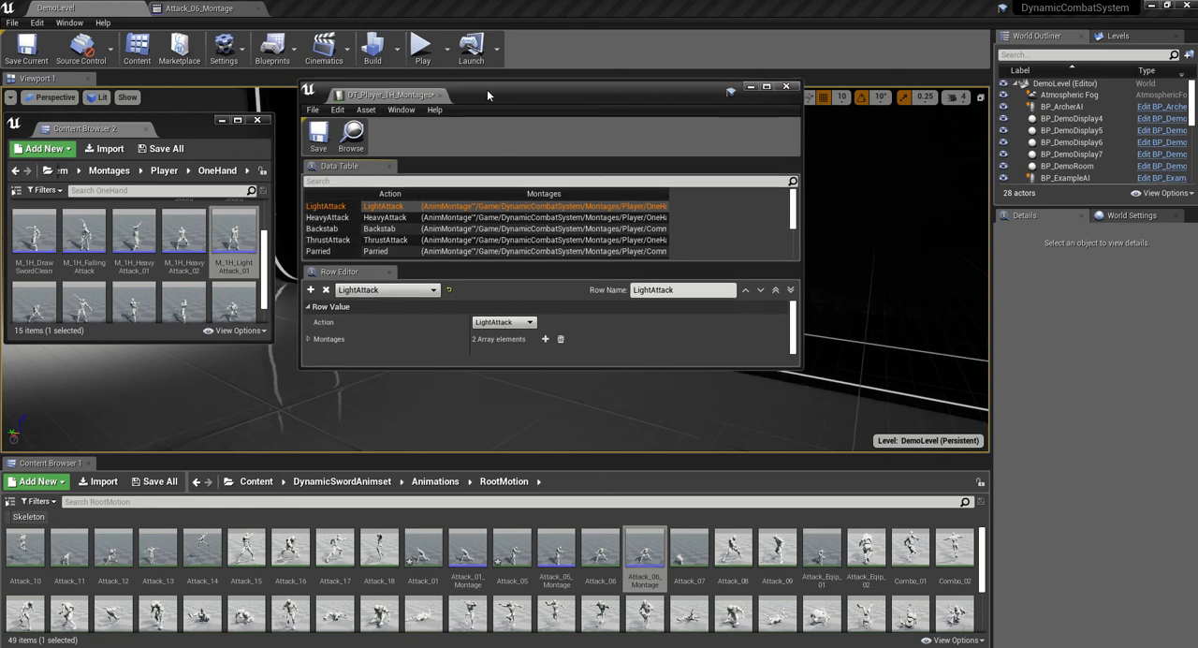
drag(801, 370, 980, 436)
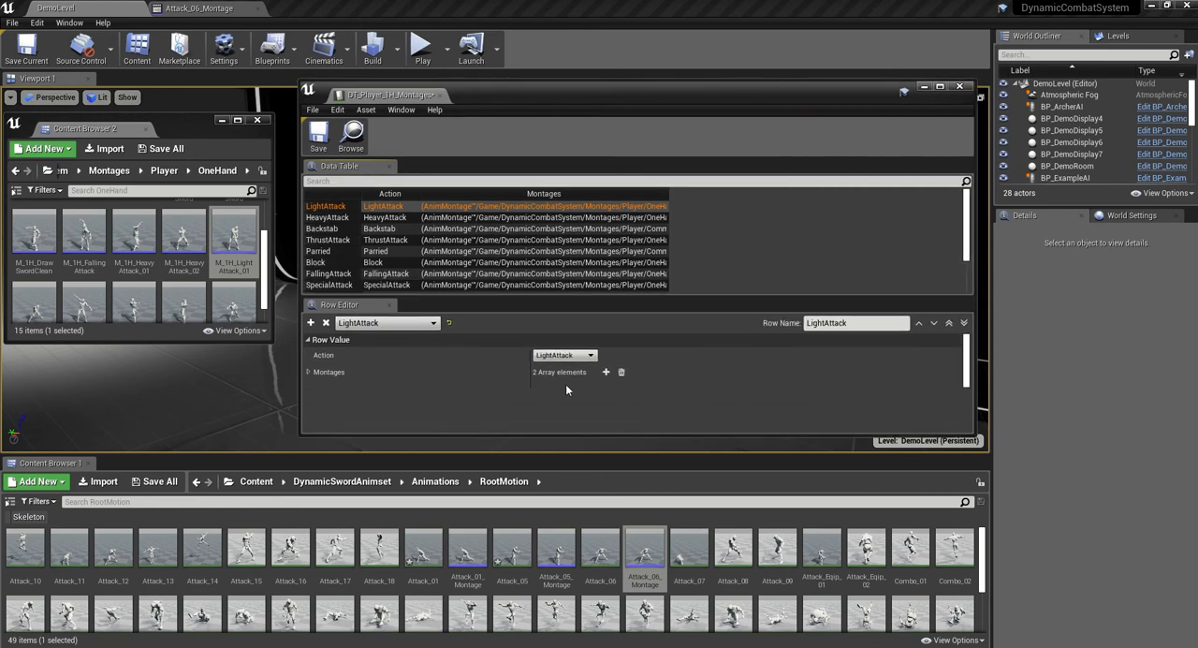
- Add a third montage element to the LightAttack row and assign Attack_01_Montage to element 0
click(309, 373)
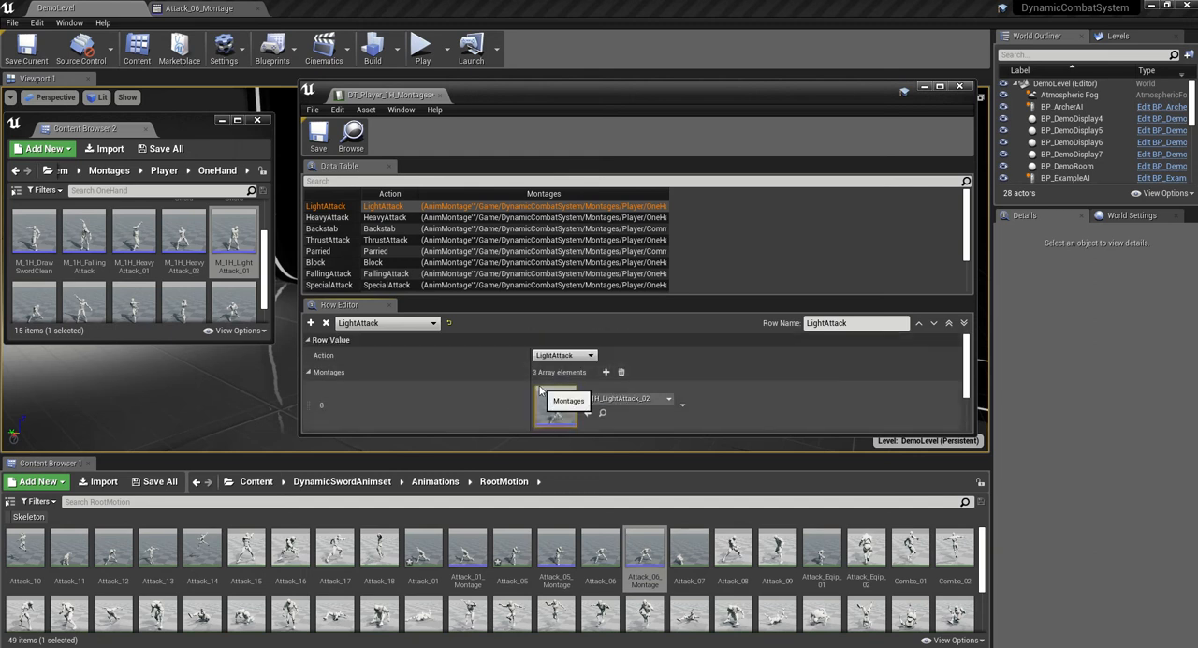
scroll(549, 400, down, 1)
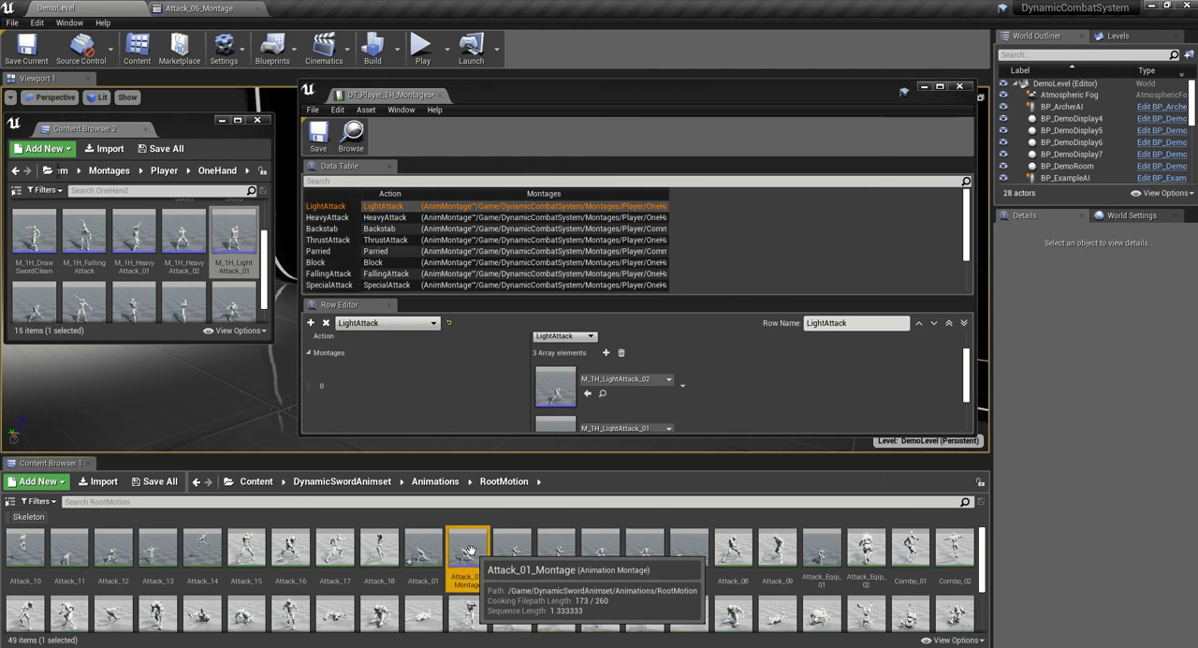
click(468, 551)
click(588, 396)
- Assign Attack_05_Montage from the RootMotion folder to element 1 of the LightAttack montages
scroll(588, 396, down, 2)
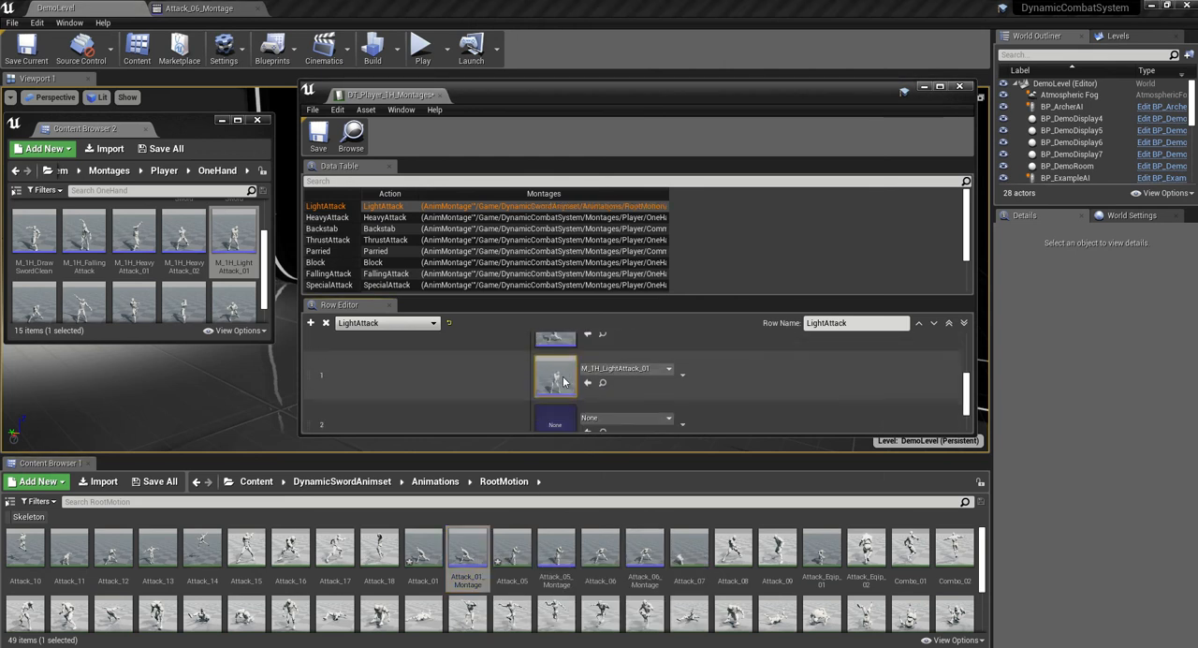
click(552, 545)
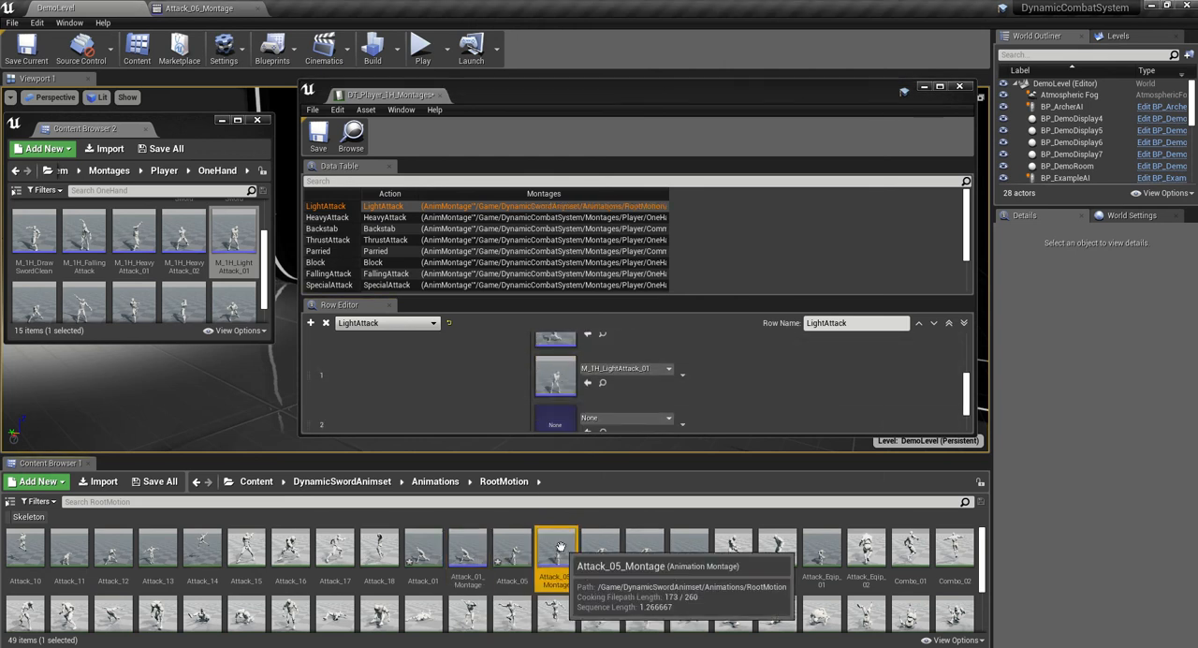
click(588, 381)
- Find Attack_06_Montage with the search "attack_06", assign it to element 2 of the LightAttack montages, and save the data table
scroll(637, 359, down, 1)
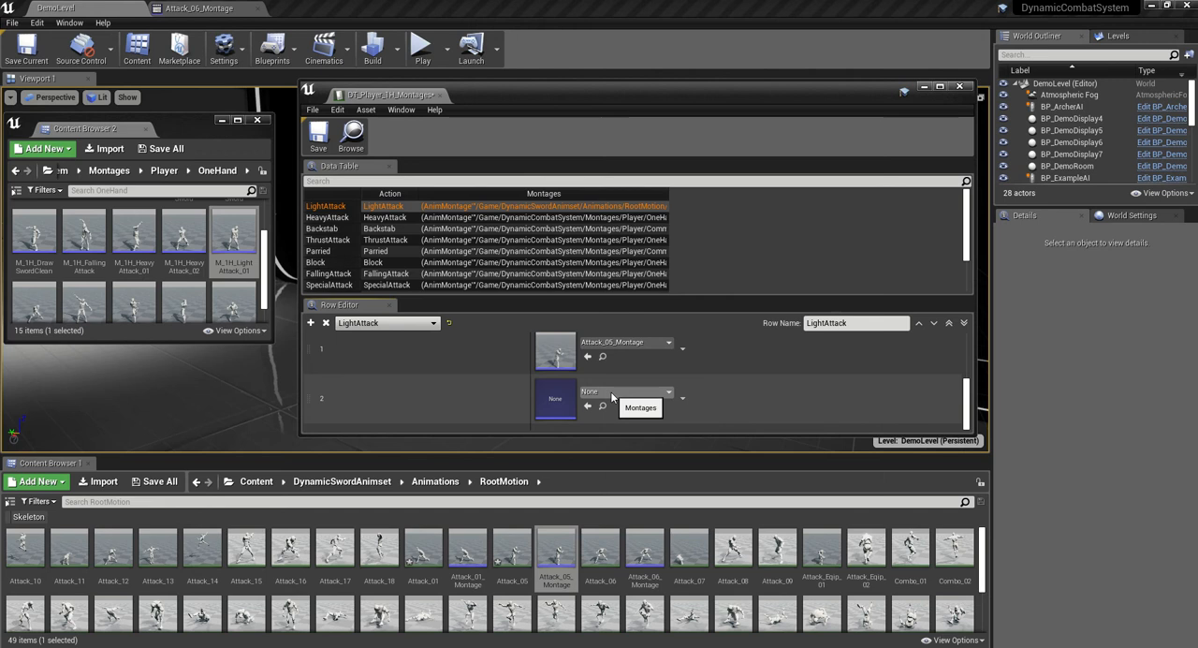
click(613, 393)
text(attack)
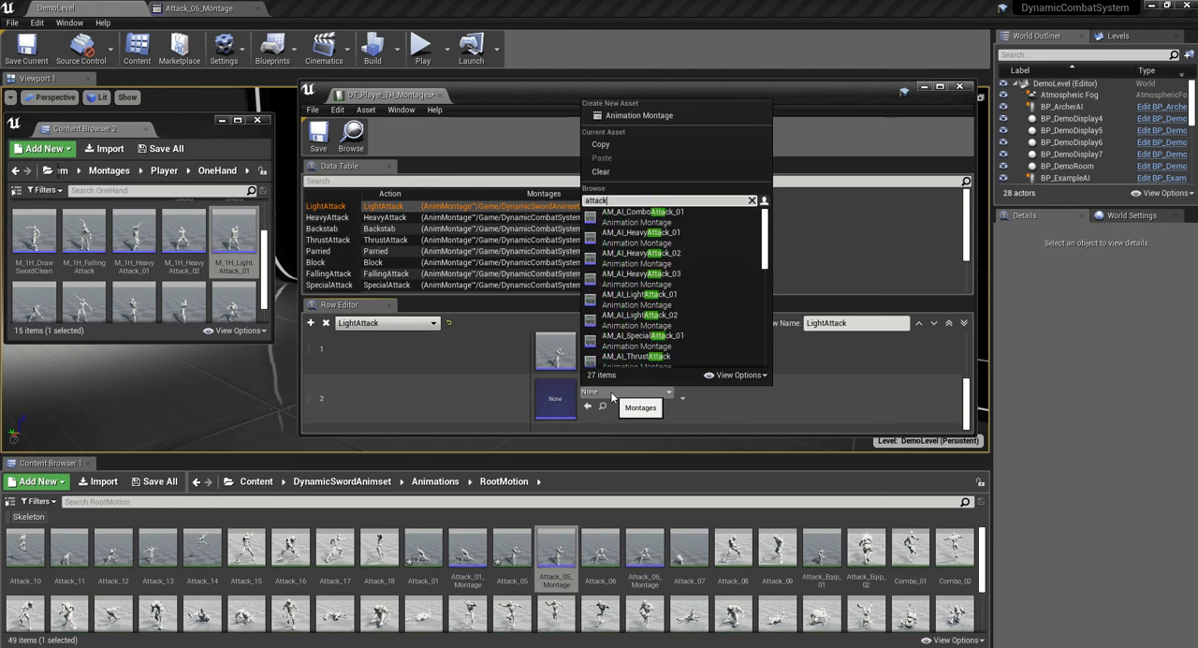
text(_06)
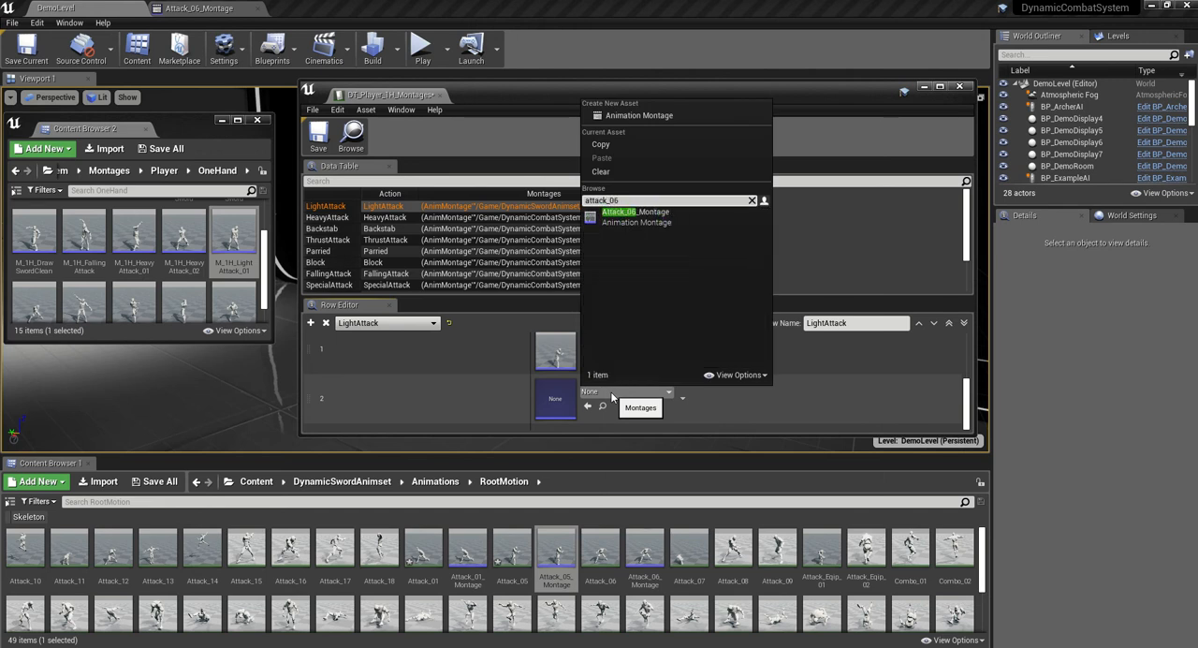
click(664, 221)
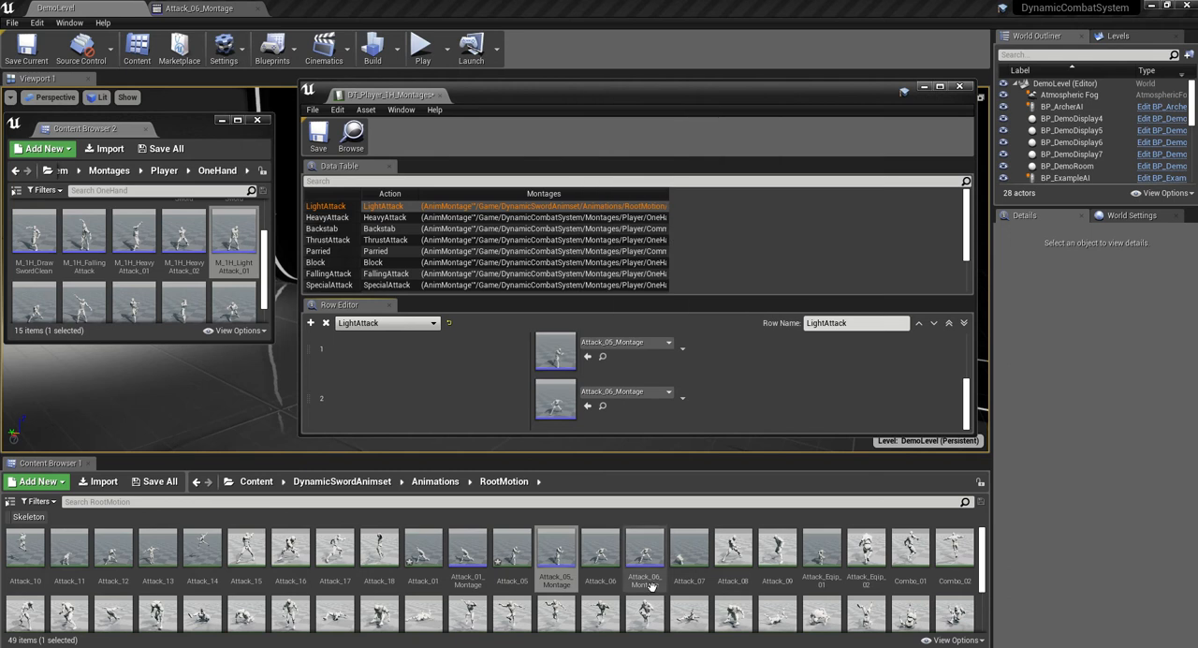
click(318, 138)
- Dock the data table back among the main window's editors and move the second content browser off the DemoLevel view
drag(382, 95, 348, 10)
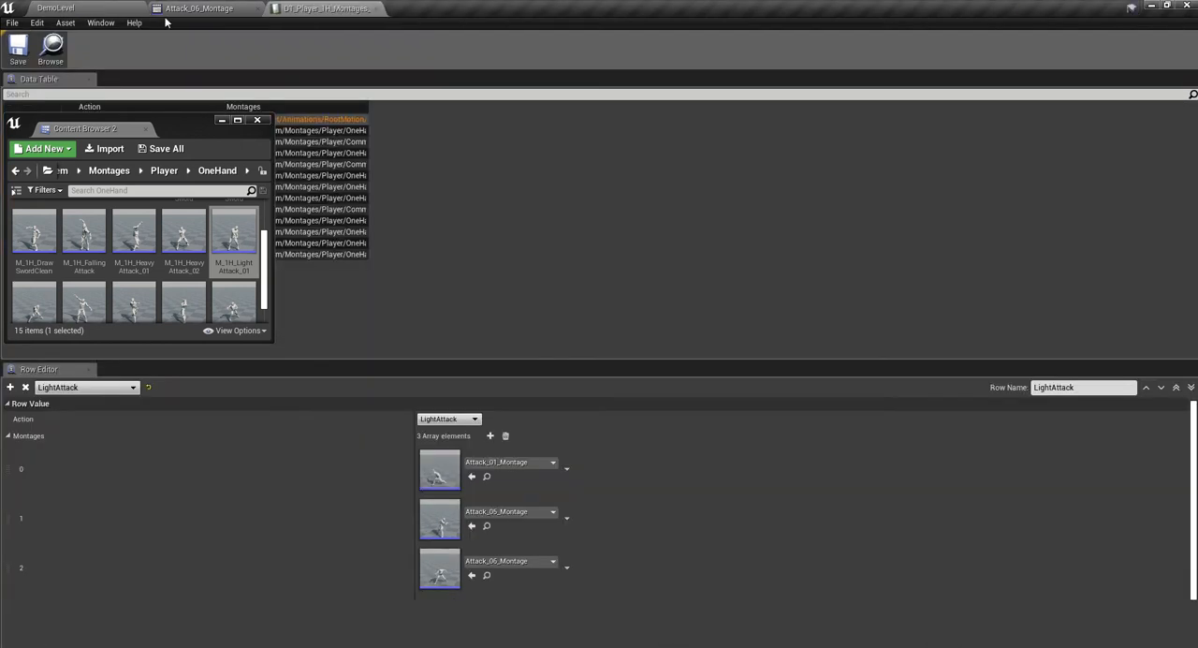
click(92, 7)
drag(173, 132, 0, 131)
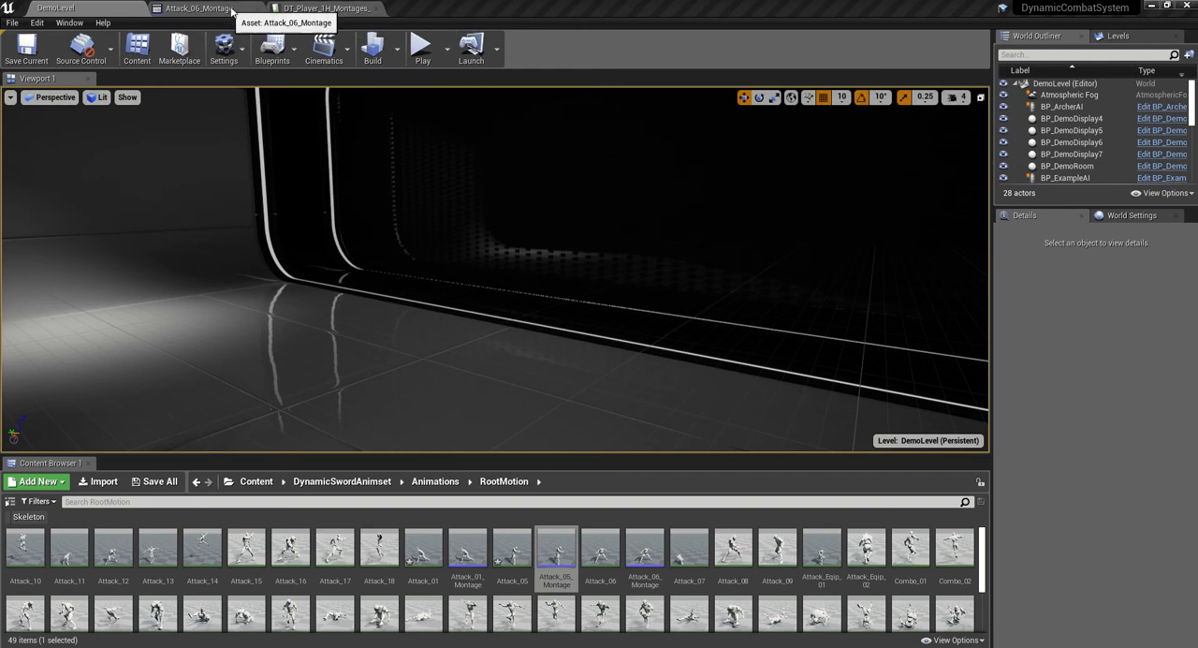
- Open the BP_CombatCharacter blueprint from the DynamicCombatSystem Blueprints folder
click(255, 482)
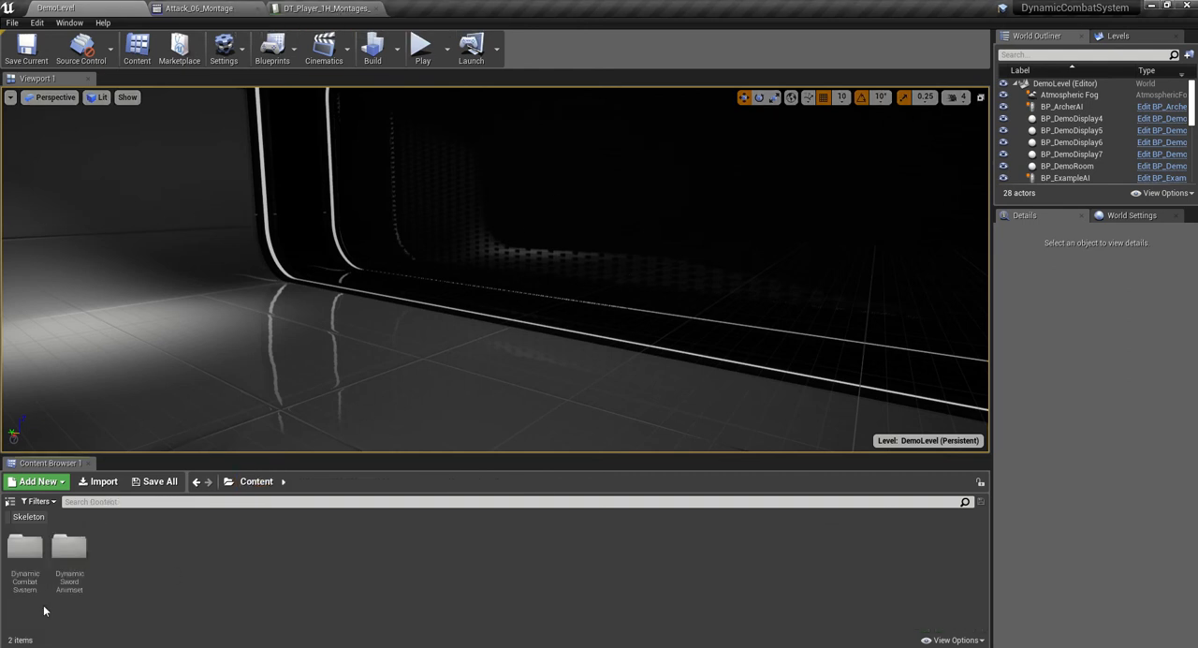
double_click(25, 552)
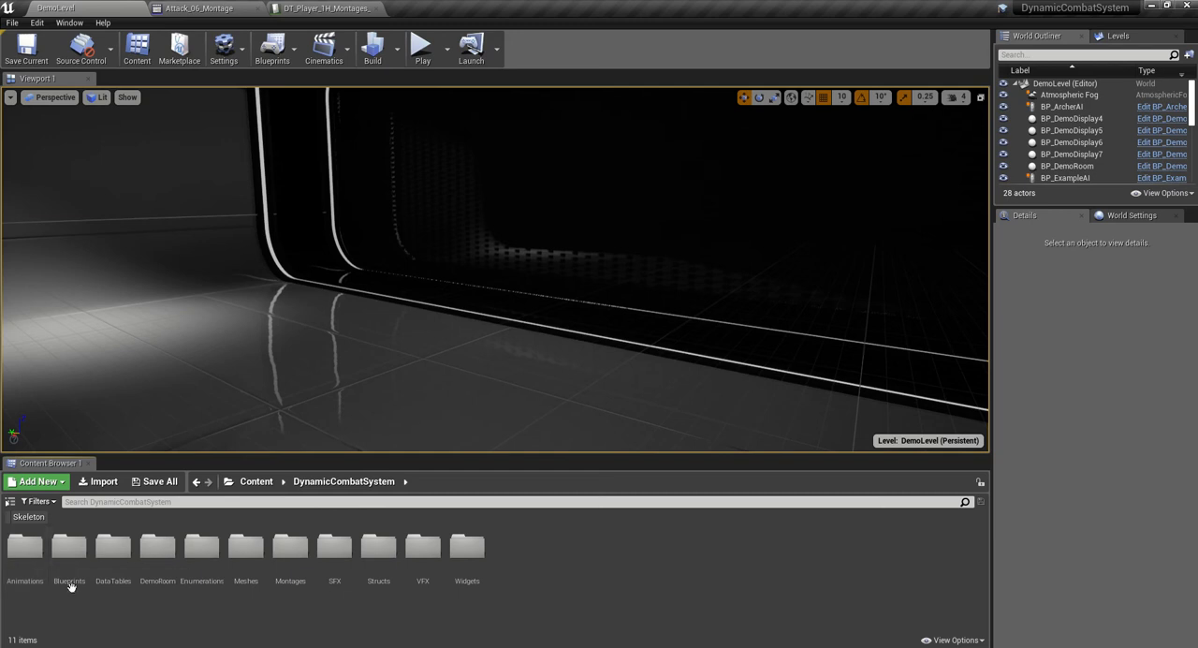
double_click(70, 571)
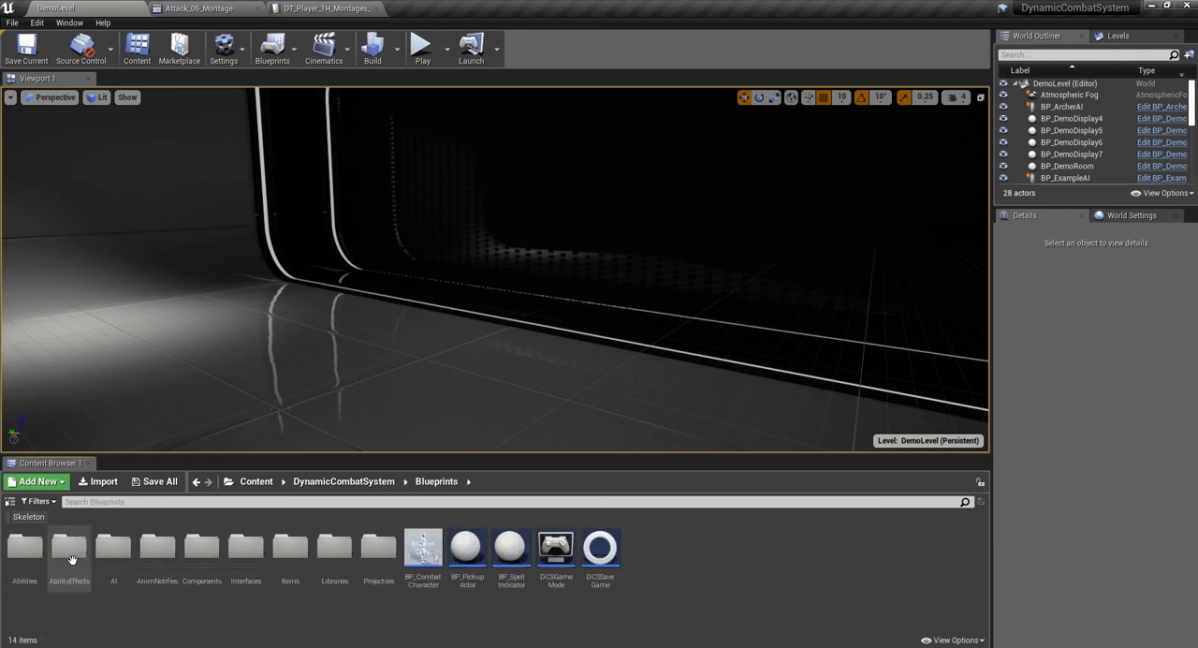
double_click(421, 554)
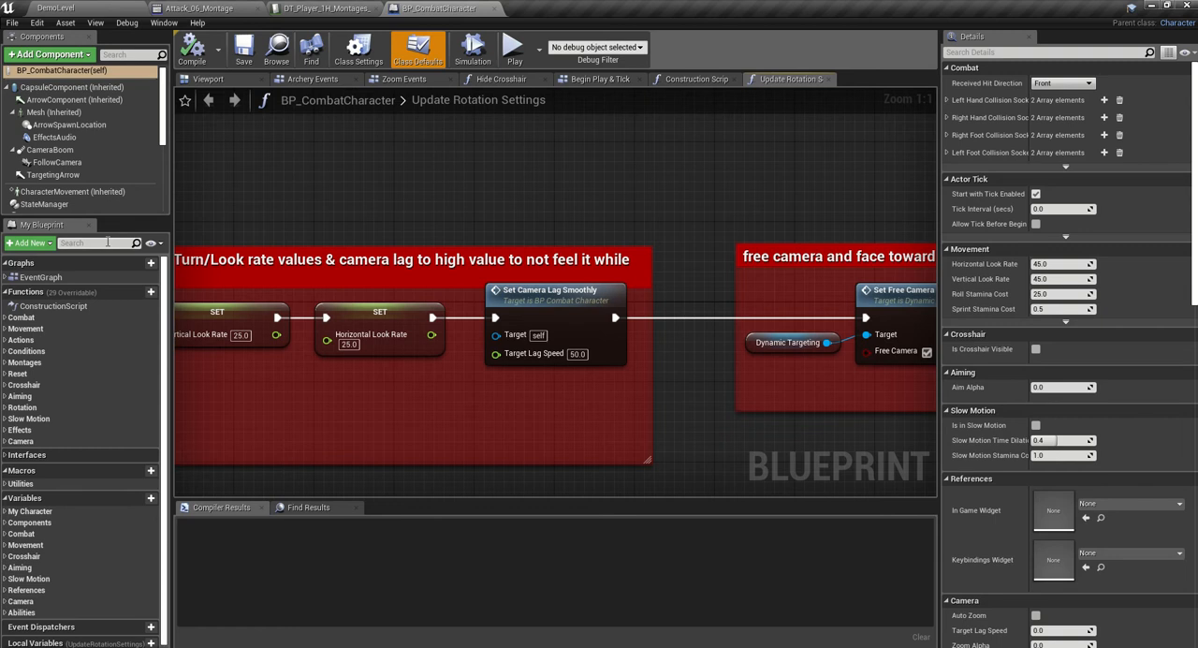
- Find the GetMontages interface function with the search "get mont" and open its graph
click(104, 243)
text(get mont)
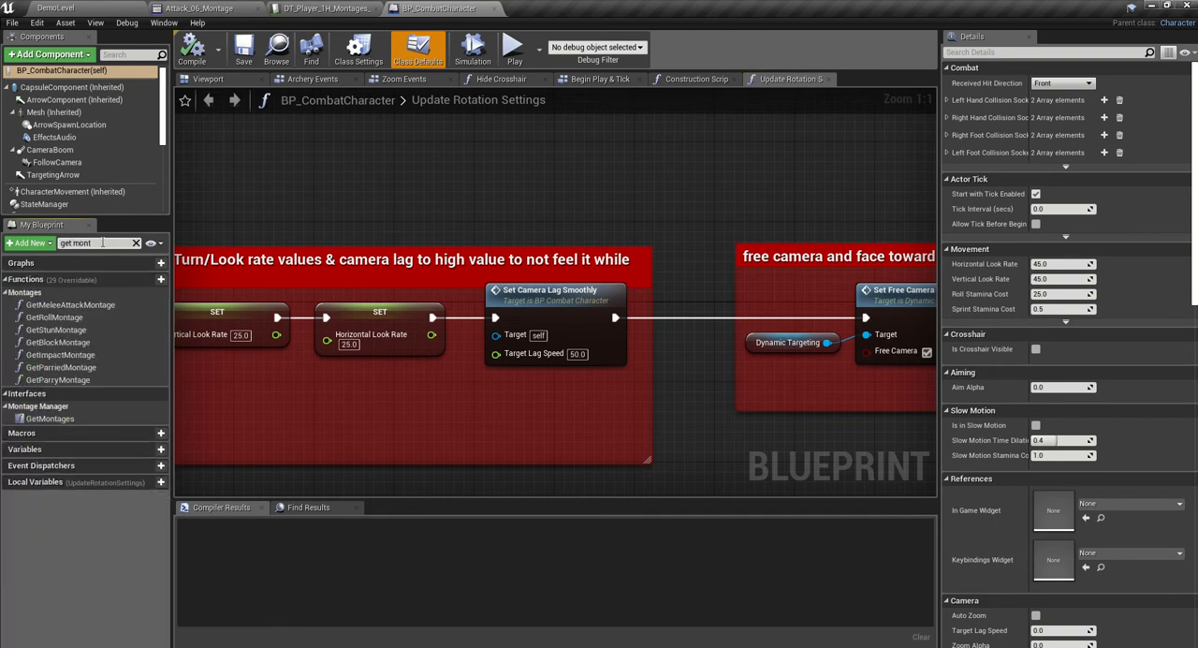
click(53, 420)
double_click(52, 420)
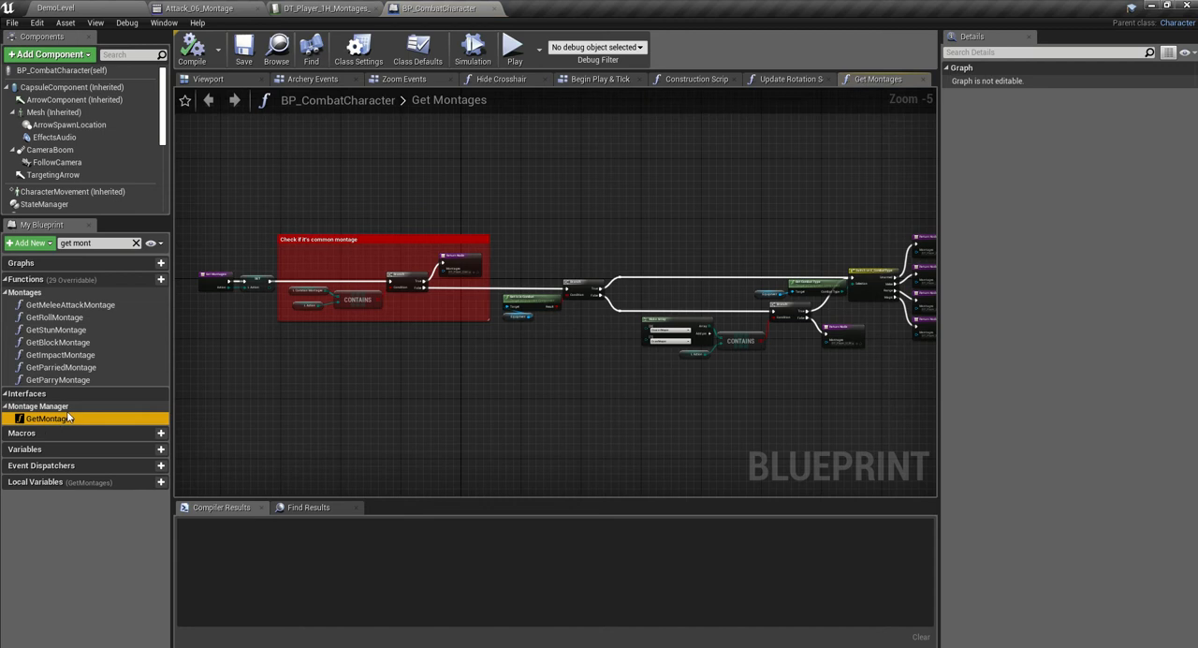
- Set the Melee return node's montages to DT_Player_1H_Montages_Updated in Get Montages, and compile and save the blueprint
right_drag(472, 380, 229, 377)
right_drag(618, 335, 546, 268)
scroll(602, 258, up, 5)
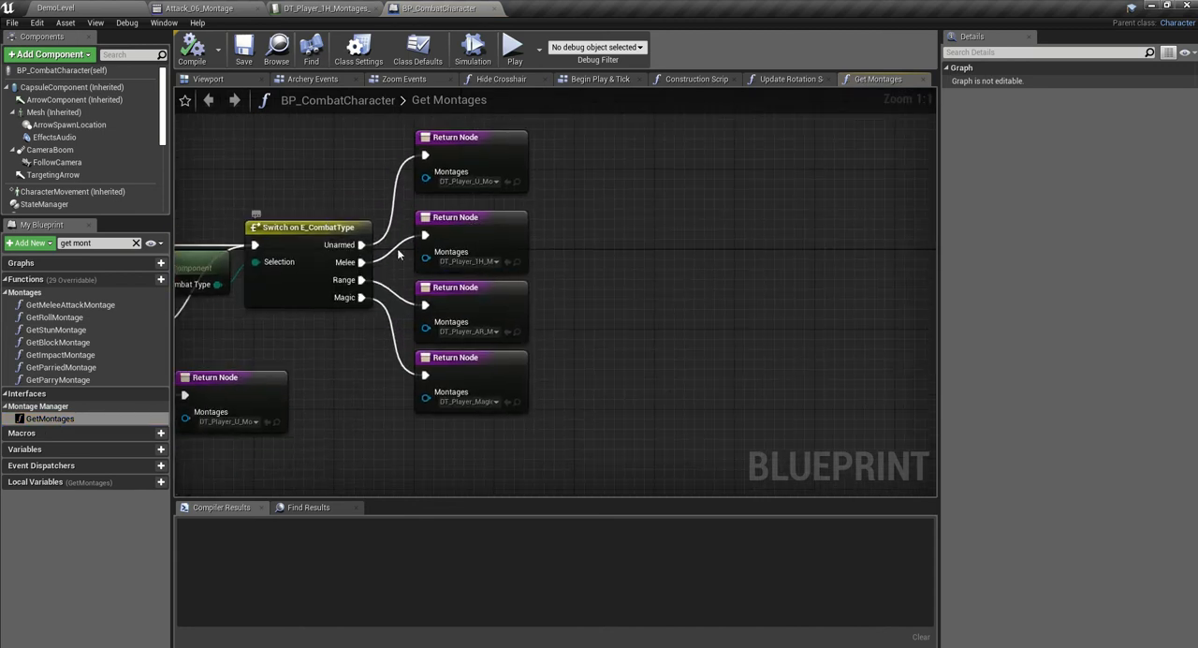
click(496, 262)
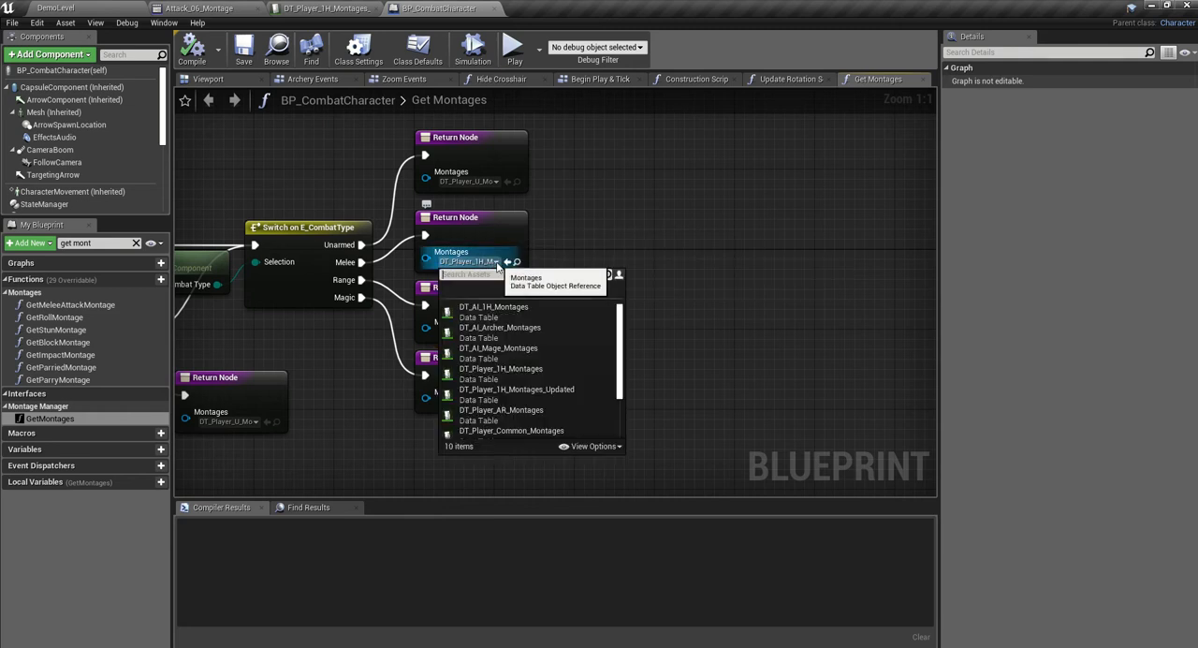
click(543, 391)
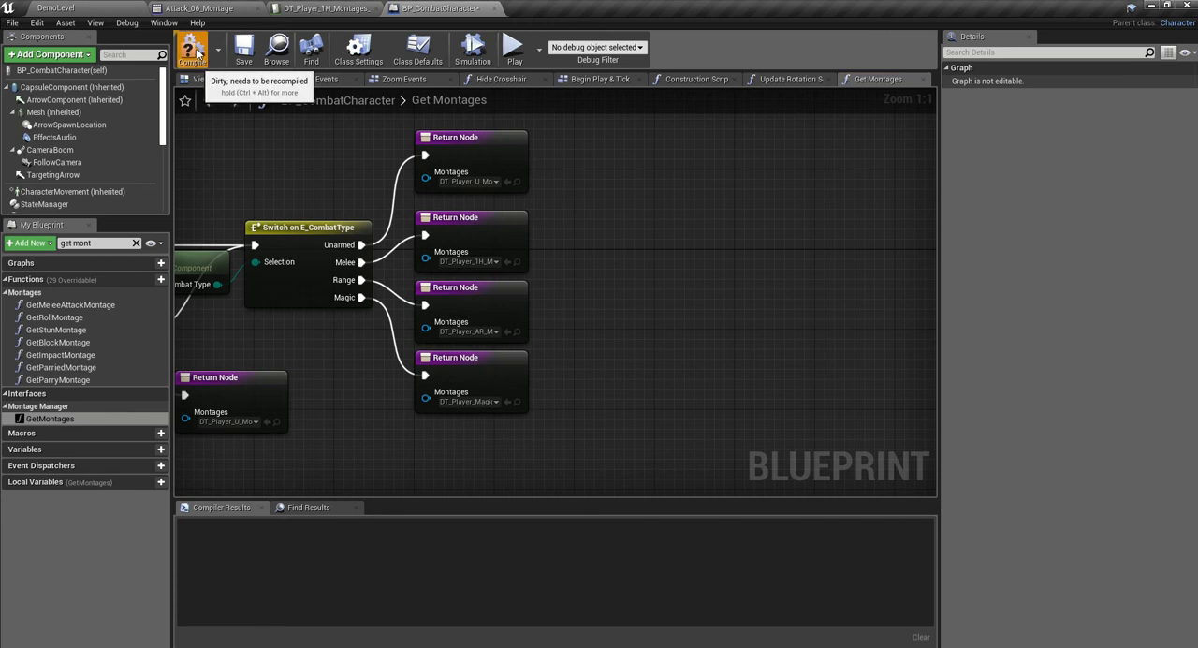
click(240, 54)
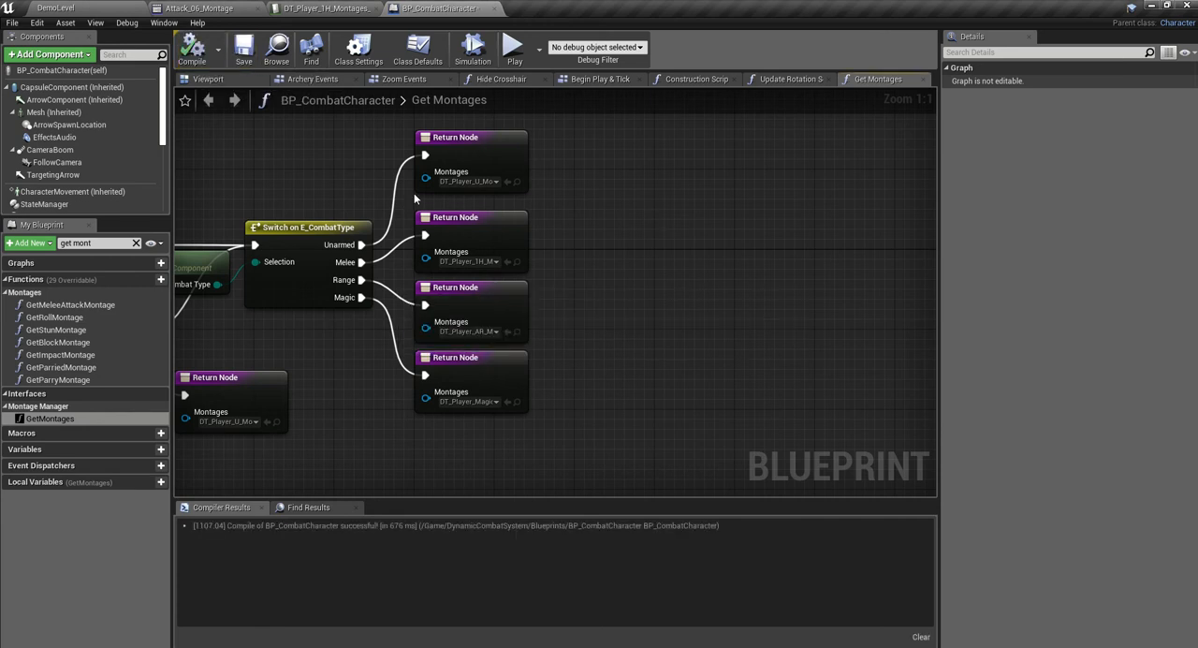
- Play DemoLevel and test the light attack combo with the sword on the "Try Backstab" dummy
click(127, 7)
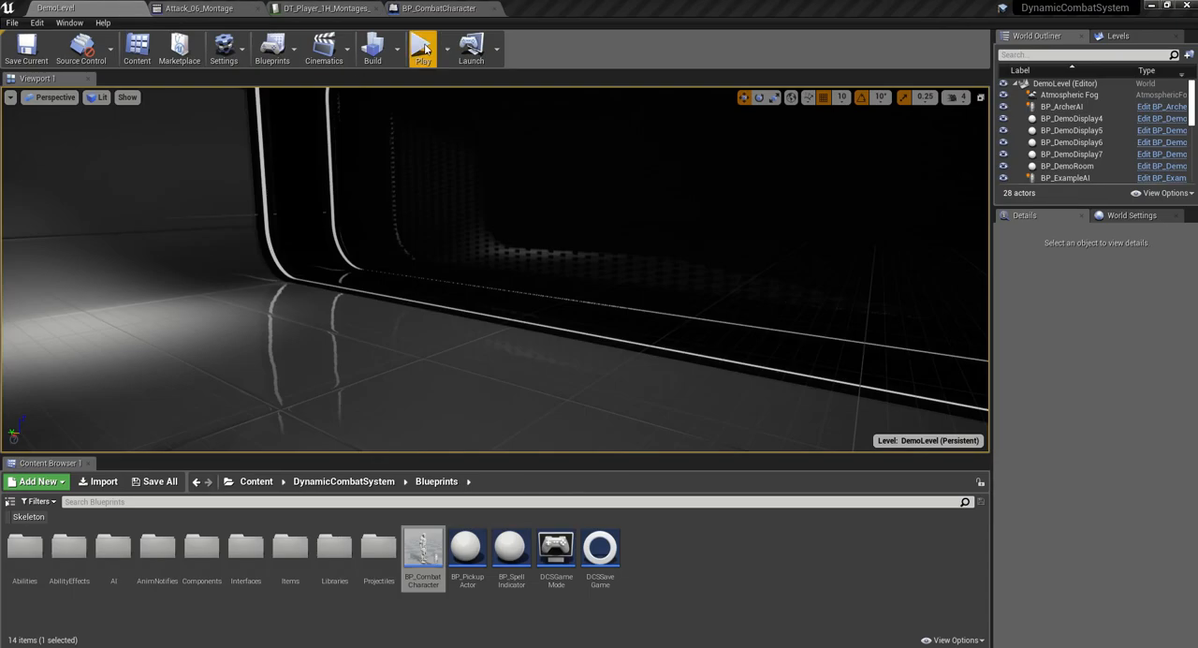
click(423, 49)
click(472, 109)
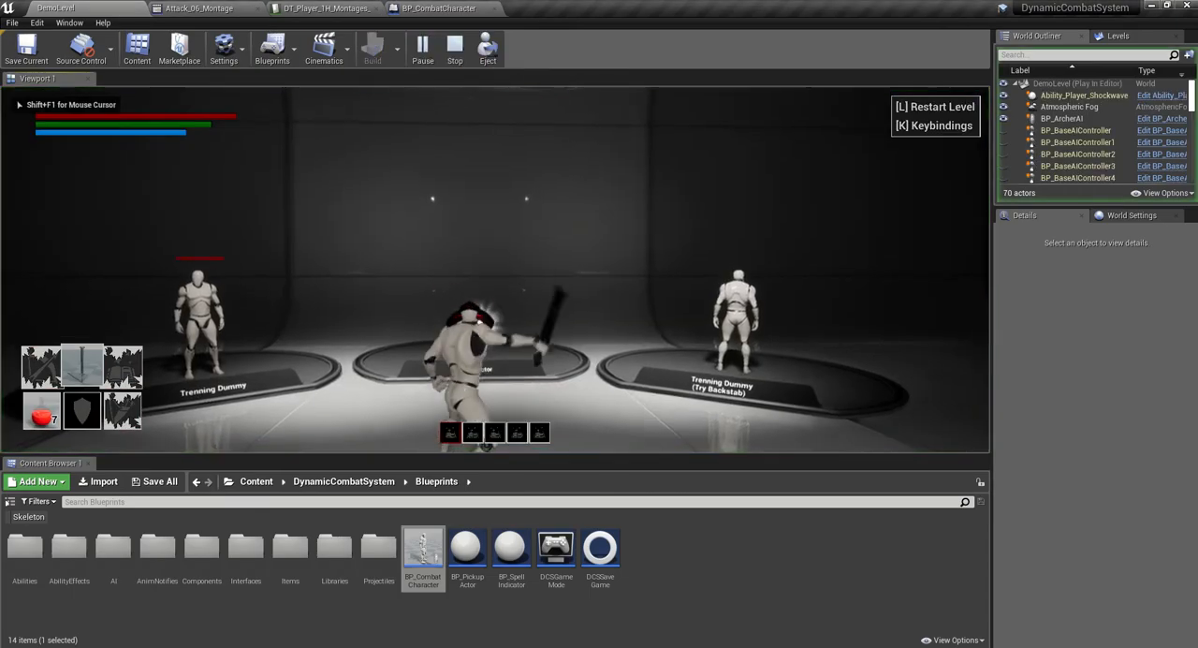
click(495, 270)
click(495, 270)
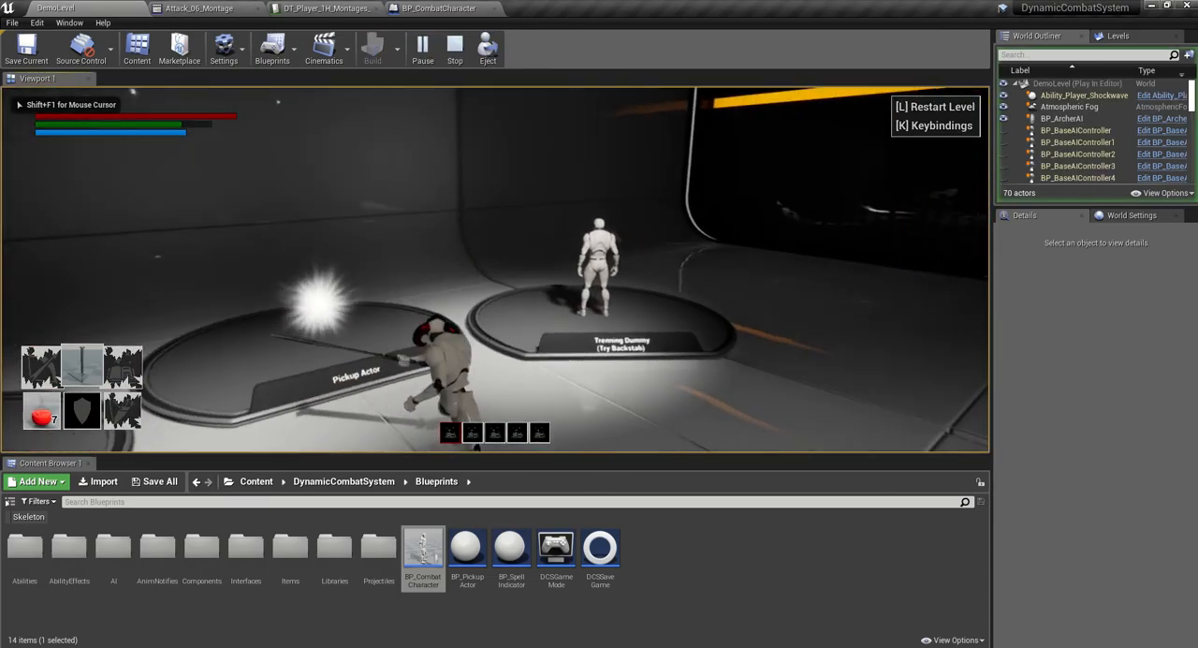
key(w)
click(495, 270)
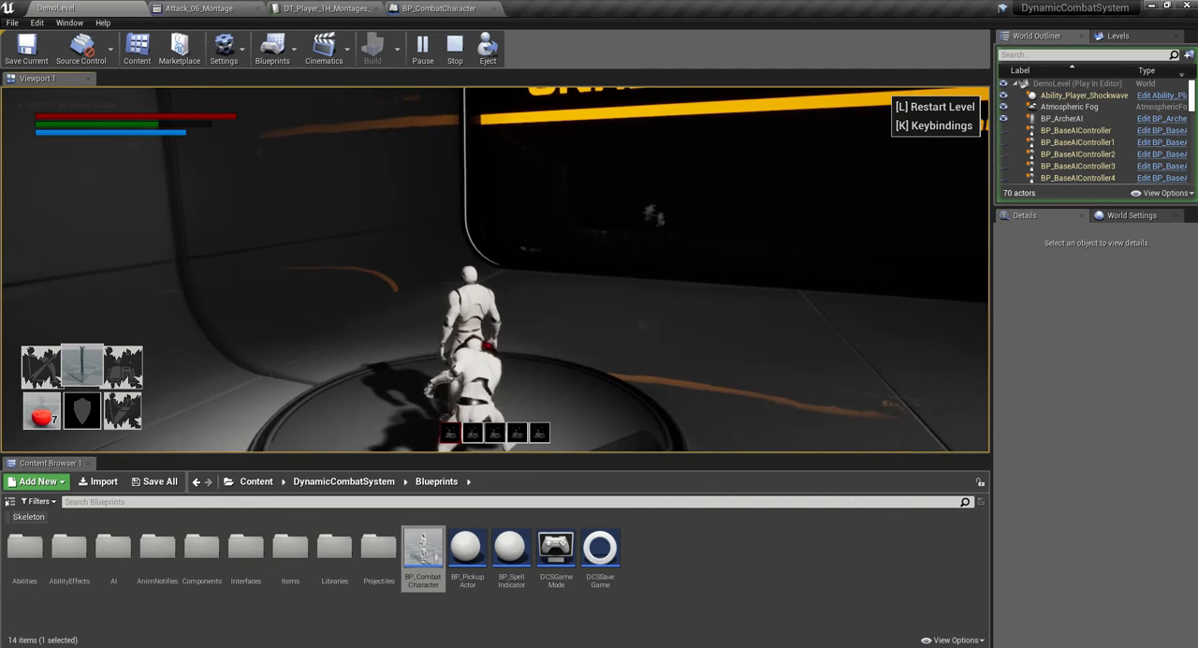
click(495, 269)
click(495, 270)
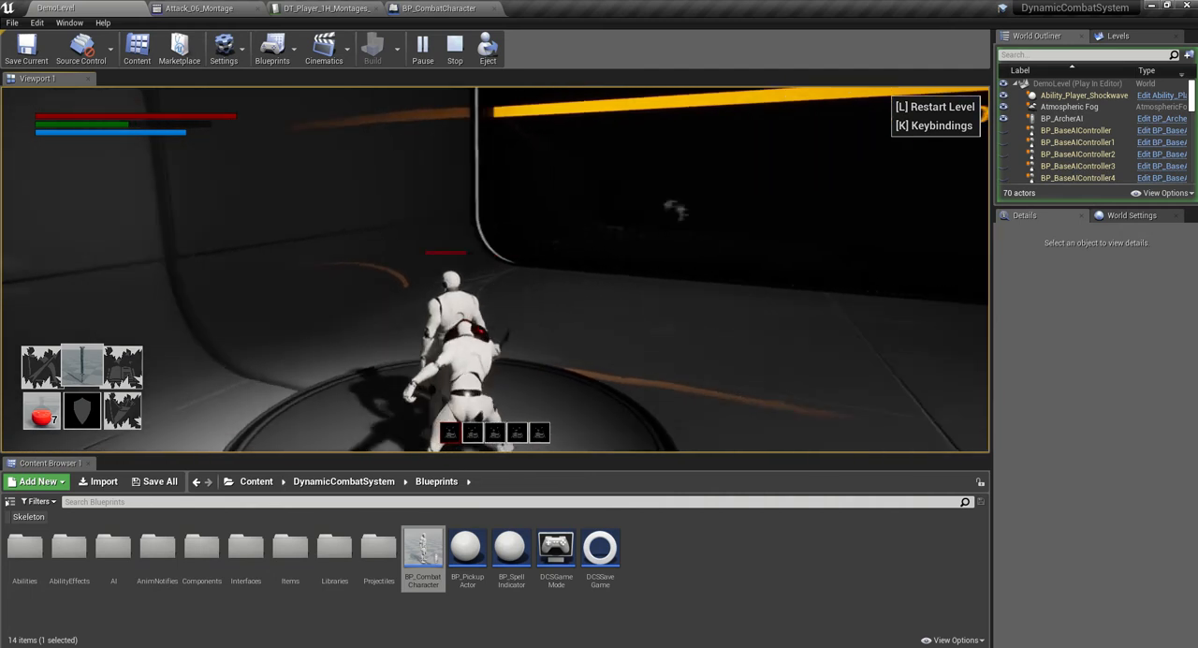
- Run to the other training dummy, repeat the light attacks on it until it falls, and end the play session
key(w)
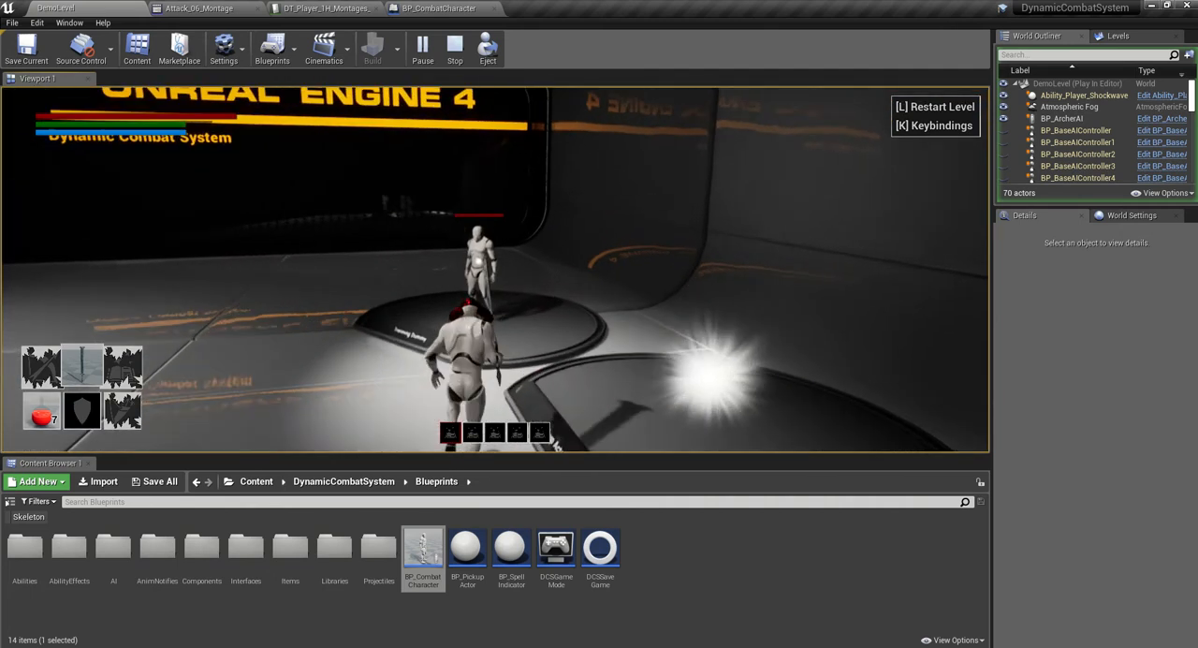
click(495, 270)
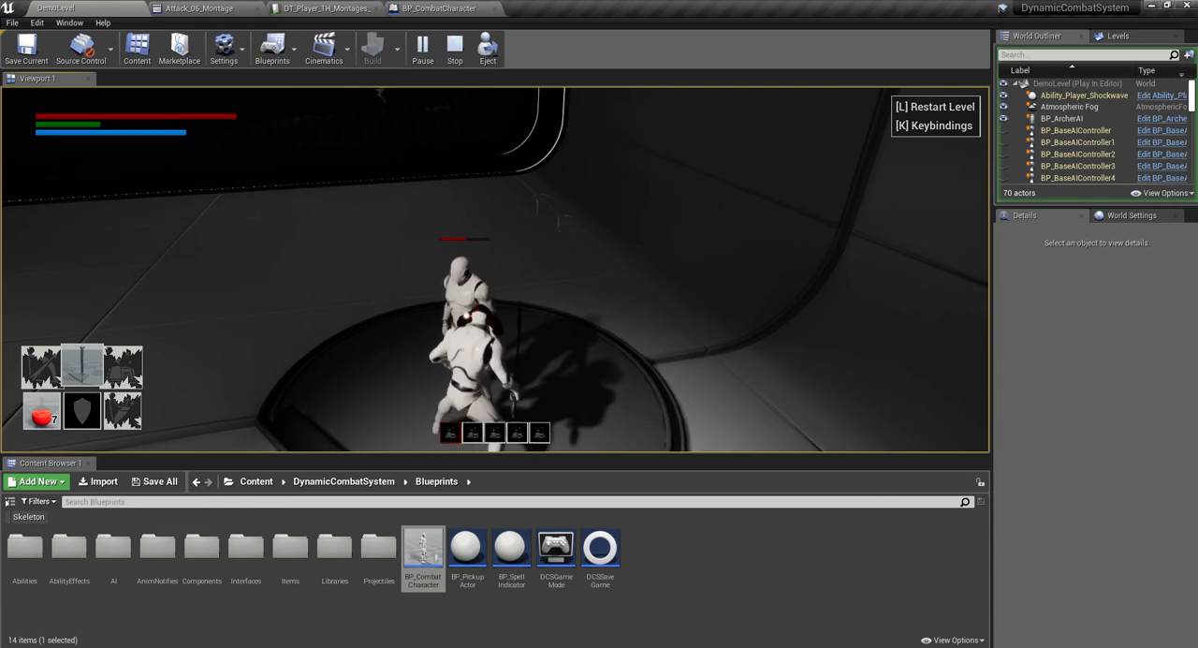
click(496, 269)
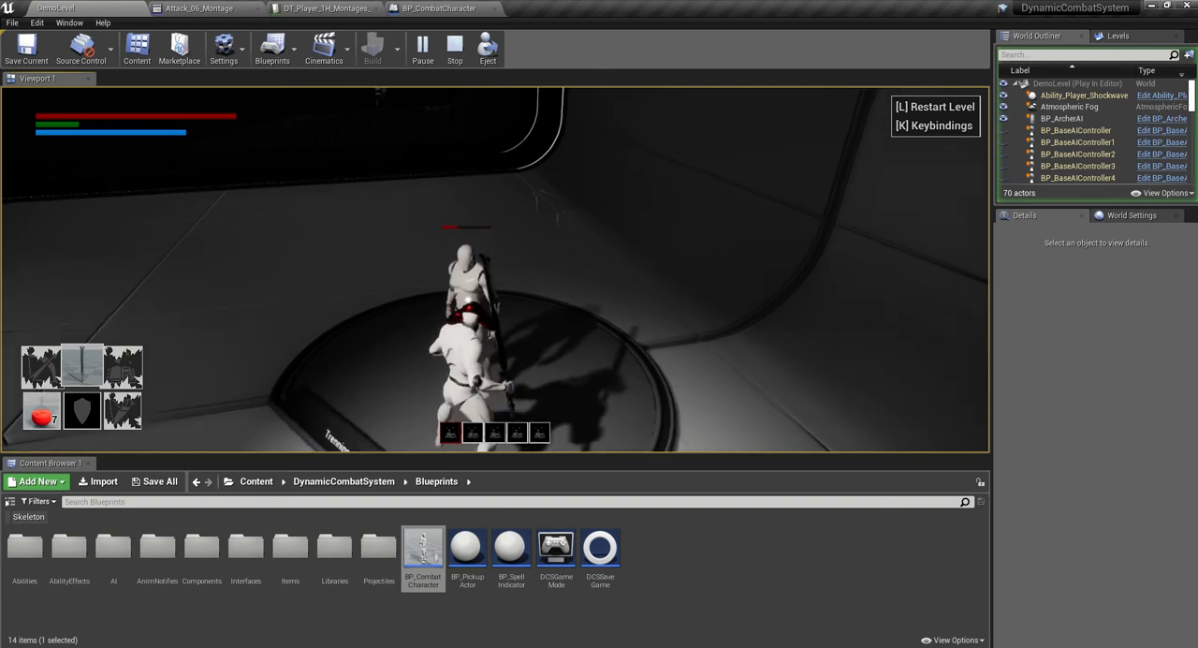
key(s)
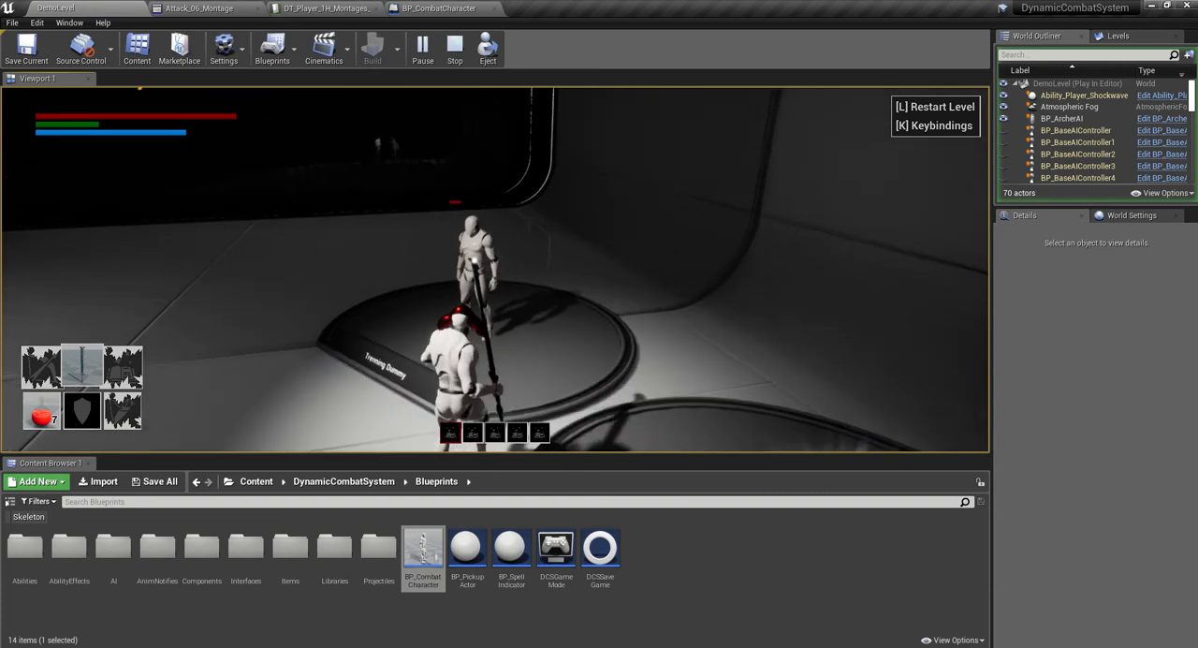
click(495, 269)
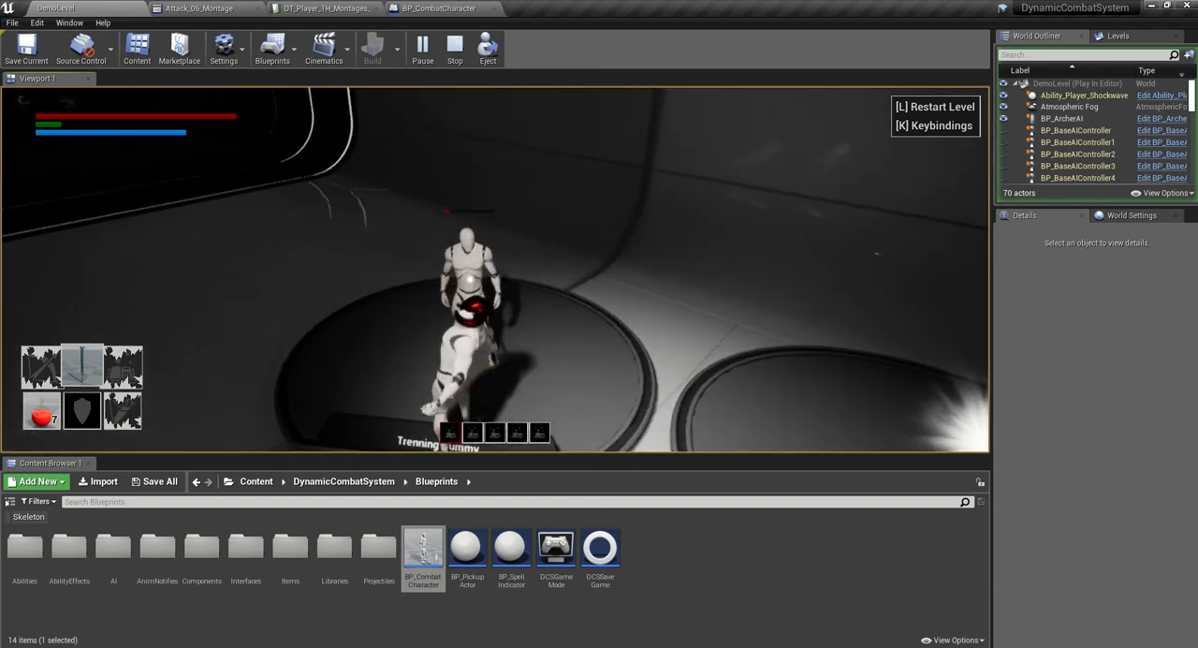
click(495, 269)
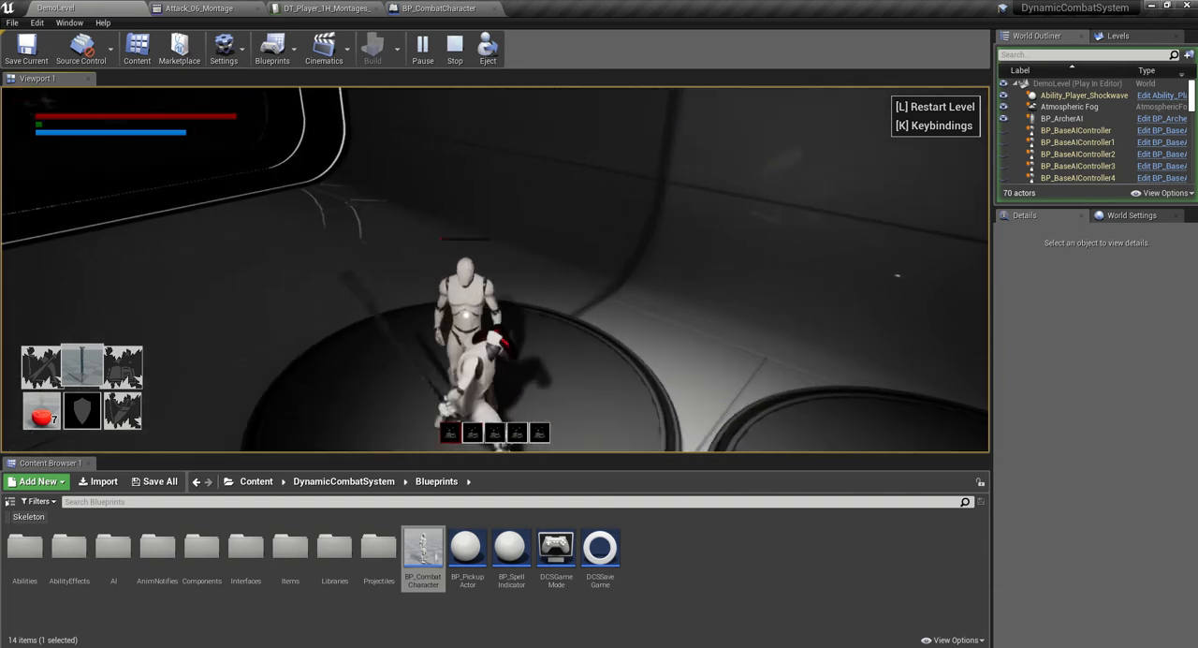
key(w)
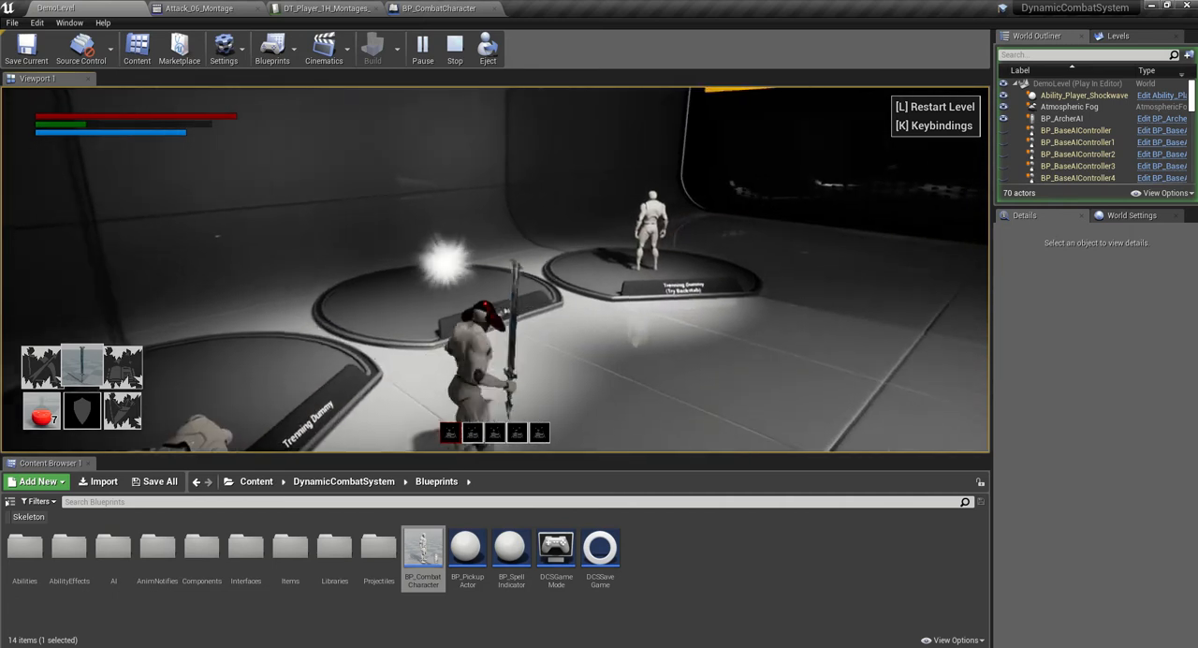
key(Escape)
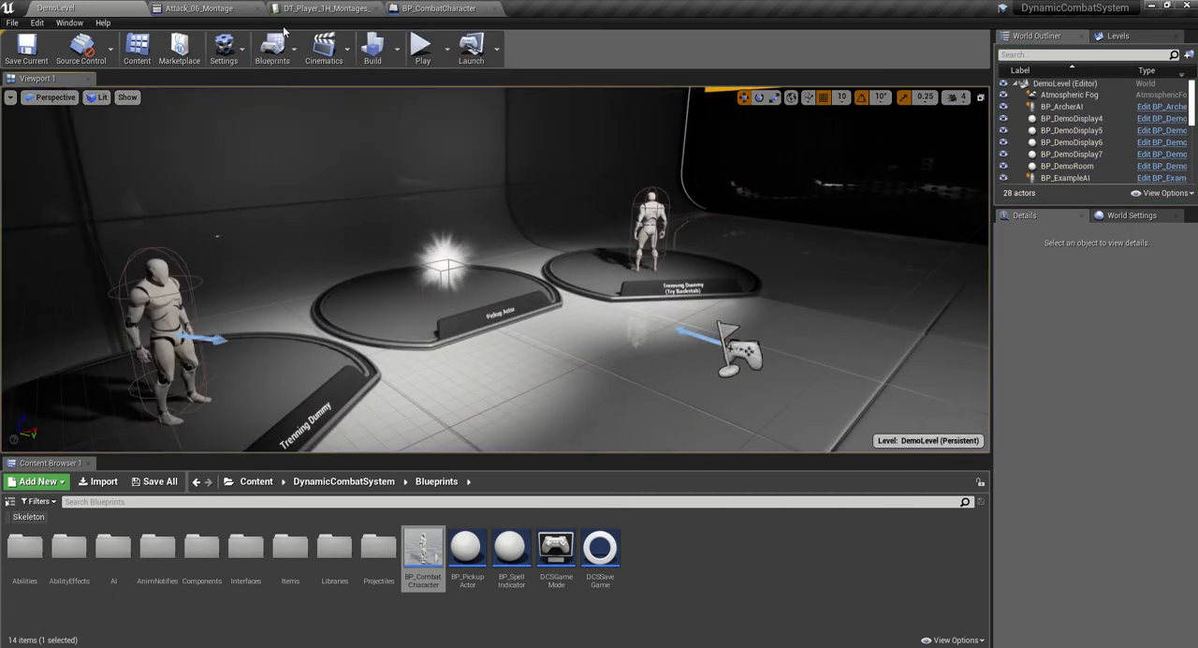
- Delete montage element 1 from the HeavyAttack row of the updated one-handed montages data table
click(330, 8)
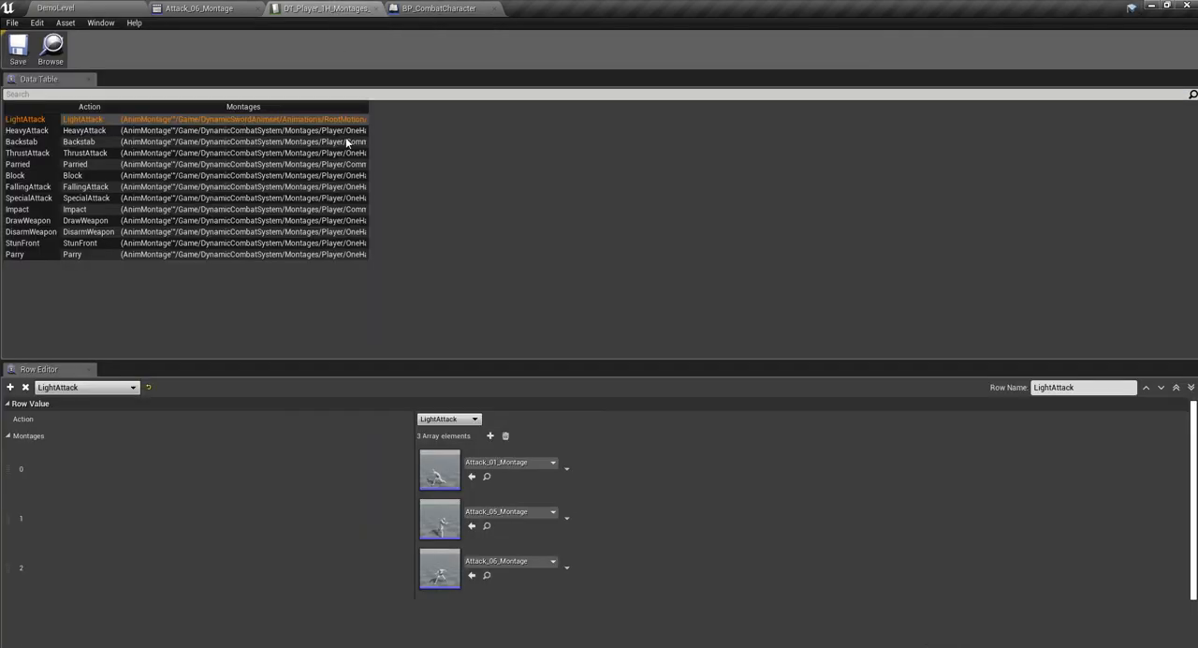
click(28, 131)
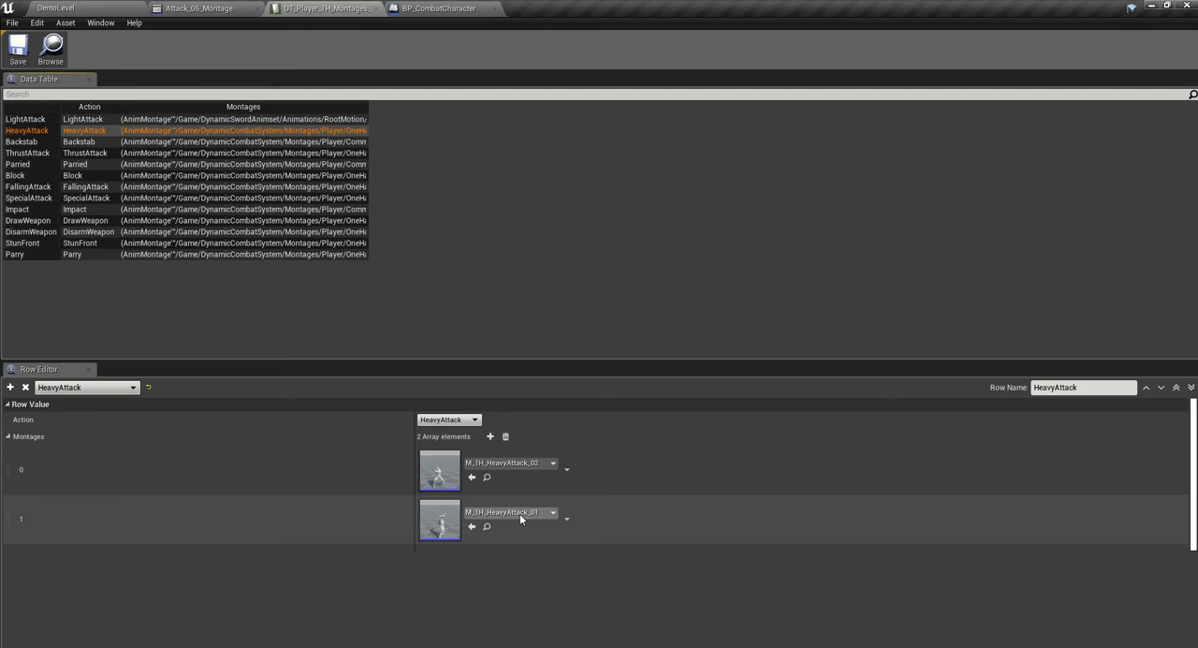
click(565, 518)
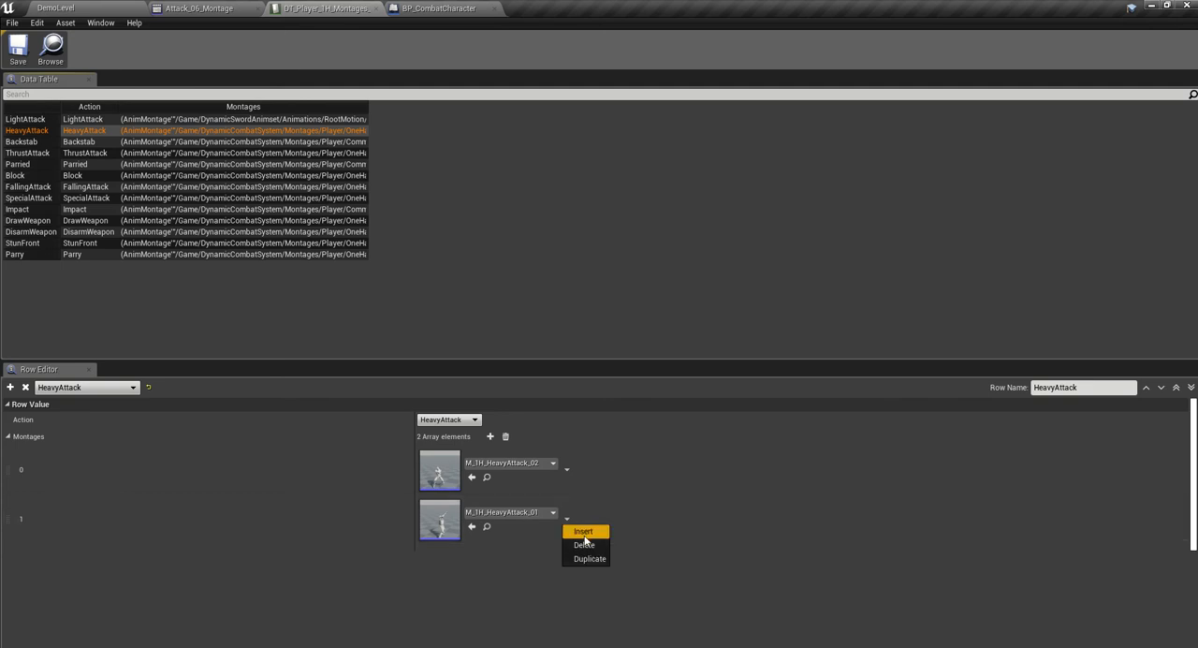
click(585, 545)
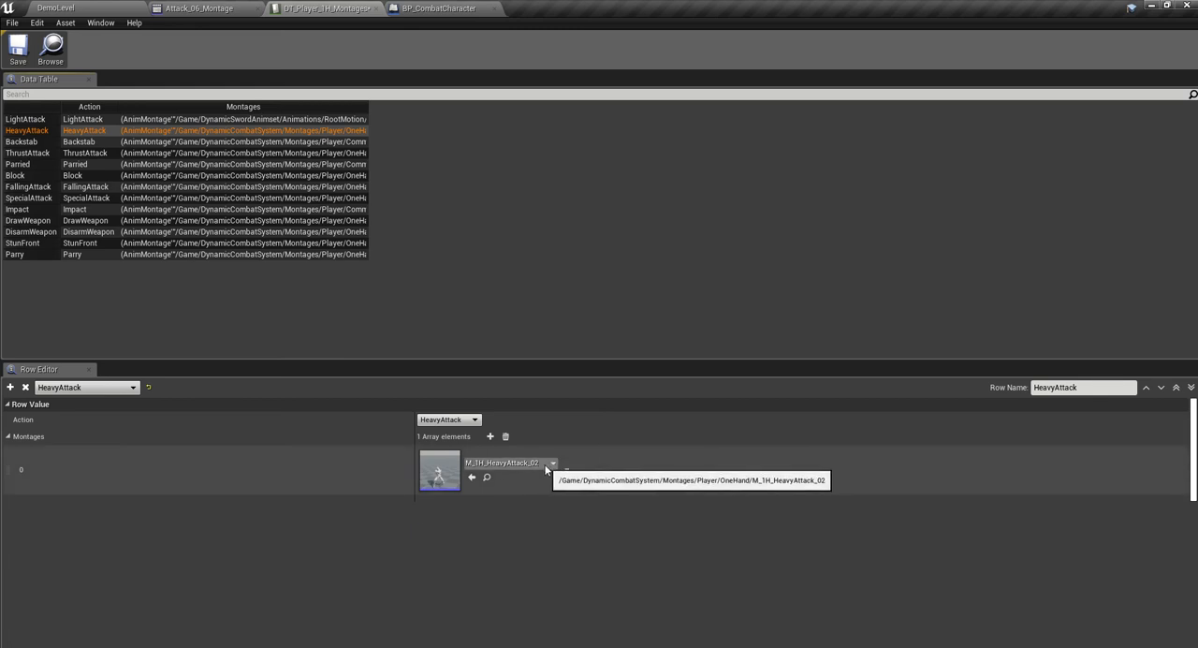
- Open Attack_10 from the DynamicSwordAnimset RootMotion animations folder and play its preview
click(103, 8)
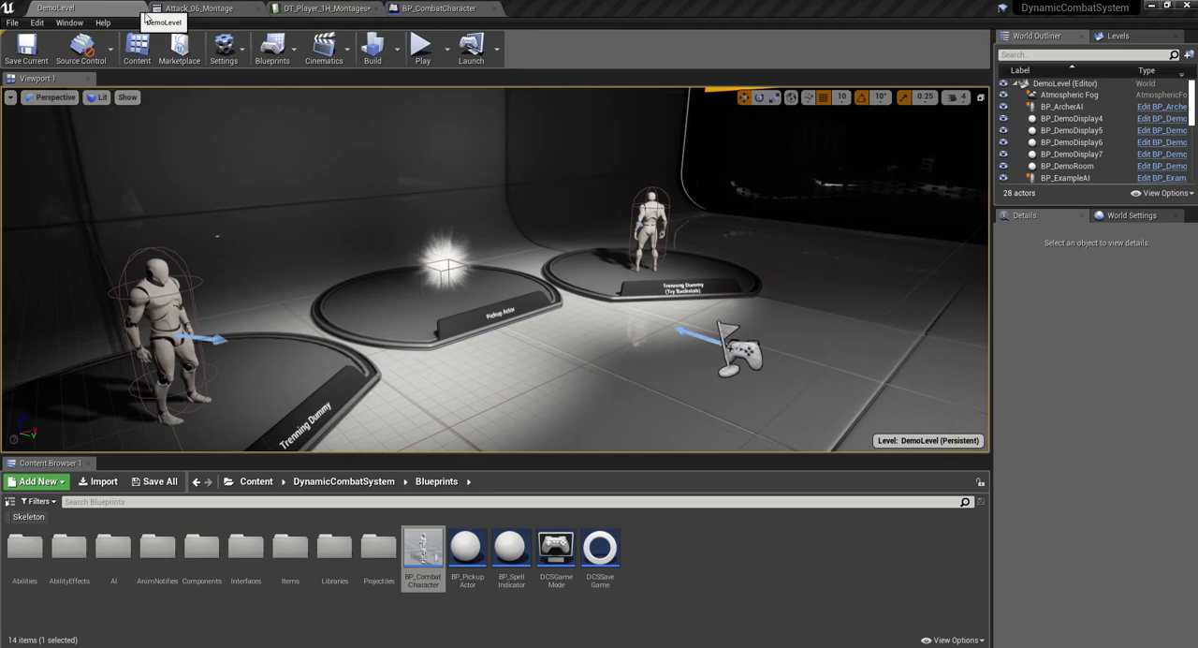
click(256, 481)
double_click(69, 546)
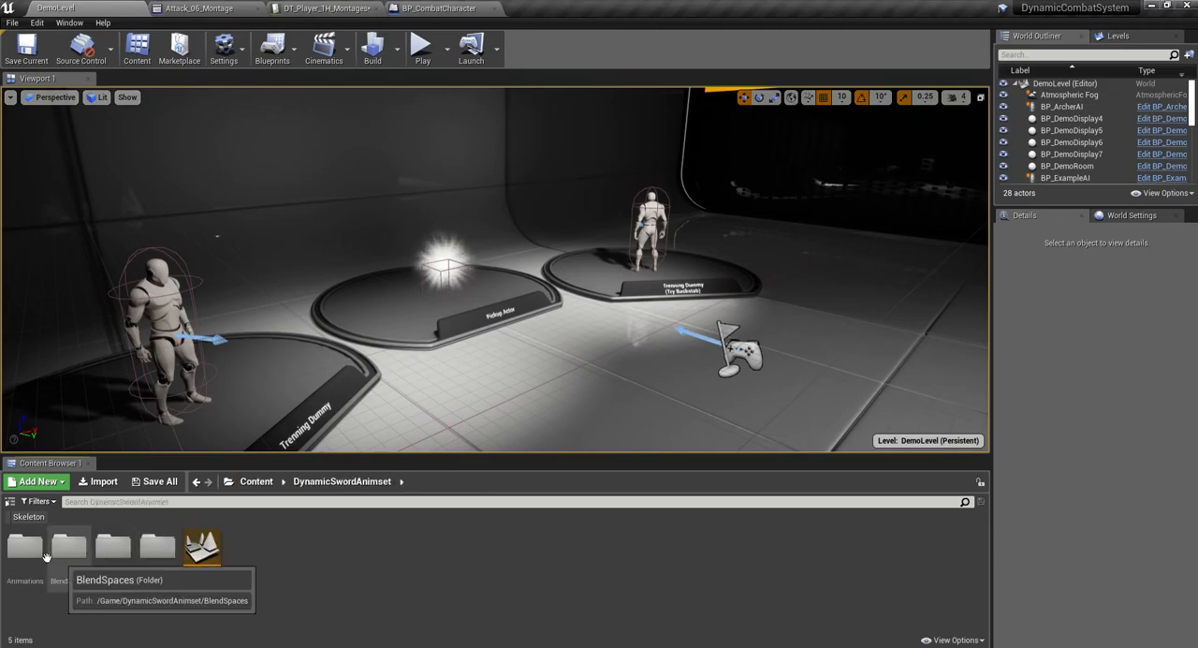
double_click(24, 547)
double_click(103, 551)
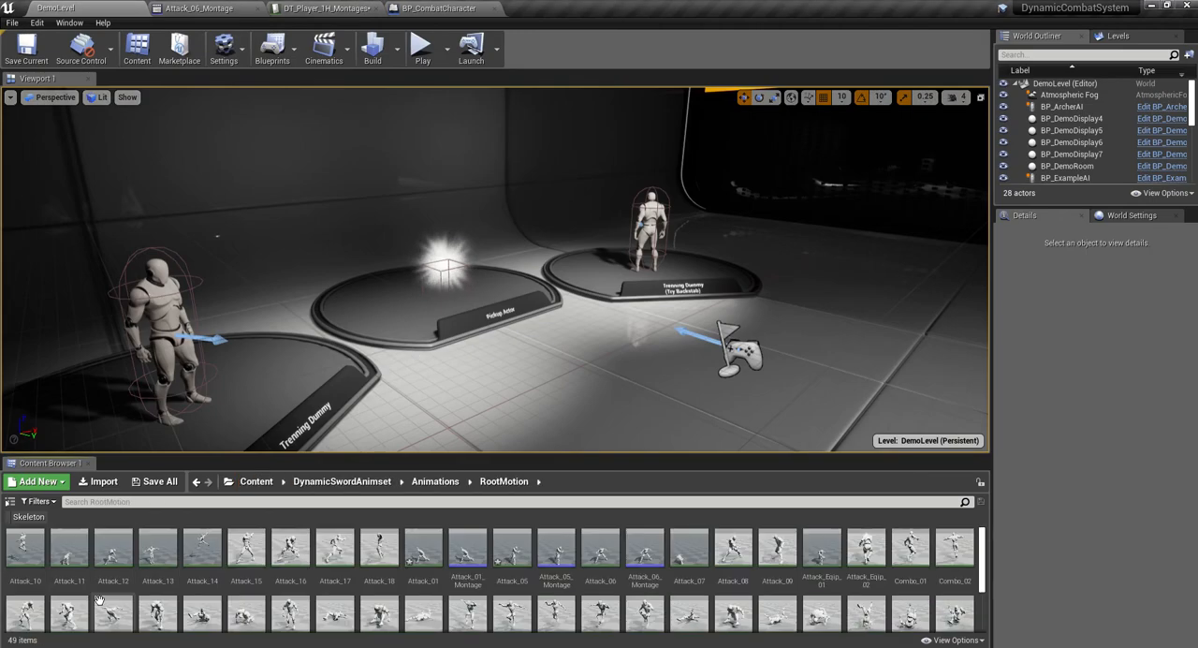
double_click(24, 547)
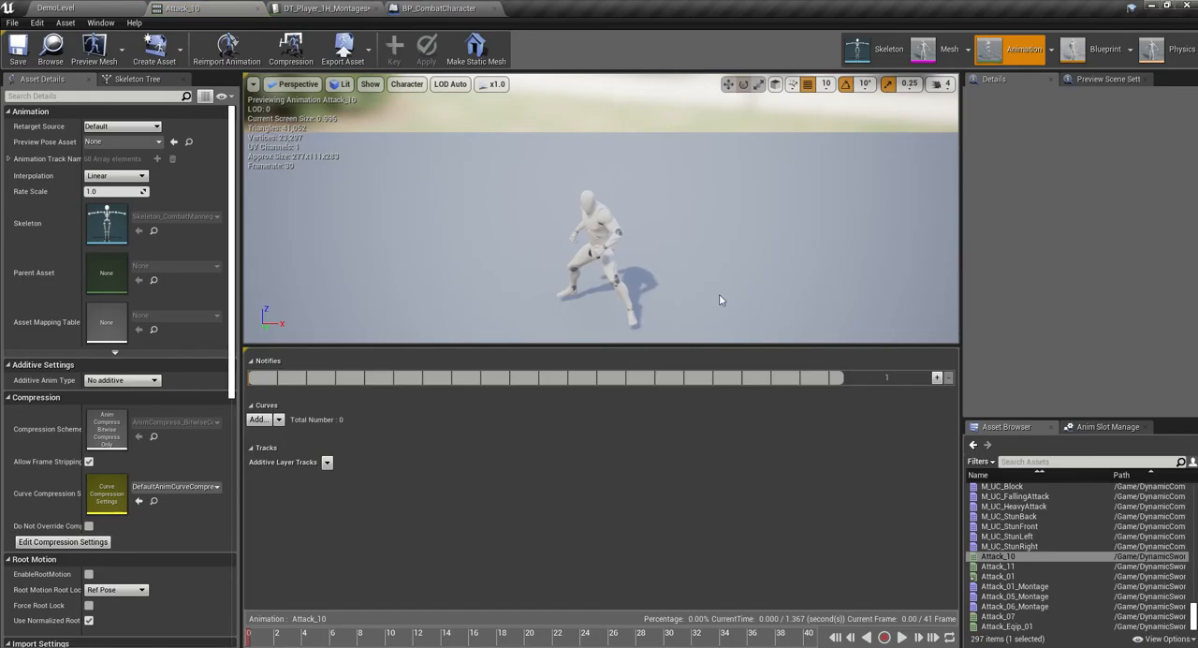
click(901, 637)
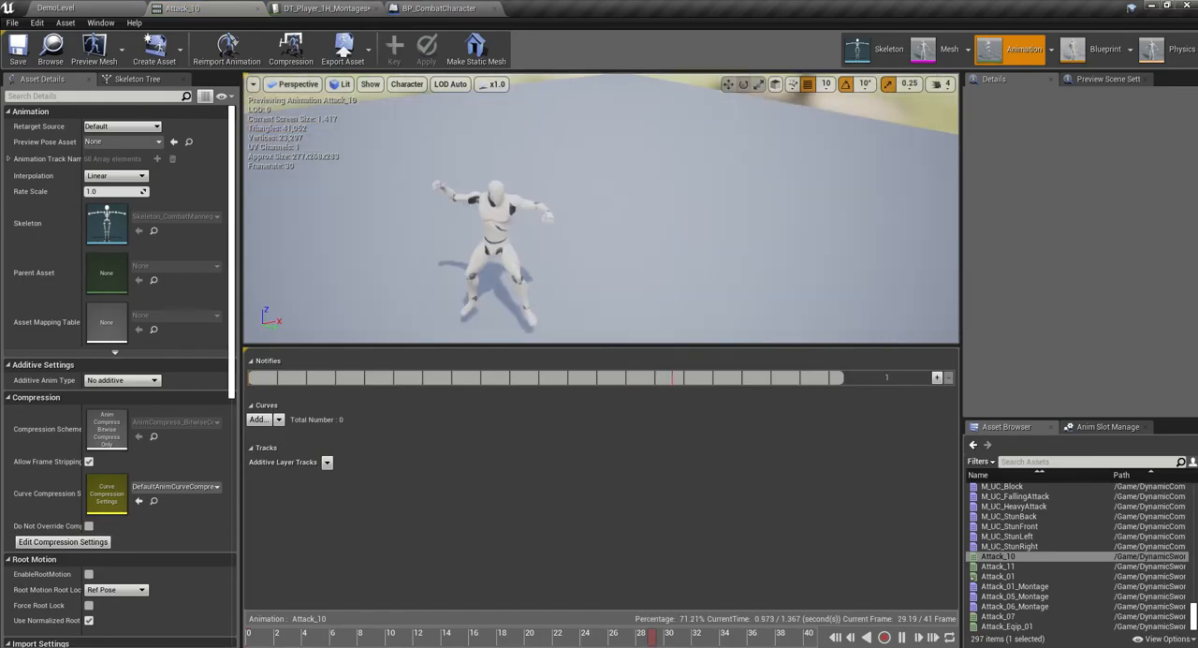
- Open the Attack_11 root-motion animation to preview it, and return to the RootMotion folder in the level editor
click(56, 7)
double_click(74, 553)
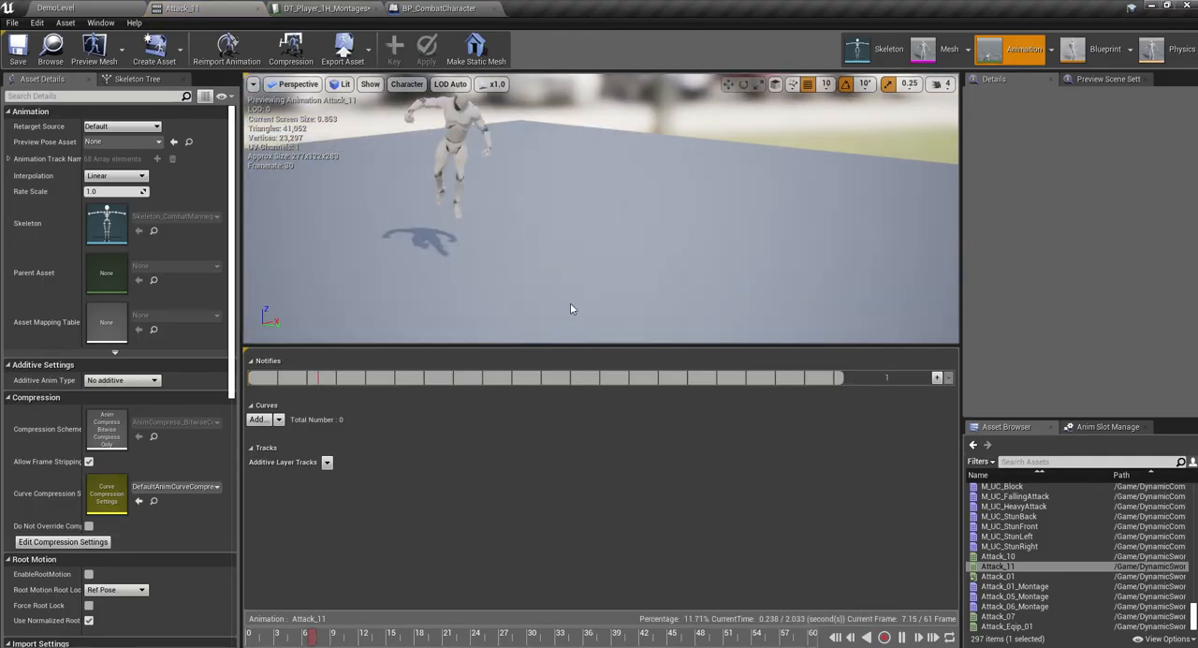
click(102, 9)
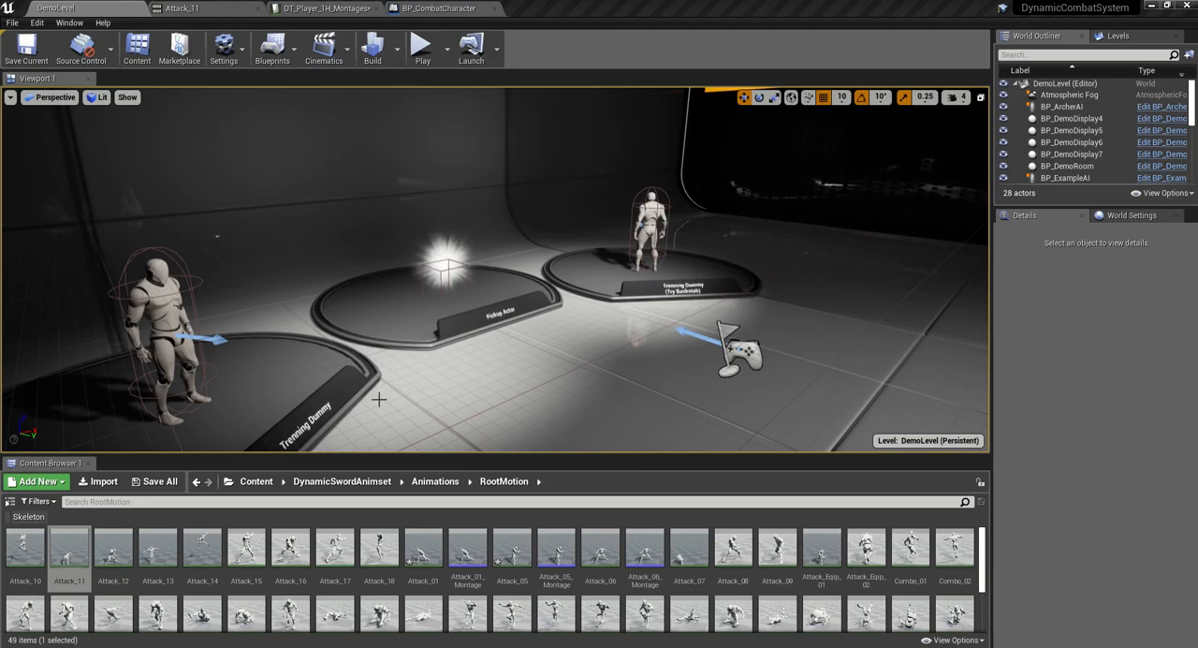
mouse_move(75, 555)
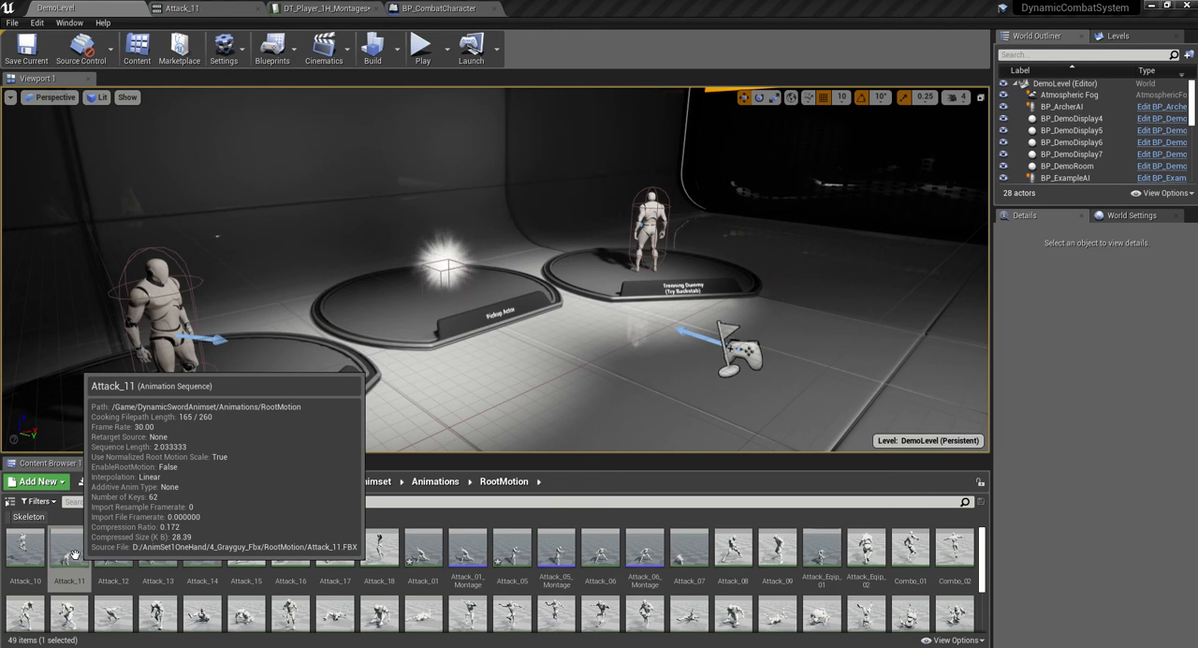
- Enable root motion on the Attack_11 animation and create an animation montage from it in the RootMotion folder
double_click(75, 555)
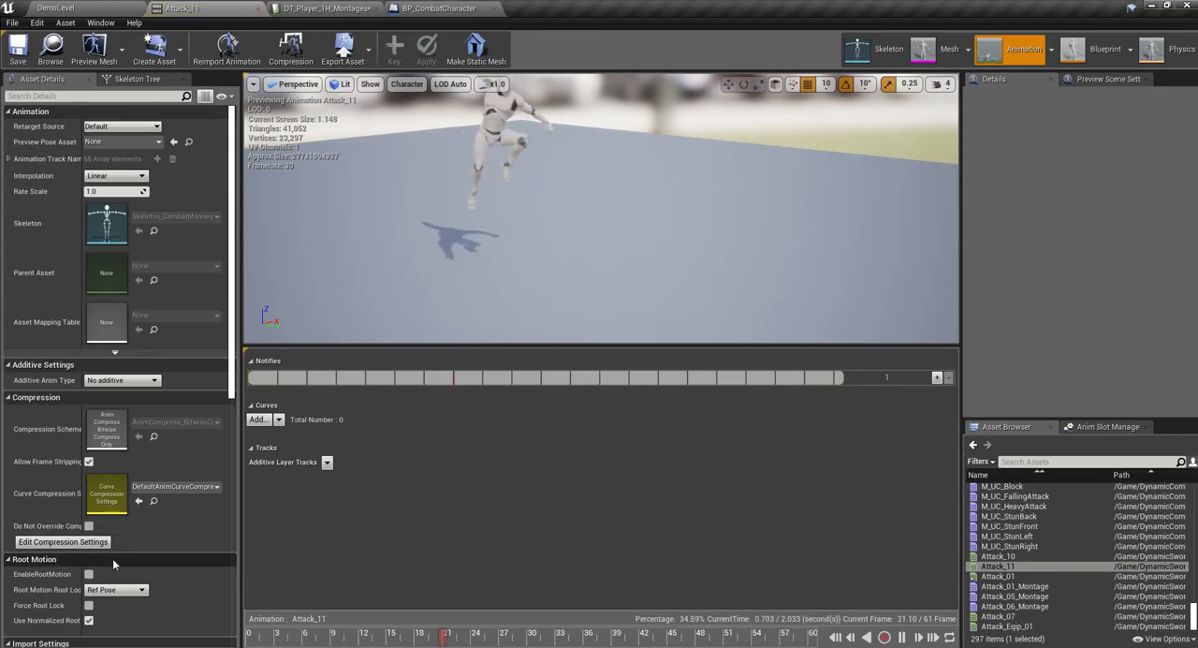
click(89, 574)
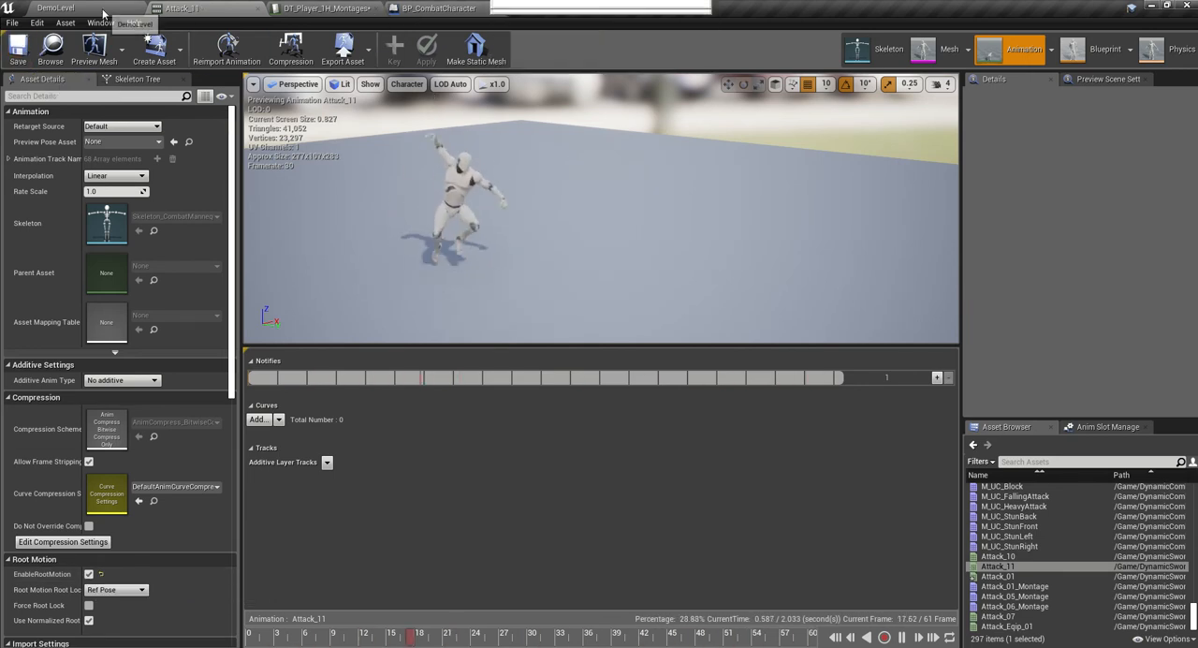
click(75, 7)
right_click(67, 552)
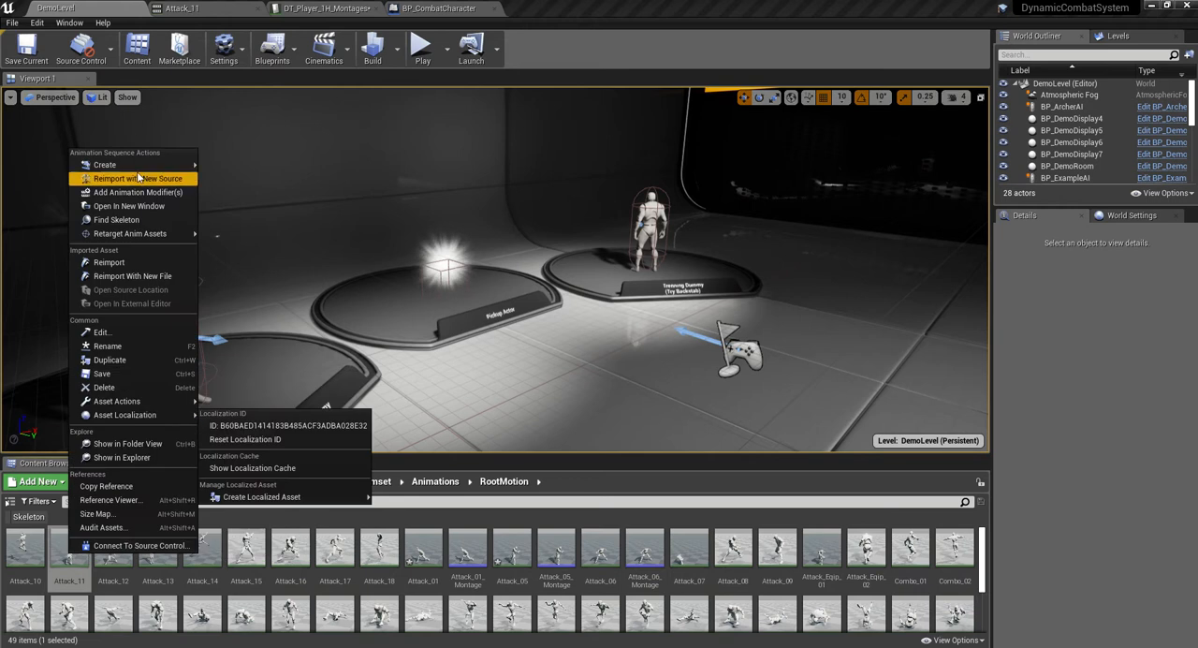
click(248, 178)
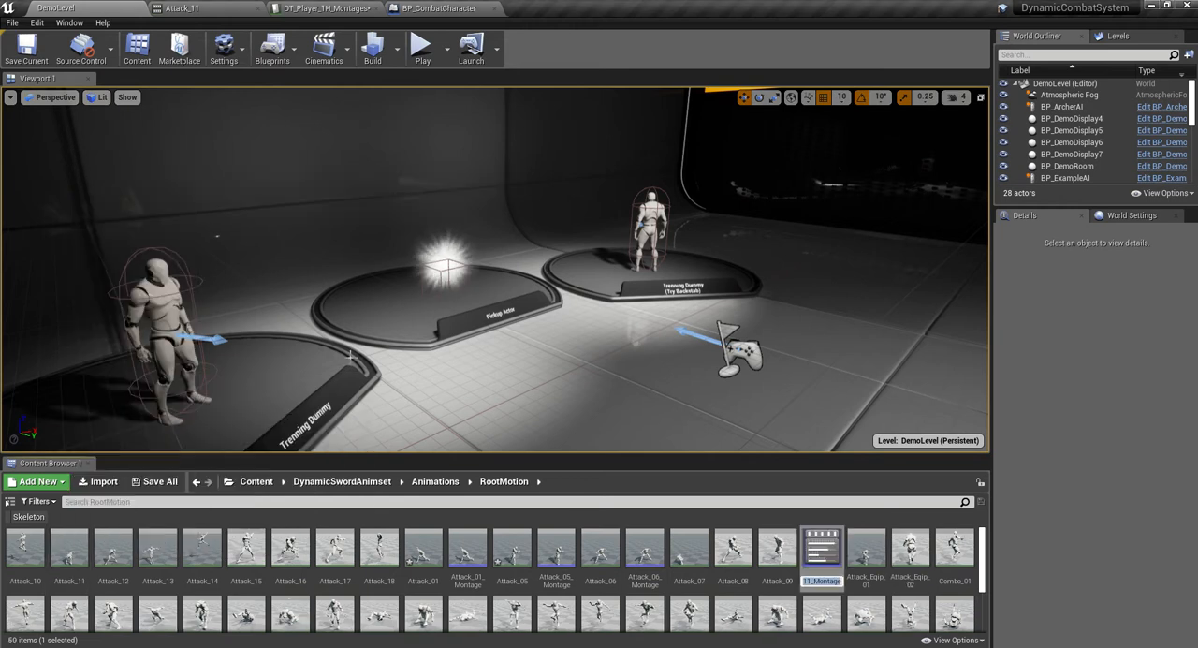
- Open Attack_01_Montage and copy all of its notifies: HitBox, CUE_SwingSmall, AN_RotateOwner, InpBuffer and IgnoreRM
double_click(476, 550)
drag(955, 382, 956, 475)
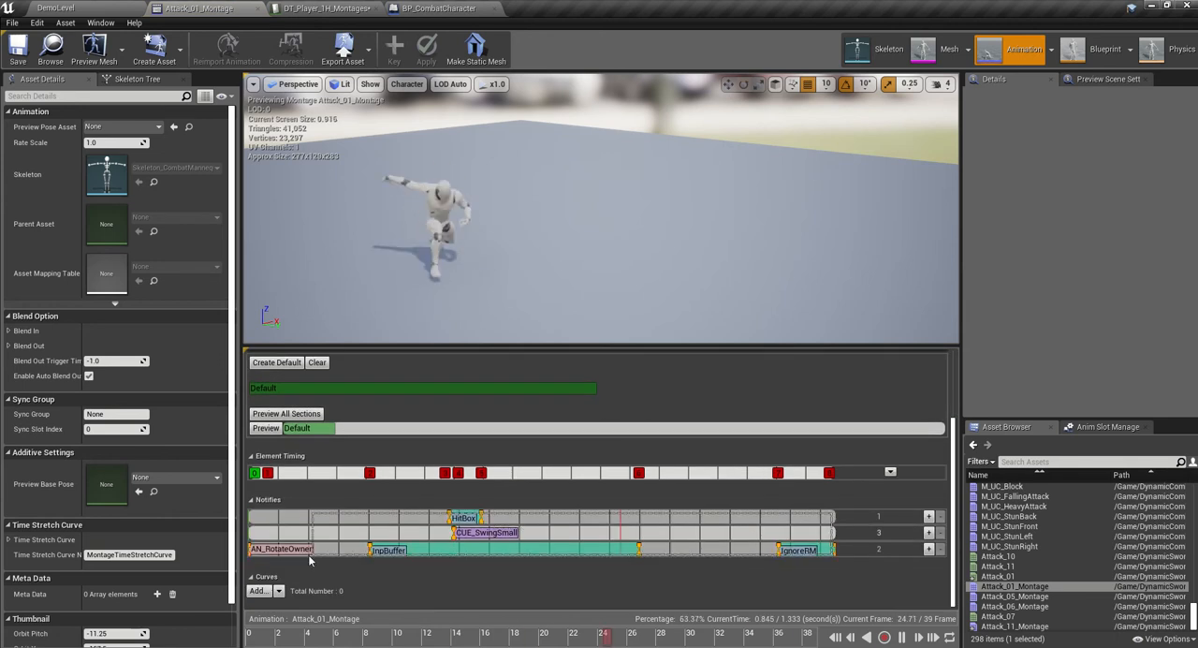
click(281, 549)
right_click(371, 552)
click(398, 565)
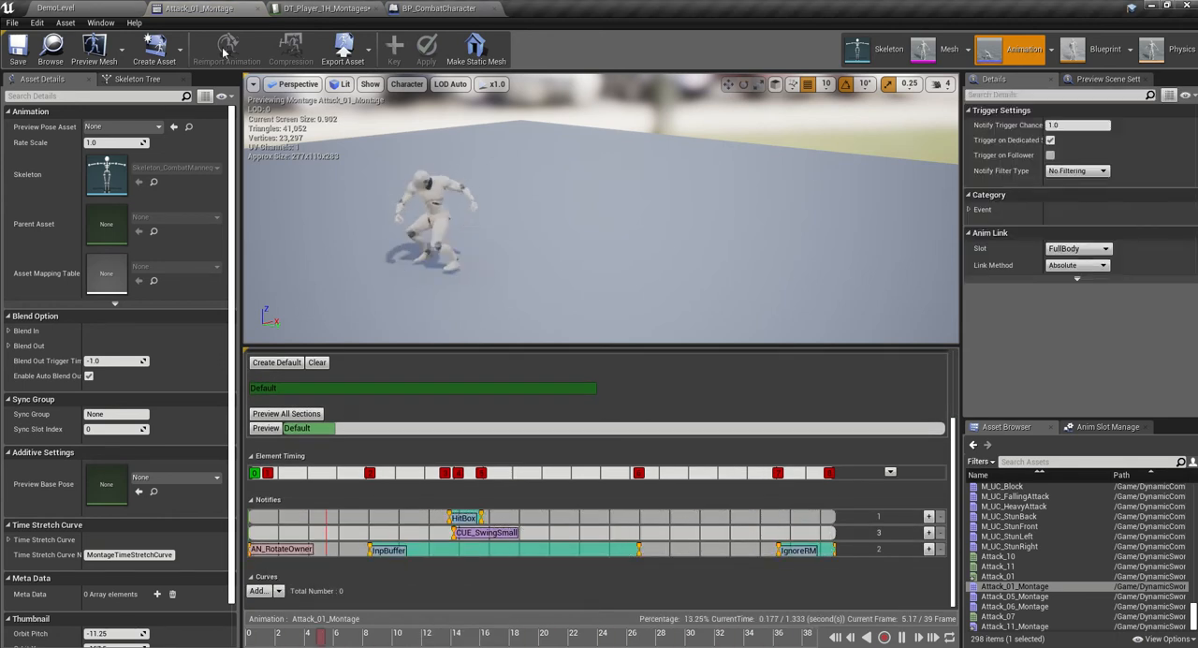
- Open Attack_11_Montage from the RootMotion folder and set its montage slot to DefaultGroup.FullBody
key(ctrl+Tab)
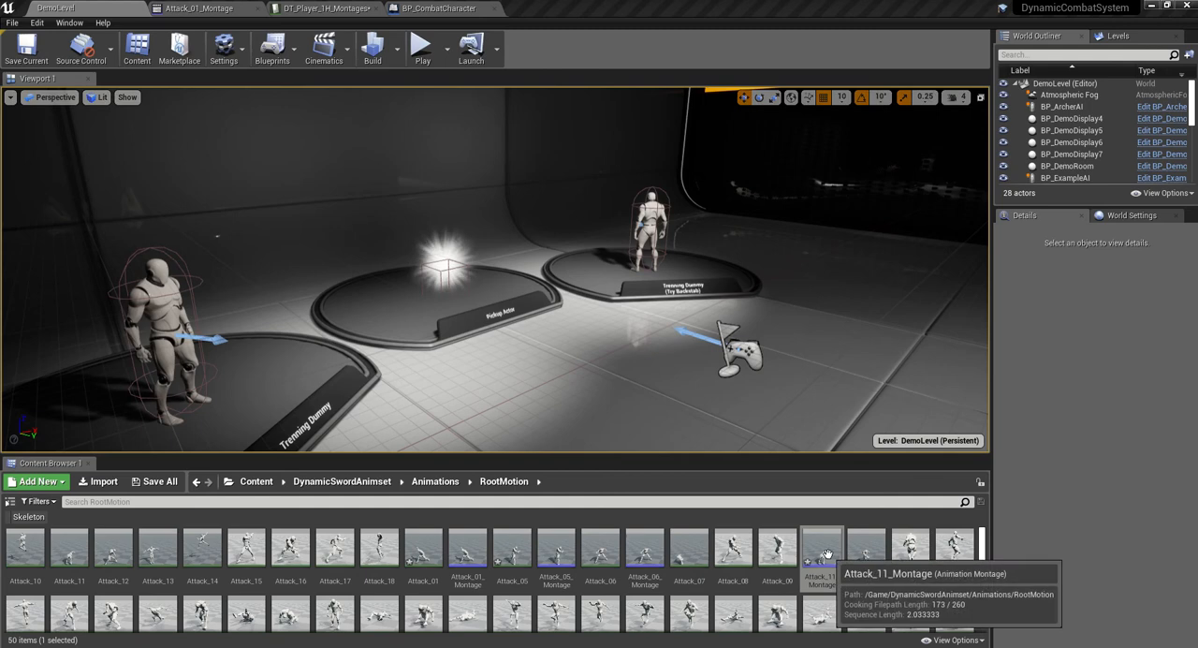
double_click(824, 553)
click(926, 406)
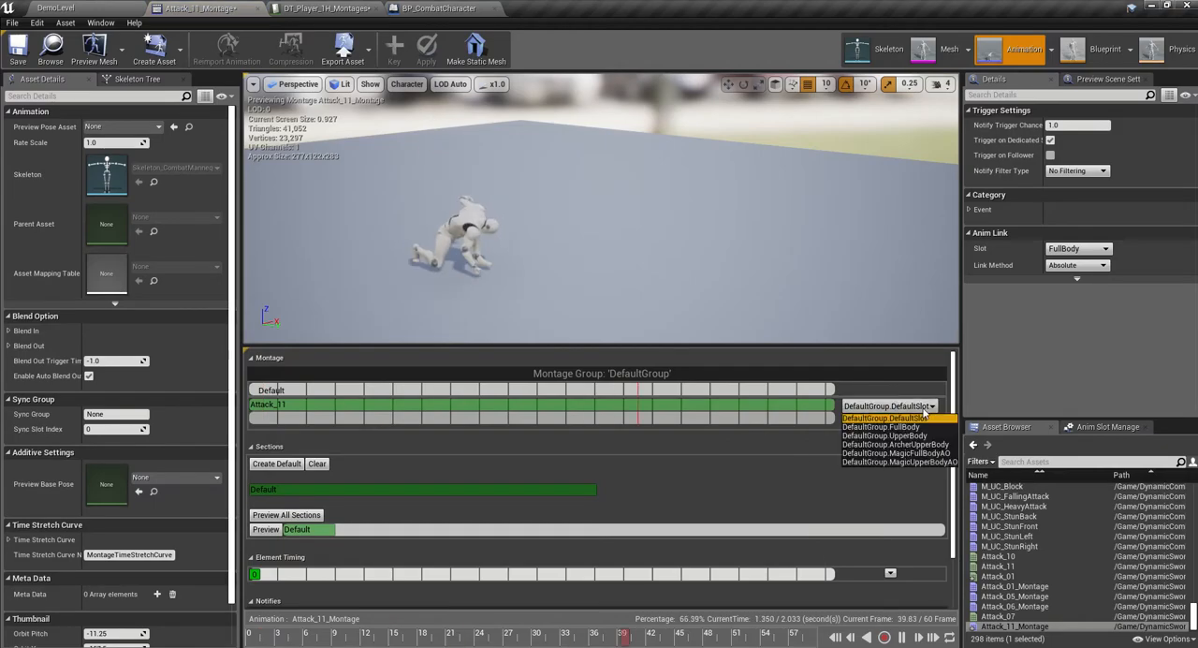
click(915, 427)
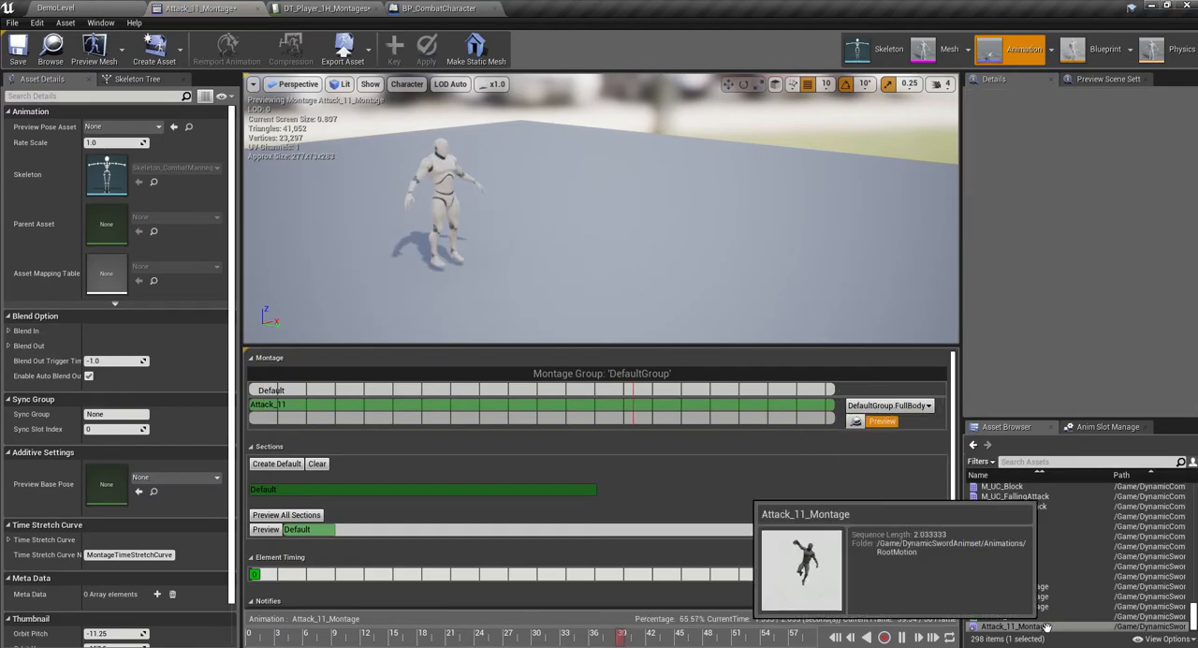
- Paste the copied notifies at the start of the Attack_11_Montage notify track
drag(954, 465, 951, 549)
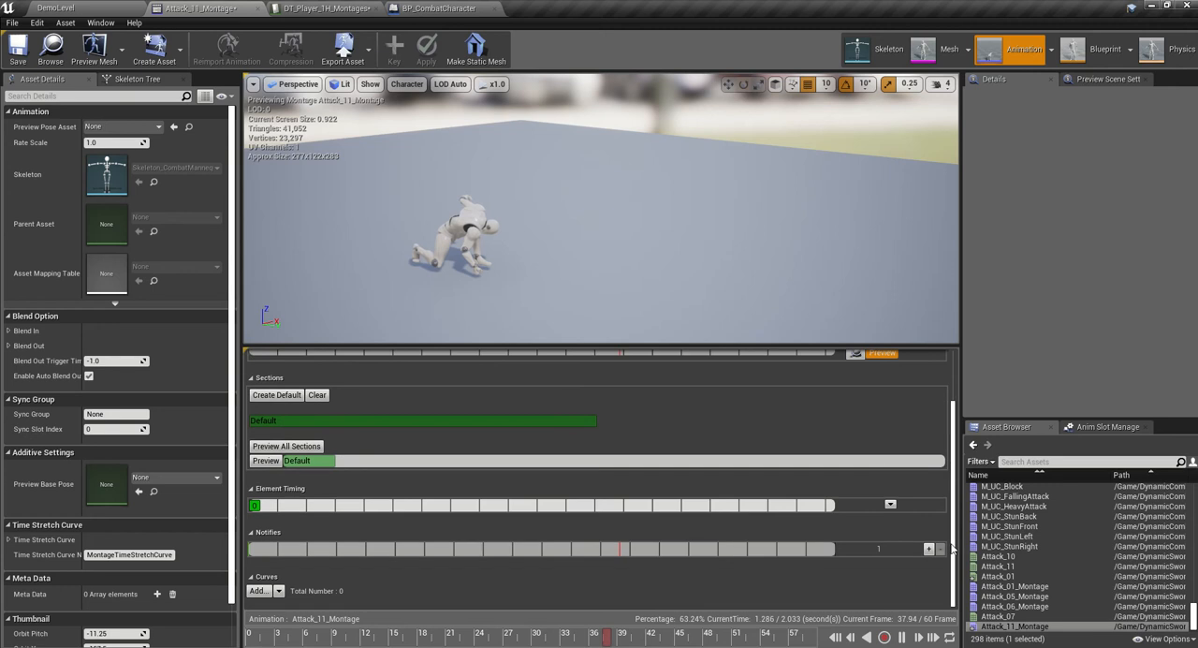
right_click(251, 552)
click(286, 508)
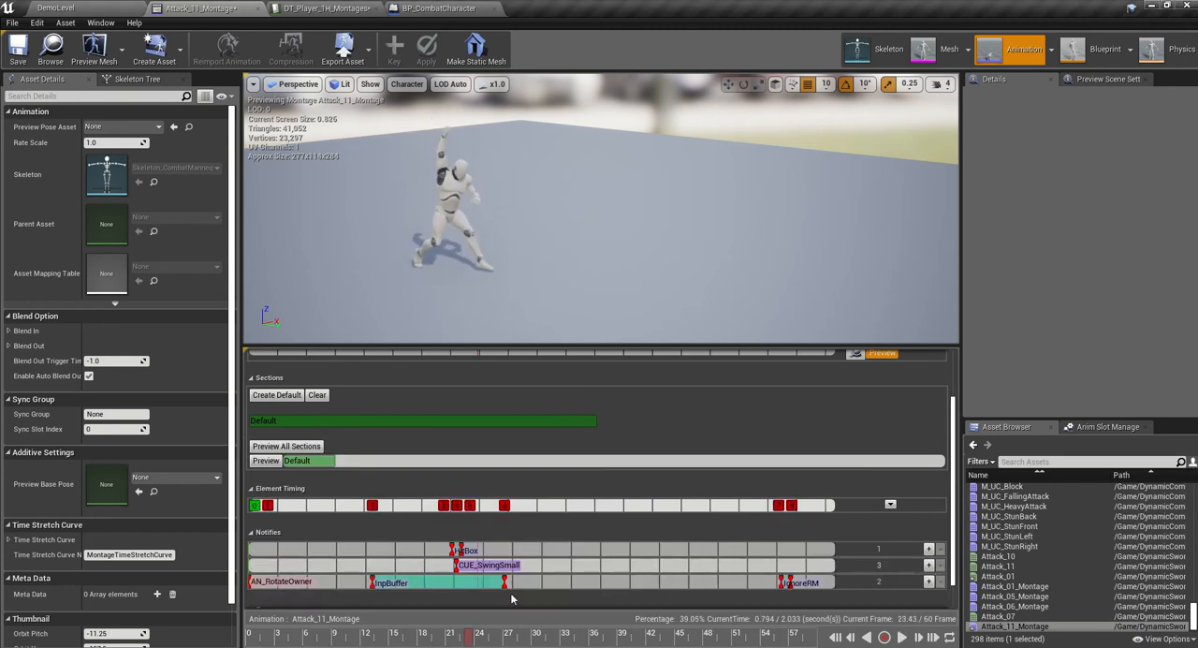
- Lengthen the InpBuffer notify over most of the attack and fit the HitBox notify to the downward swing at about frames 23 to 27
drag(507, 582, 717, 581)
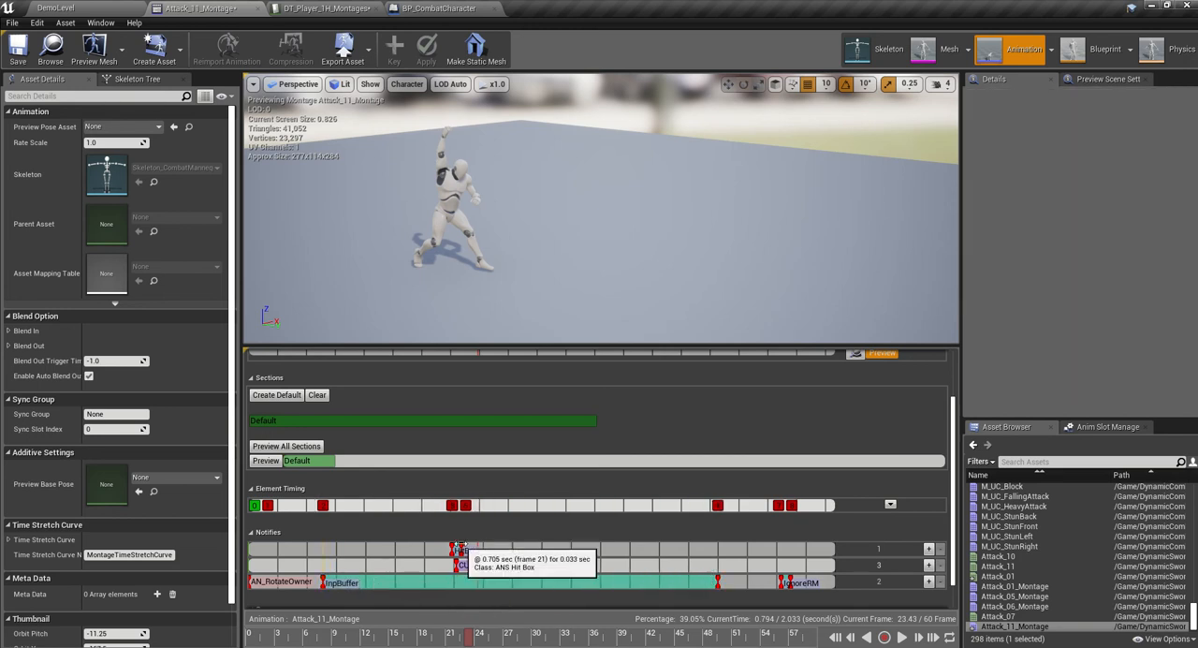
click(459, 550)
drag(462, 550, 511, 550)
drag(470, 642, 487, 640)
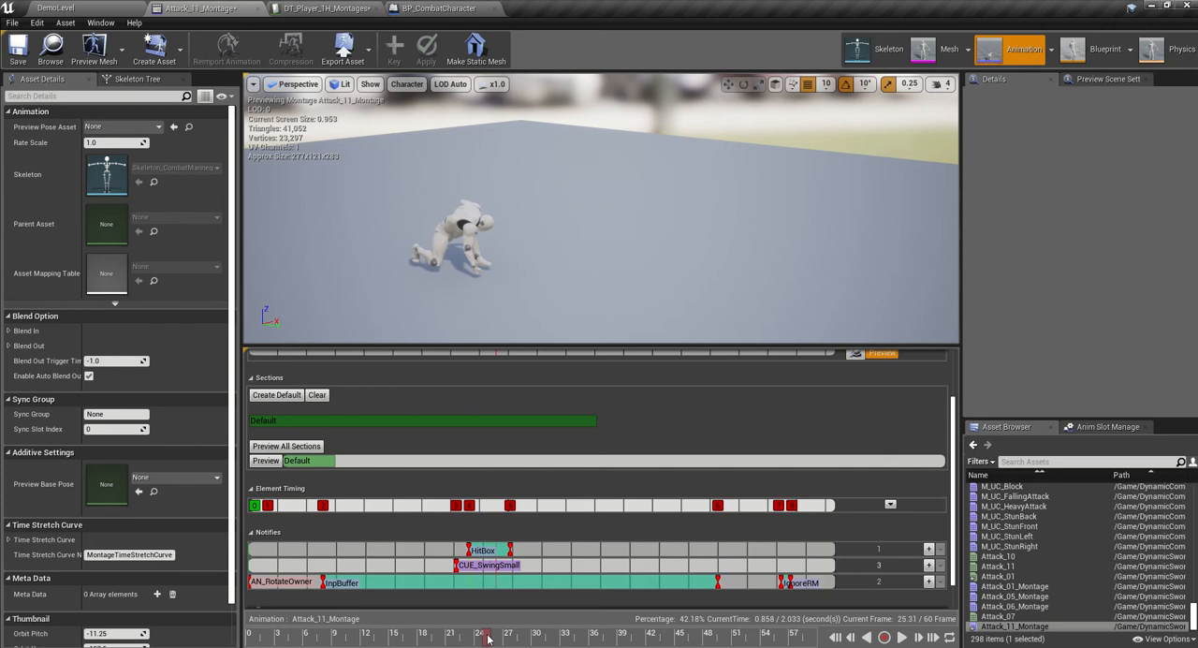
click(499, 550)
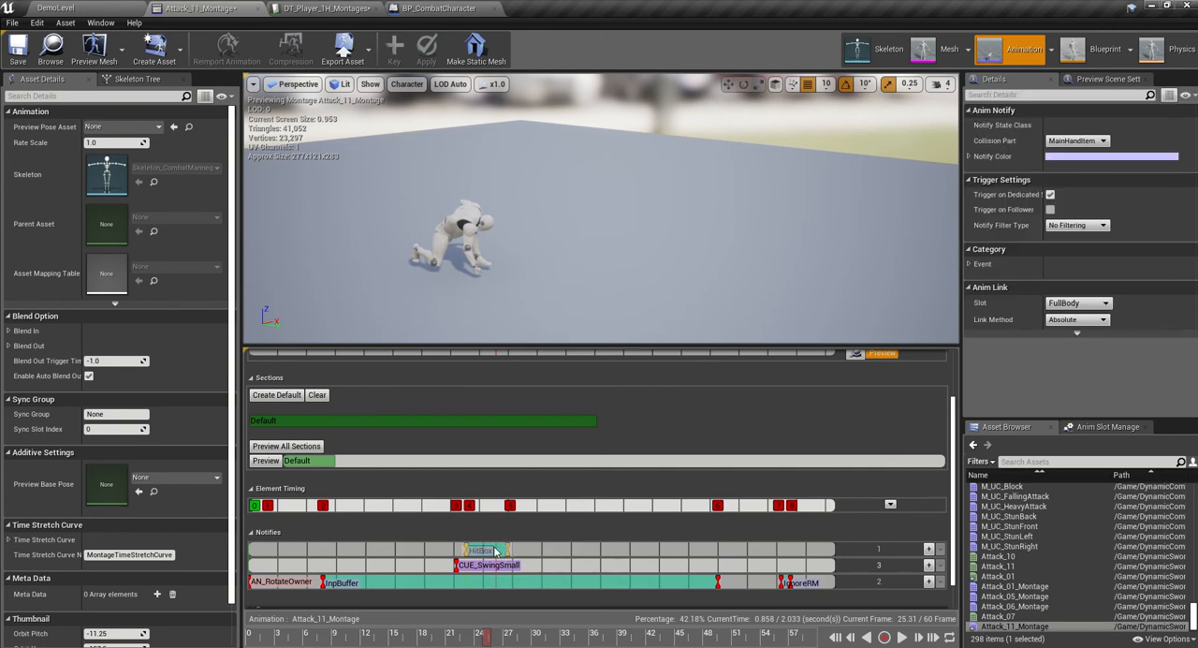
- Move the CUE_SwingSmall sound notify to about frame 24, matching the start of the swing
click(511, 565)
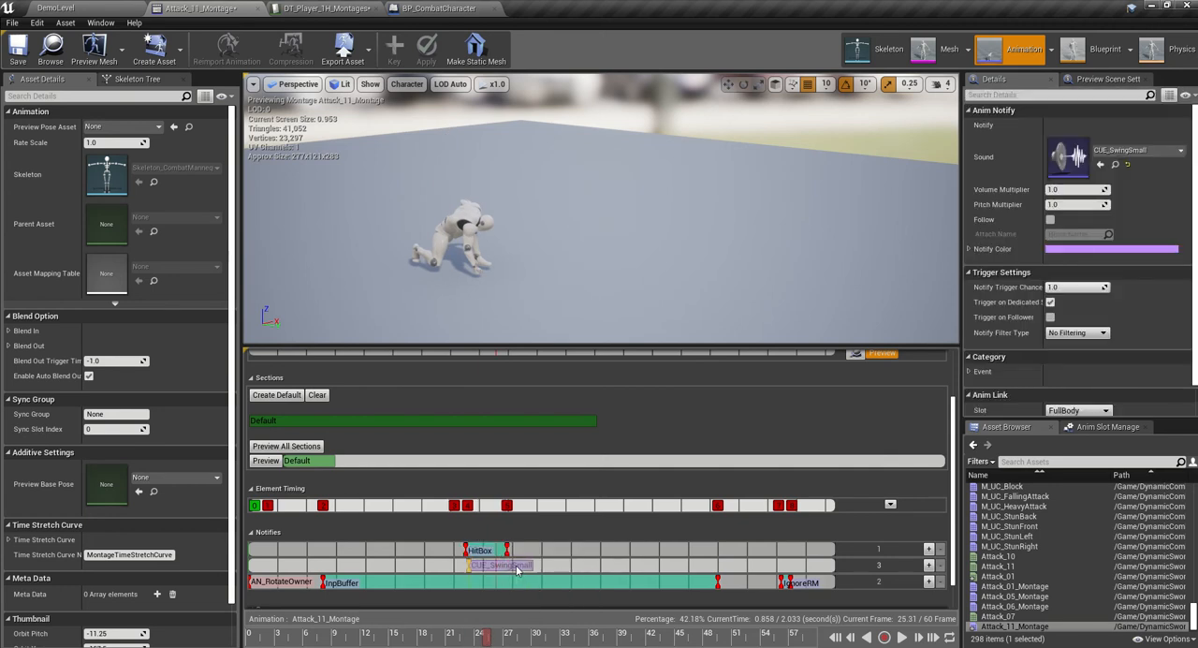
drag(518, 570, 516, 571)
mouse_move(486, 640)
mouse_down()
mouse_move(456, 637)
mouse_move(474, 634)
mouse_up()
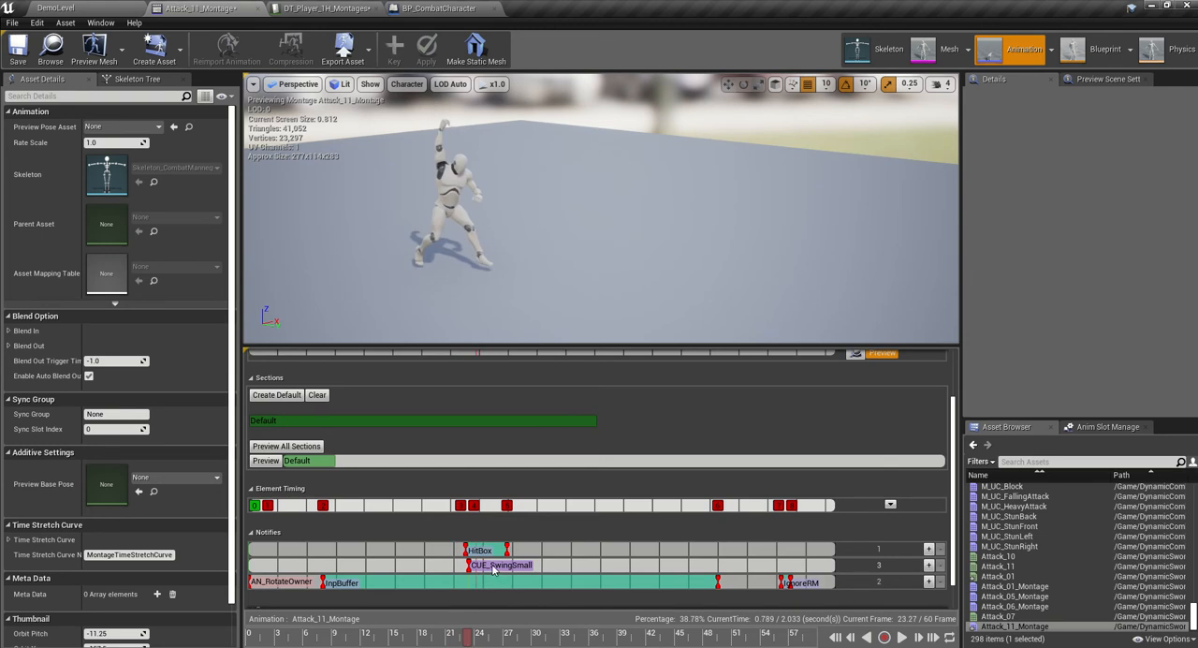
drag(493, 570, 530, 575)
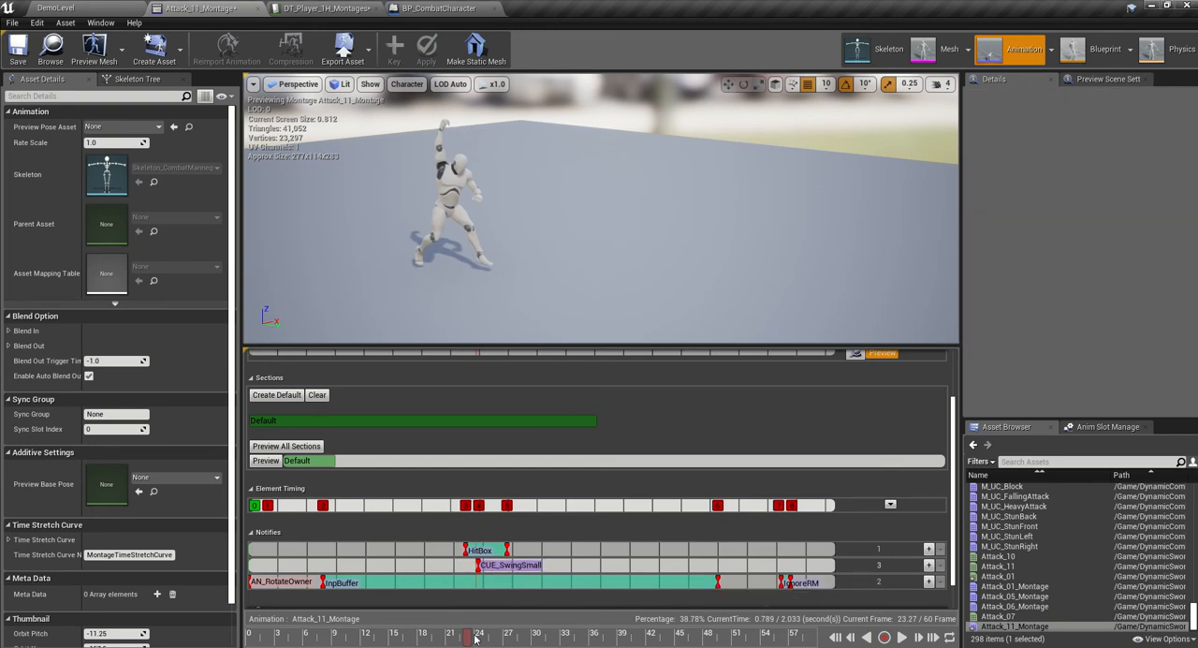
- Stretch IgnoreRM to the end of the montage, extend InpBuffer to about frame 54, and save Attack_11_Montage
drag(475, 638, 526, 633)
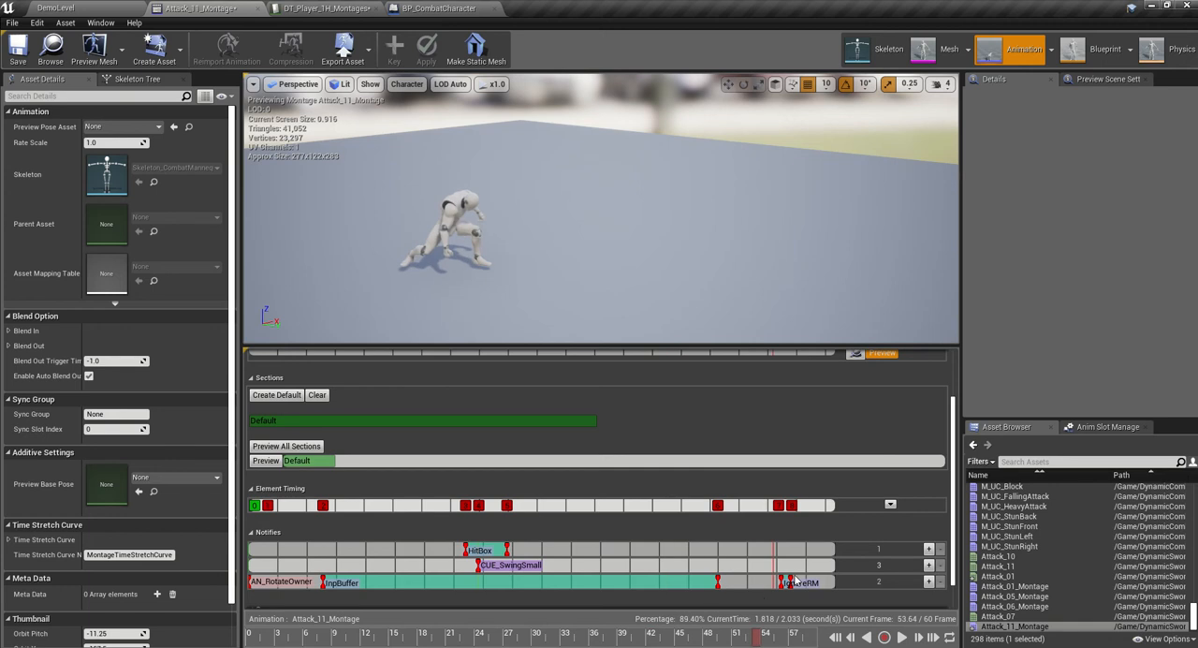
drag(794, 581, 811, 580)
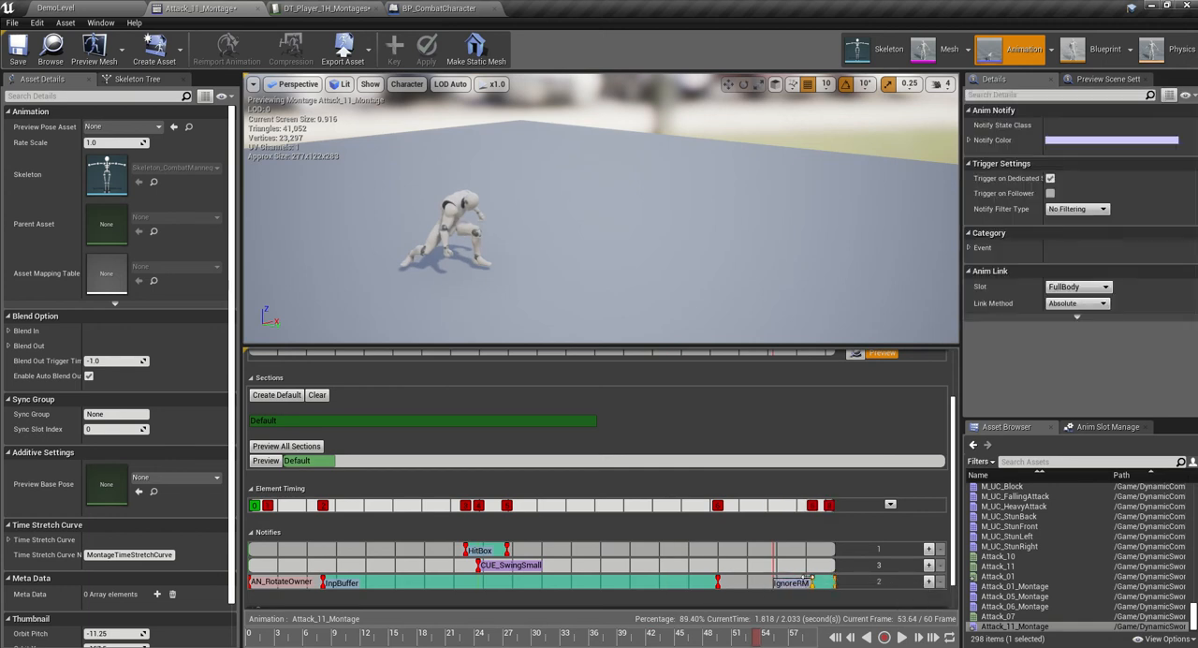
drag(717, 582, 771, 581)
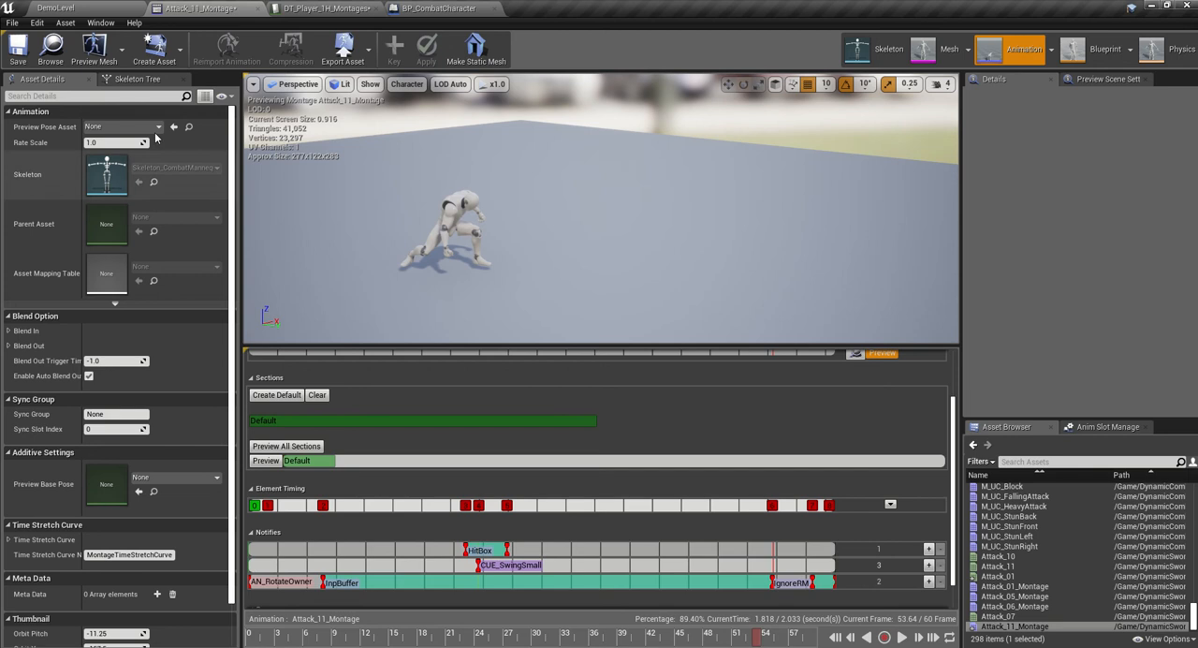
click(23, 55)
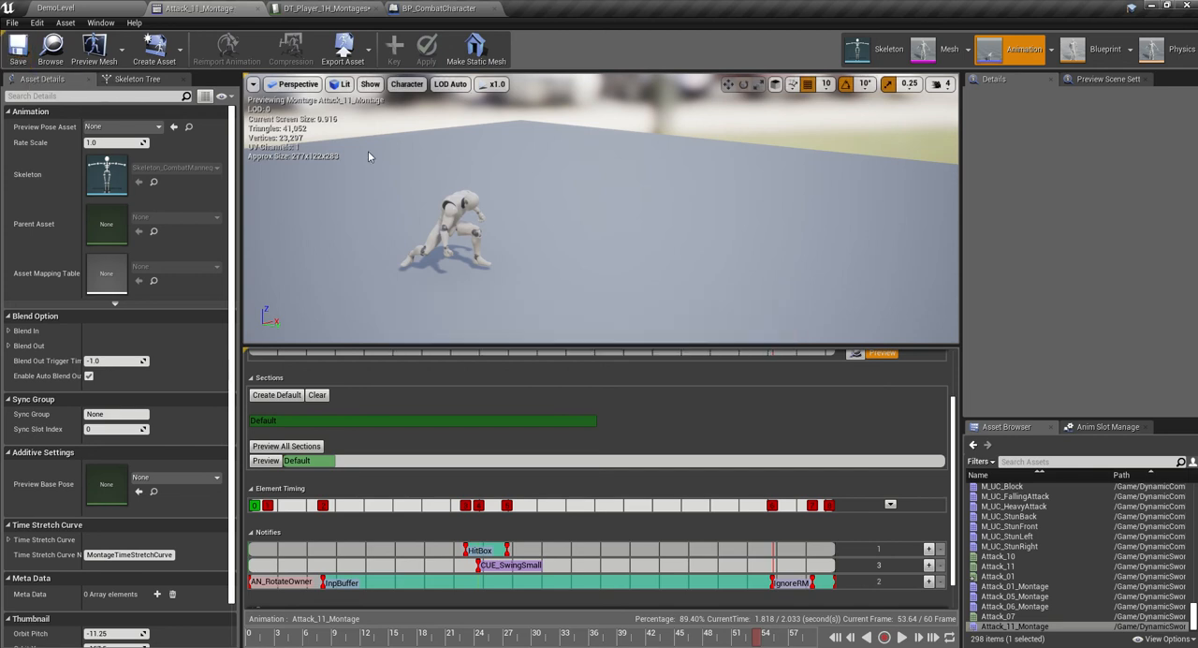
- Assign Attack_11_Montage to montage element 0 of the HeavyAttack row in DT_Player_1H_Montages and save the data table
click(125, 6)
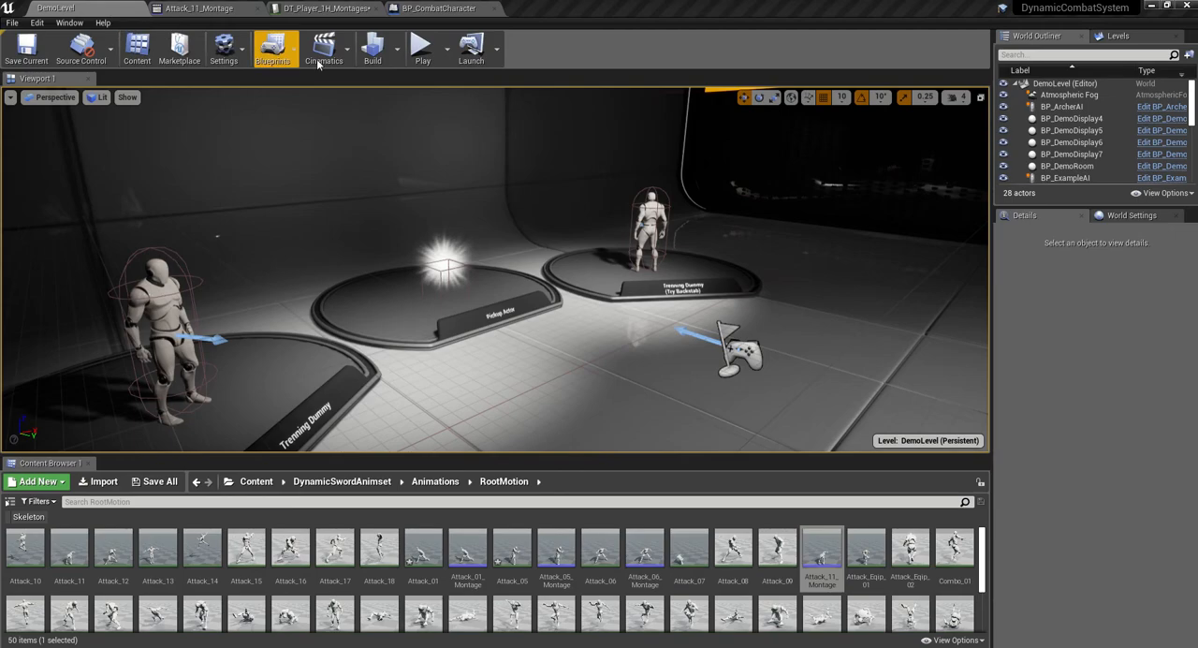
click(316, 8)
click(471, 476)
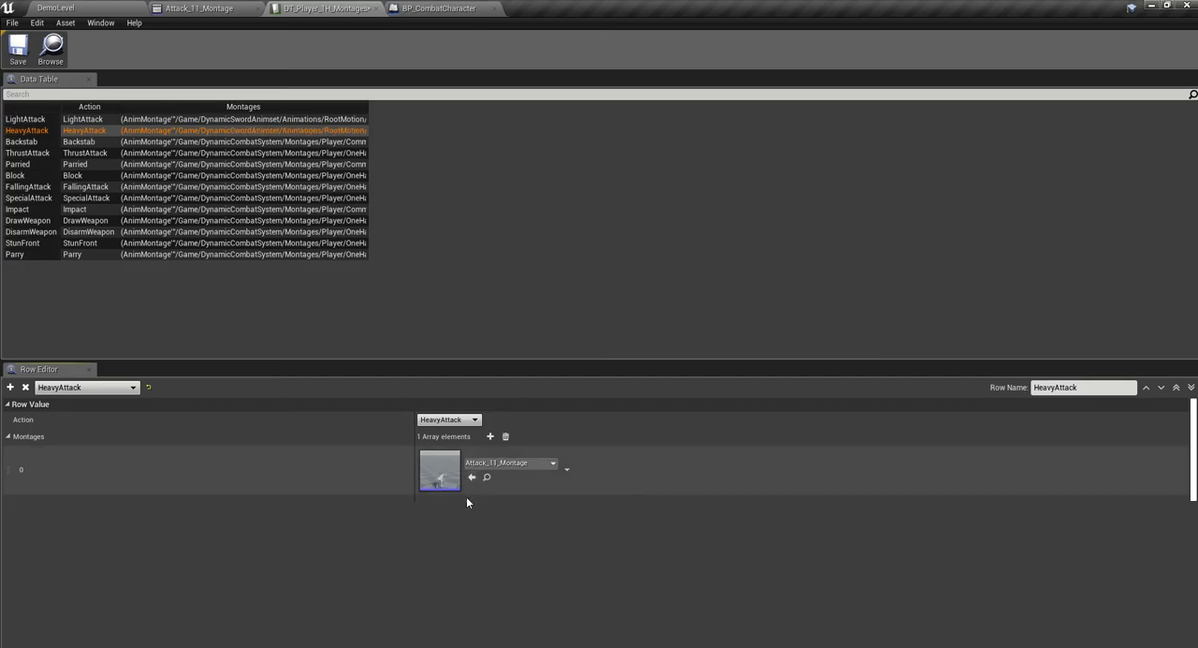
- Play DemoLevel, test the new heavy attack repeatedly in the open and near the enemies, and end the play session
click(65, 8)
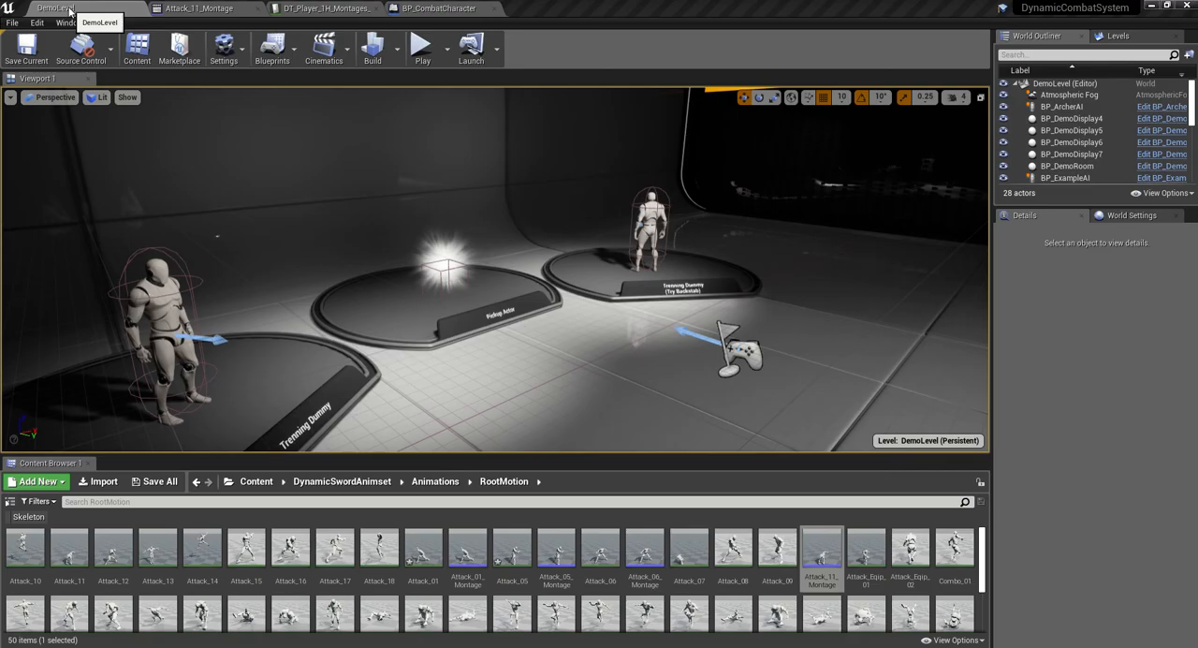
click(423, 45)
click(495, 269)
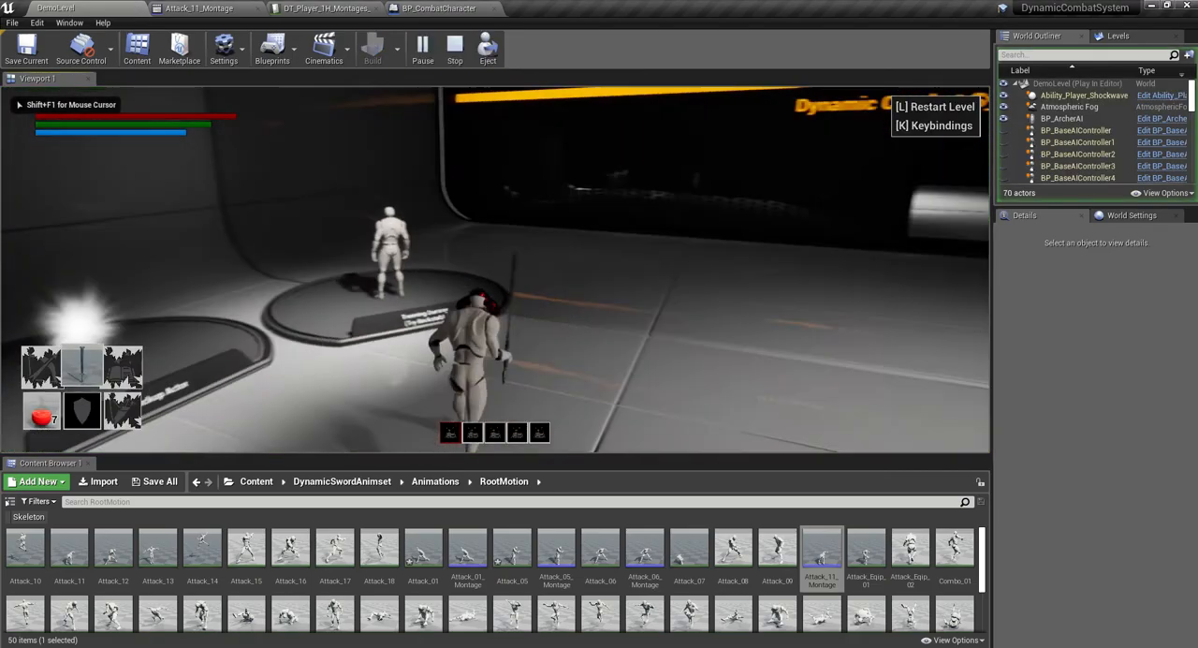
click(495, 269)
click(495, 270)
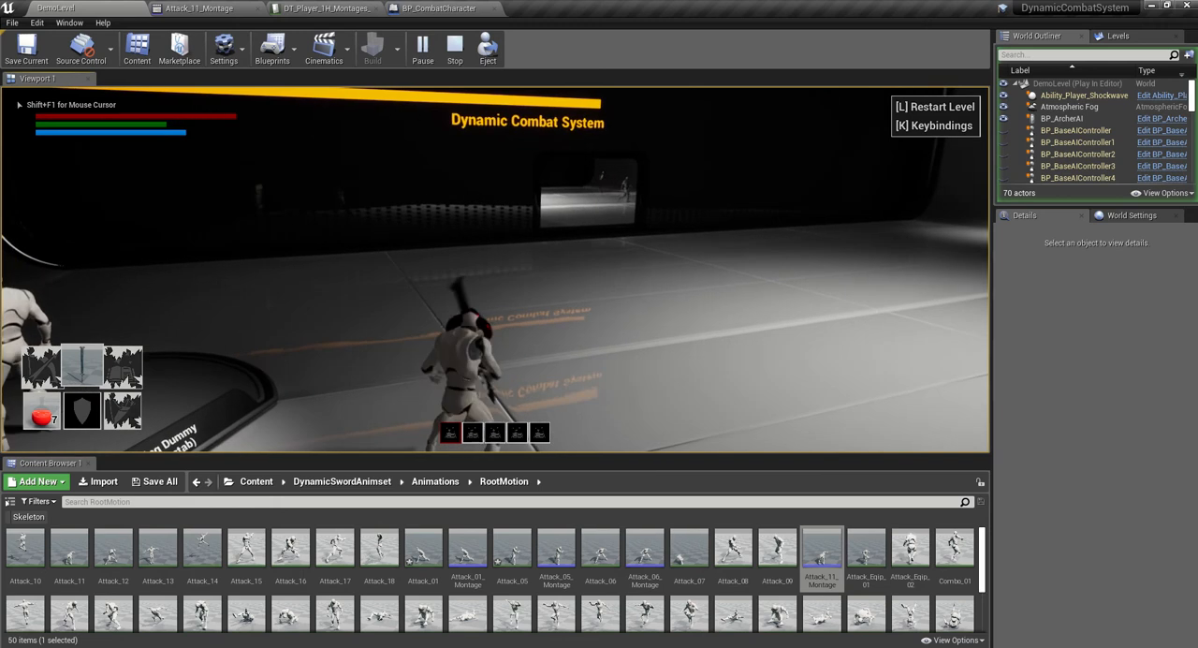
click(495, 270)
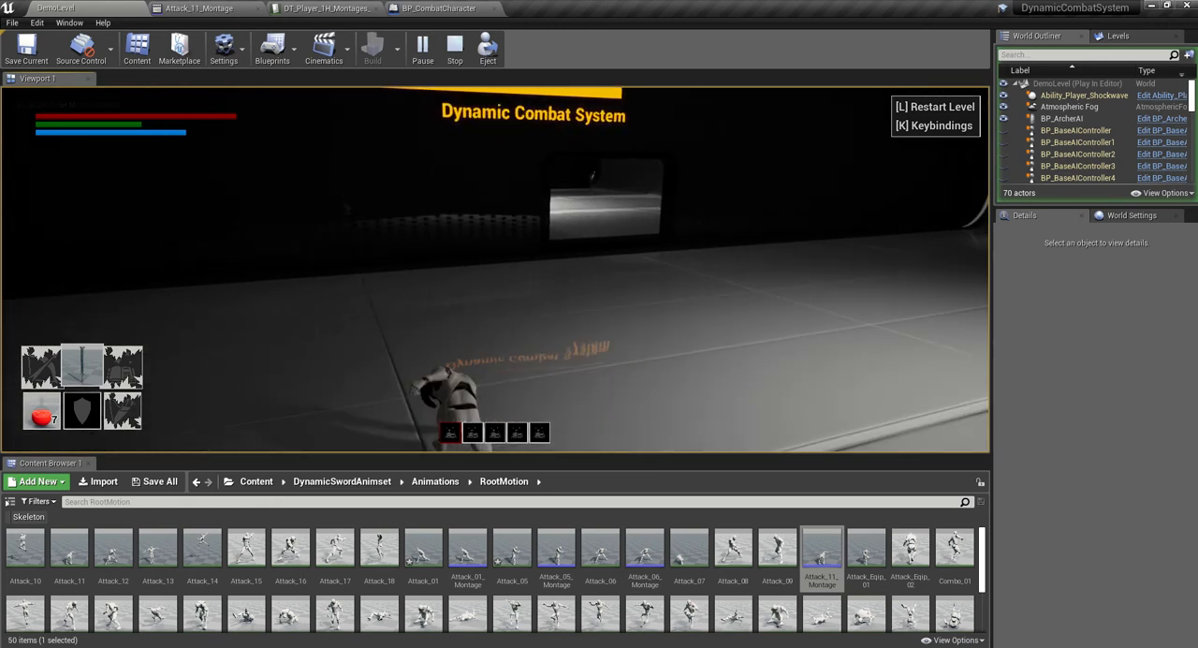
click(495, 270)
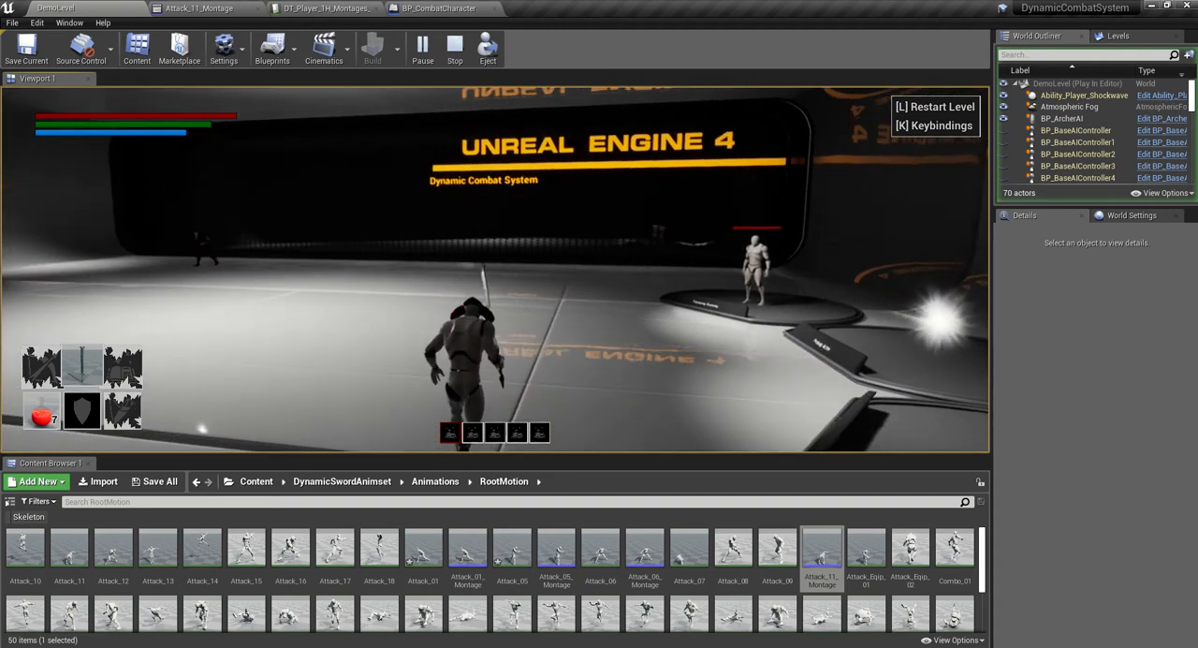
click(495, 270)
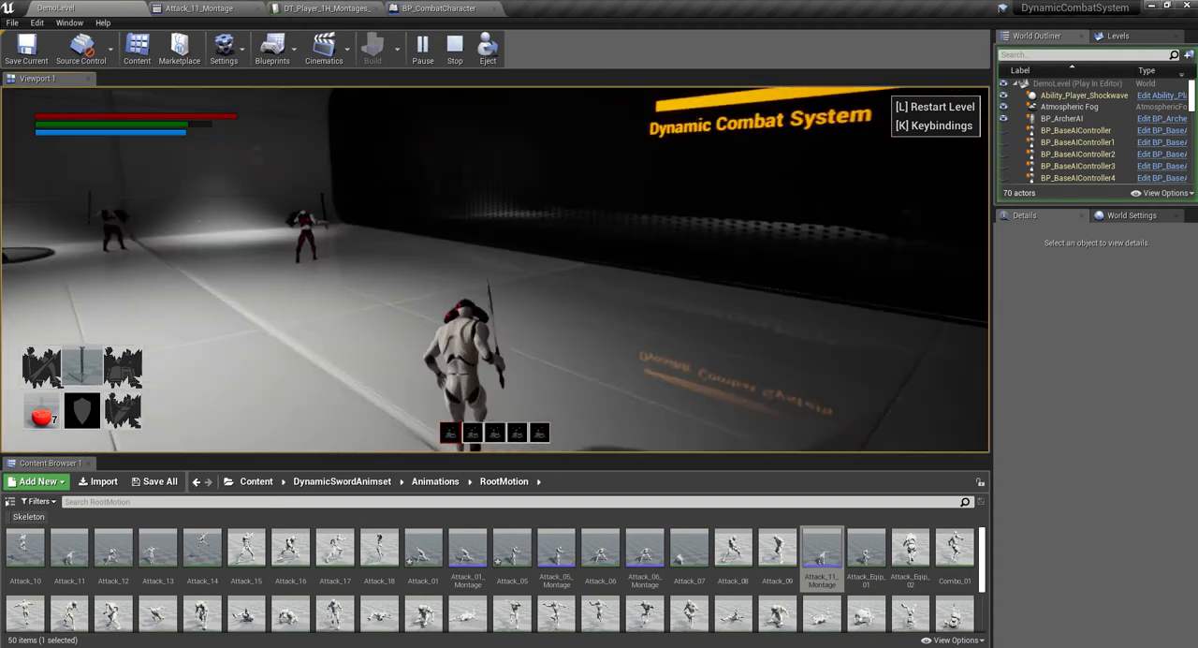
click(495, 269)
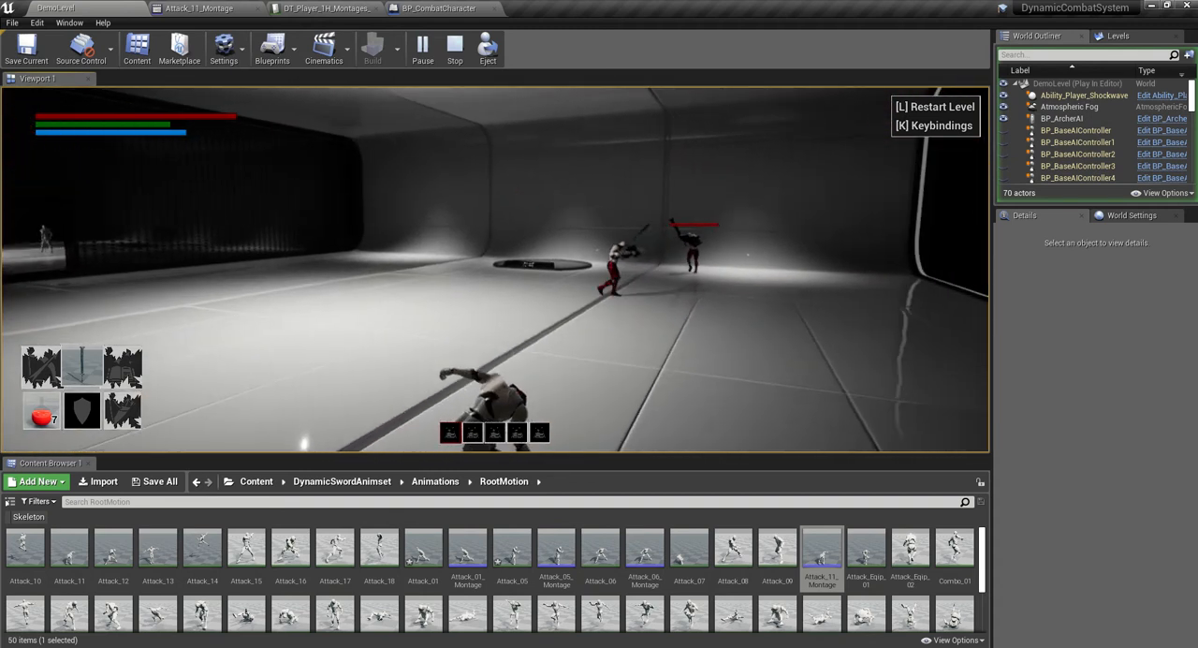
click(495, 270)
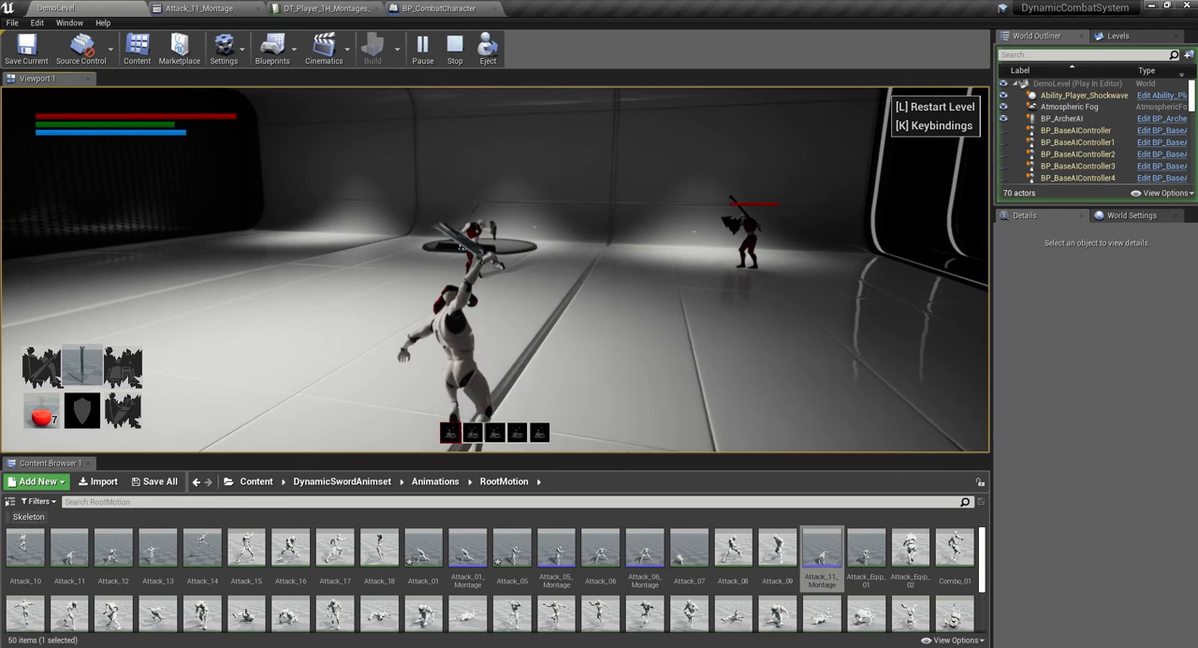
click(495, 270)
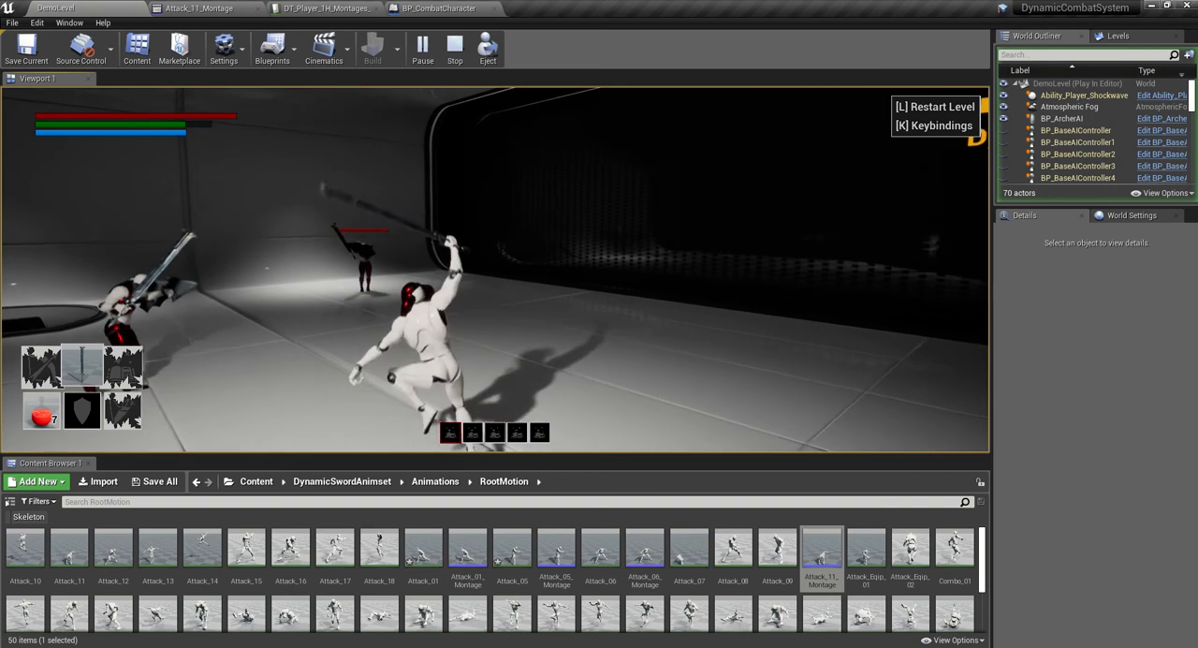
key(Escape)
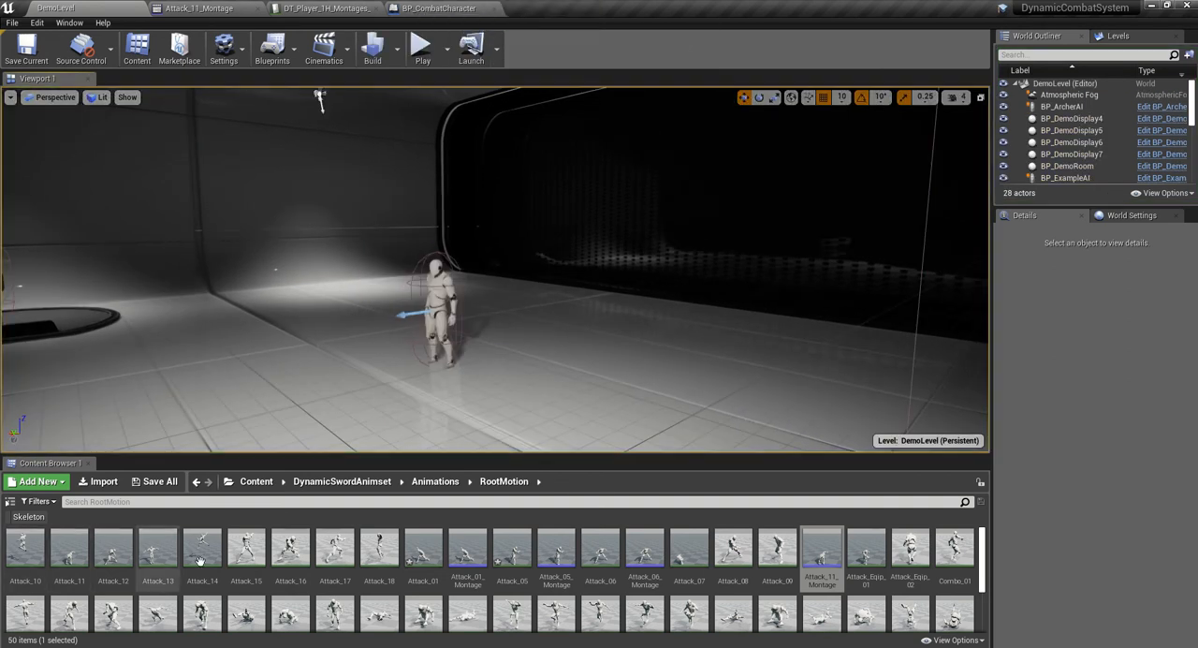
- Turn off EnableRootMotion on the Attack_11 animation, save it, and return to the level editor
double_click(69, 547)
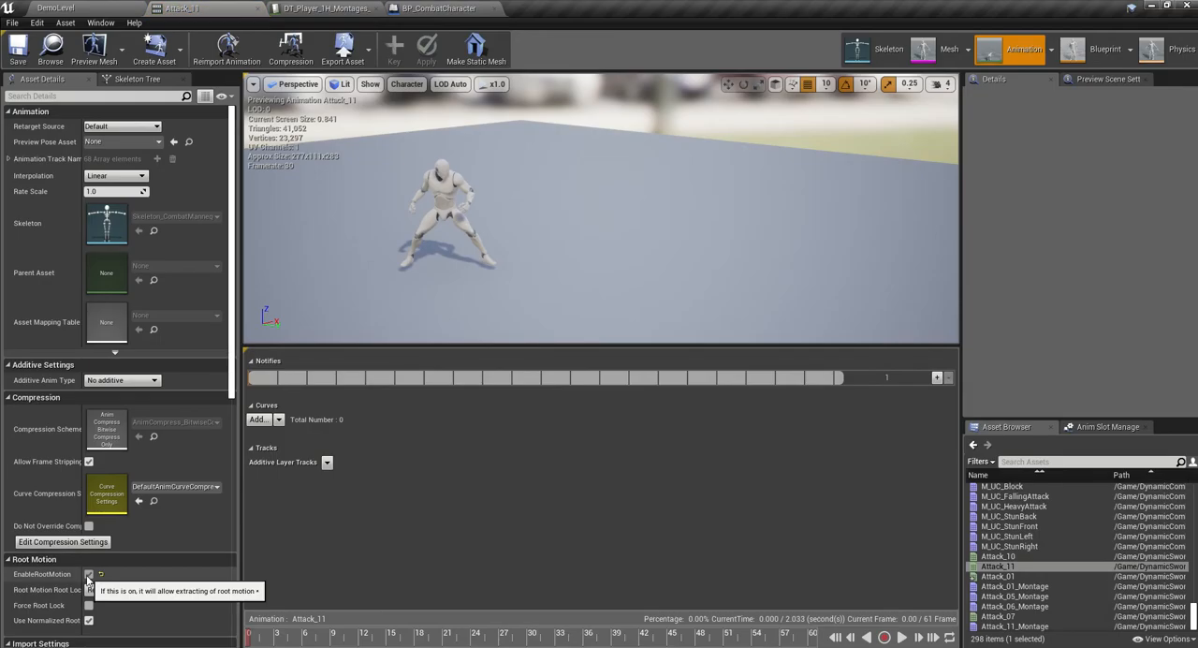
click(89, 573)
click(32, 45)
click(127, 11)
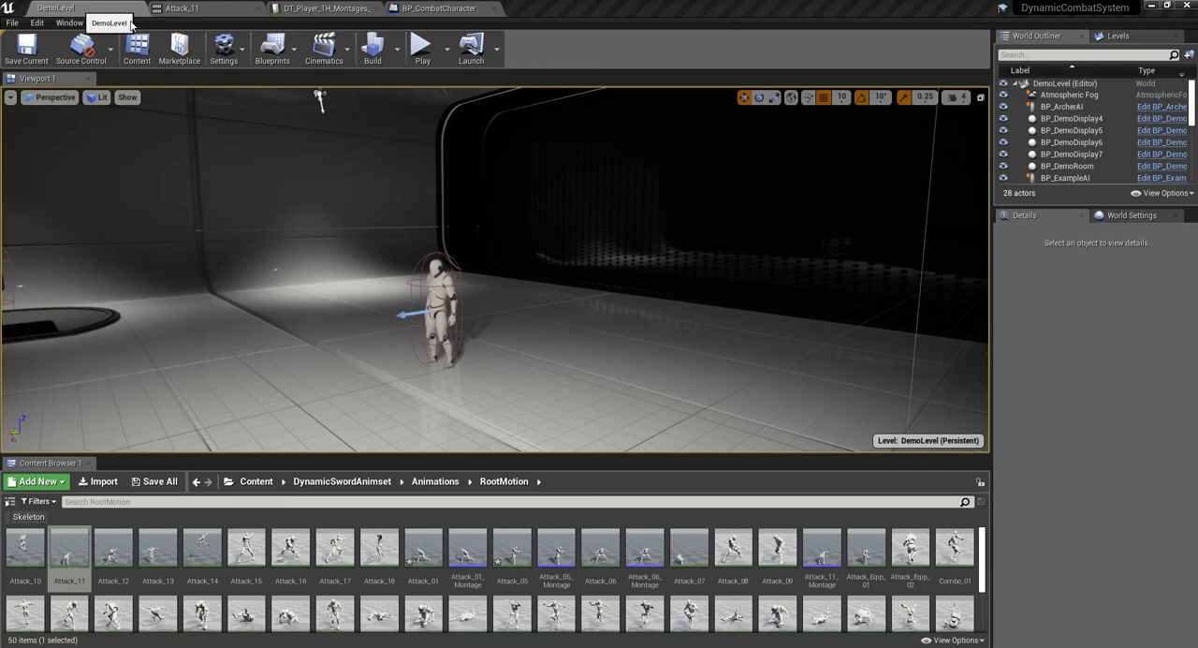
- Play DemoLevel, test the heavy attack with root motion disabled near the enemies, and end the play session
click(423, 54)
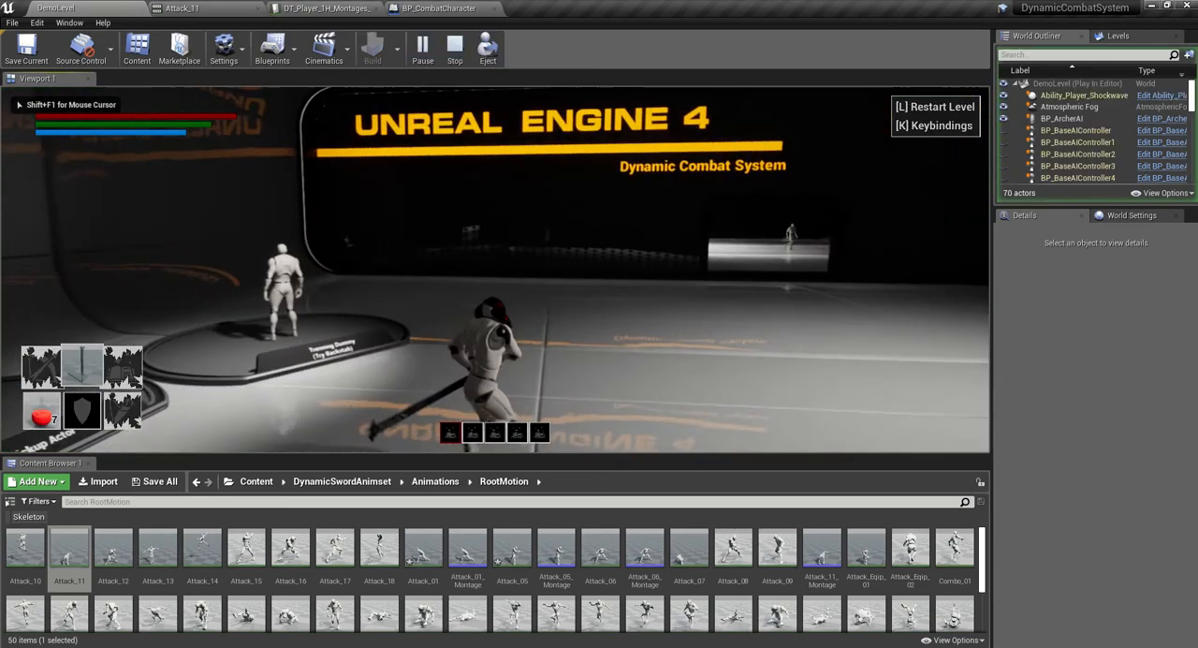
click(495, 269)
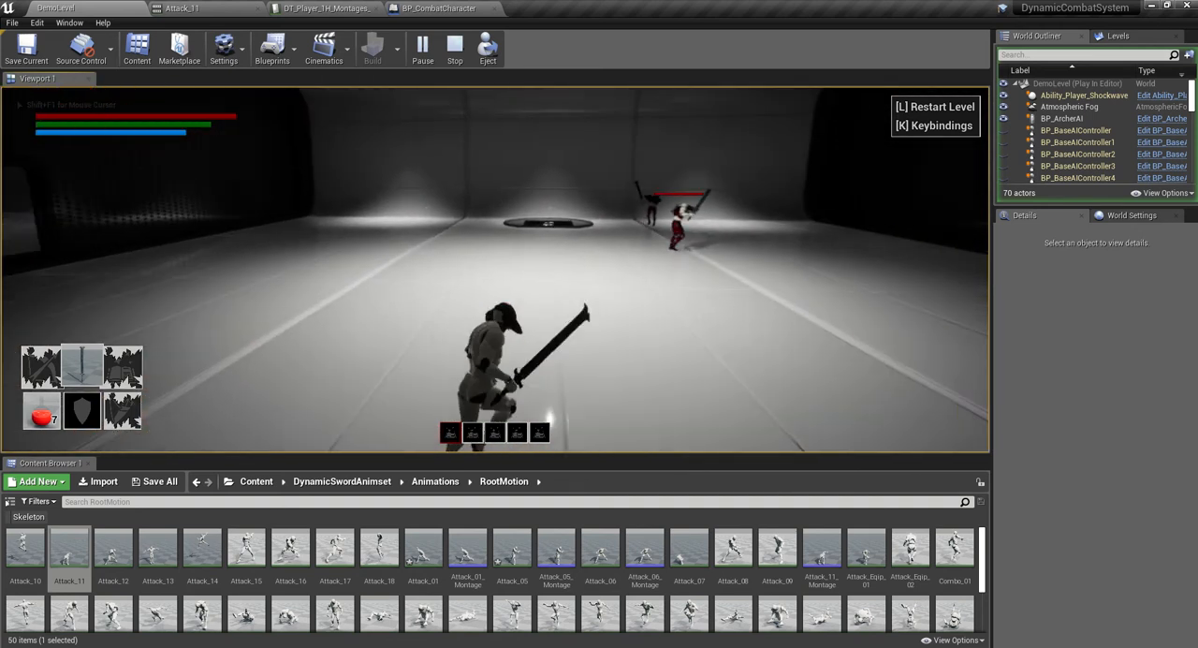
click(495, 269)
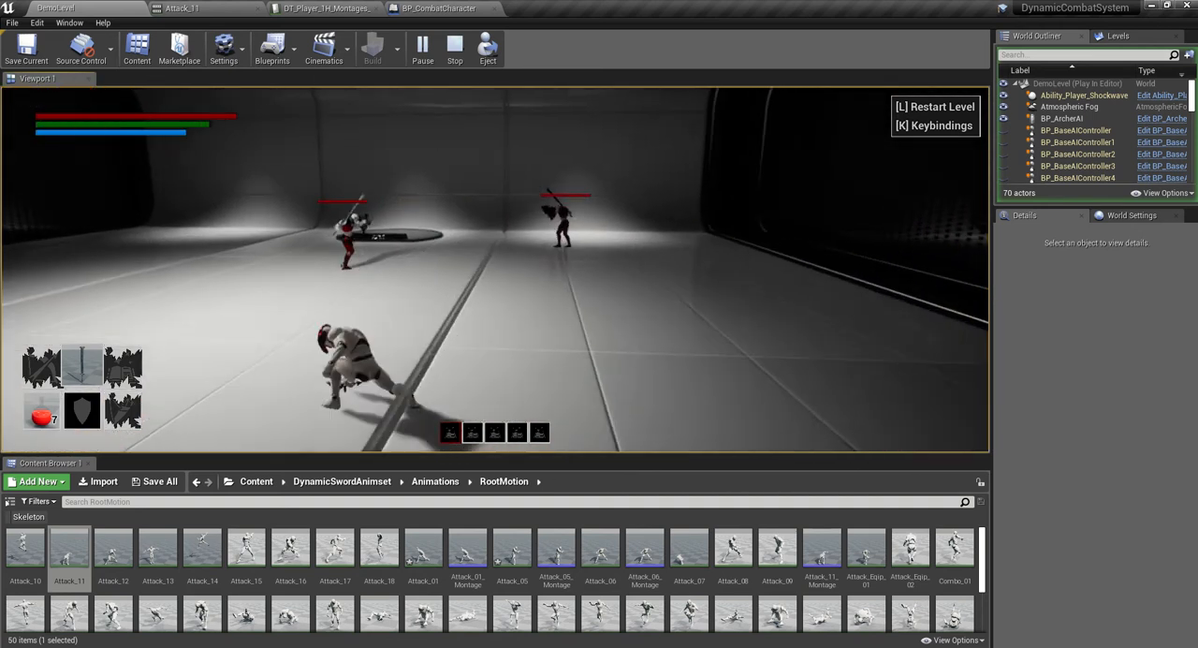
key(Escape)
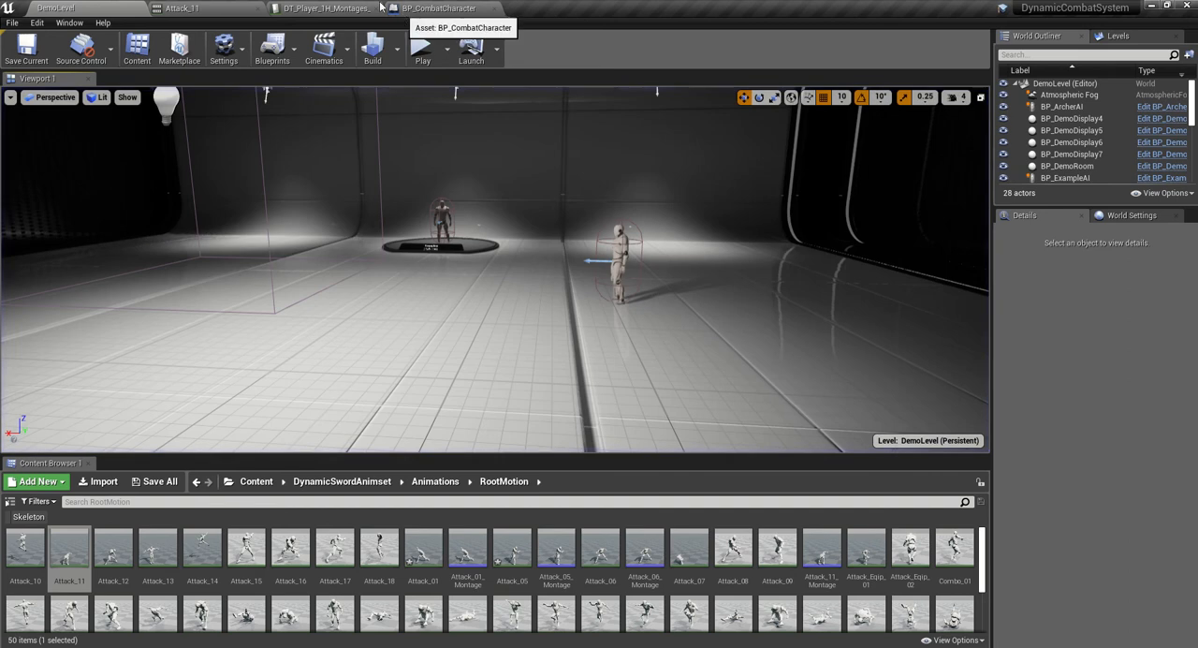
- Turn EnableRootMotion back on for the Attack_11 animation, save it, and return to the level editor
click(182, 8)
click(323, 9)
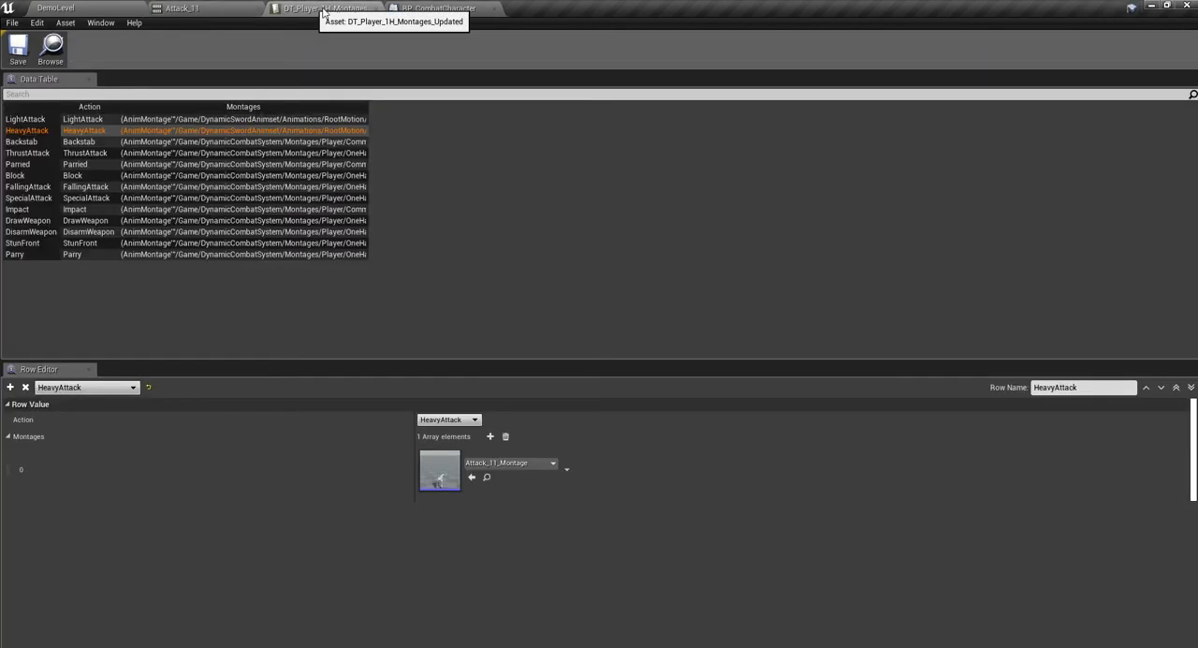
click(432, 10)
click(328, 9)
click(182, 8)
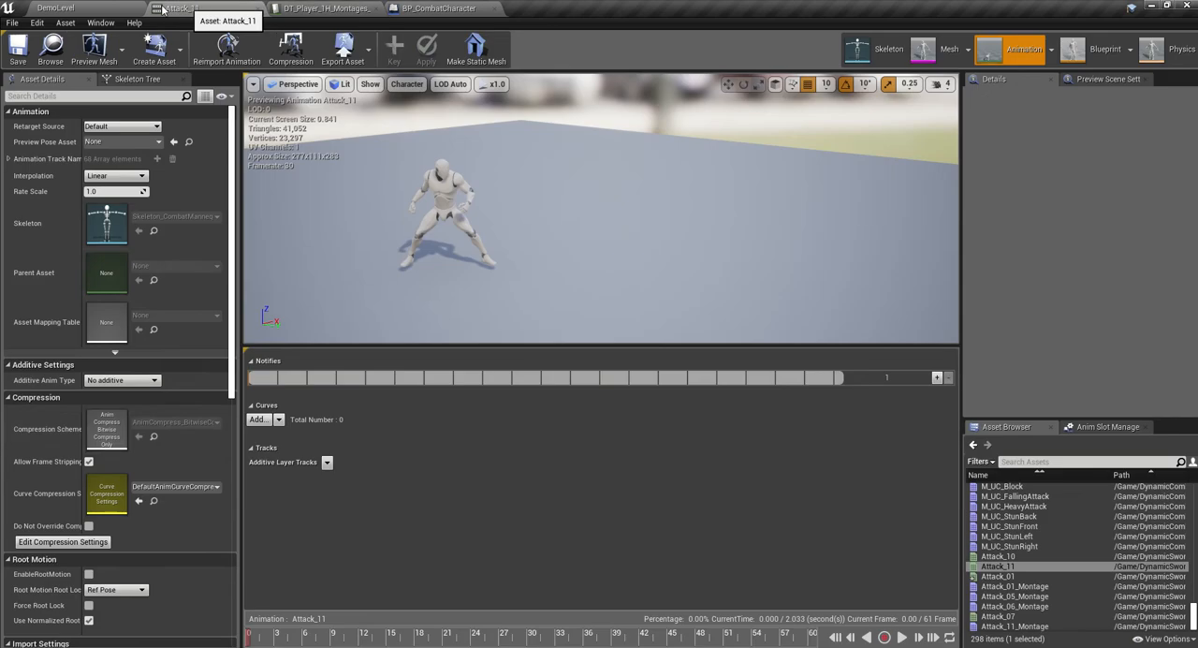
click(89, 575)
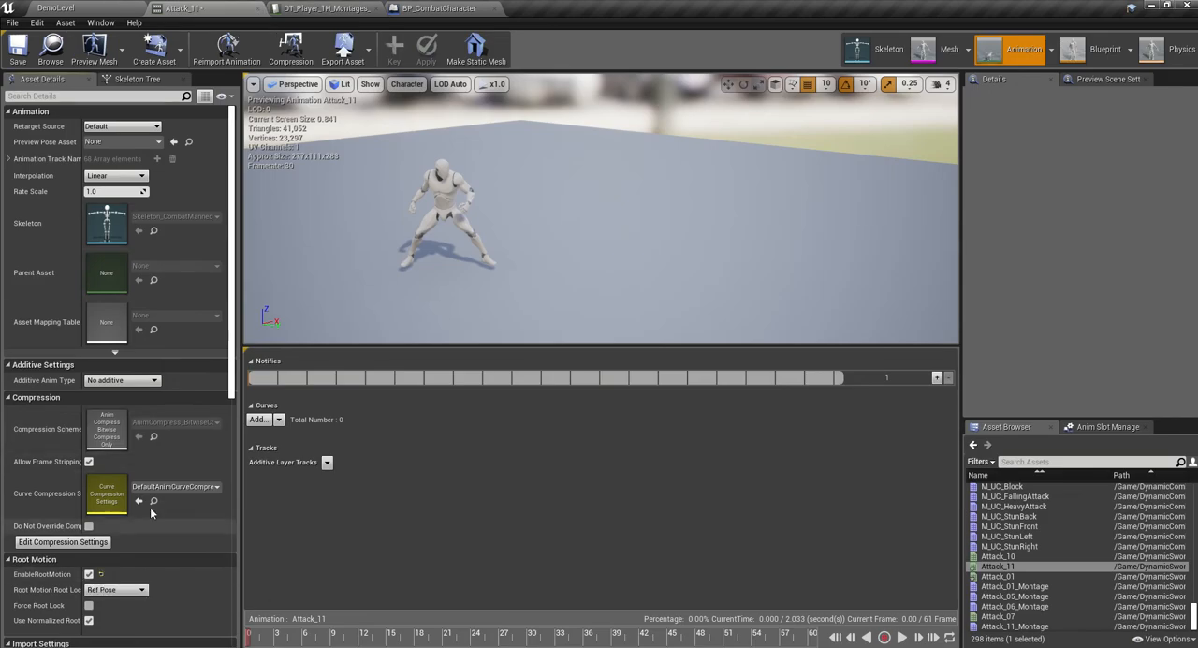
click(98, 8)
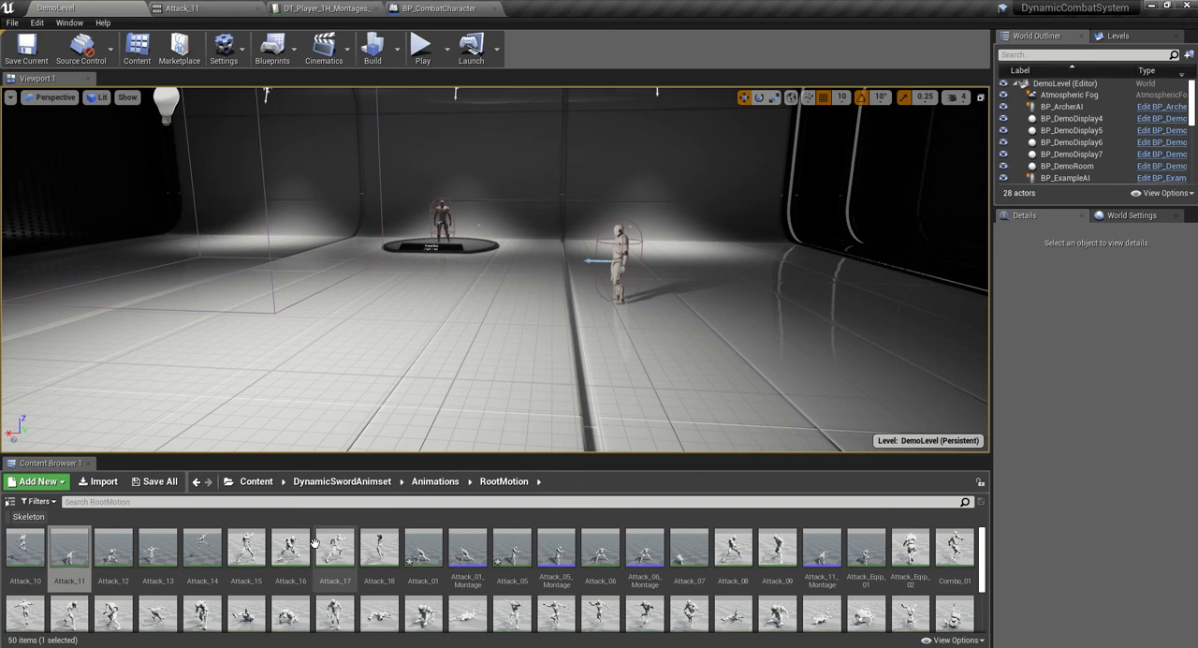
- Open the Attack_12 animation, play its preview, and return to the level editor
click(122, 558)
double_click(122, 558)
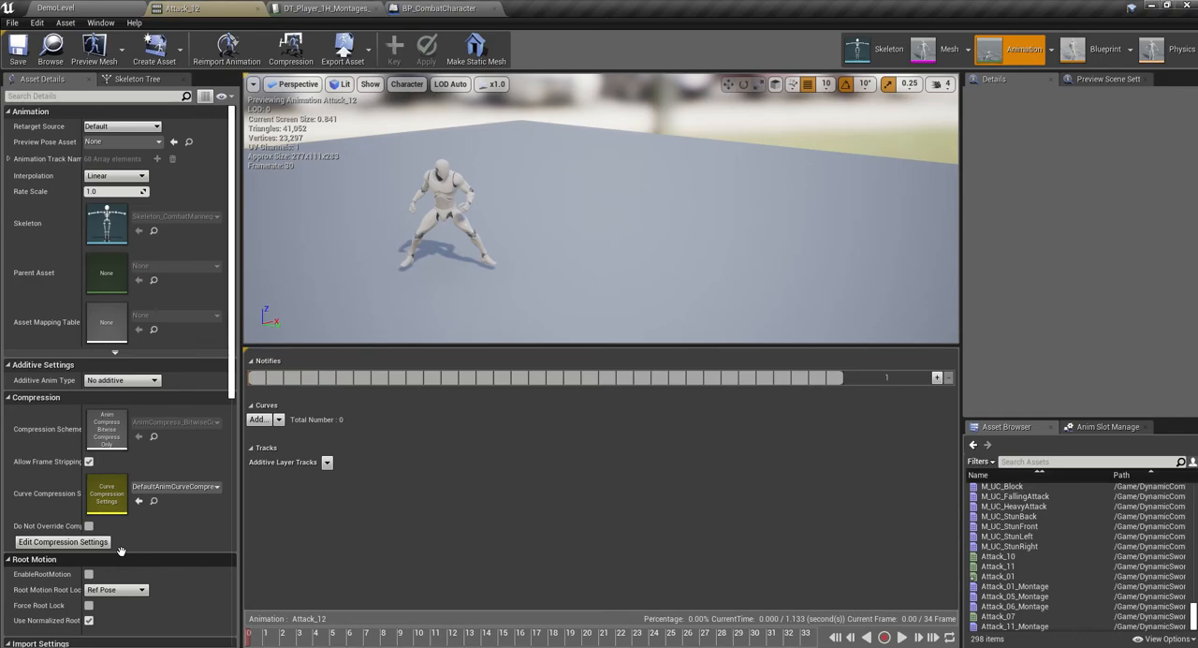
click(902, 637)
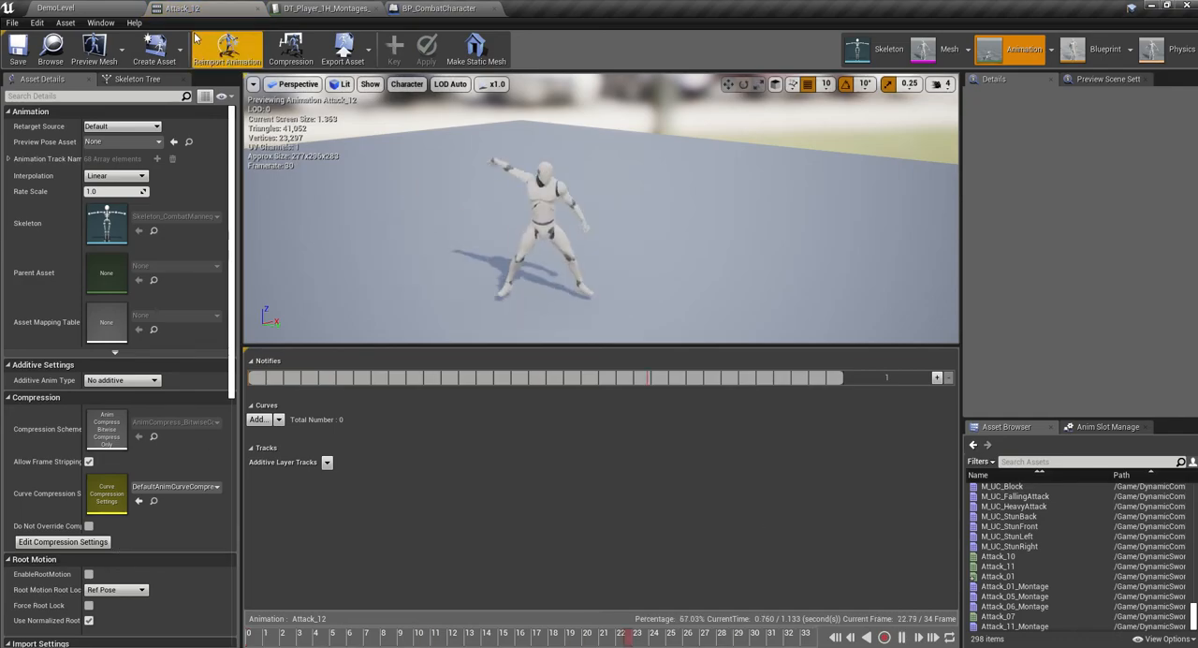
click(55, 7)
- Open the Attack_13 animation, turn on EnableRootMotion, and save it
click(159, 550)
double_click(159, 549)
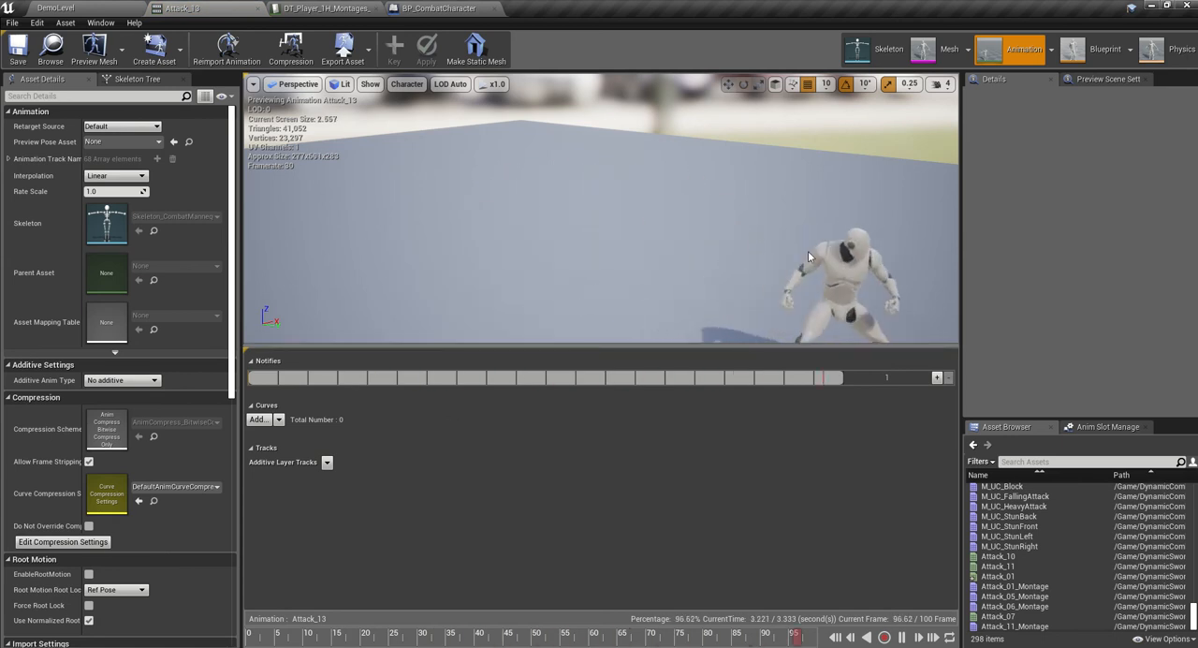
click(93, 8)
double_click(159, 549)
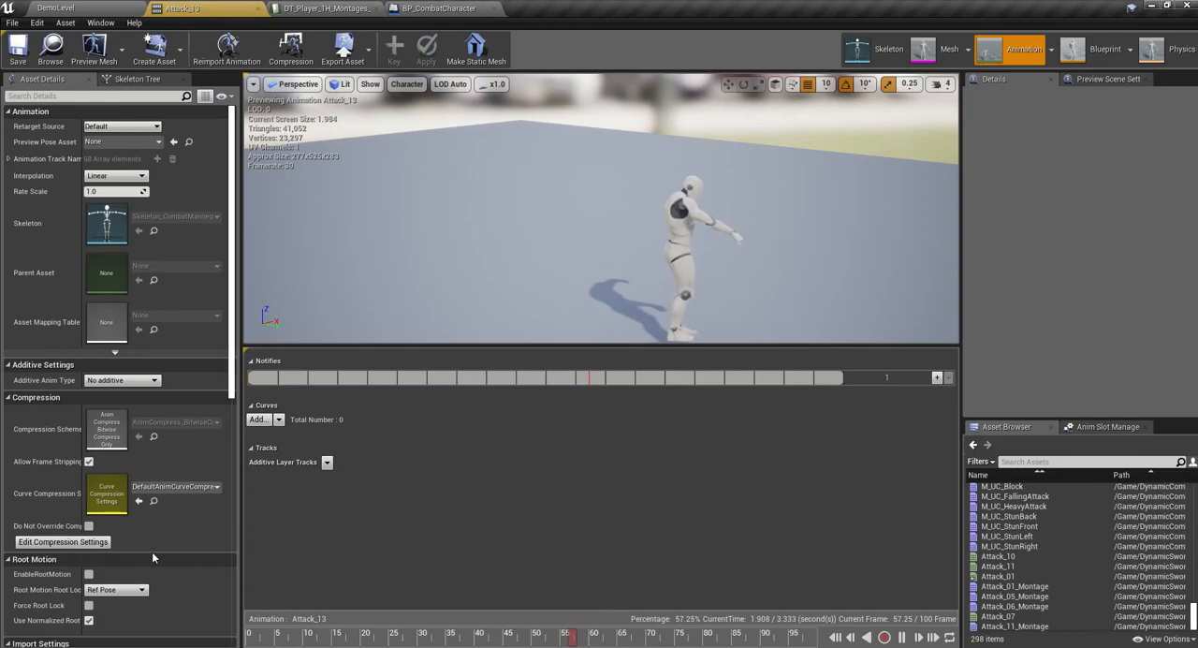
click(88, 575)
click(18, 47)
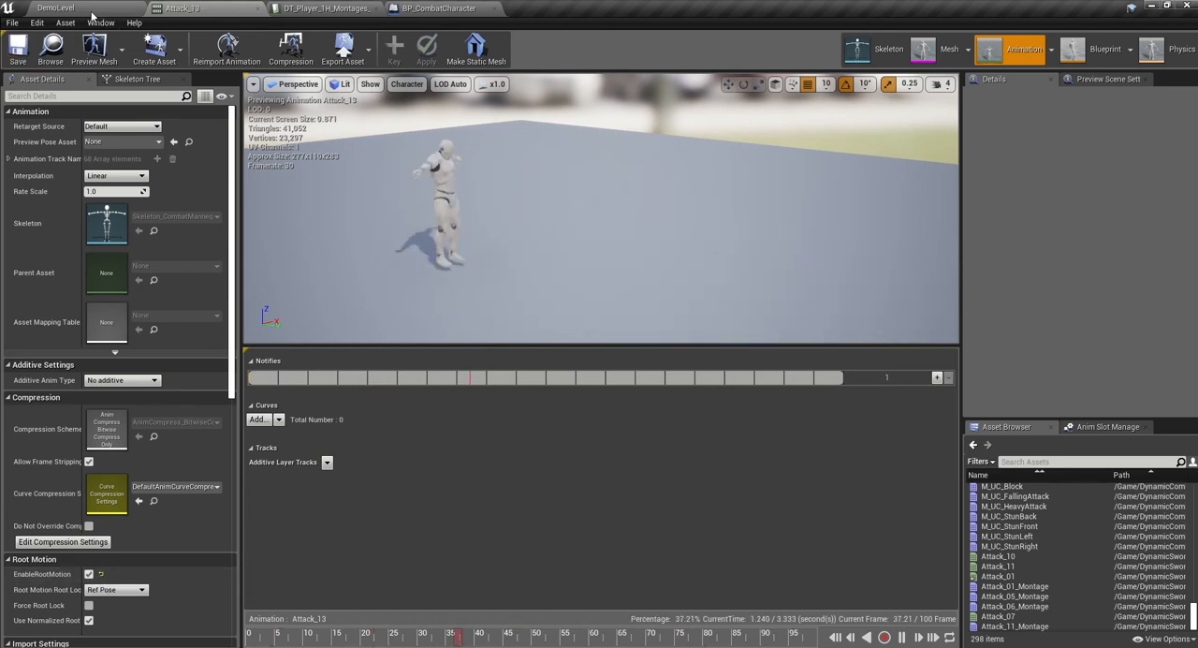
- Create an animation montage from Attack_13 named Attack_13_Montage in the RootMotion folder and open it
click(56, 7)
right_click(152, 544)
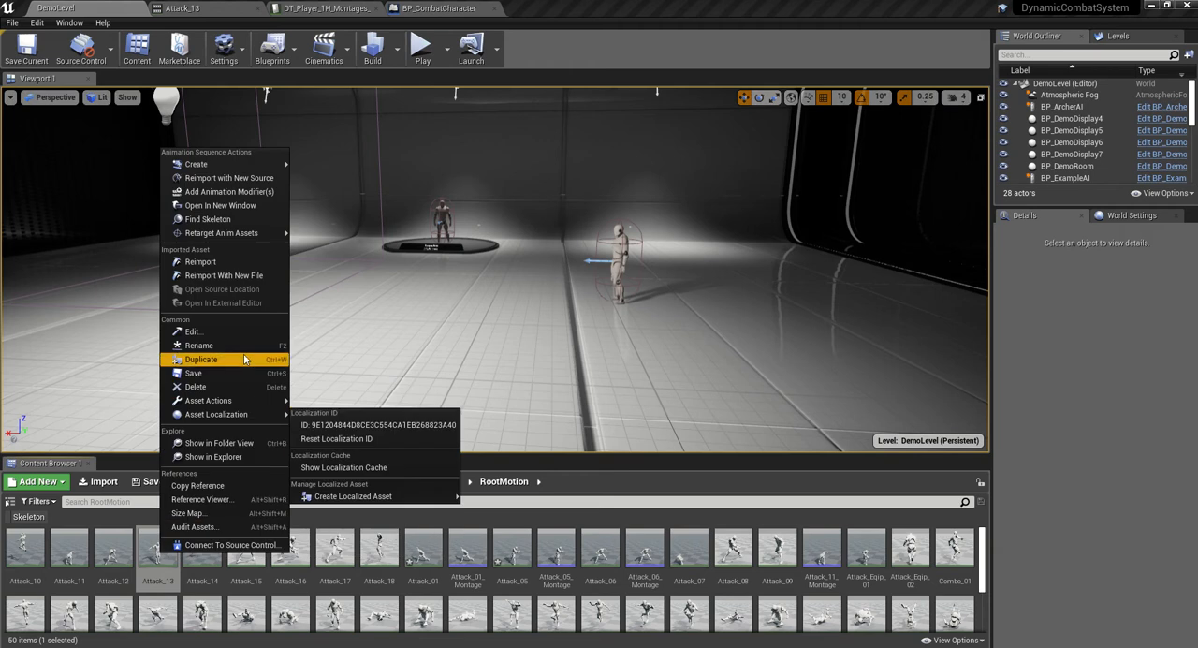
mouse_move(233, 166)
click(328, 177)
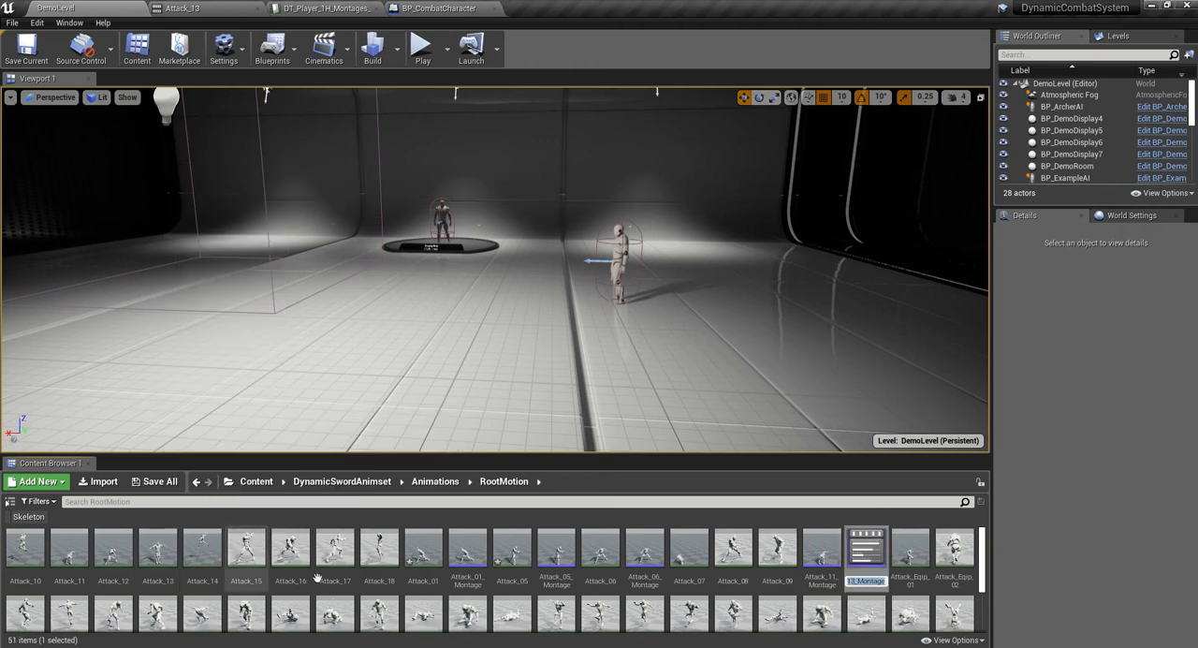
key(Return)
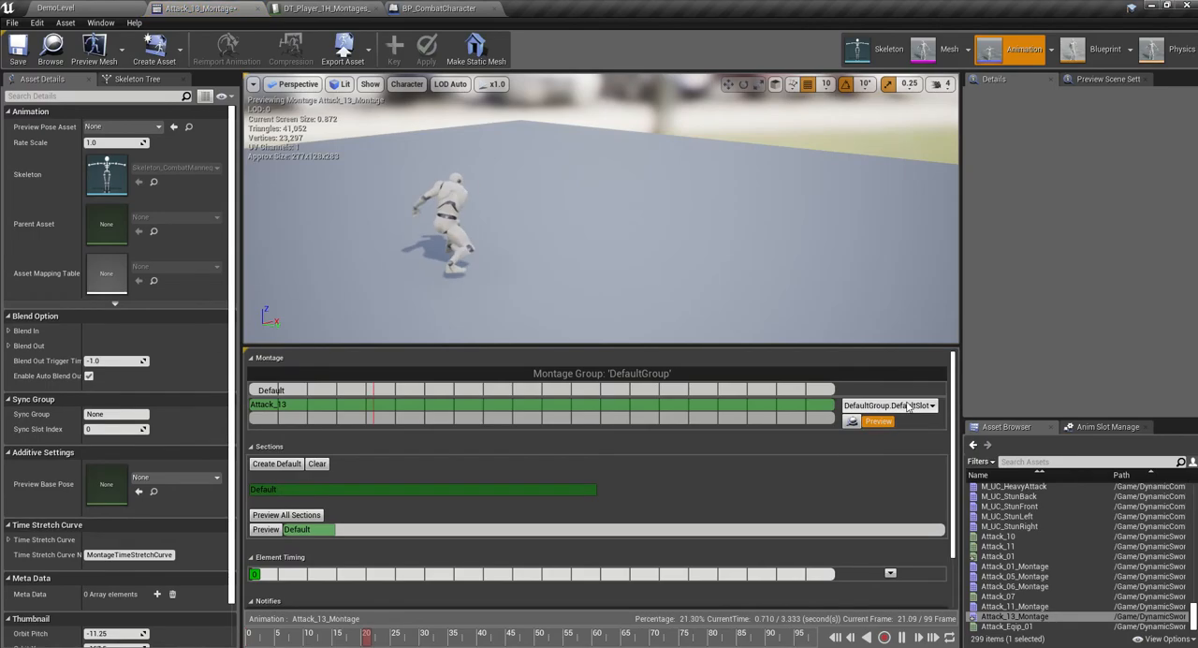
- Set the montage slot to DefaultGroup.FullBody and paste the copied notifies at the start of the notify track
scroll(918, 528, down, 3)
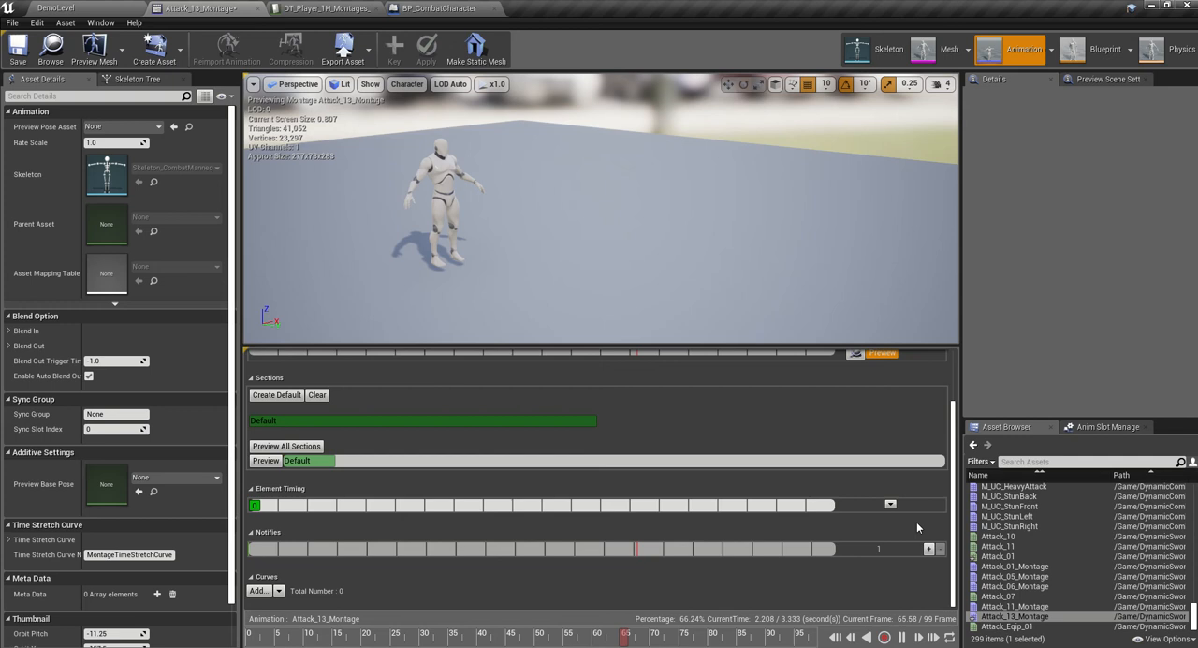
right_click(251, 552)
click(305, 541)
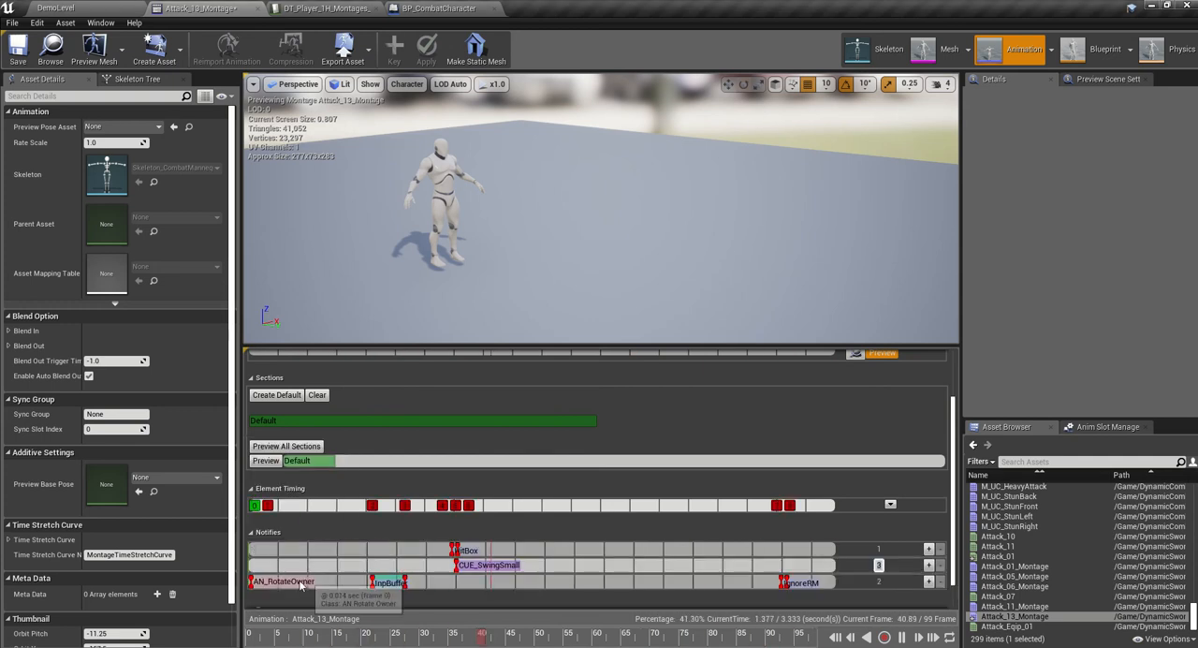
- Stretch InpBuffer from about frame 14 to frame 94, and IgnoreRM from about frame 87 to the end of the montage
drag(404, 582, 580, 583)
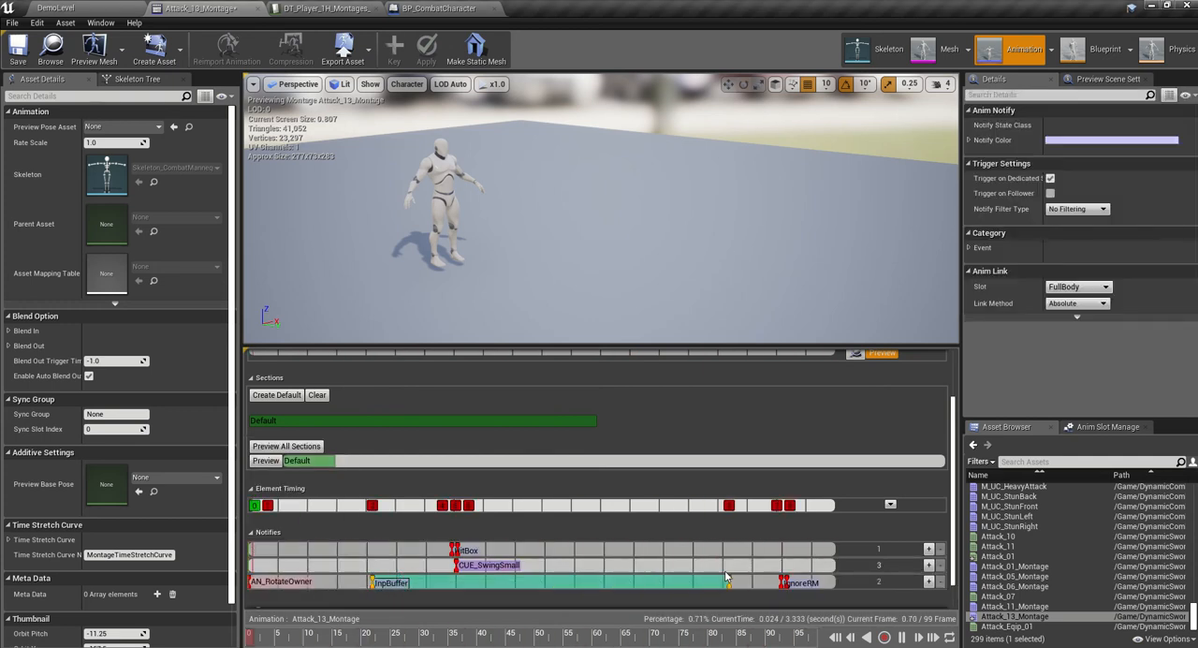
drag(726, 578, 749, 581)
drag(371, 582, 329, 582)
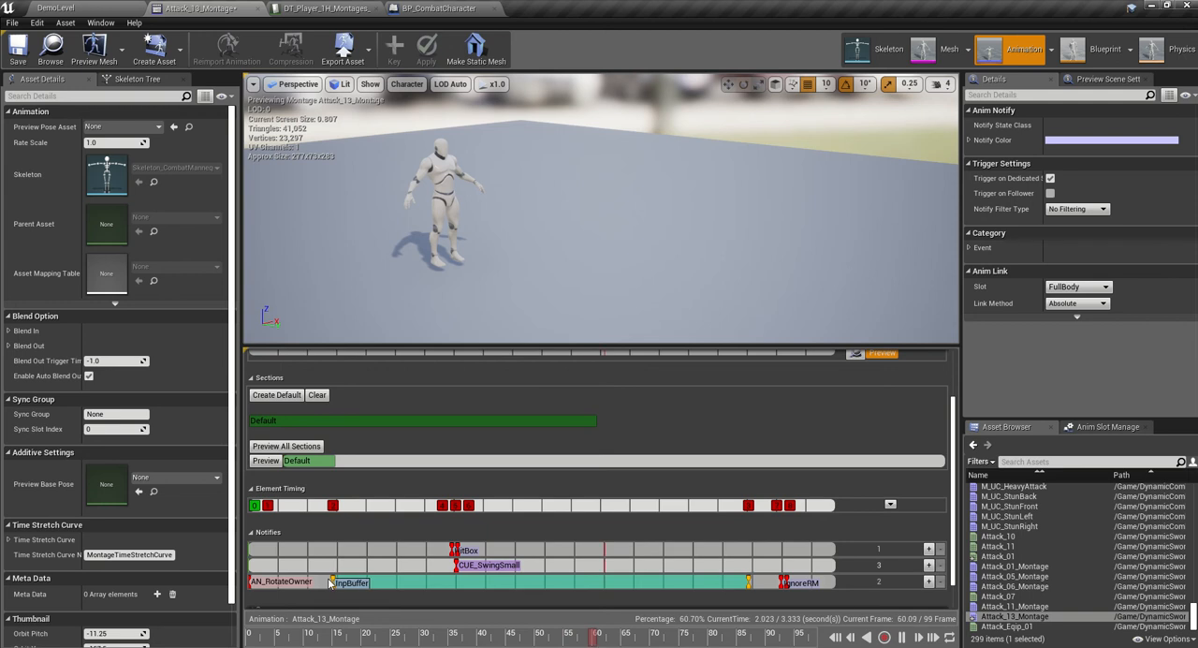
mouse_move(749, 582)
mouse_down()
mouse_move(834, 578)
mouse_move(803, 577)
mouse_up()
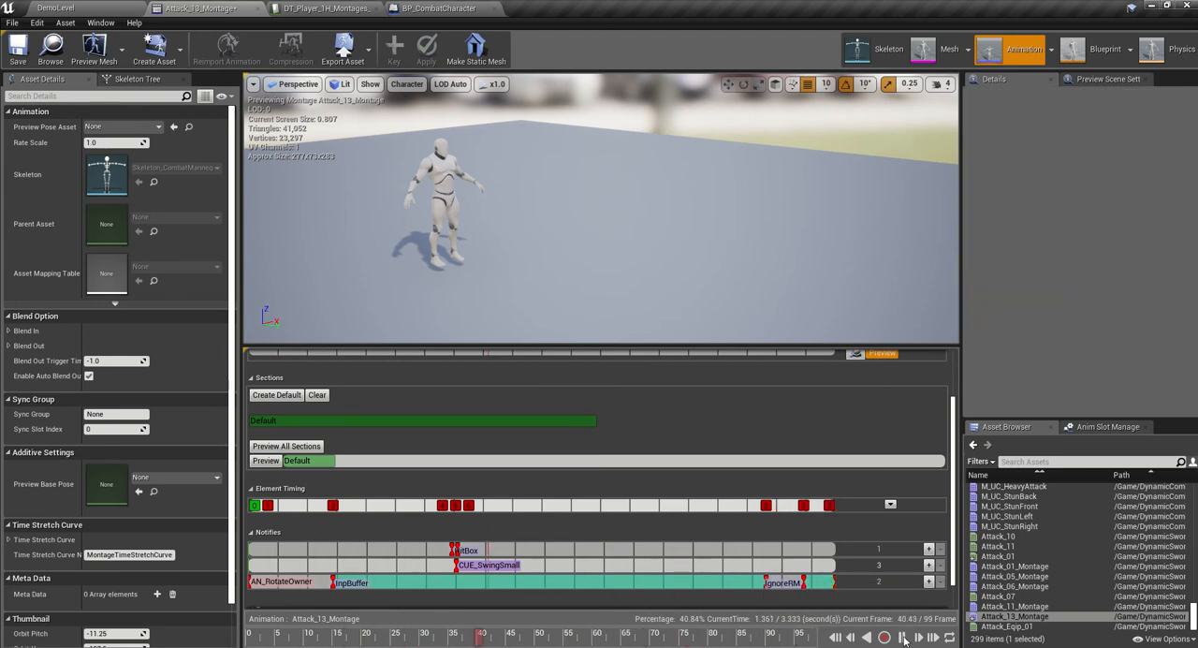
- Scrub to the first swing and place the HitBox notify state from about frame 25 to frame 32
scroll(898, 561, up, 2)
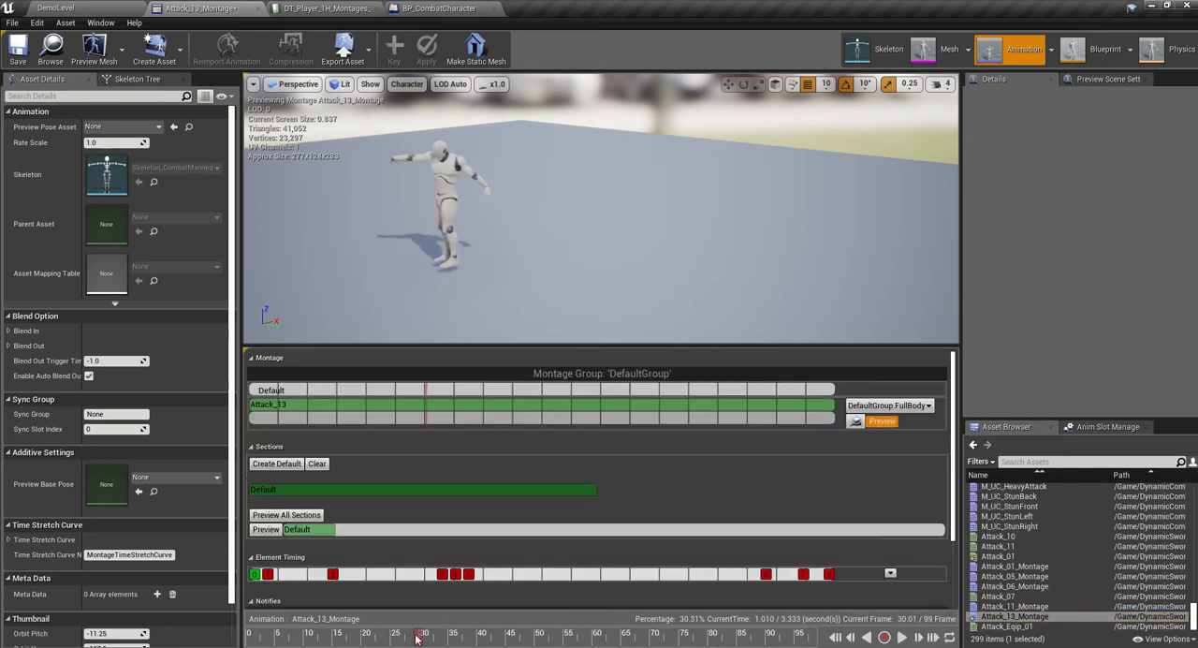
drag(419, 637, 390, 635)
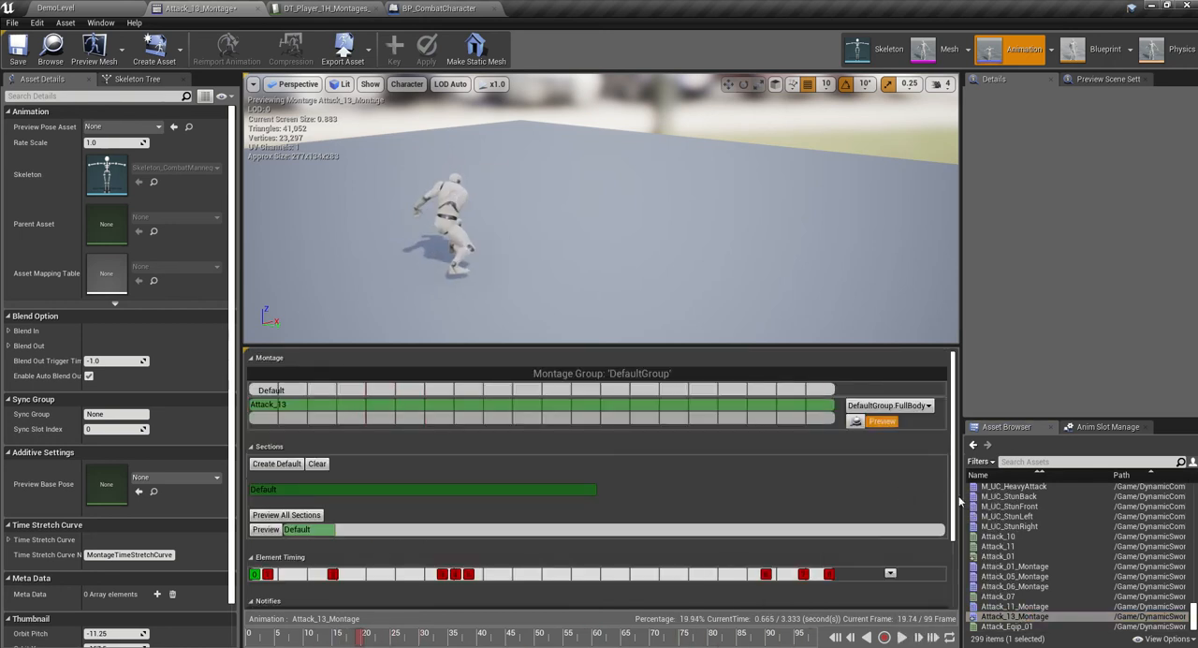
drag(955, 503, 955, 579)
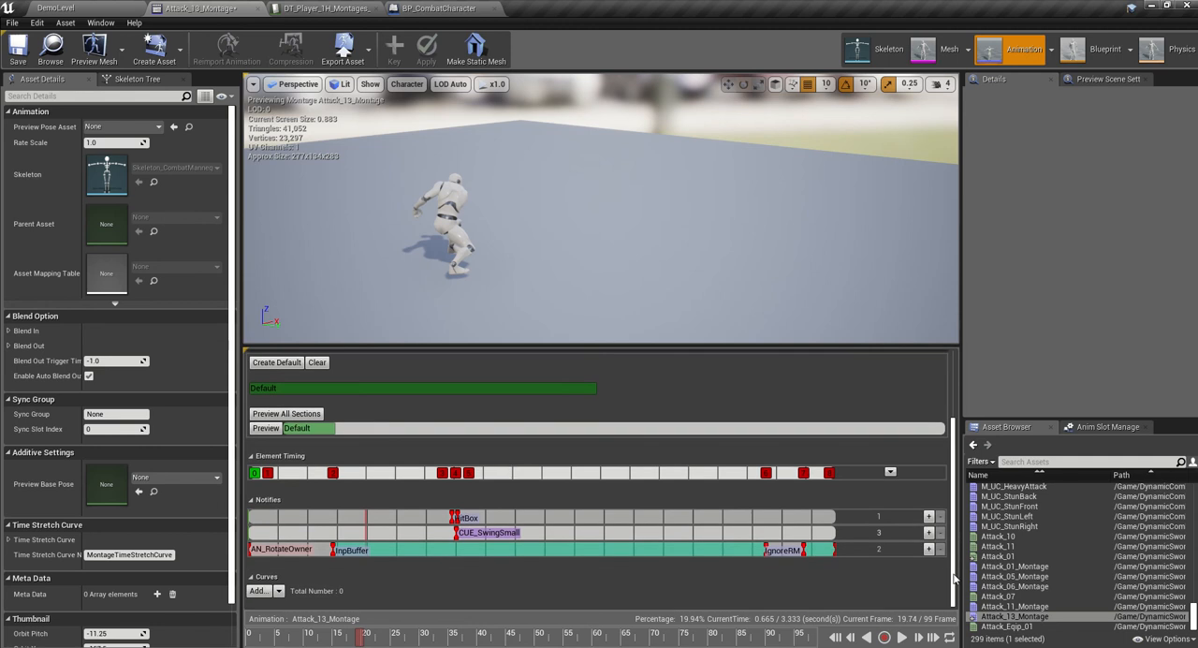
click(456, 518)
drag(456, 518, 403, 518)
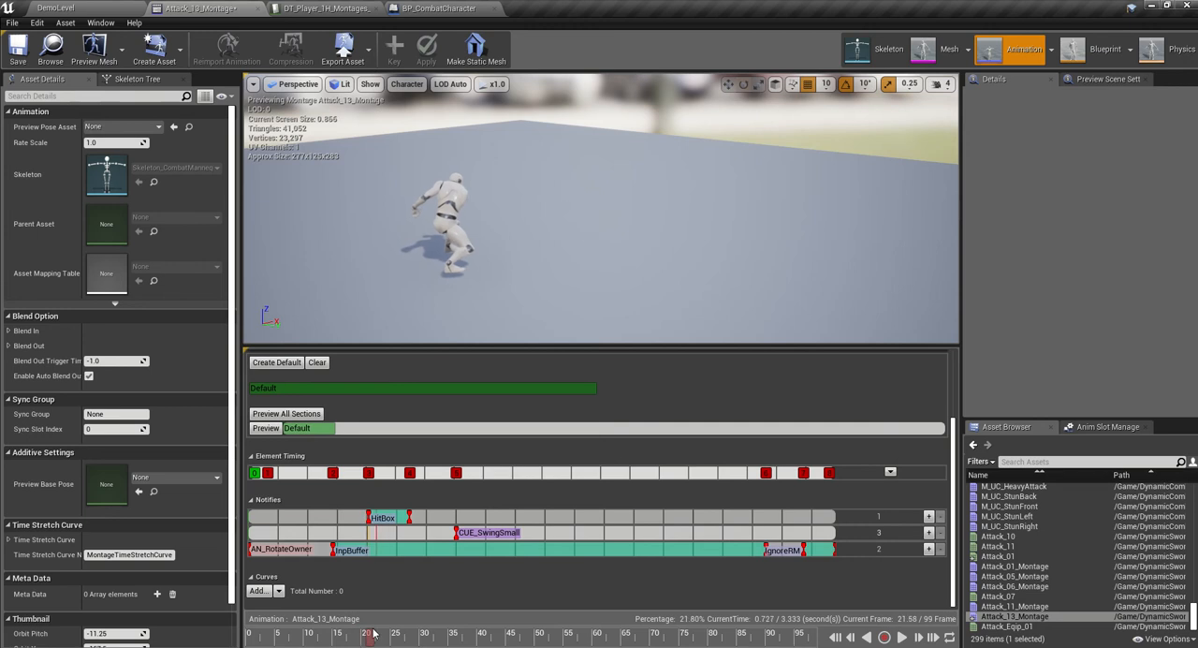
drag(407, 517, 433, 521)
- Copy the HitBox notify and paste it three times back to back on the same track, up to about frame 52
right_click(434, 520)
click(469, 455)
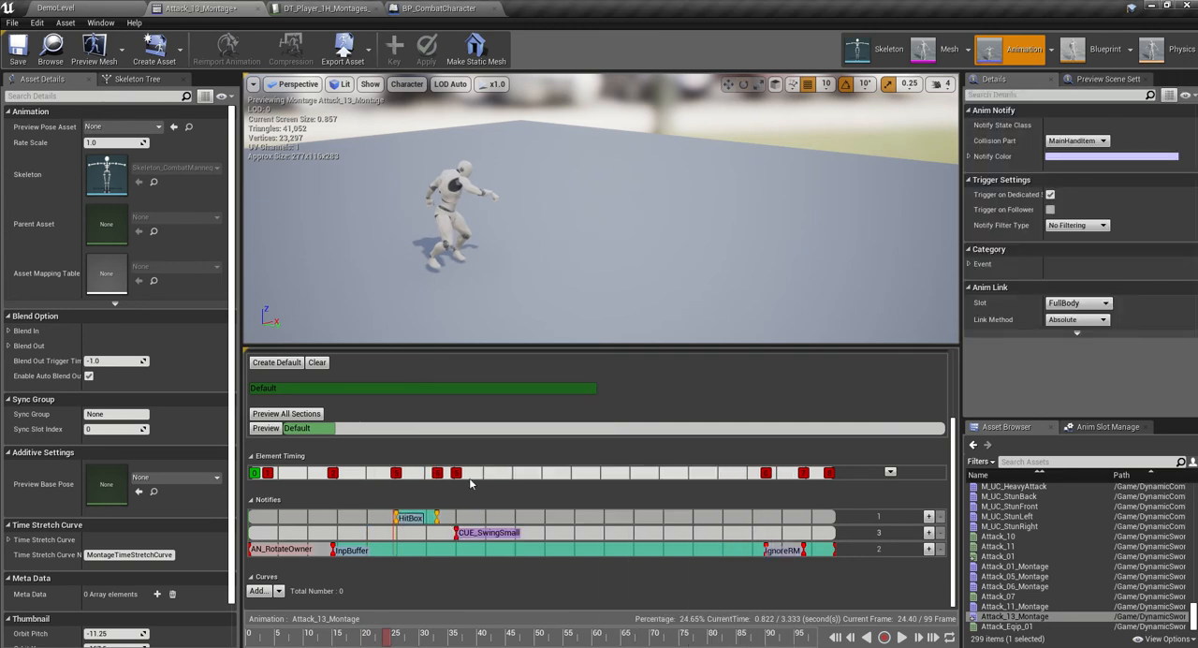
right_click(480, 516)
mouse_move(521, 530)
click(524, 589)
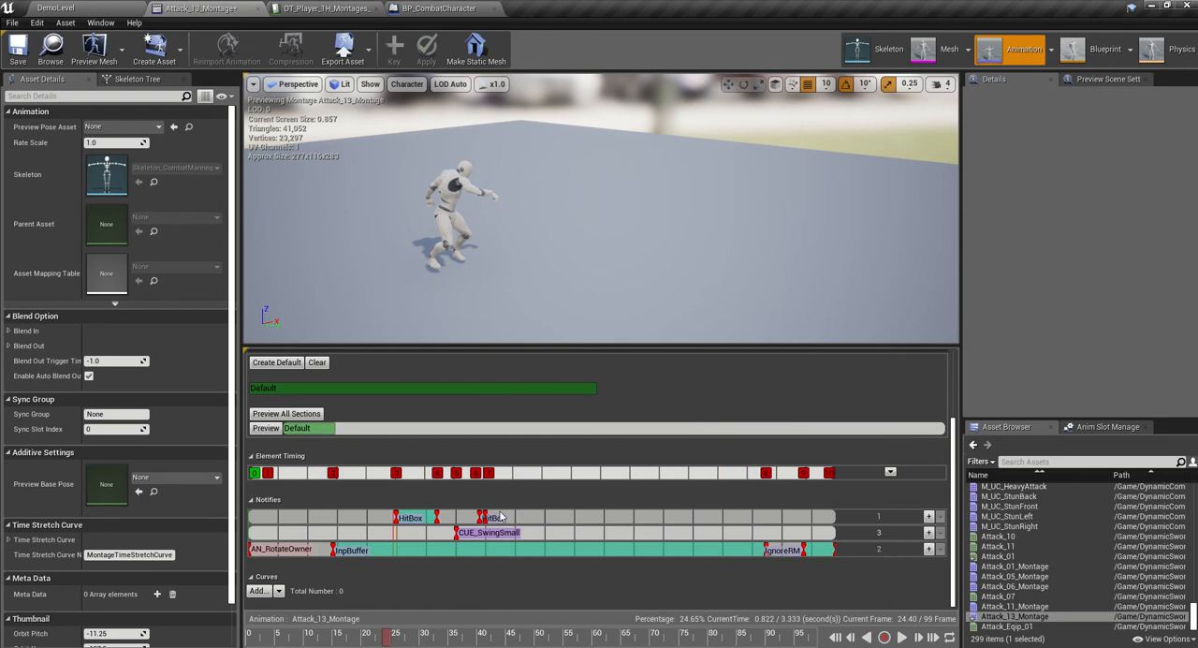
drag(500, 517, 542, 515)
right_click(506, 516)
click(550, 558)
right_click(572, 516)
click(590, 558)
- Paste two more HitBox notifies directly behind the existing ones, extending the chain to about frame 65
right_click(588, 520)
mouse_move(625, 540)
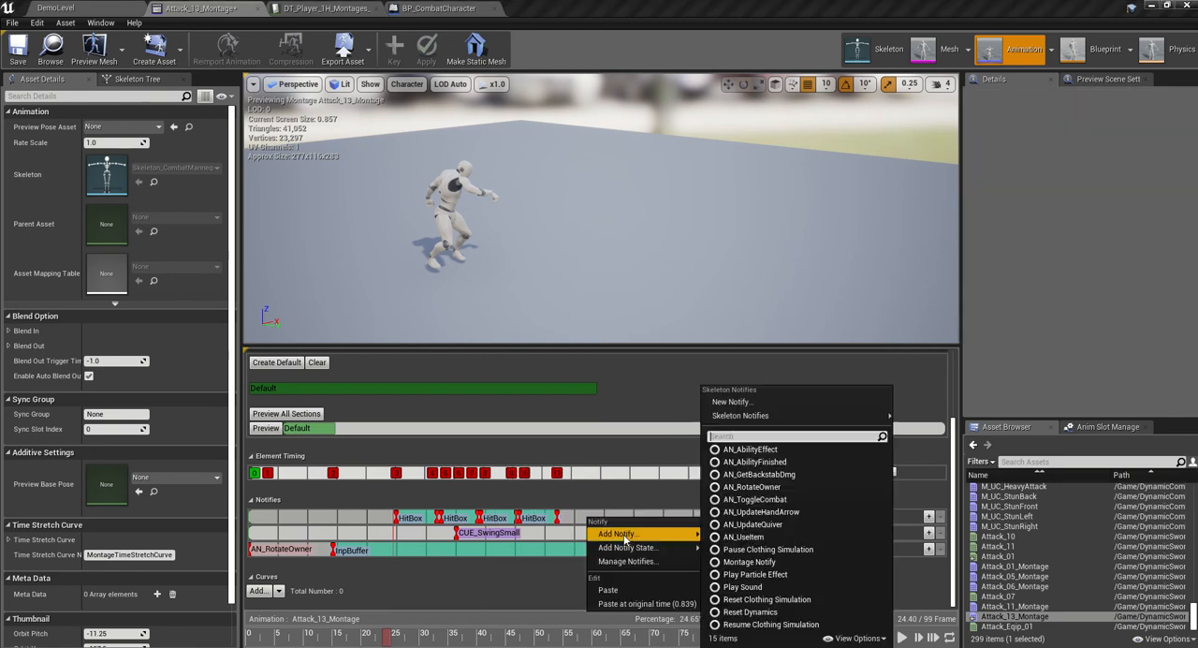
click(629, 588)
mouse_move(593, 515)
mouse_down()
mouse_move(622, 516)
mouse_move(590, 516)
mouse_up()
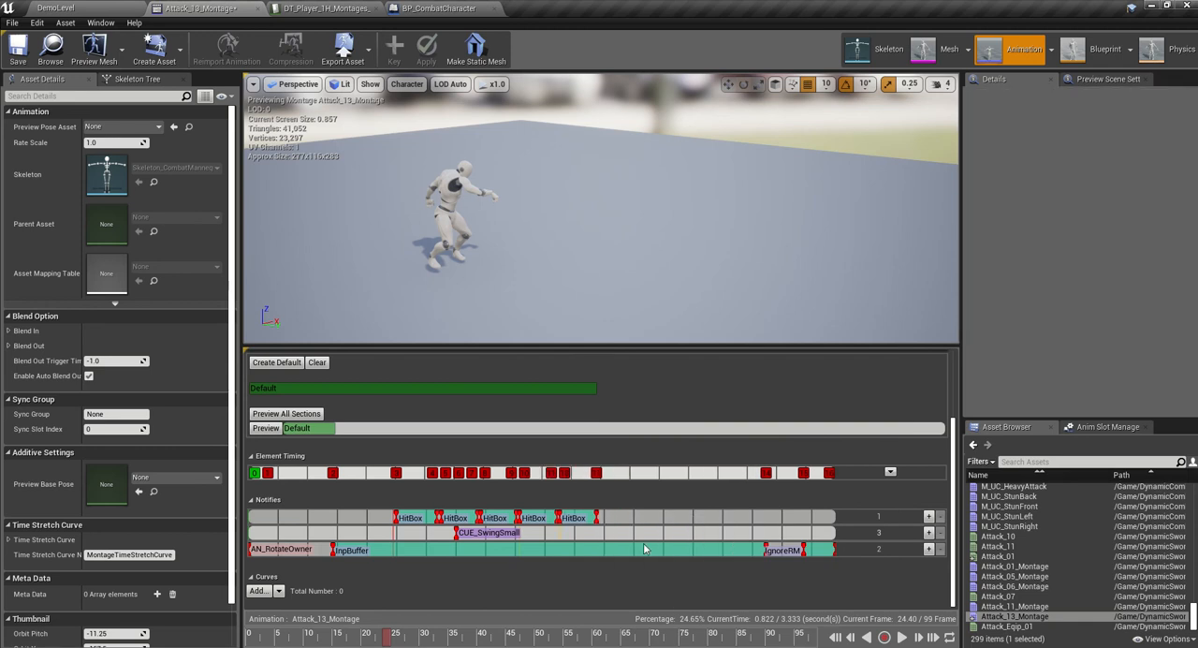
right_click(632, 518)
click(653, 587)
mouse_move(636, 517)
mouse_down()
mouse_move(667, 516)
mouse_move(634, 517)
mouse_up()
- Scrub to the final swing and paste a separate HitBox notify spanning about frames 70 to 75
drag(375, 635, 604, 612)
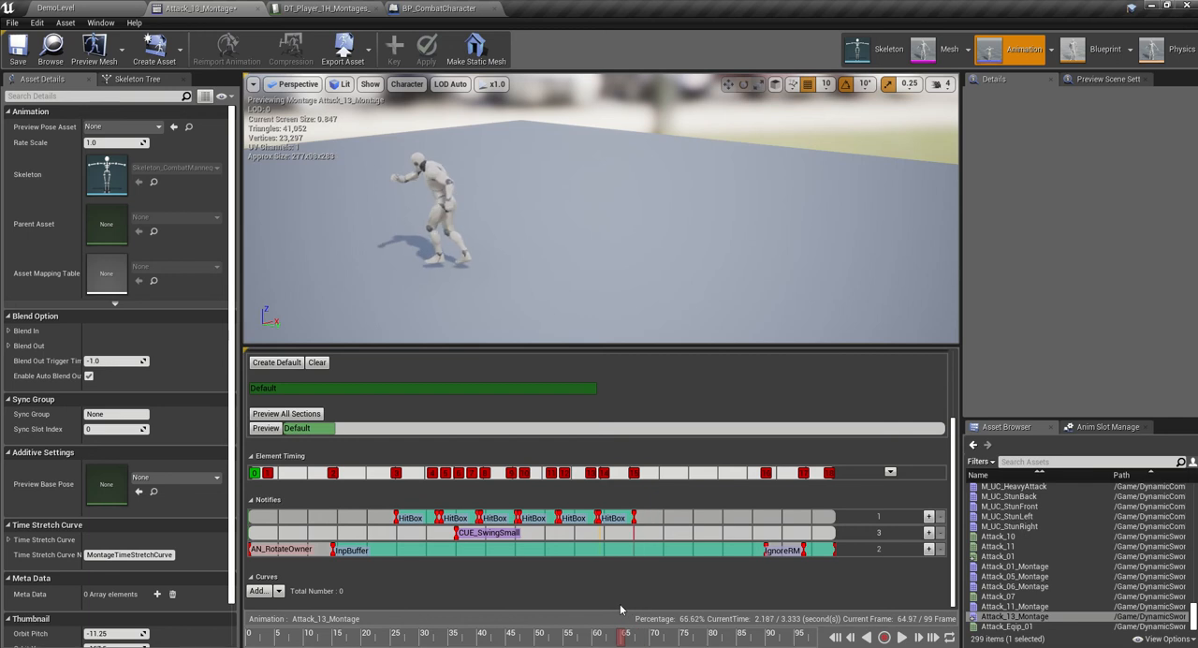
drag(637, 610, 654, 607)
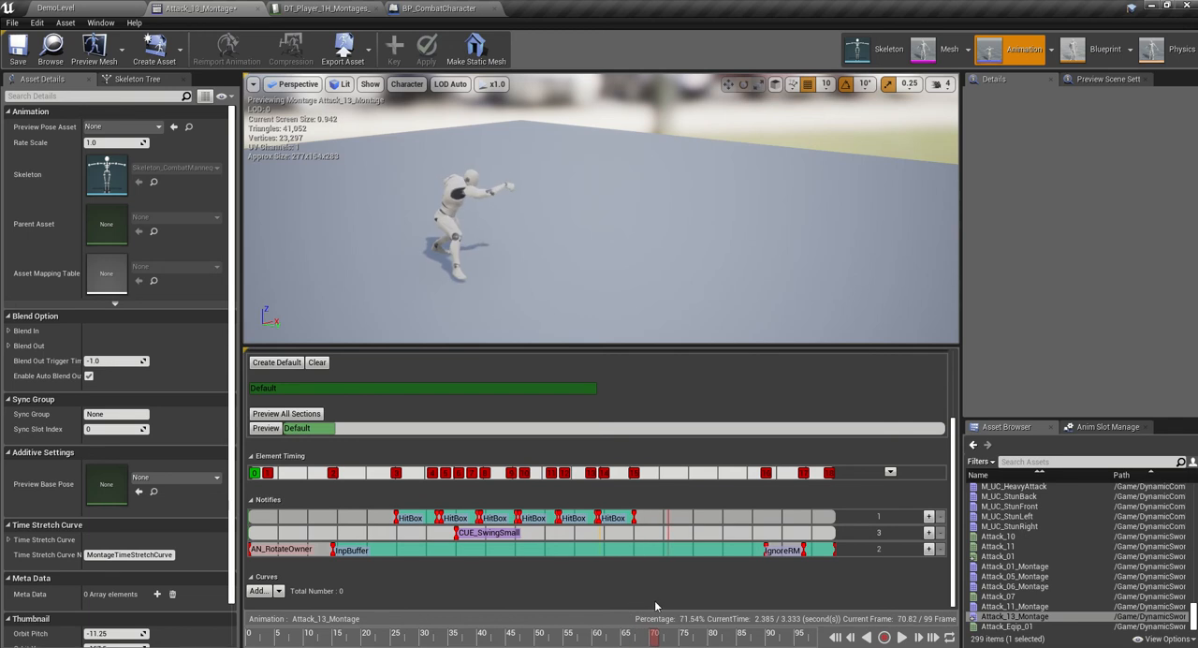
right_click(676, 521)
mouse_move(708, 549)
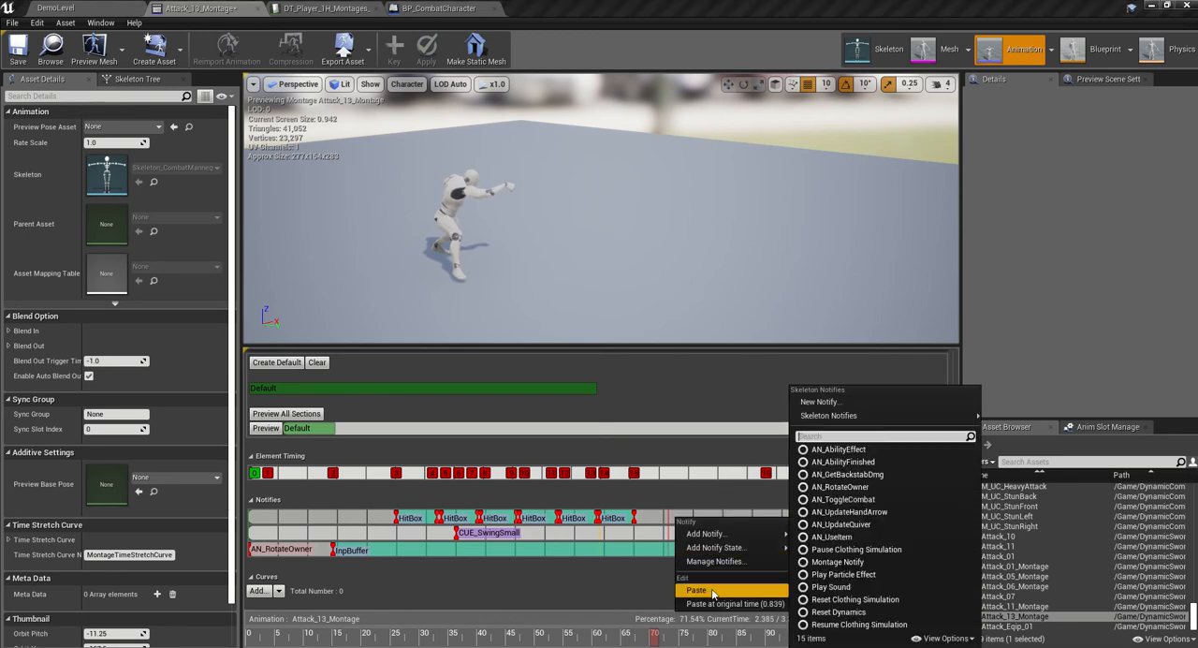
click(712, 590)
drag(675, 514, 695, 517)
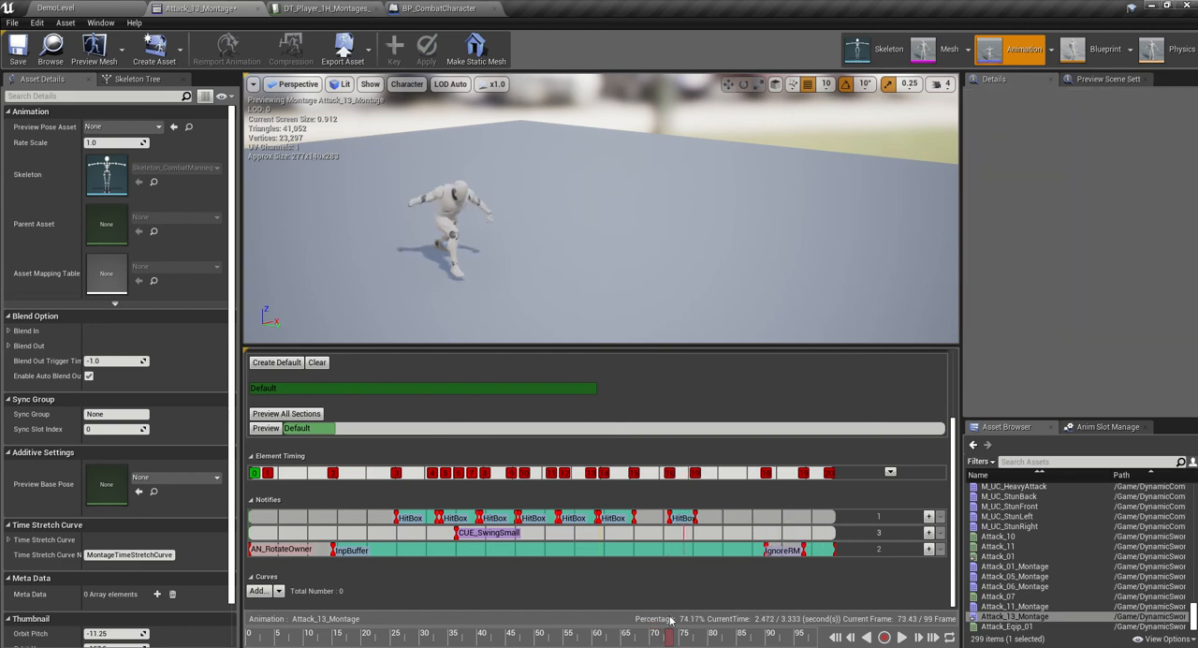
click(683, 515)
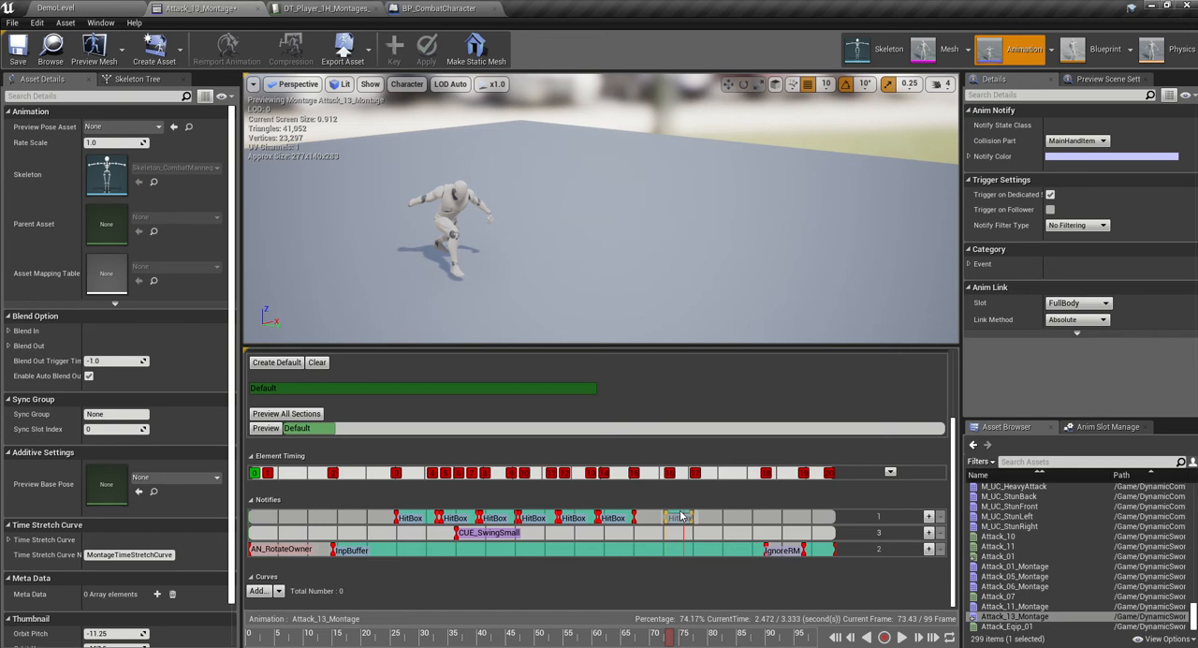
drag(681, 513, 680, 513)
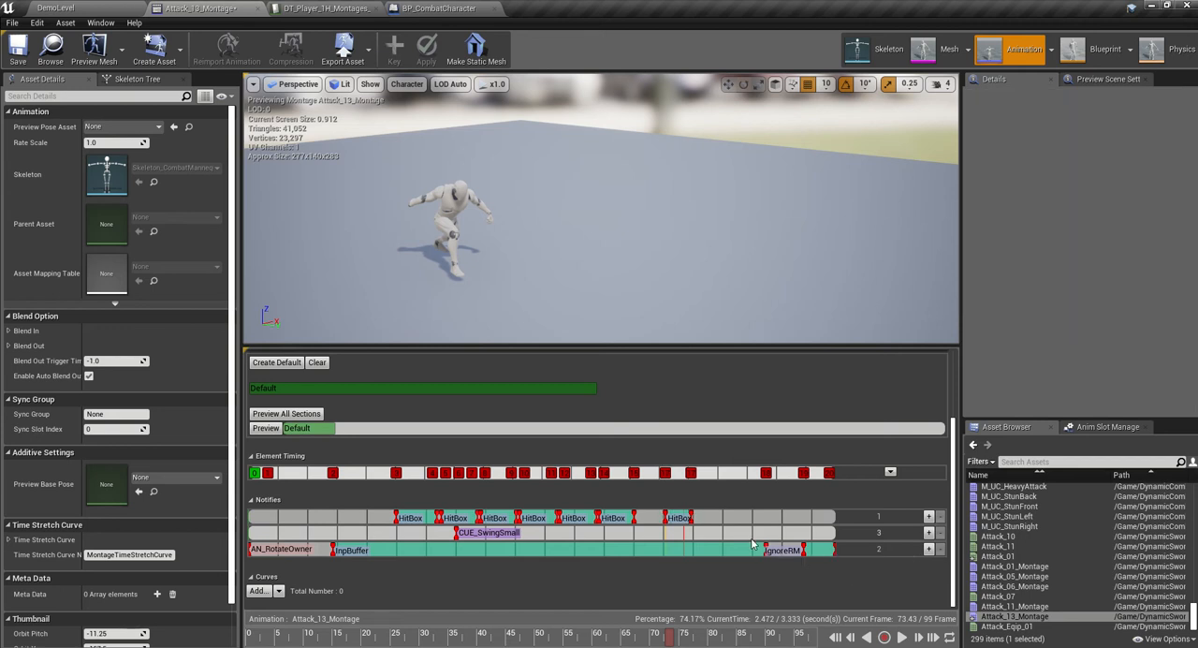
- Move the CUE_SwingSmall sound notify to the start of the first HitBox and paste copies for the second and third HitBoxes
drag(490, 534, 433, 534)
right_click(433, 533)
click(472, 612)
right_click(486, 534)
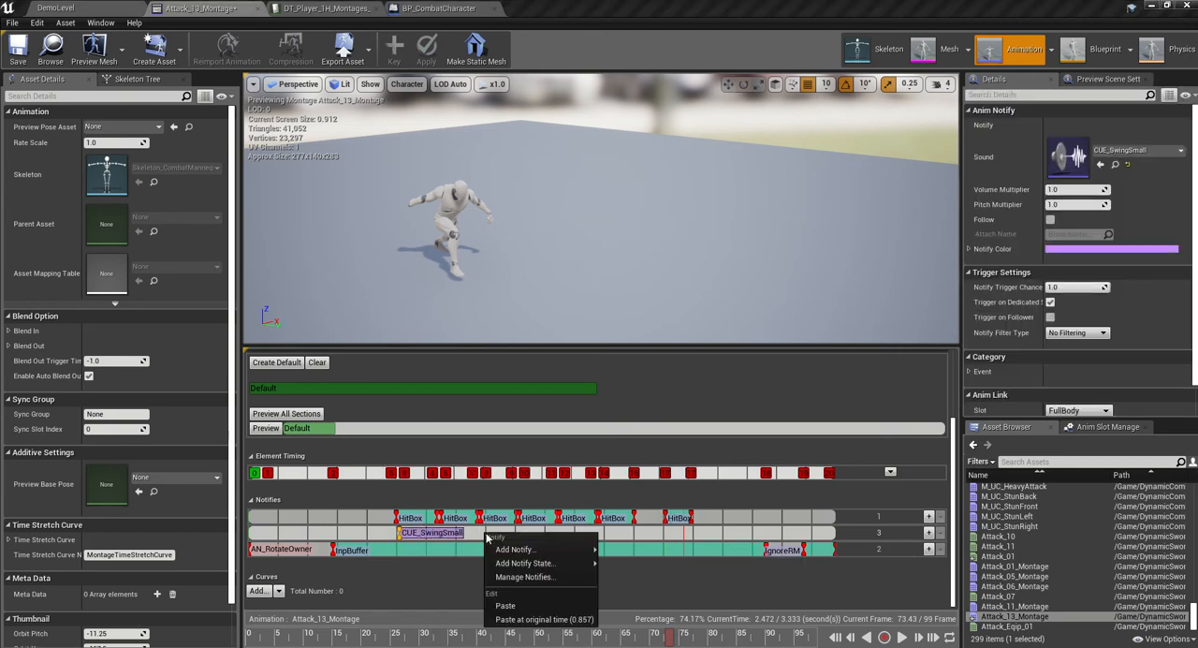
click(506, 605)
mouse_move(490, 533)
mouse_down()
mouse_move(503, 534)
mouse_move(486, 534)
mouse_up()
right_click(545, 534)
click(570, 606)
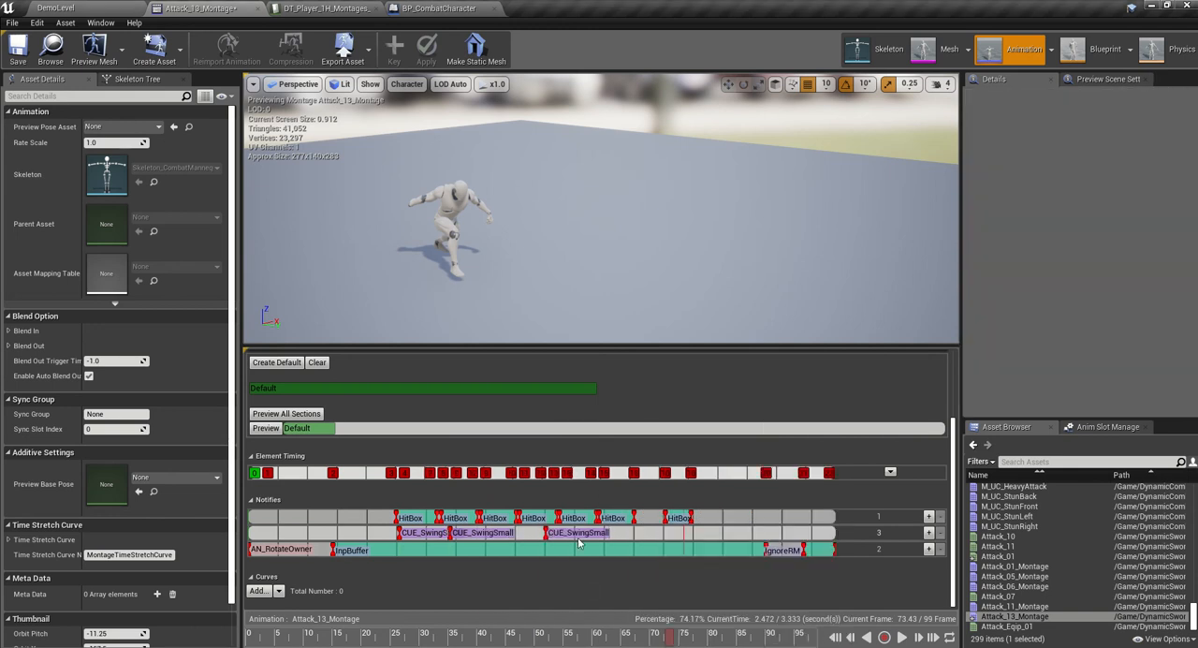
drag(571, 534, 520, 532)
- Paste two more CUE_SwingSmall sound notifies and align them with the fourth and fifth HitBoxes
right_click(574, 533)
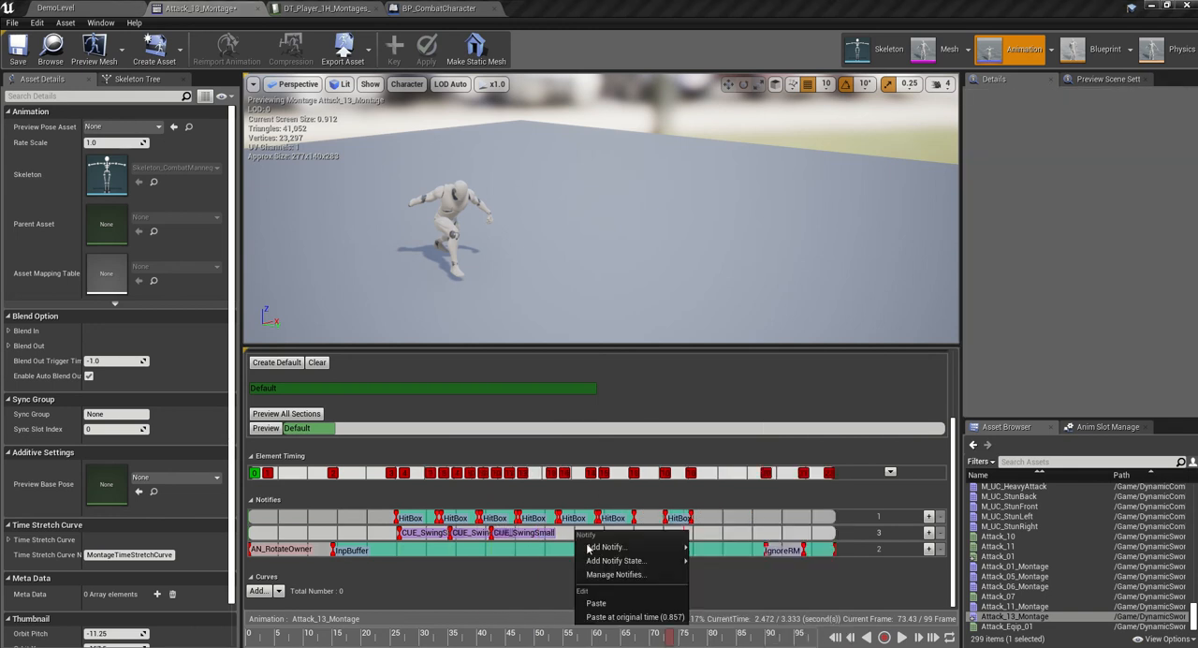
click(599, 607)
drag(614, 534, 565, 535)
right_click(625, 534)
click(646, 606)
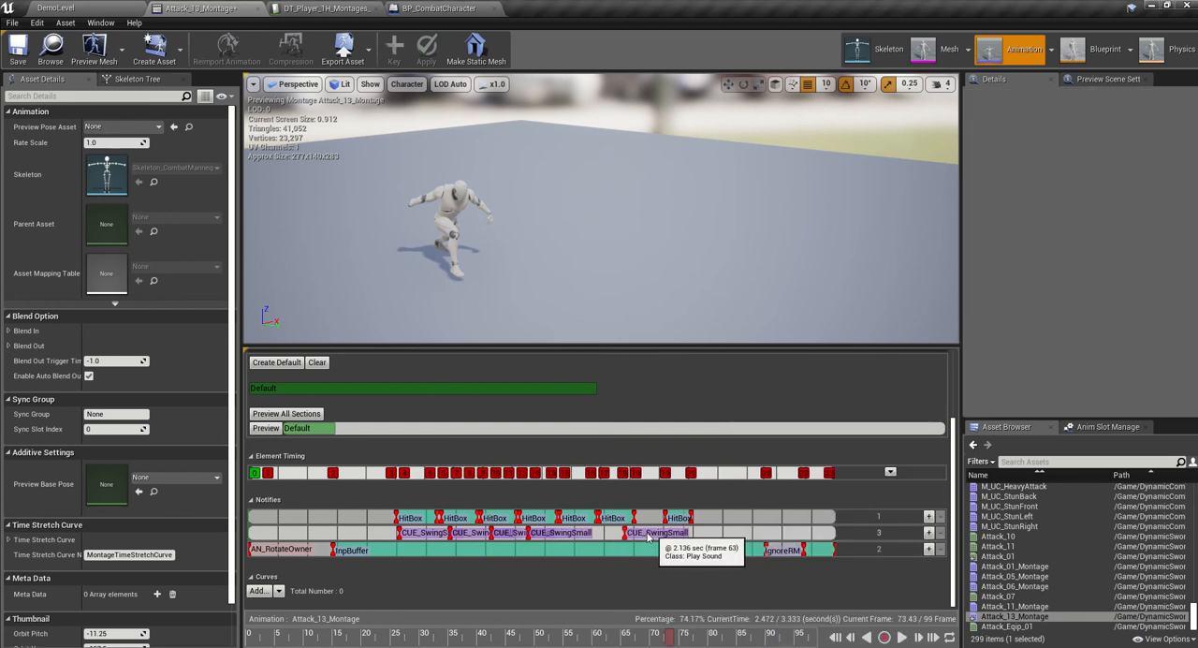
drag(647, 535, 592, 537)
- Add CUE_SwingSmall sound notifies for the sixth HitBox and the separate final HitBox
right_click(654, 536)
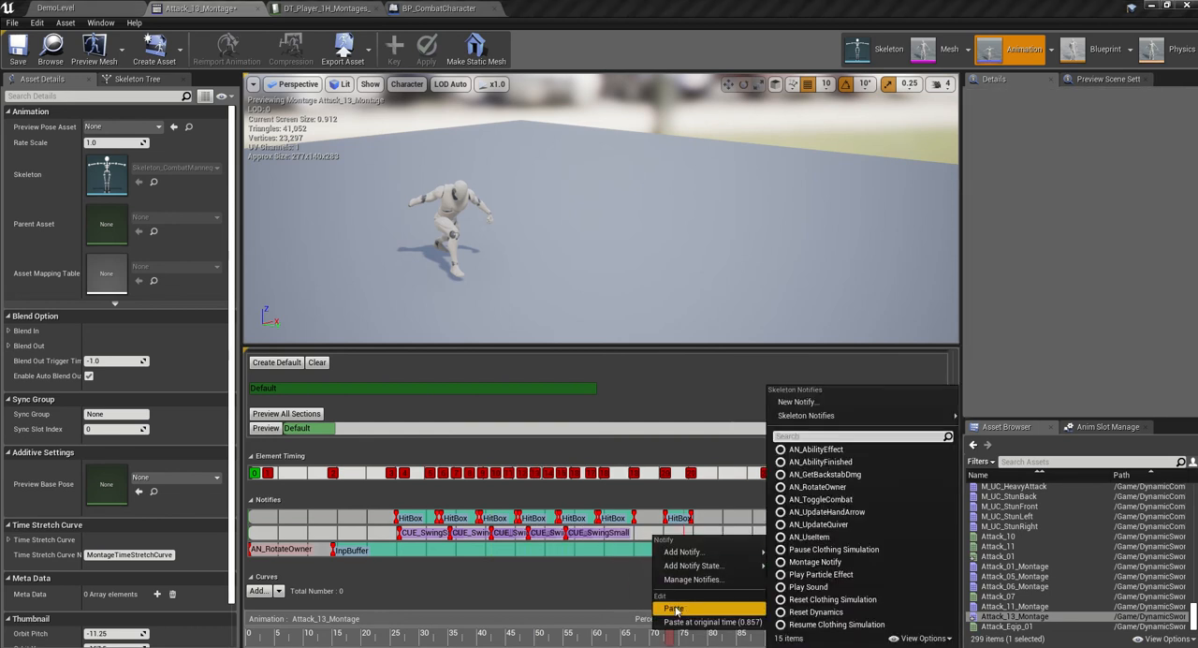
click(674, 606)
drag(678, 535, 627, 540)
right_click(725, 534)
click(749, 604)
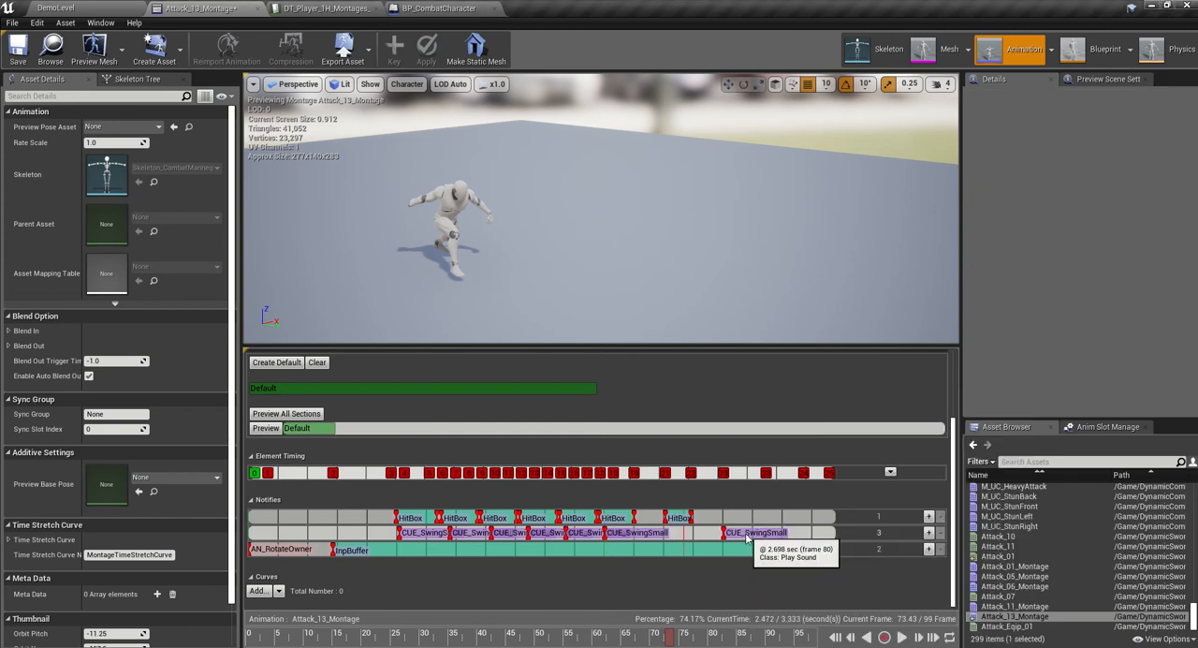
drag(746, 537, 693, 536)
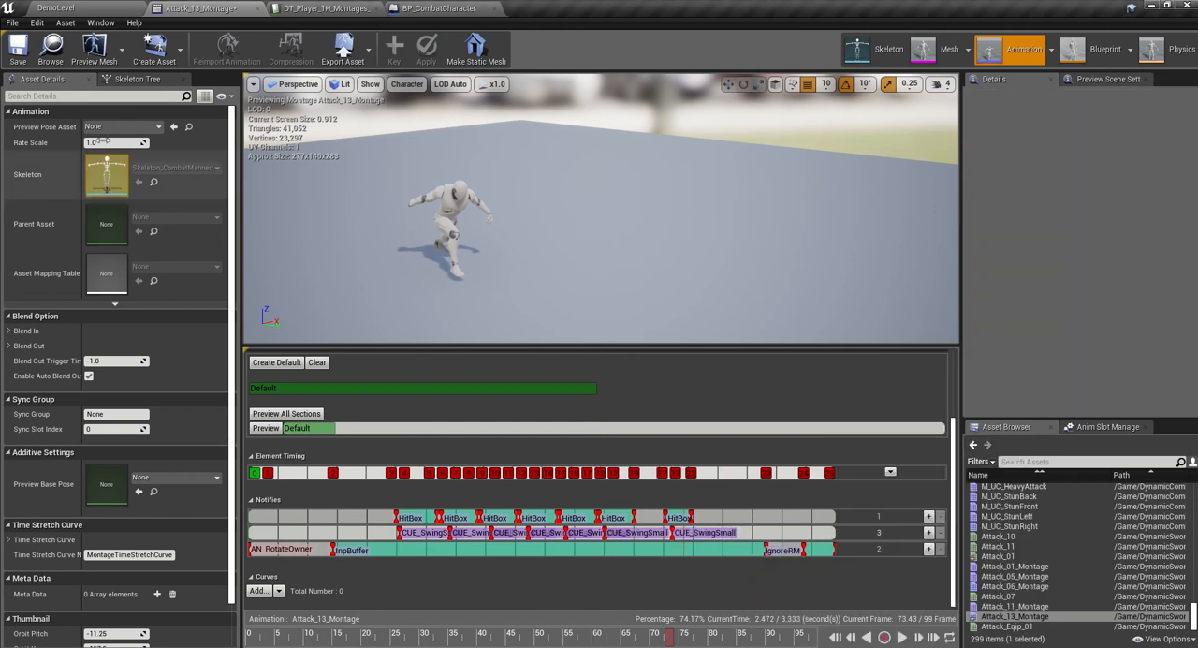
- Save the montage and assign Attack_13_Montage to the HeavyAttack row of the DT_Player_TH_Montages data table
click(68, 9)
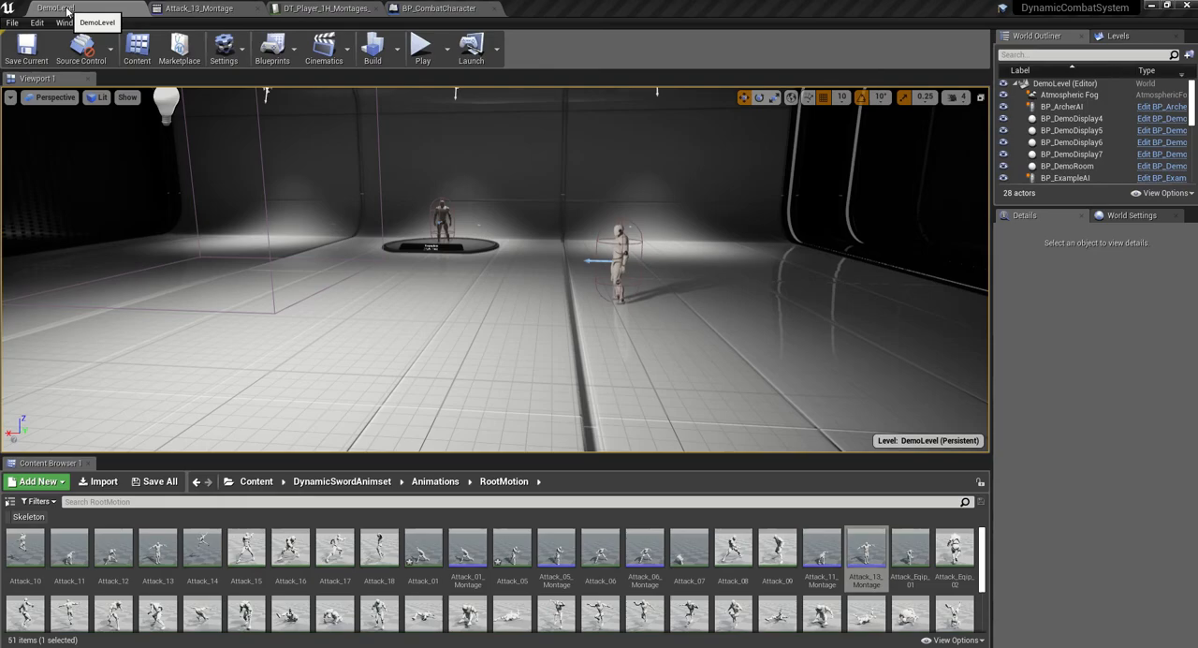
click(866, 550)
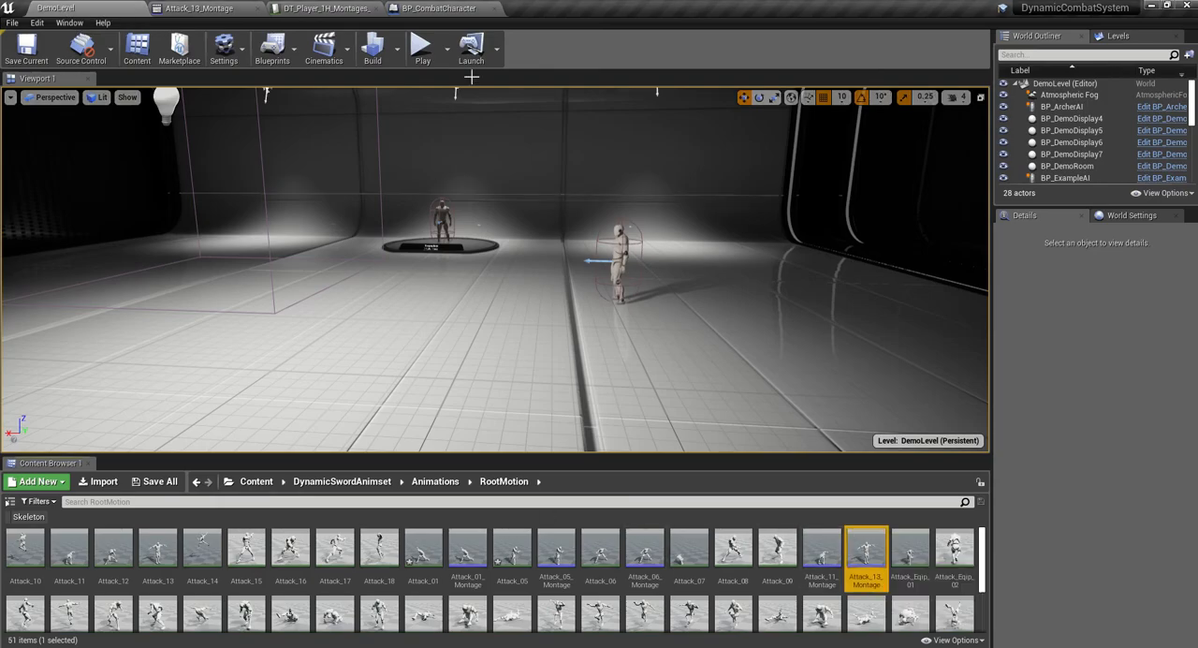
click(317, 9)
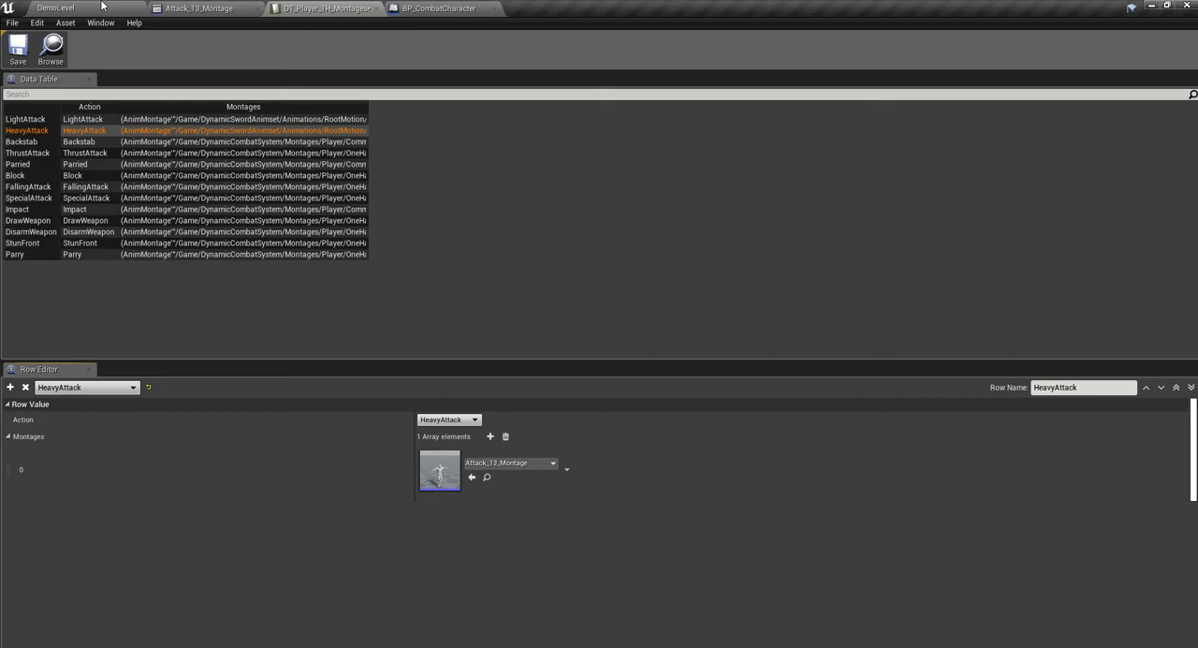
- Play the demo level in full screen and run with the sword toward the armed enemies
click(56, 8)
click(422, 44)
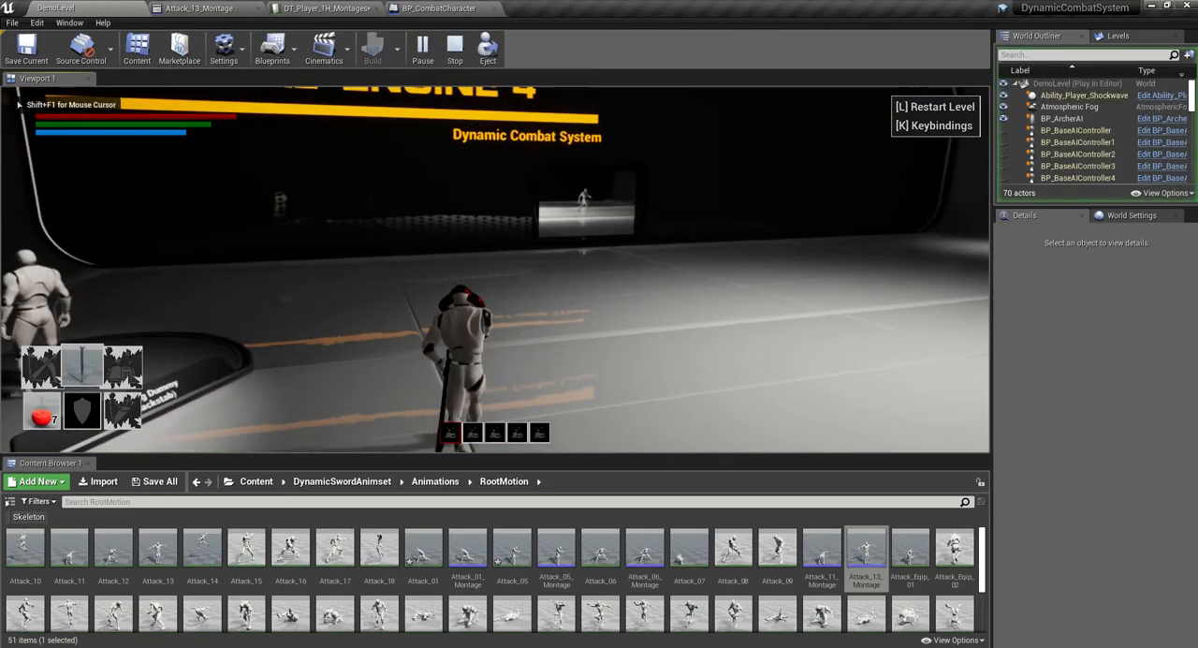
click(495, 269)
click(495, 269)
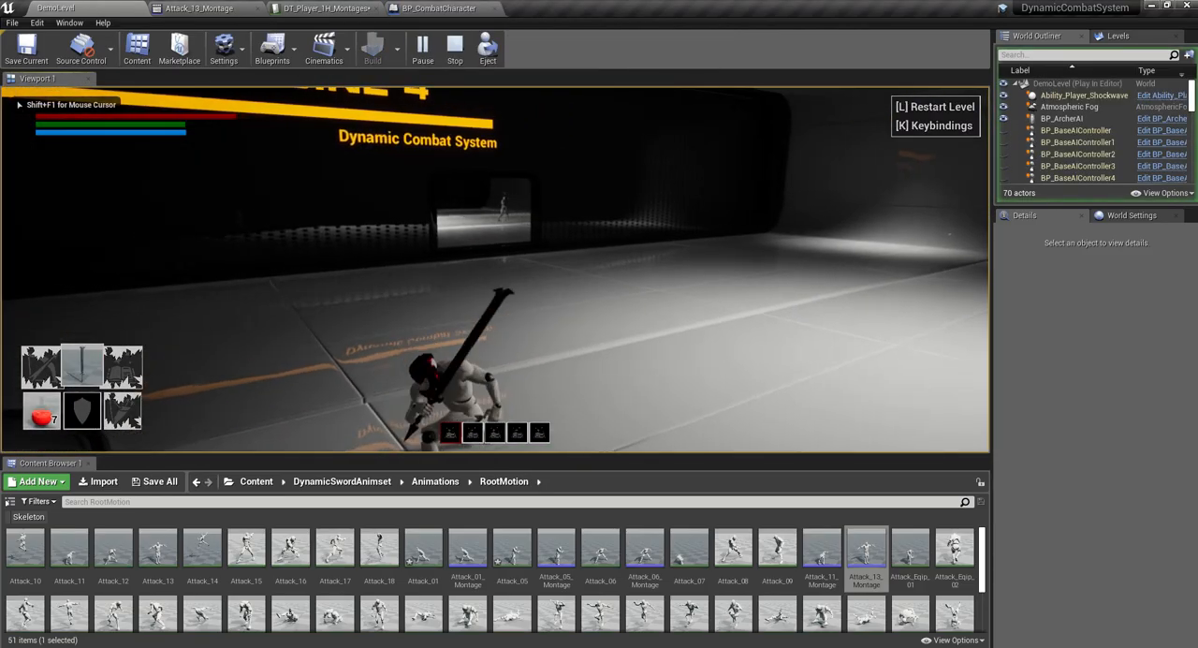
key(w)
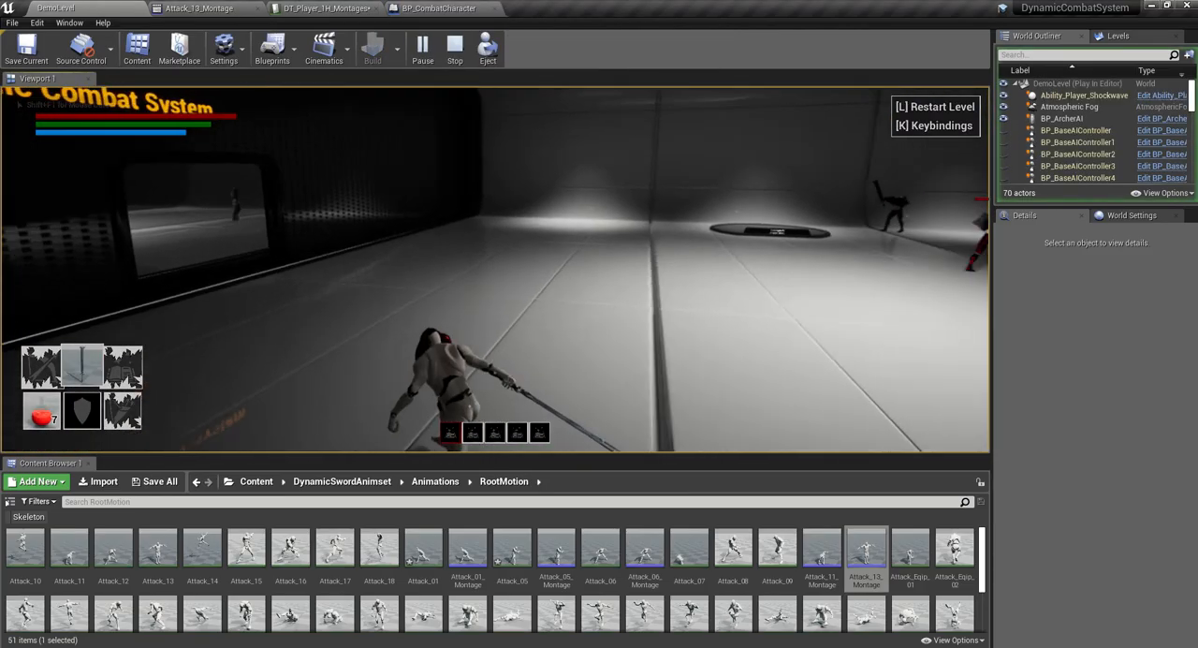
key(w)
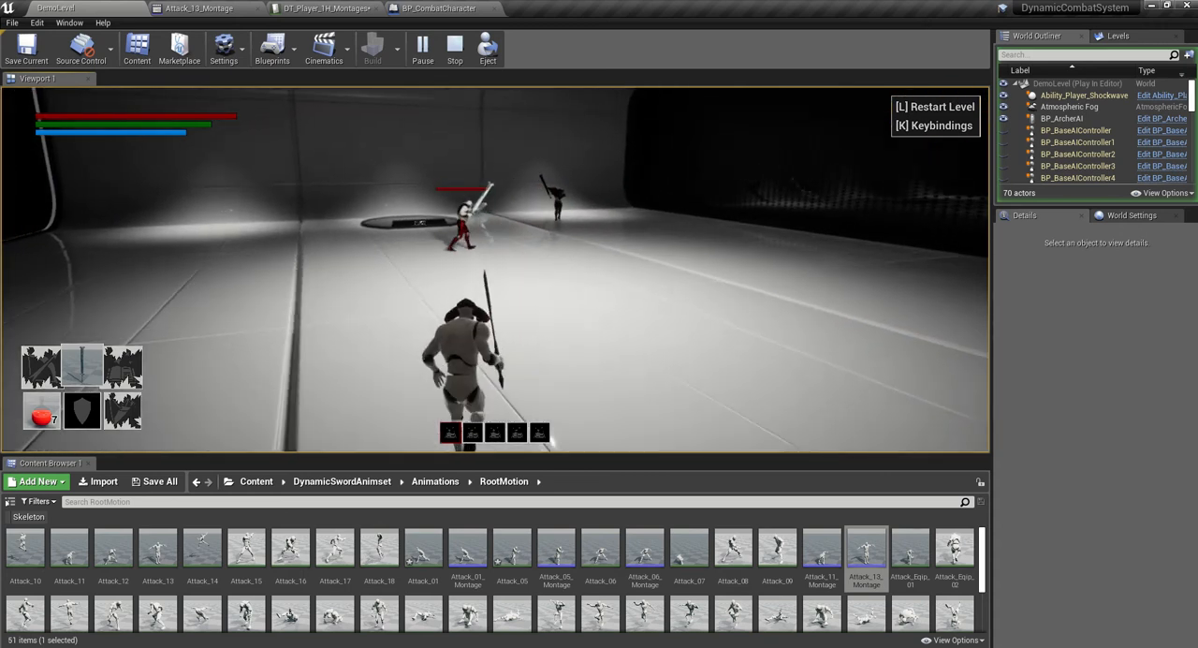
key(F11)
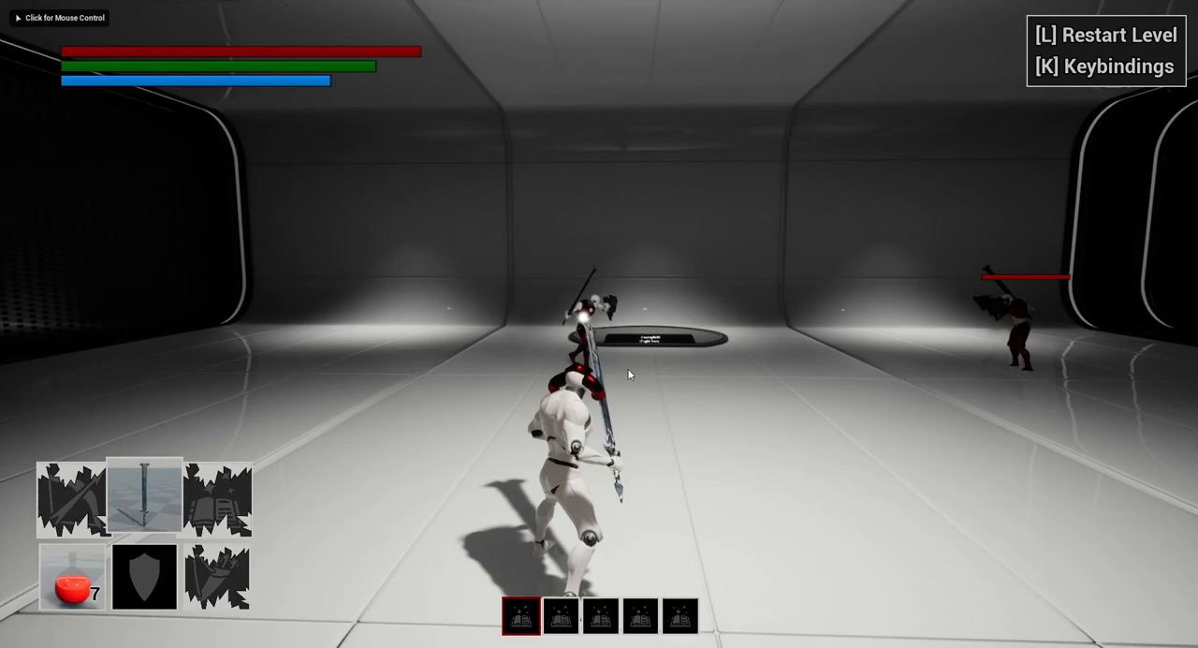
- Close in on the armed enemies and test the new heavy attack on them
click(627, 368)
key(w)
key(d)
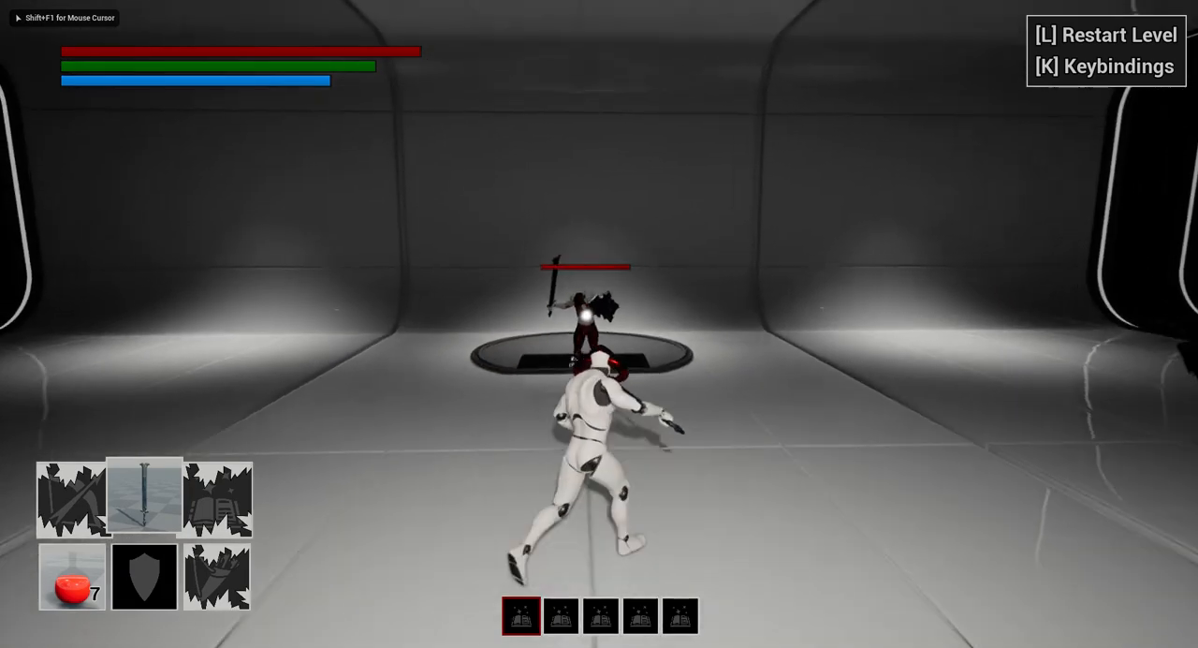
key(d)
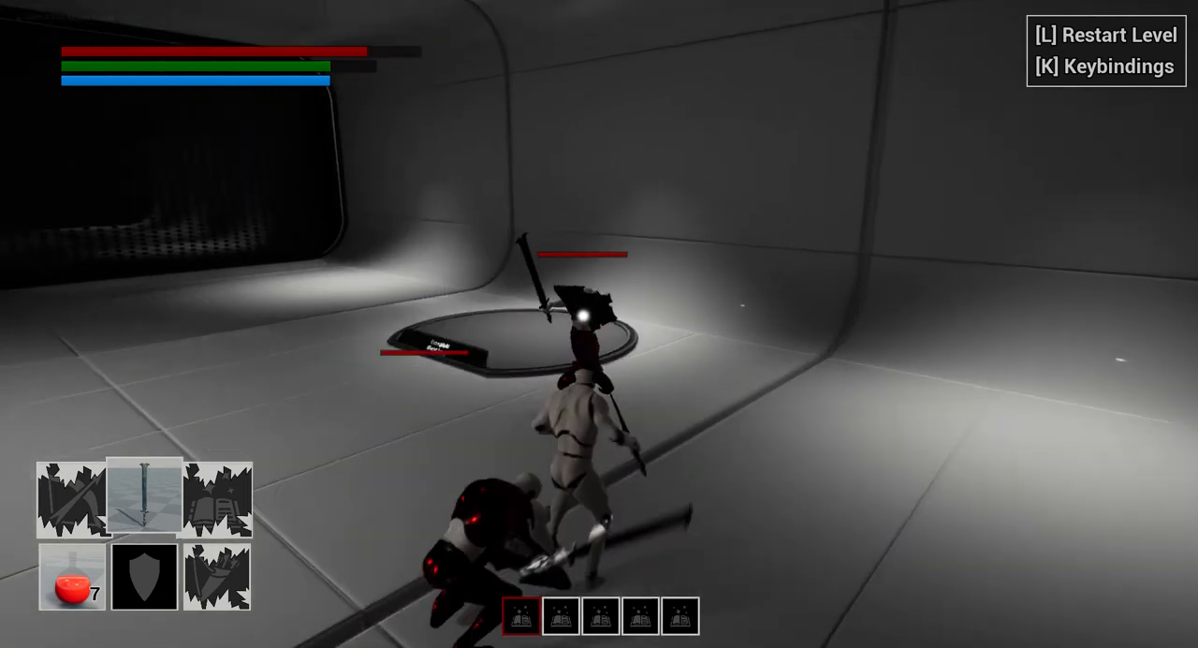
key(w)
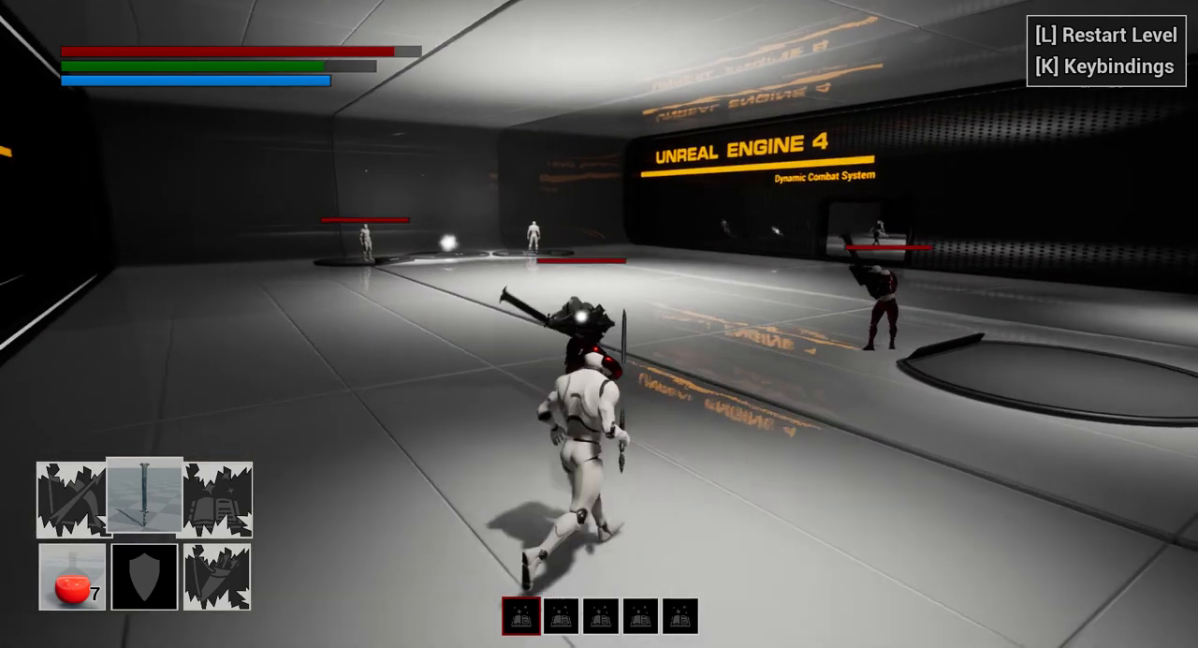
click(599, 324)
click(599, 324)
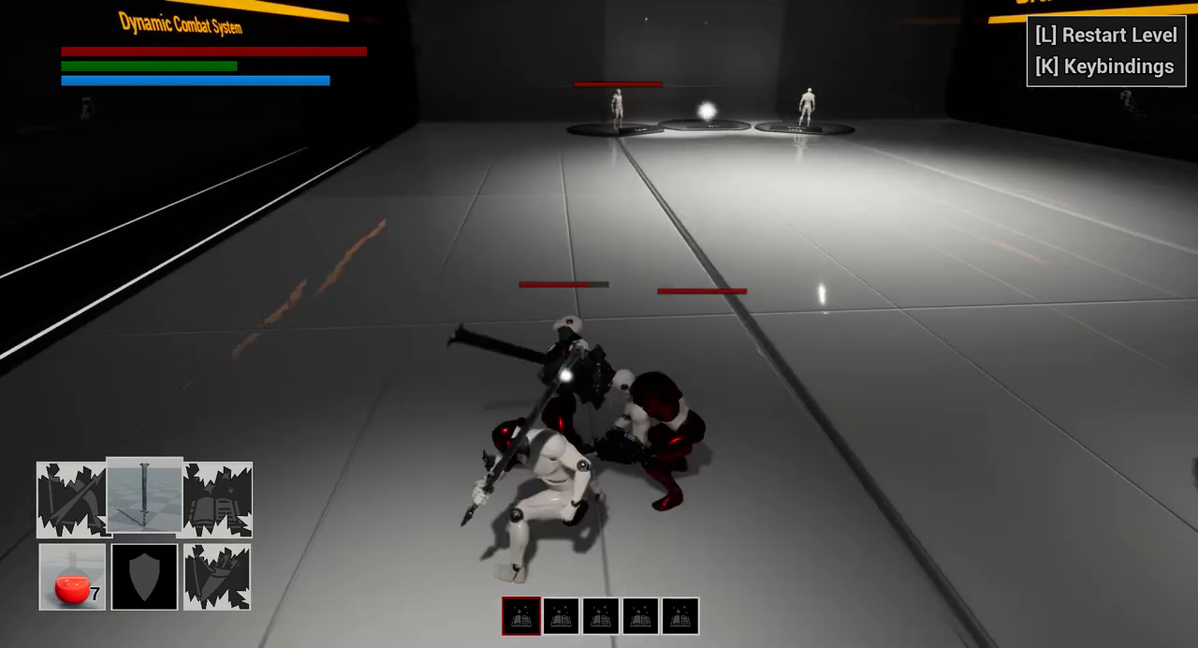
- Repeat the heavy attack on the two enemies between dodges and end the play session
key(s)
key(space)
key(w)
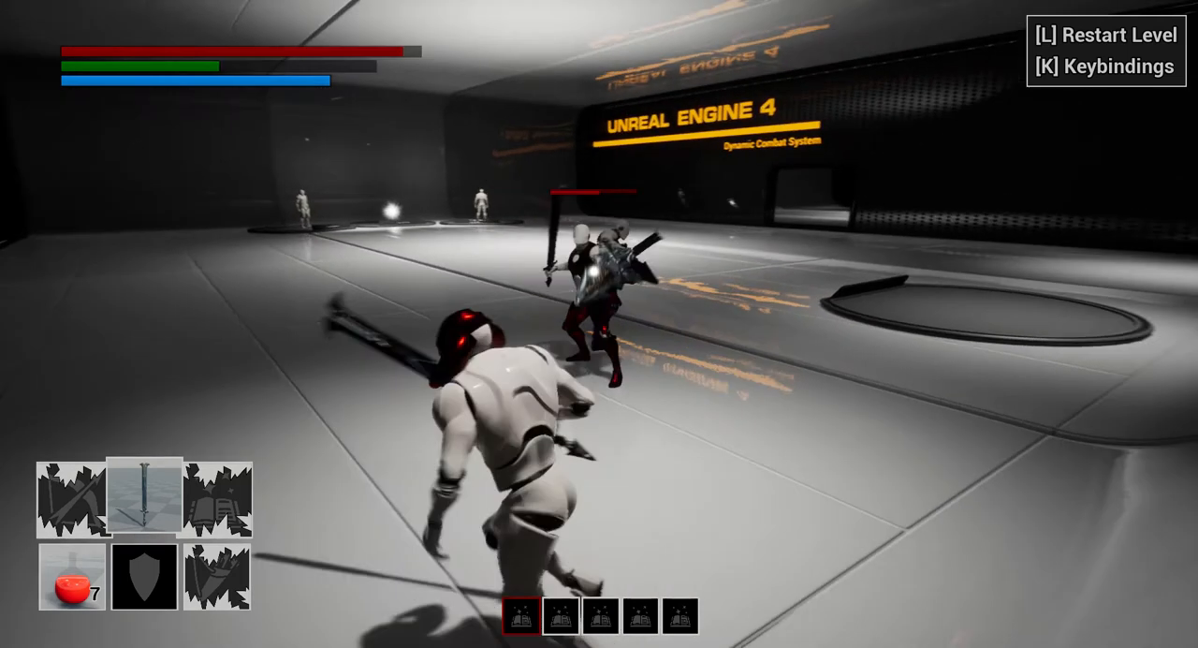
click(599, 324)
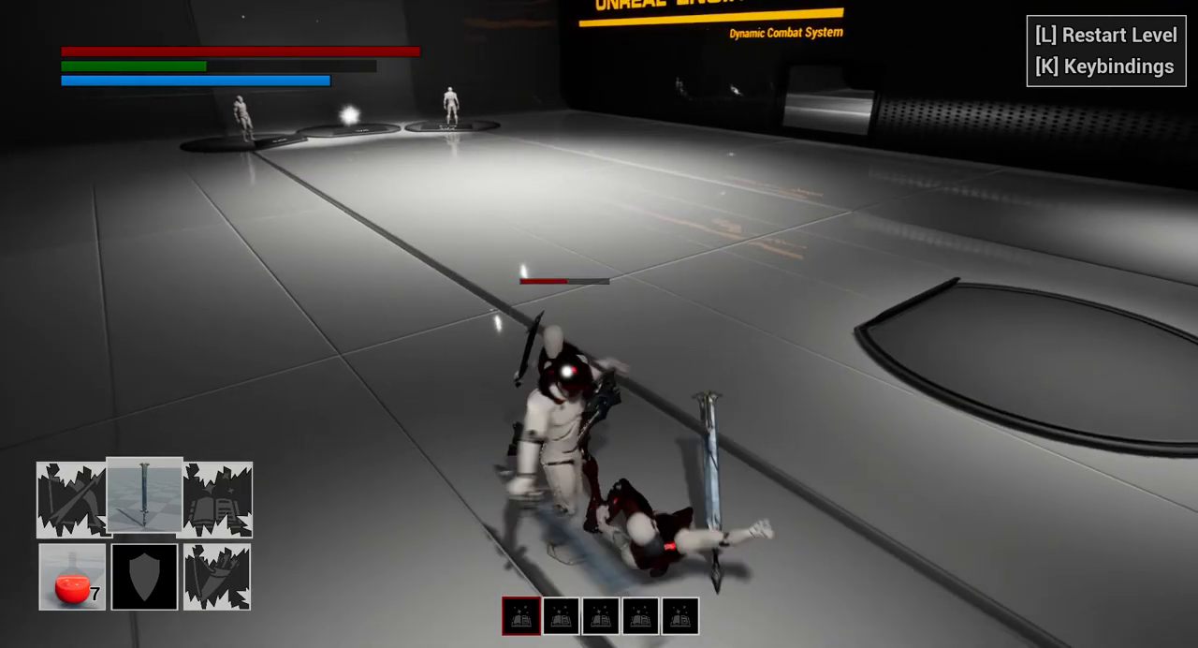
key(a)
key(space)
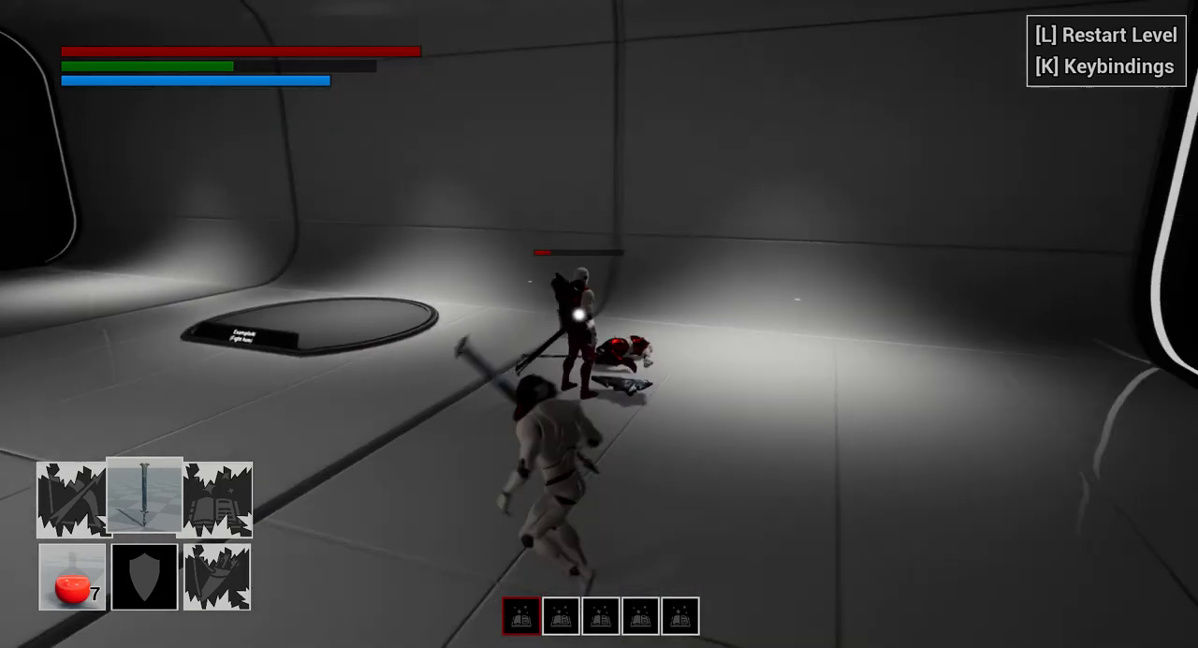
key(d)
key(Escape)
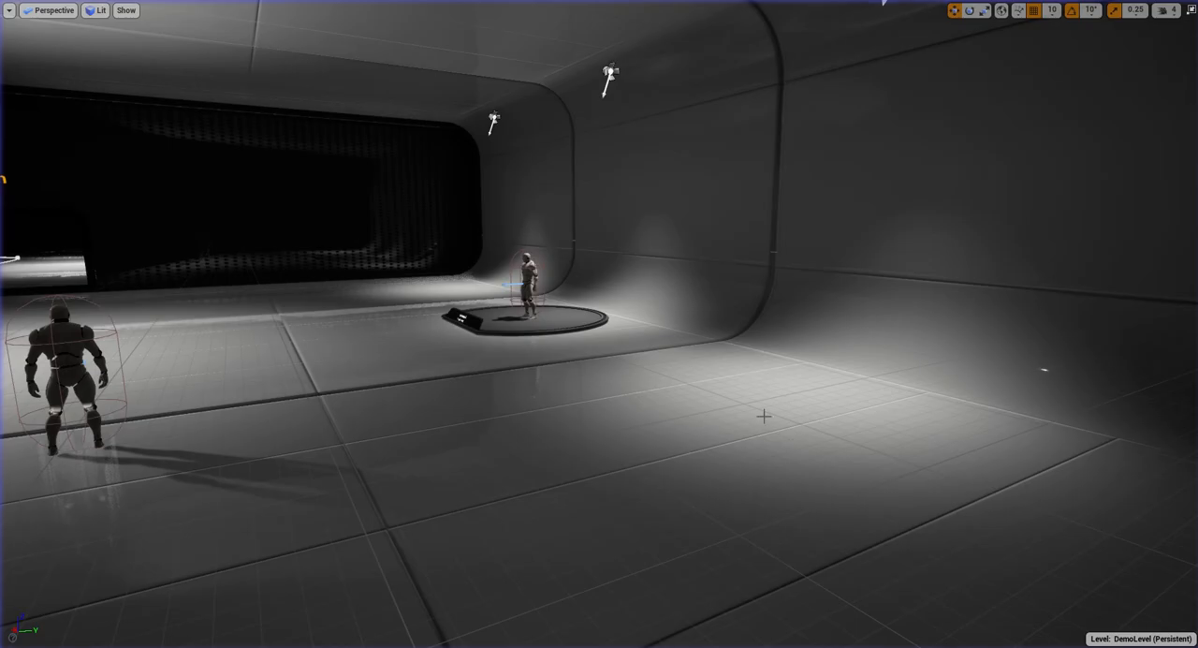
- Restart play, lock onto the front-facing training dummy and test the multi-hit heavy attack on it
key(alt+p)
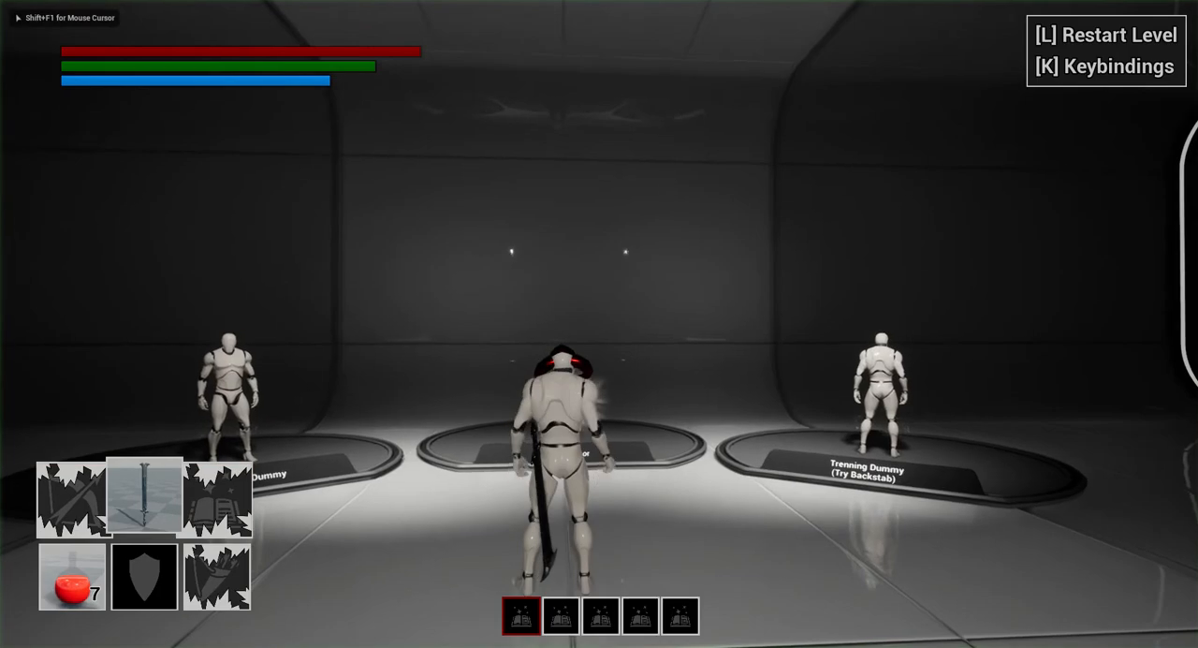
key(r)
key(d)
key(w)
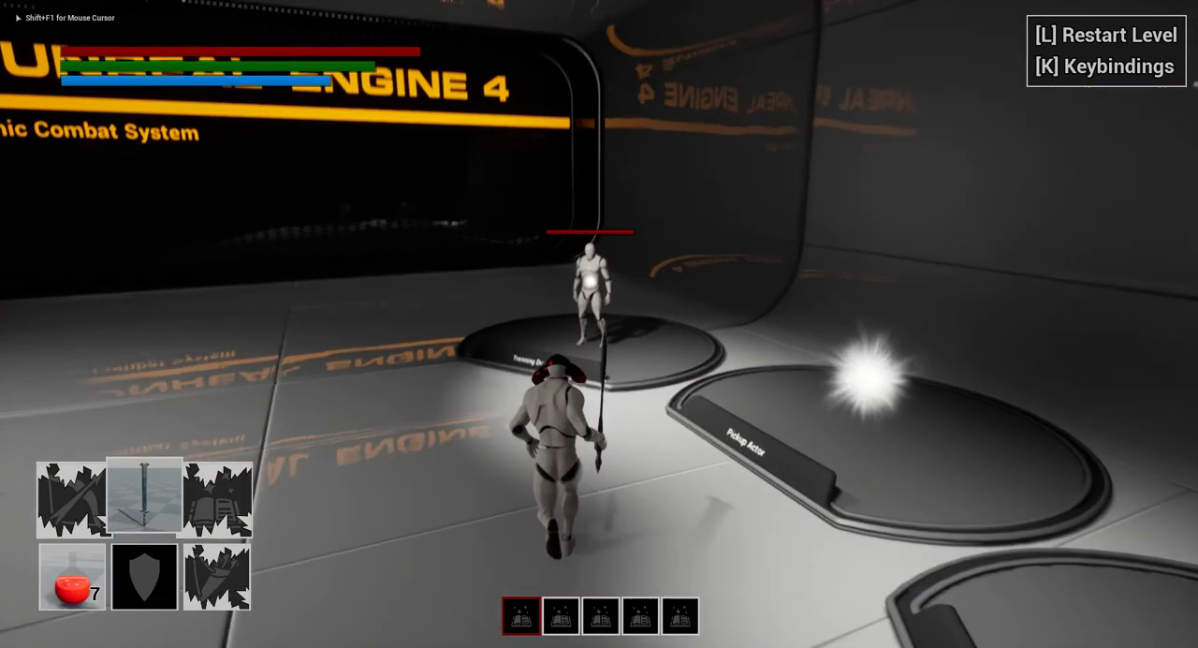
key(q)
click(599, 324)
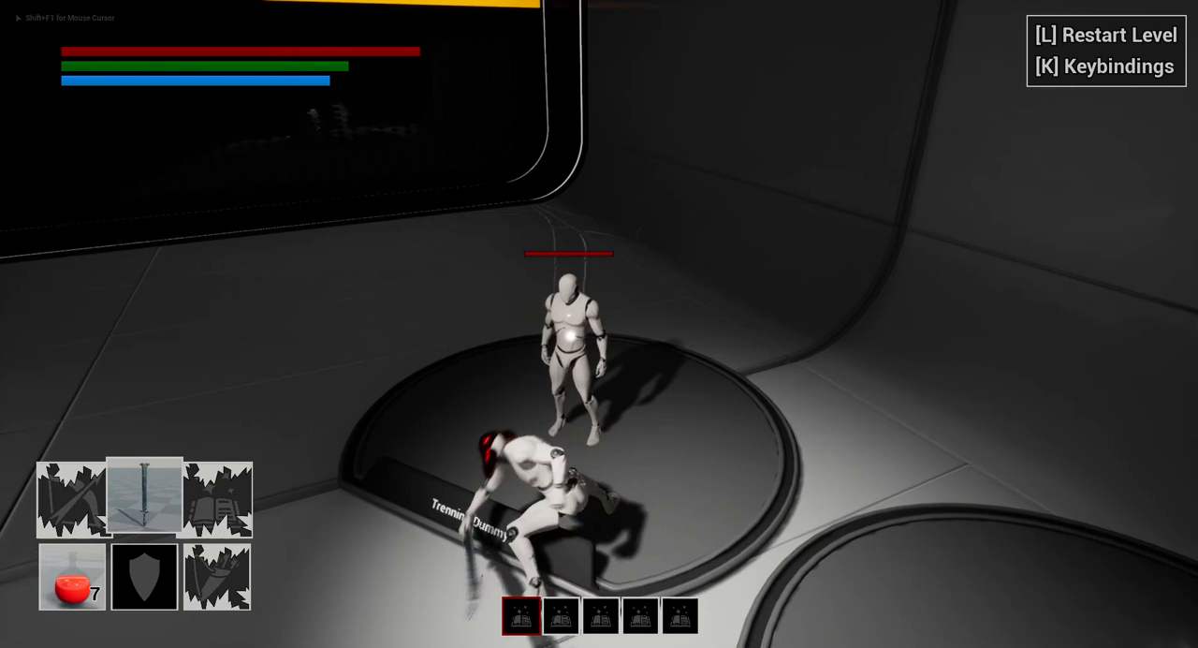
click(599, 324)
click(599, 323)
key(s)
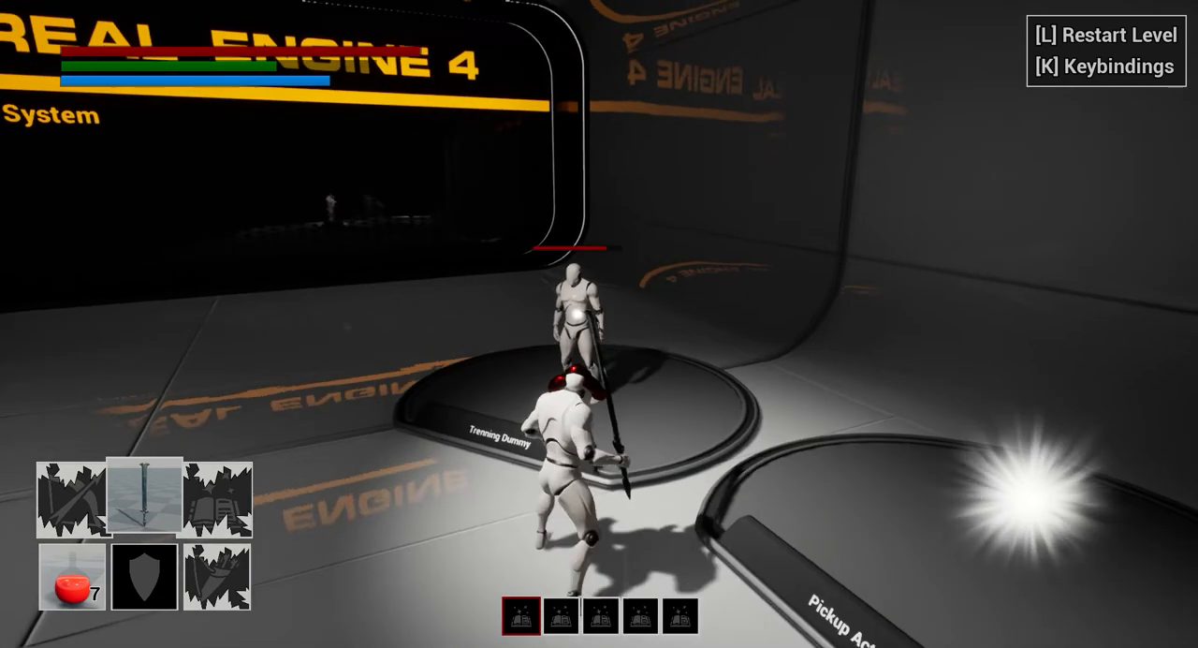
click(598, 324)
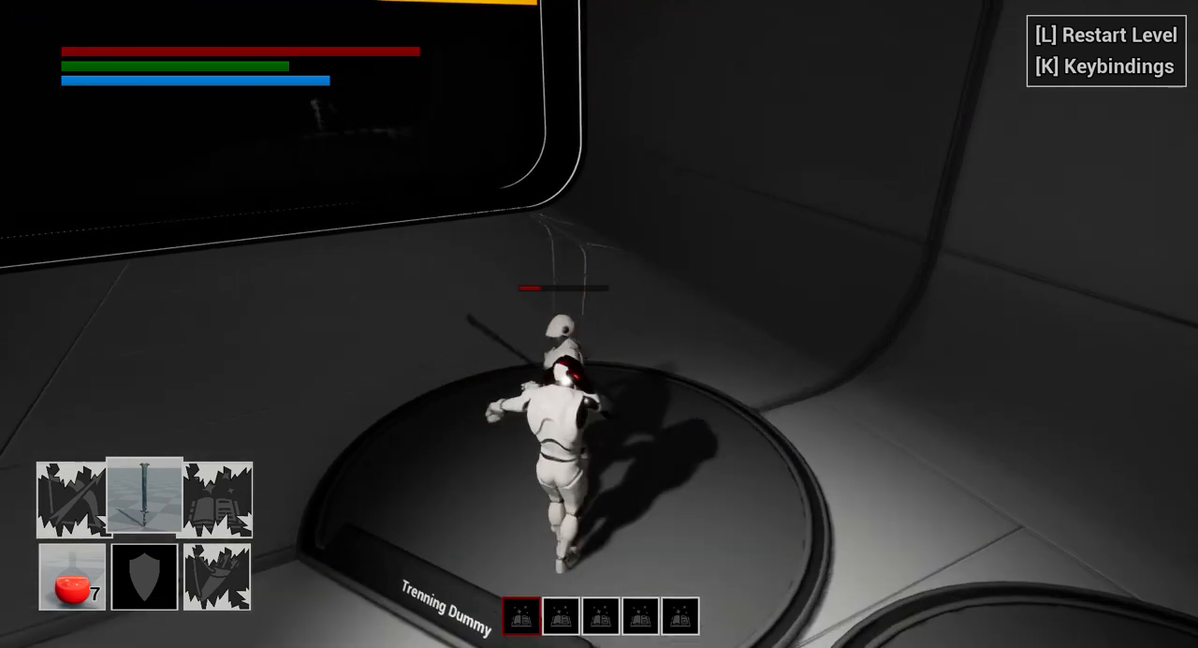
- Move away from the struck training dummy toward the backstab dummy and end the play session
key(w)
key(s)
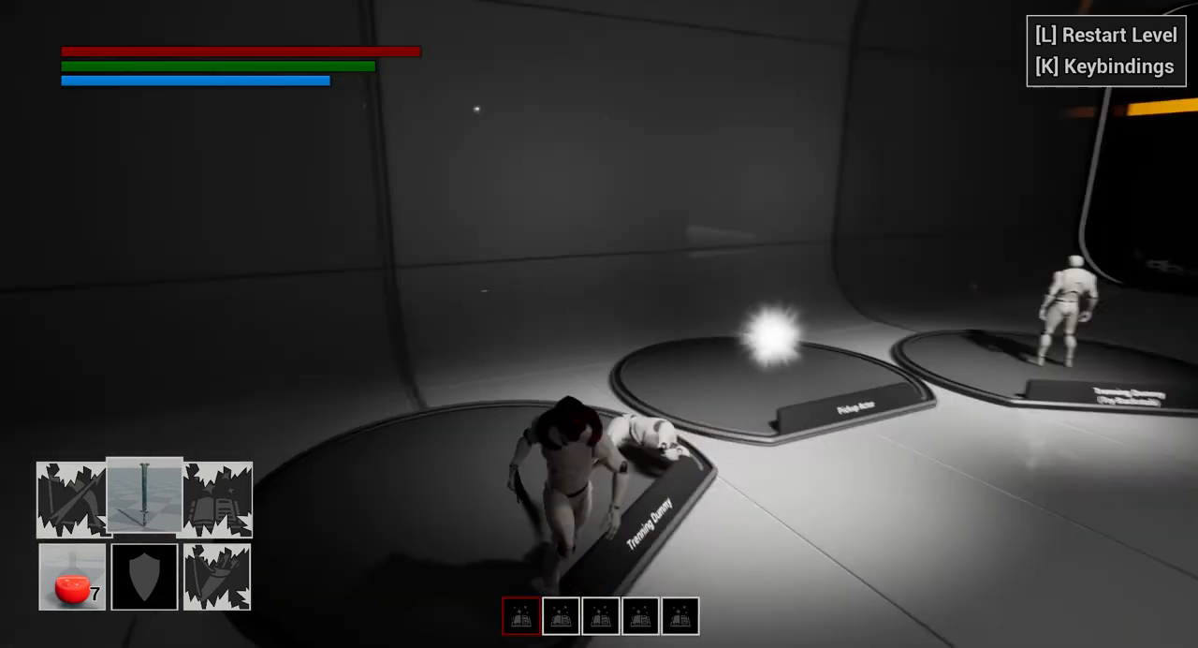
key(d)
key(w)
key(w)
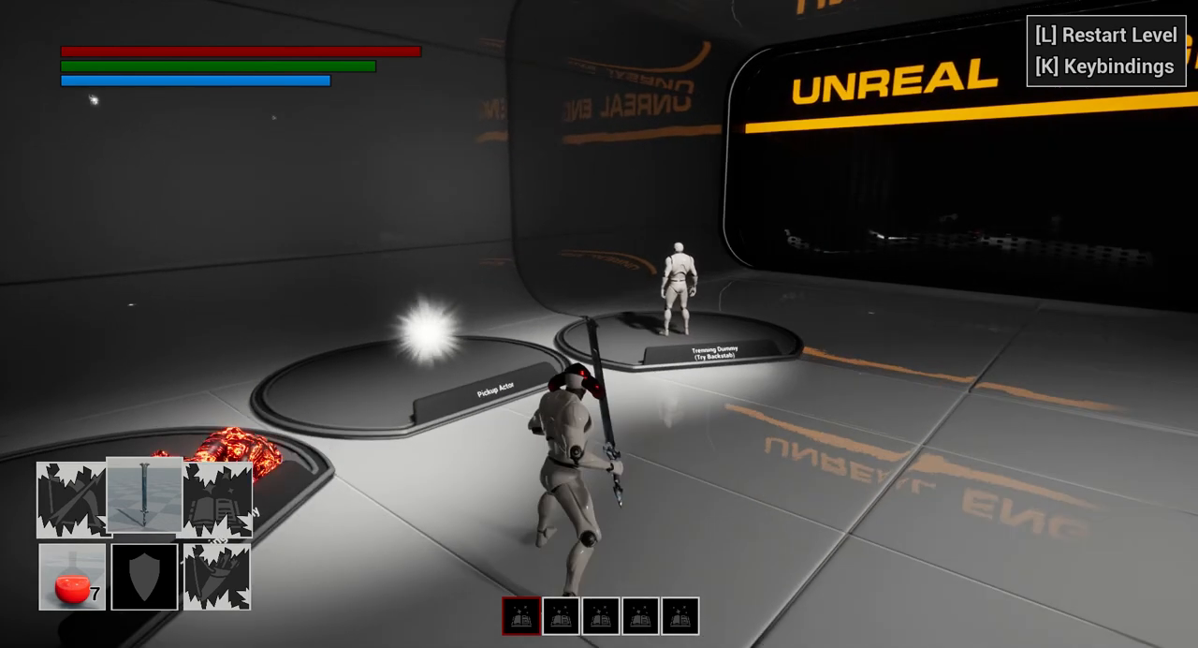
key(Escape)
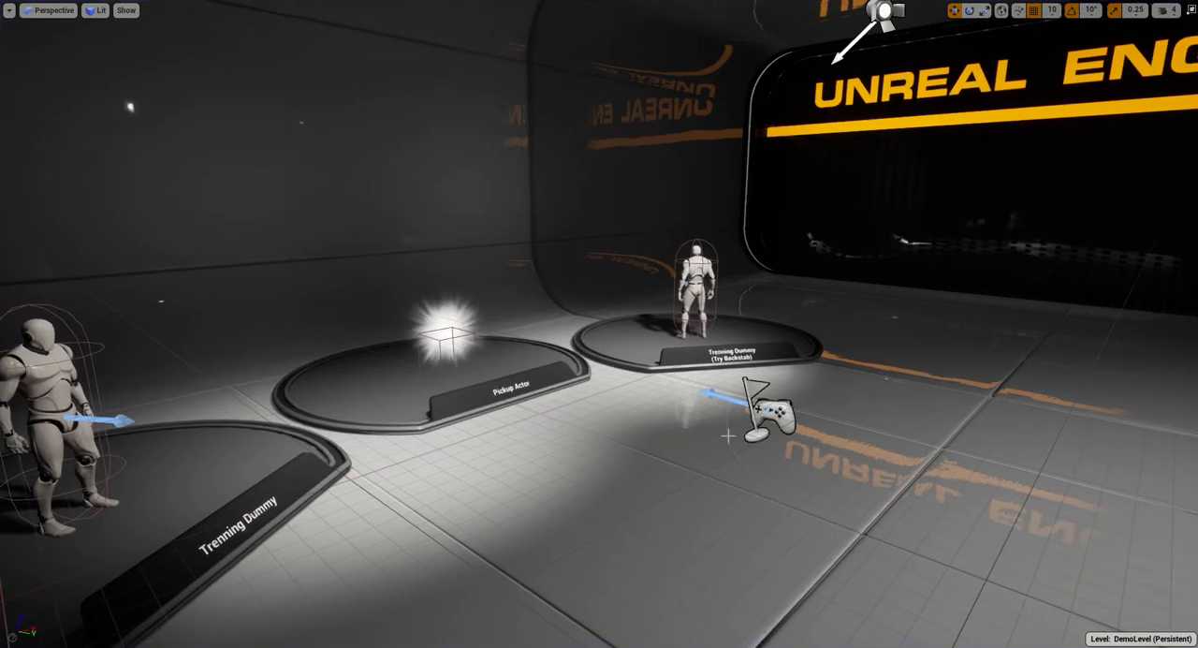
- Leave the full-screen viewport and reopen the RootMotion folder under DynamicSwordAnimset's Animations
right_drag(728, 435, 723, 428)
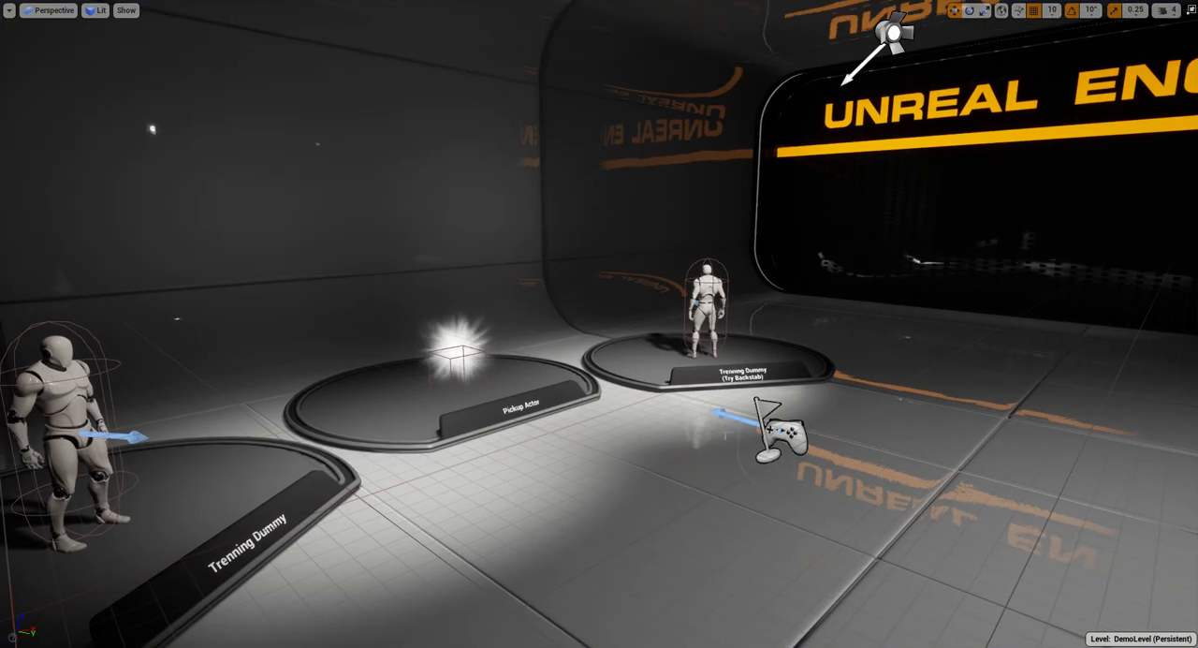
key(F11)
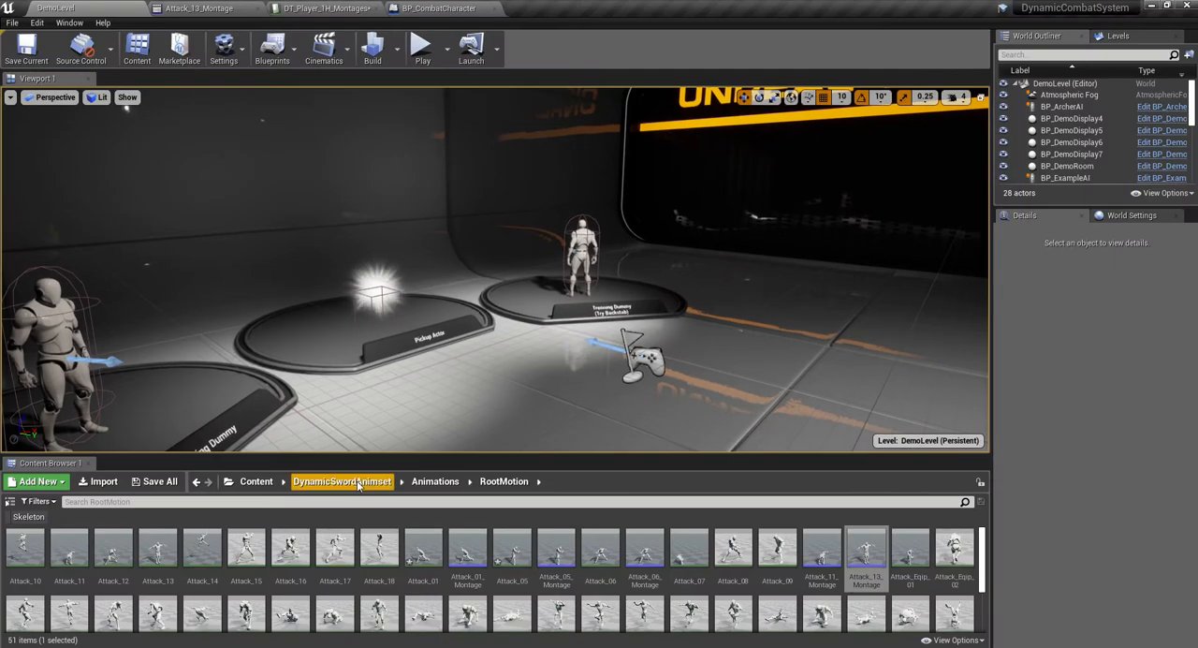
click(440, 483)
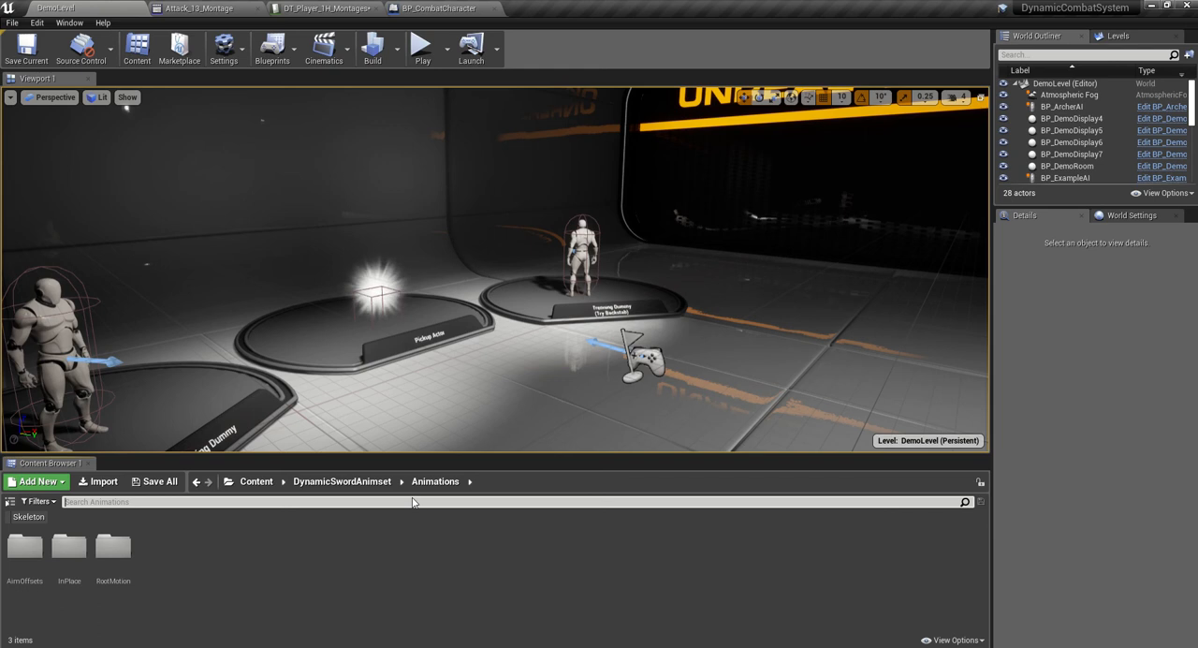
double_click(114, 547)
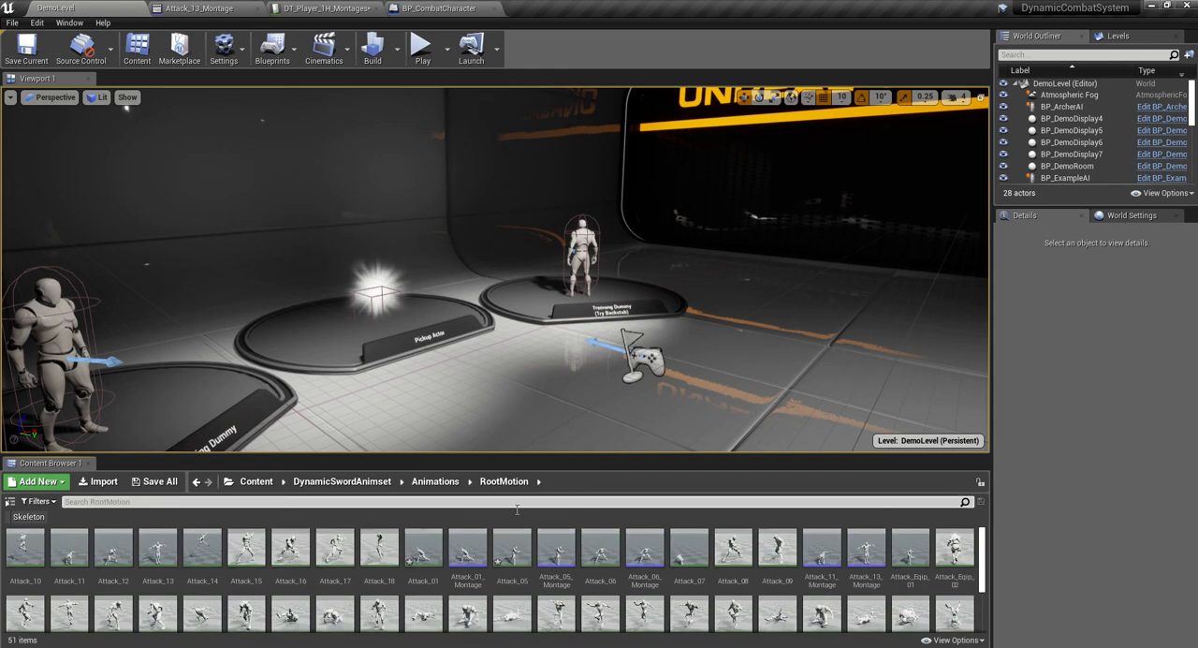
- Search the RootMotion folder for "roll" and open the Rolling_Back_01 animation
click(690, 501)
text(rolo)
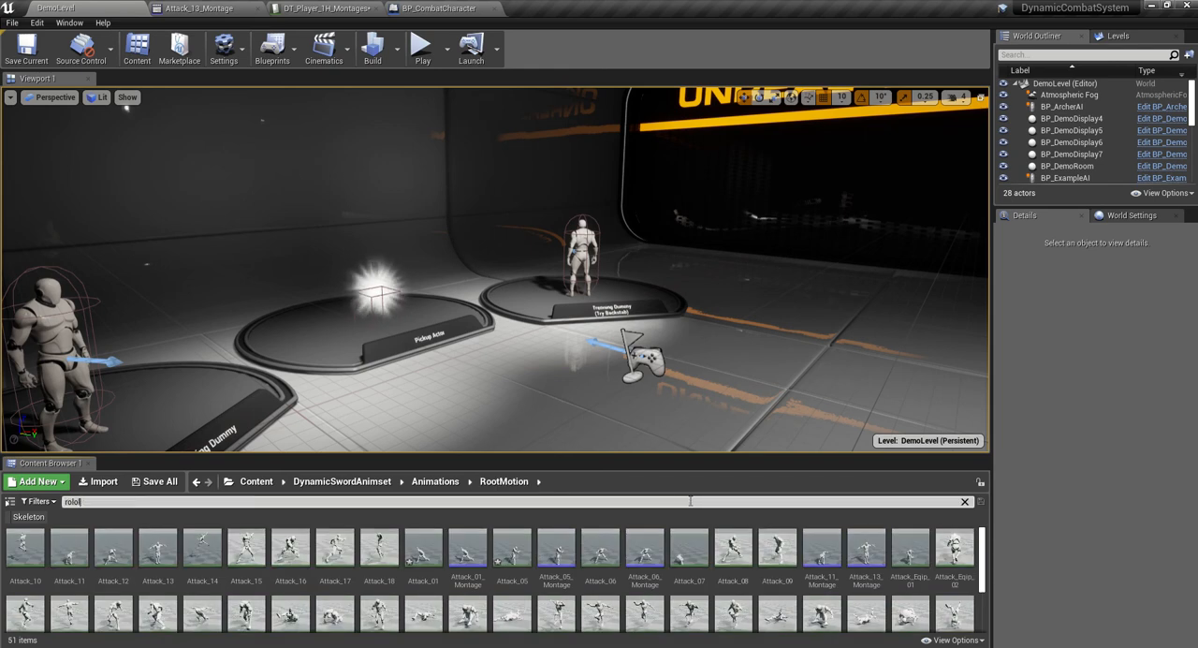
key(BackSpace)
key(BackSpace)
text(ll)
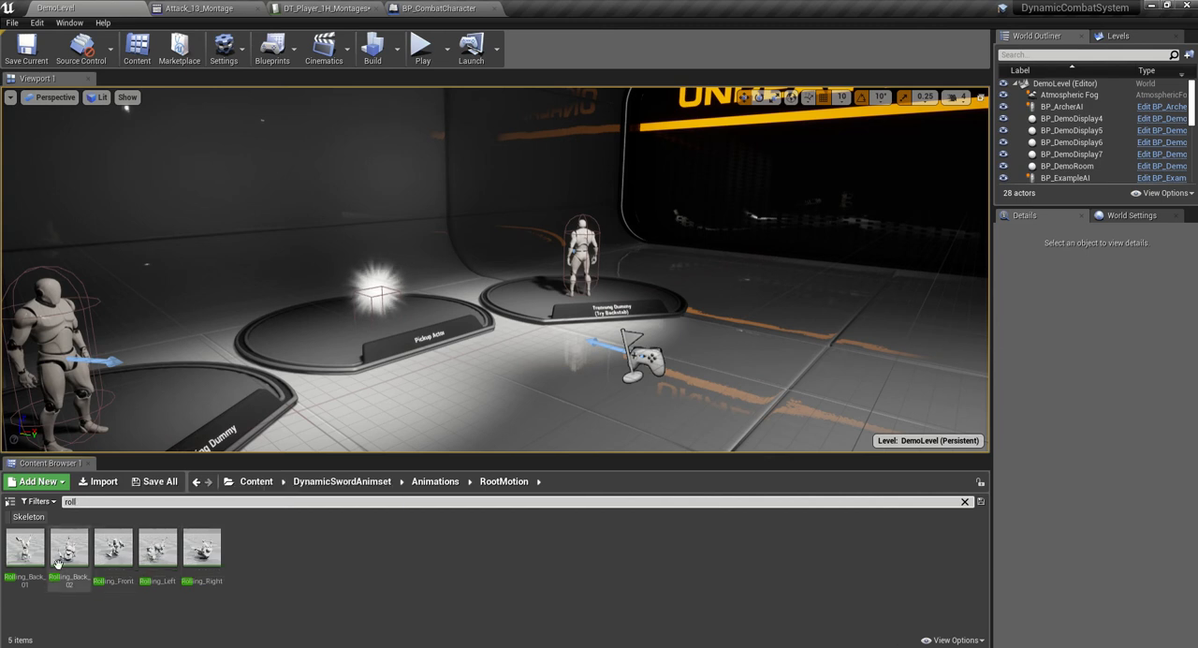
double_click(25, 547)
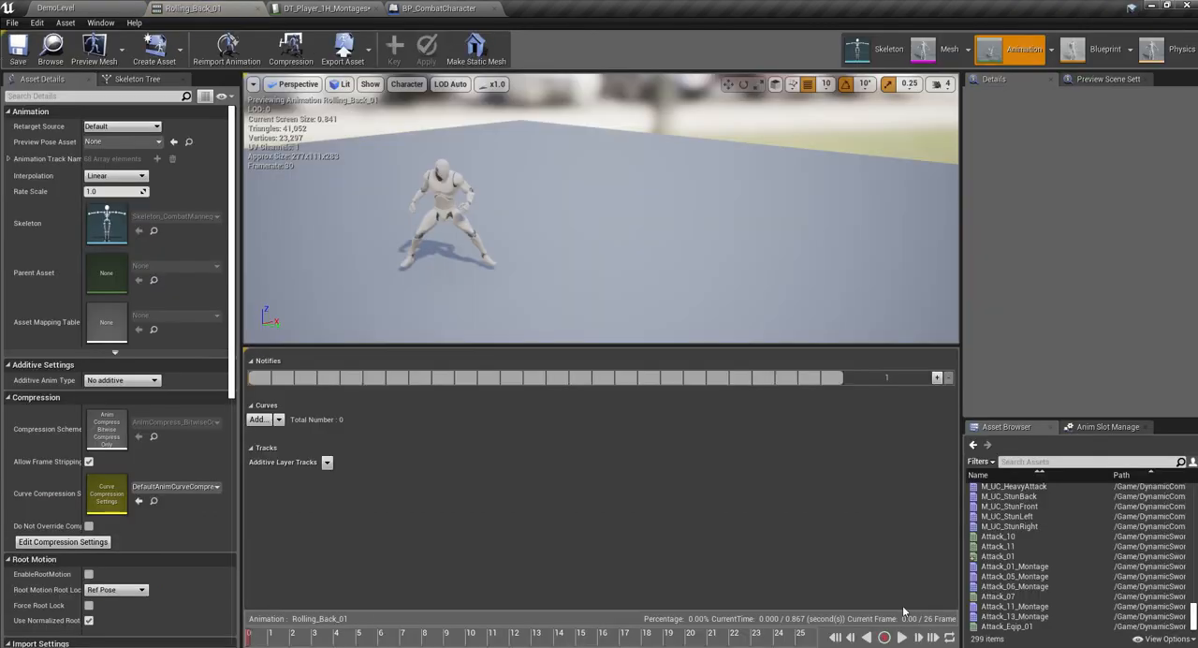
- Enable root motion on the Rolling_Back_01 animation while previewing its playback, and save the asset
click(901, 637)
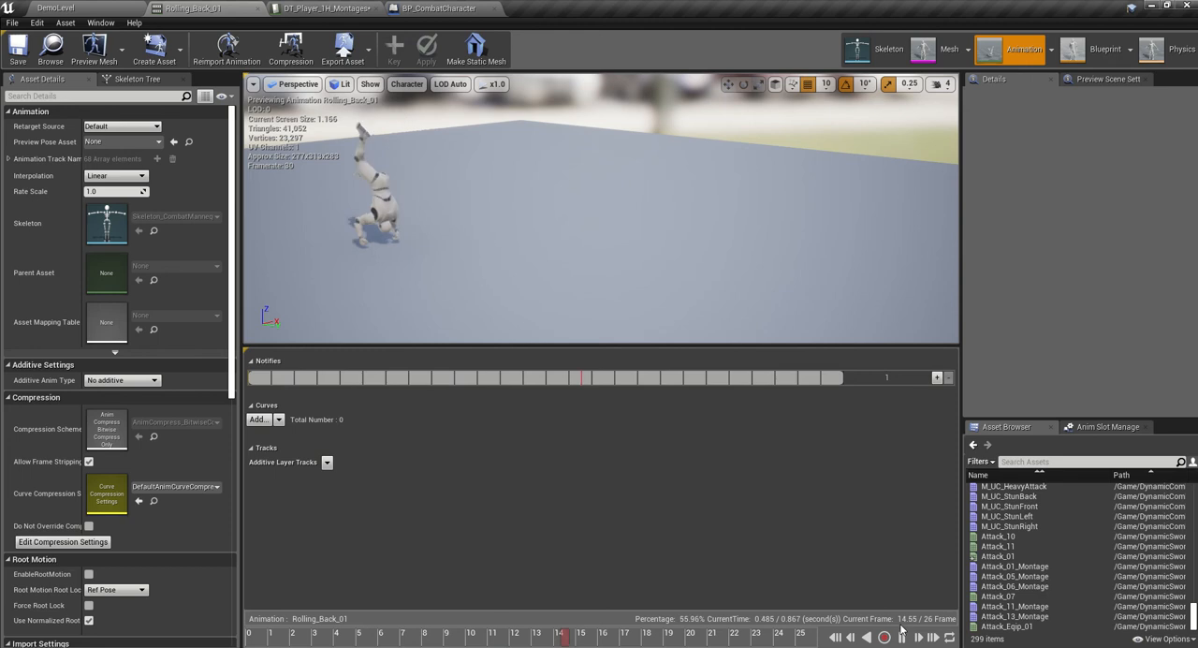
click(89, 575)
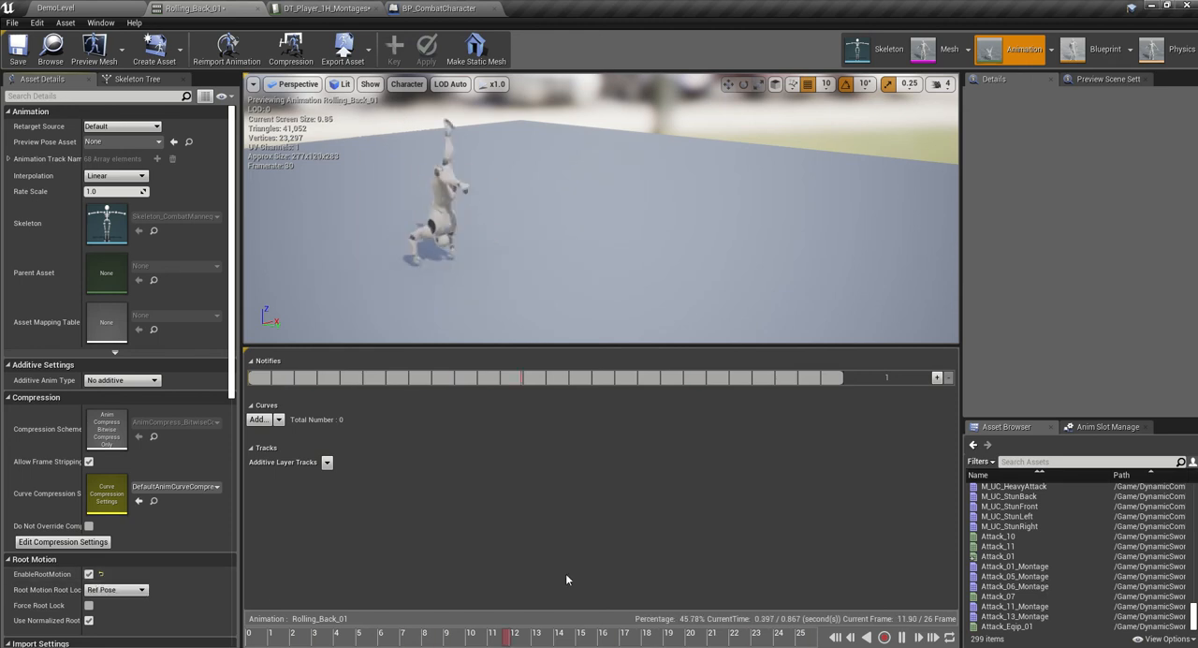
click(18, 49)
- Return to the DemoLevel editor and create an animation montage from Rolling_Back_01, keeping the suggested name
click(56, 7)
right_click(26, 550)
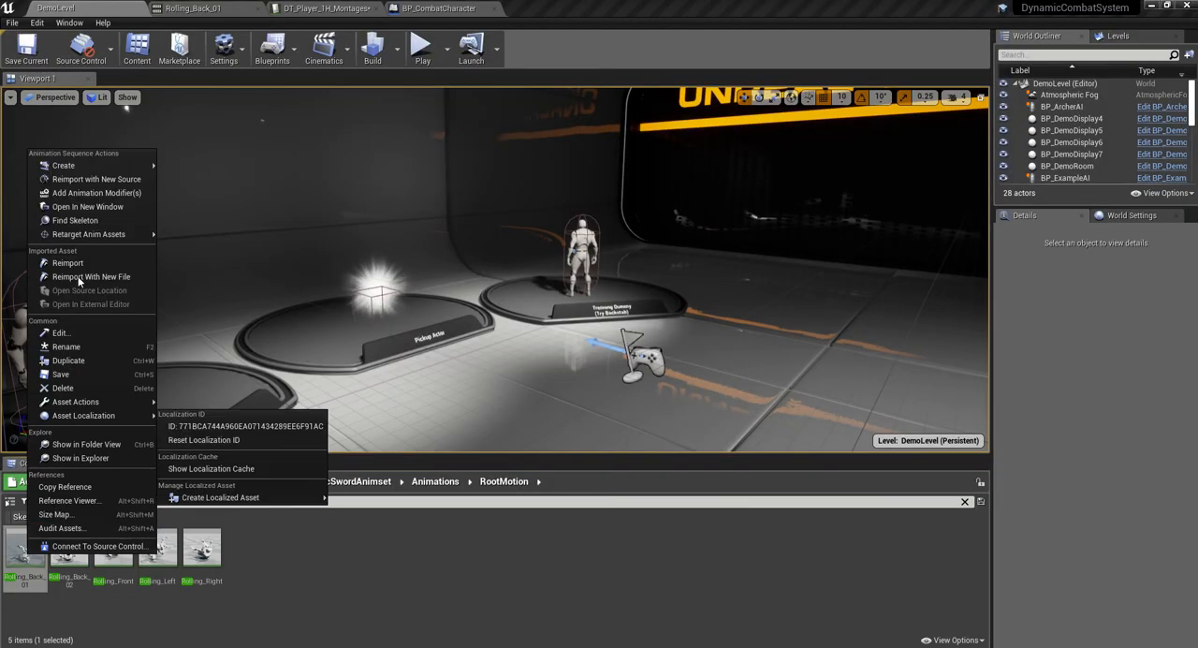
mouse_move(95, 168)
click(208, 179)
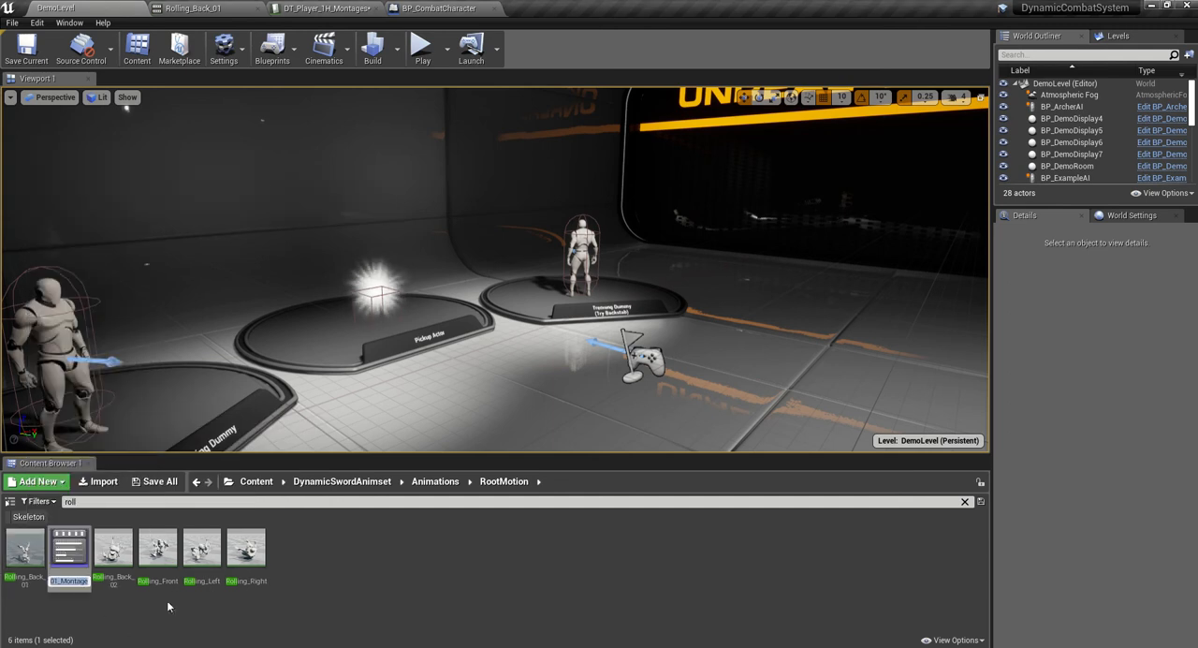
- Open Rolling_Back_01_Montage and assign its animation track to the DefaultGroup.FullBody slot
double_click(66, 559)
click(889, 405)
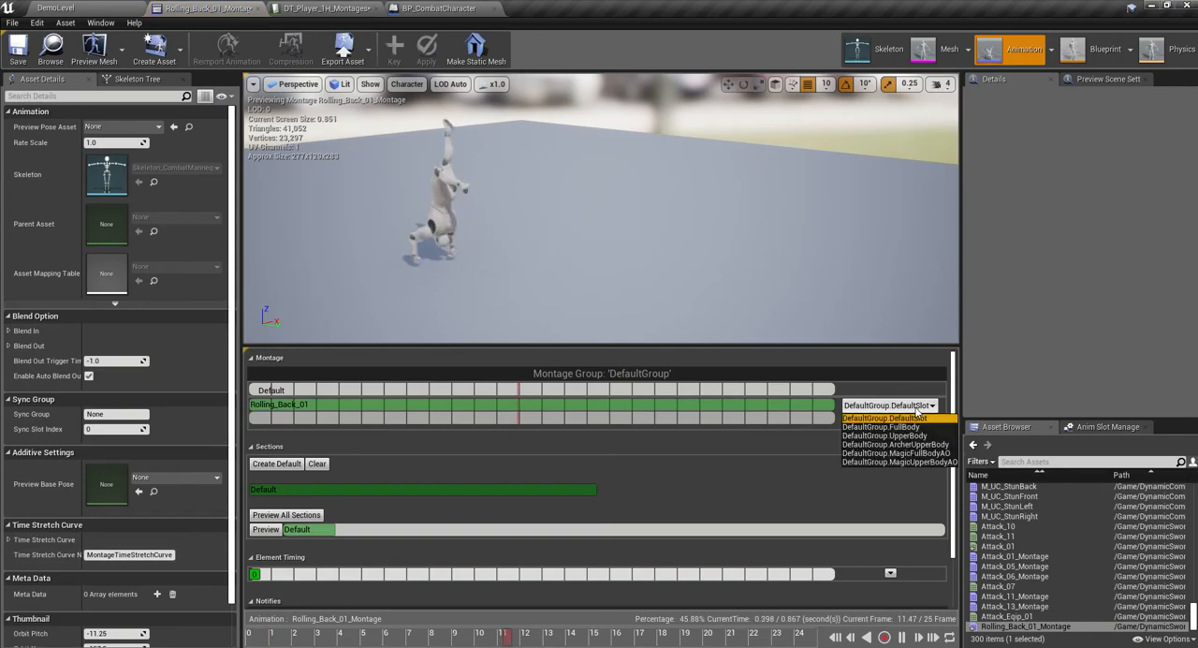
click(881, 427)
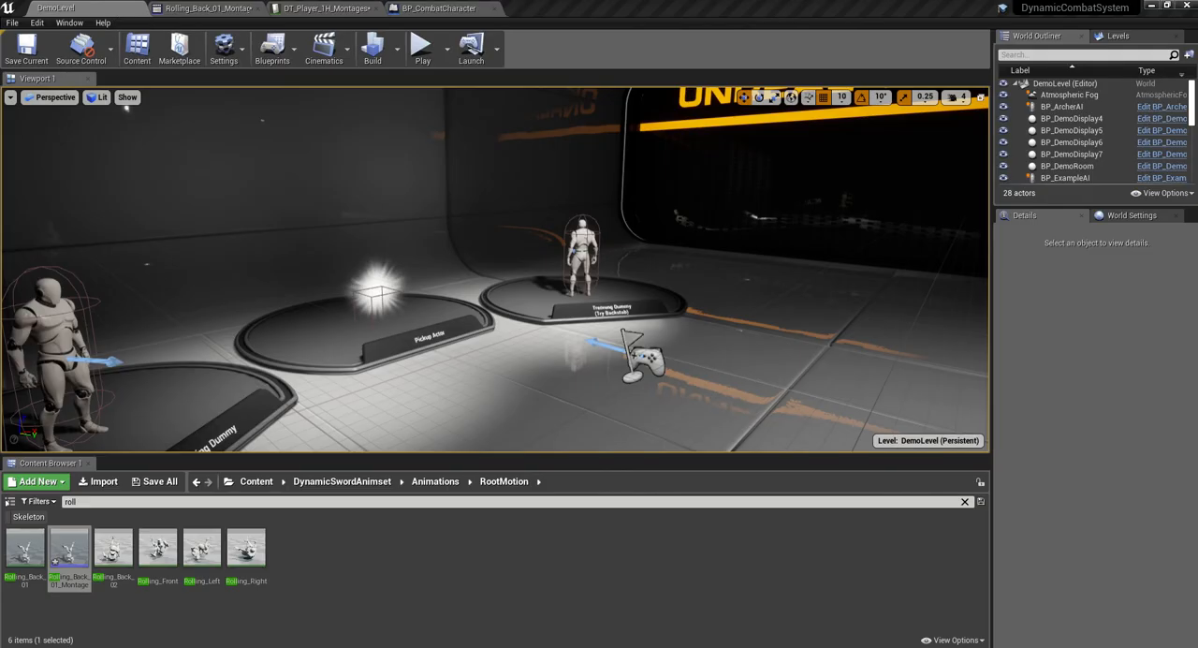
- Open the existing AM_StepBack montage from DynamicCombatSystem's Montages/Player/Common folder and examine its notify tracks
drag(0, 103, 182, 105)
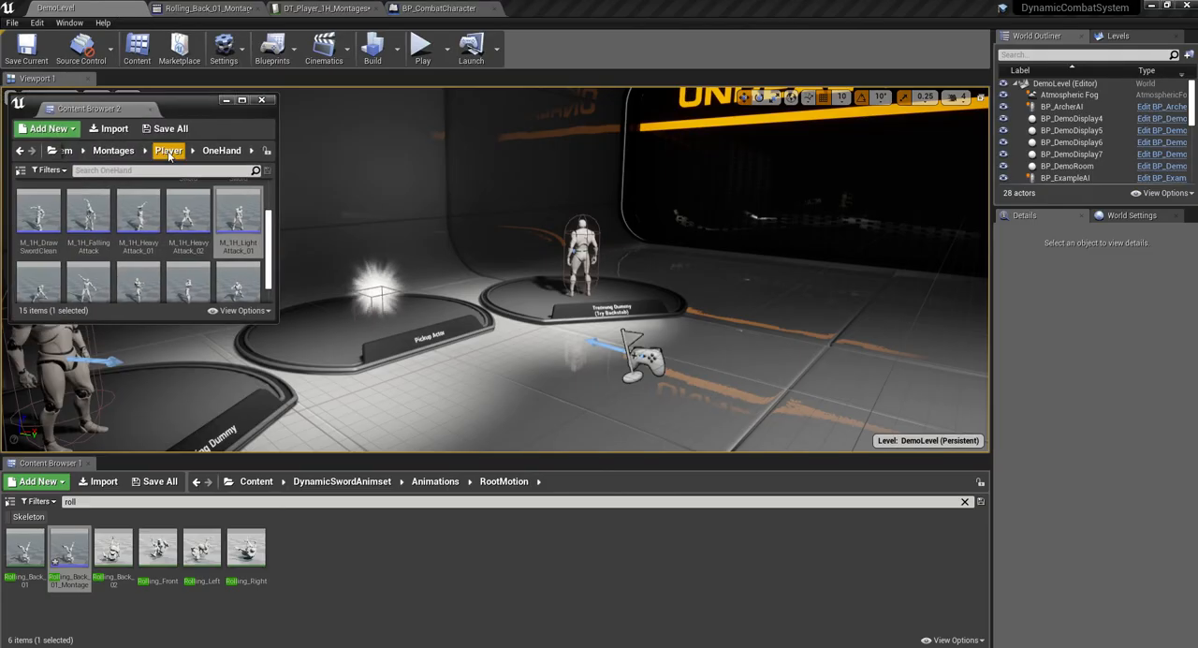
click(170, 154)
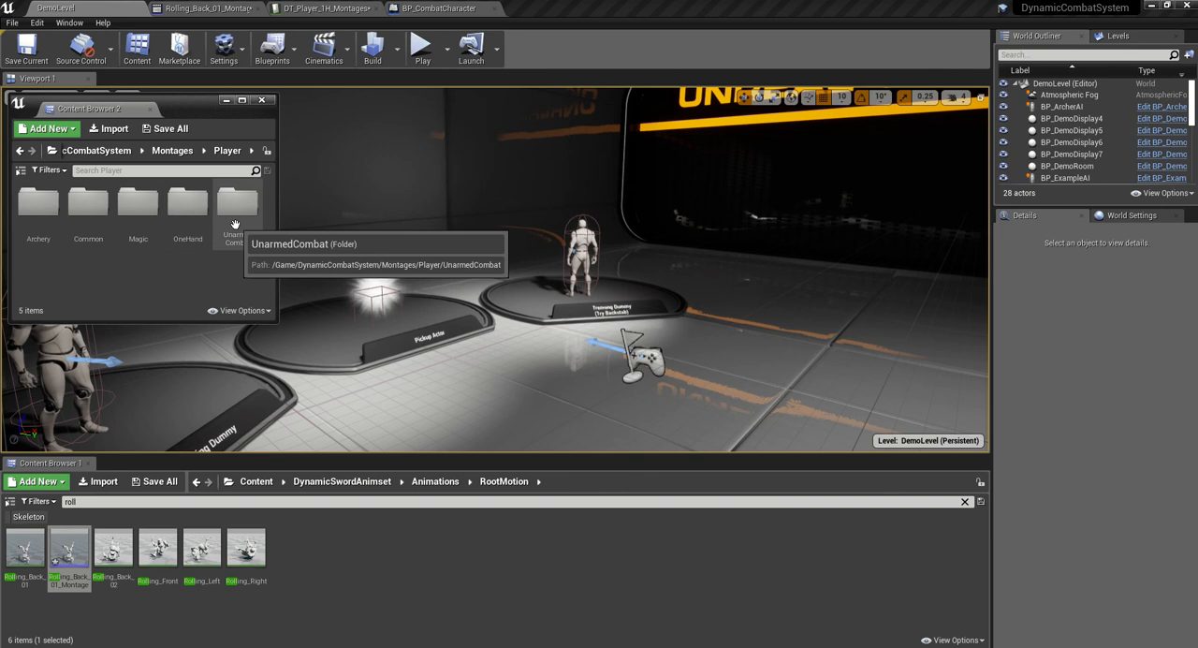
double_click(78, 231)
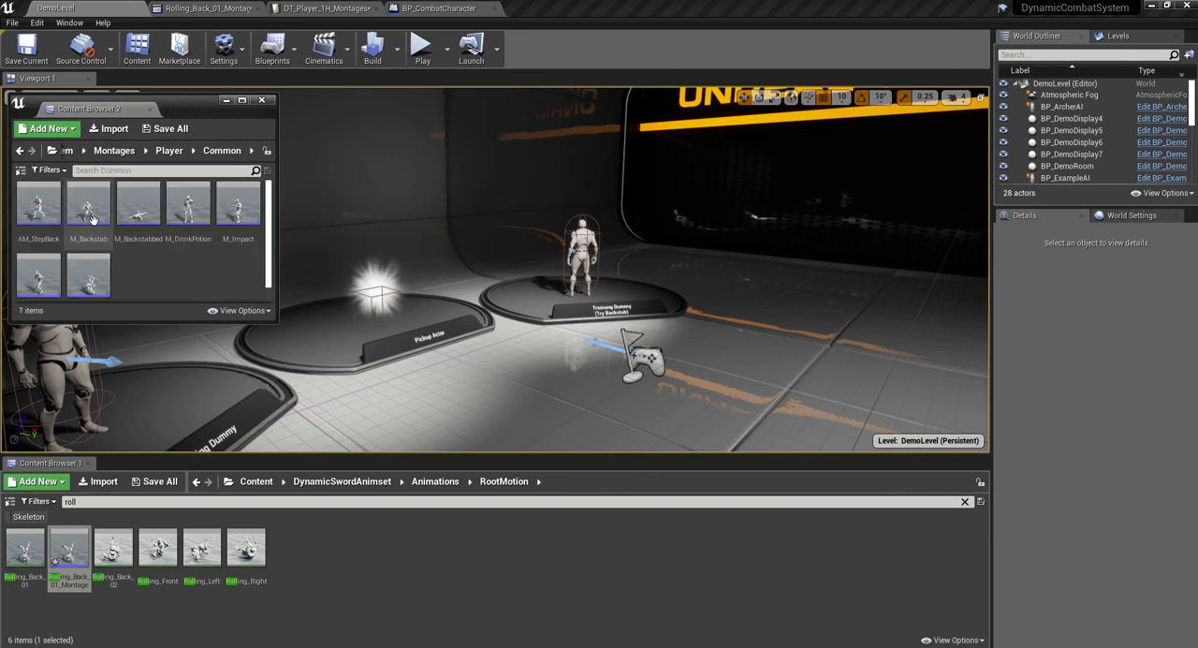
double_click(37, 206)
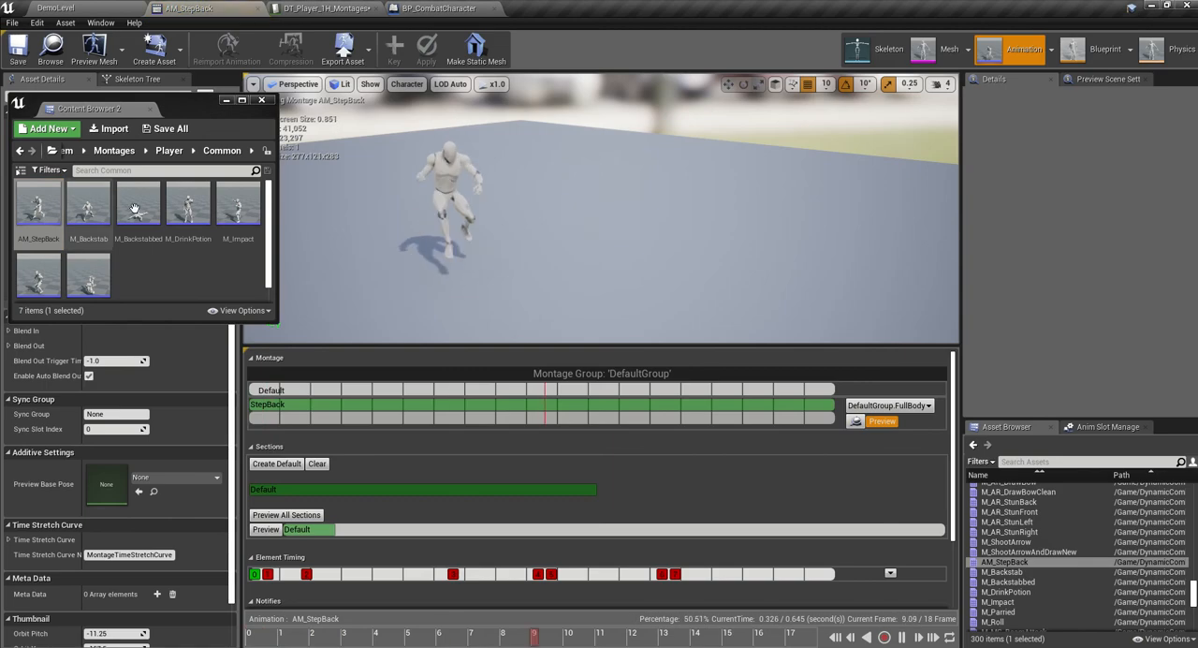
drag(955, 398, 951, 476)
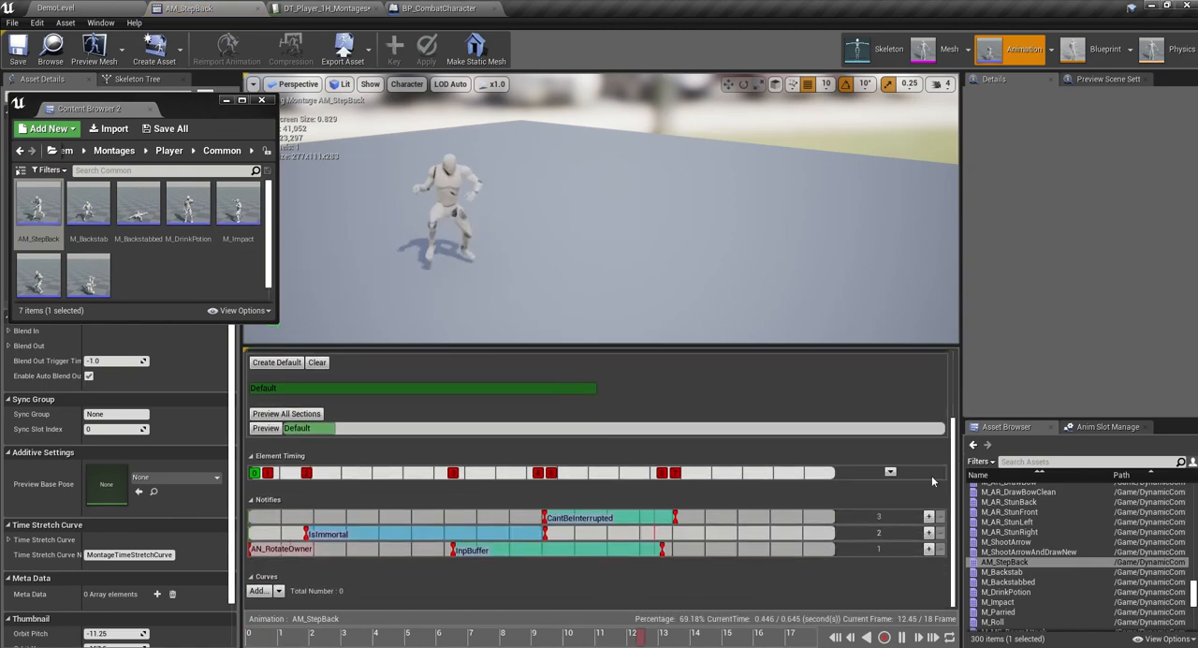
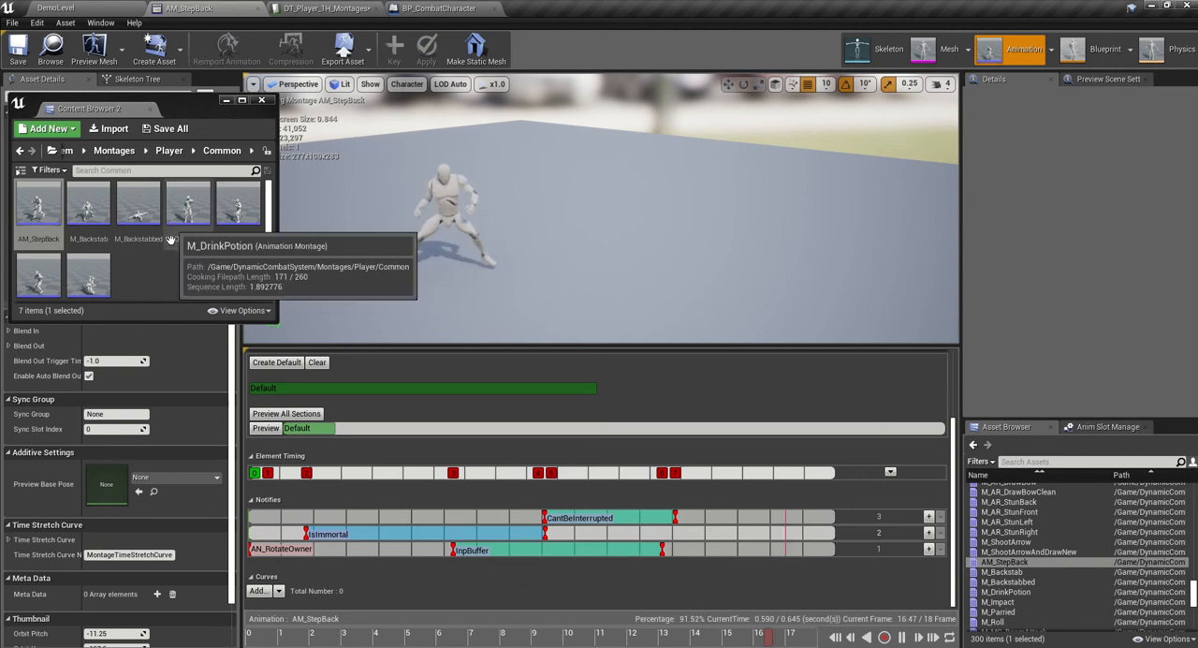
- Open the M_Roll montage from the Player/Common montages folder and copy all of its notifies
scroll(124, 264, down, 1)
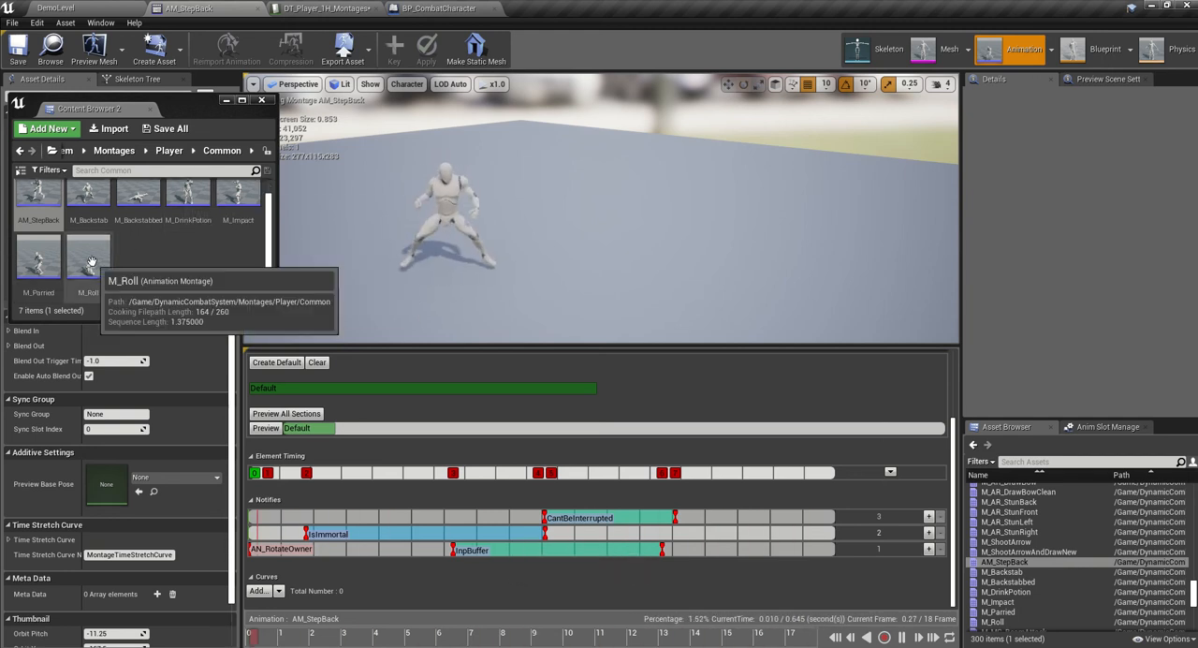
double_click(91, 262)
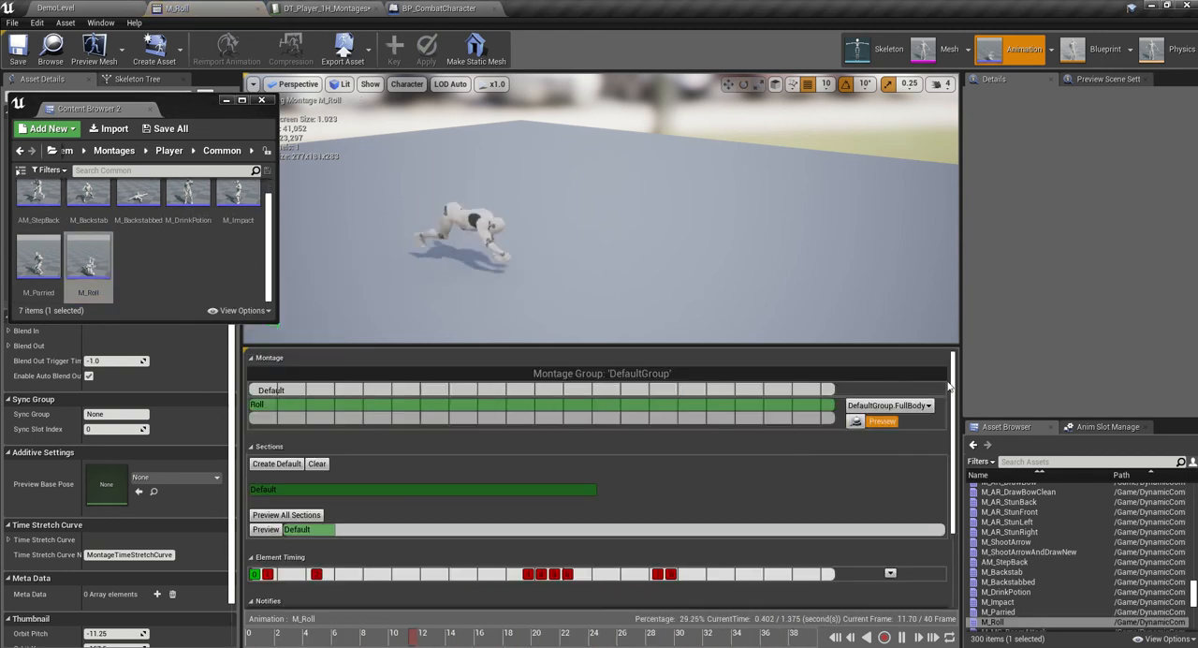
drag(956, 384, 956, 477)
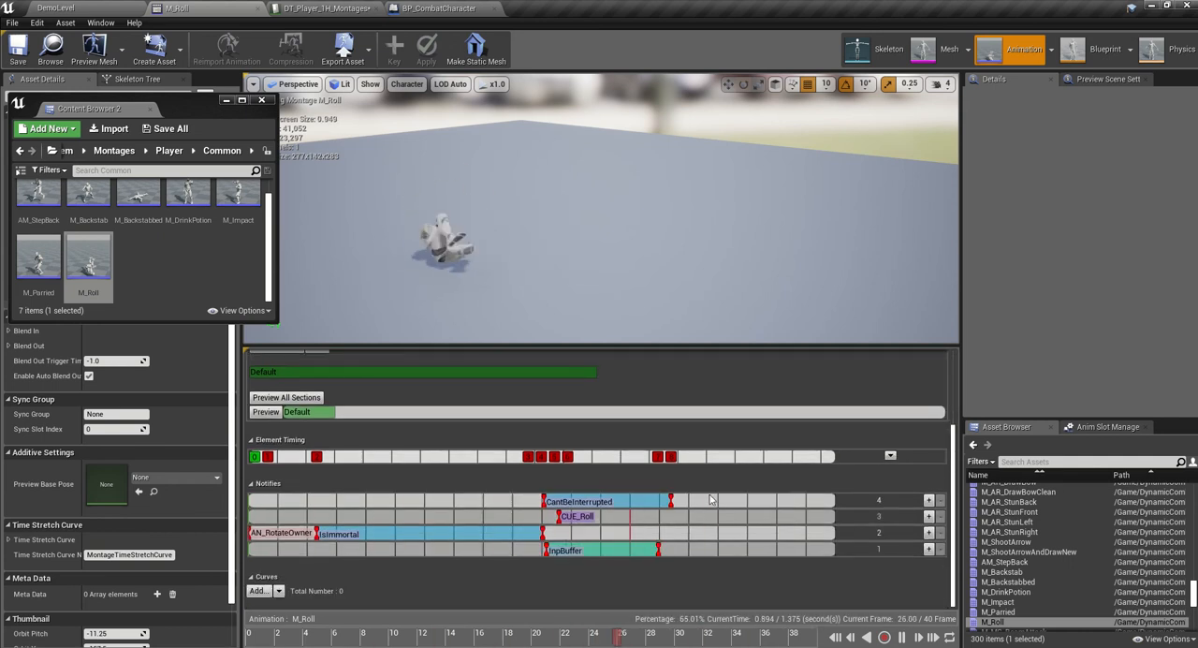
click(309, 532)
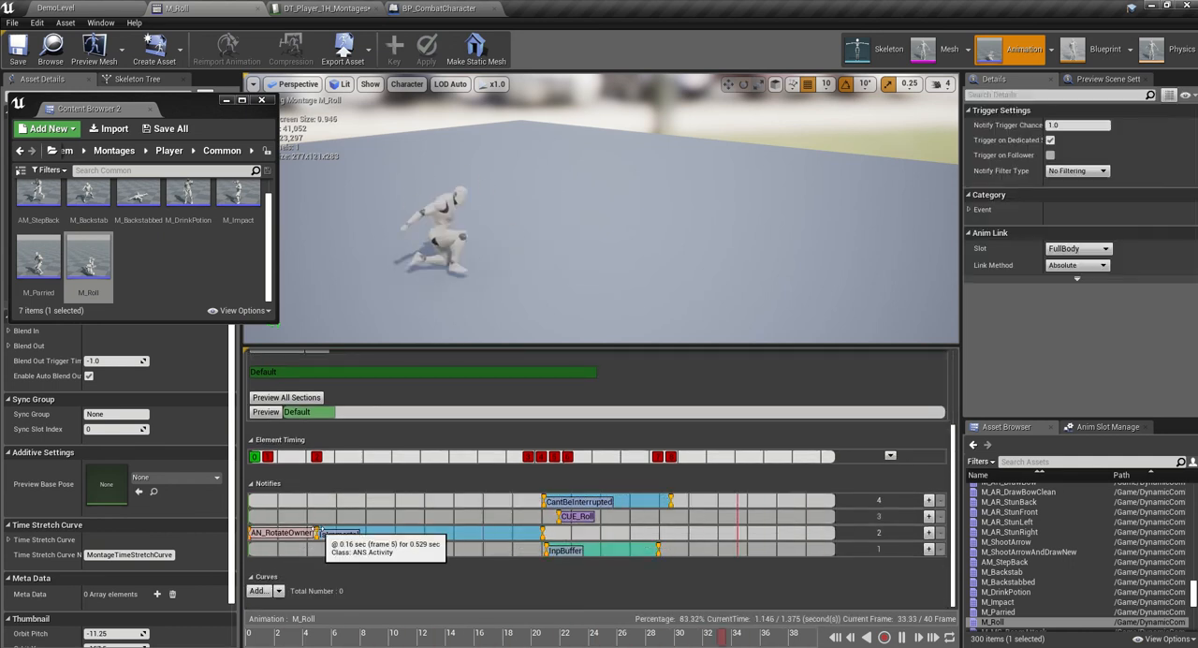
right_click(320, 532)
click(340, 546)
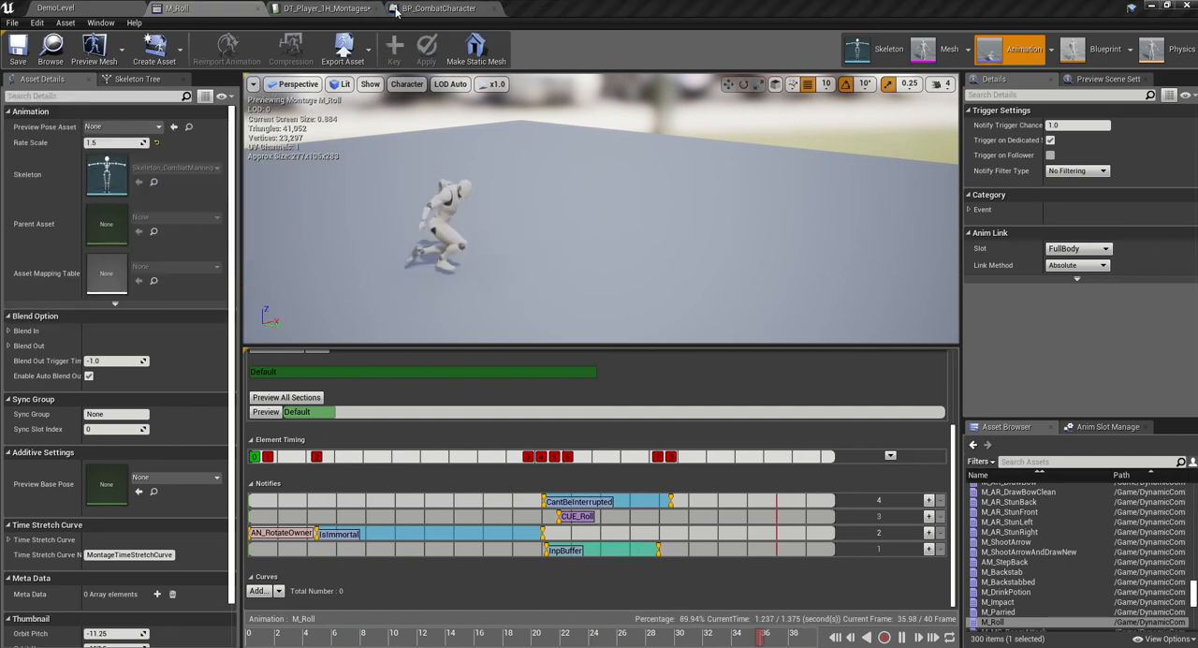
- Reopen Rolling_Back_01_Montage from the DemoLevel editor and paste the copied notifies at the track start with Paste Multiple Relative
click(56, 8)
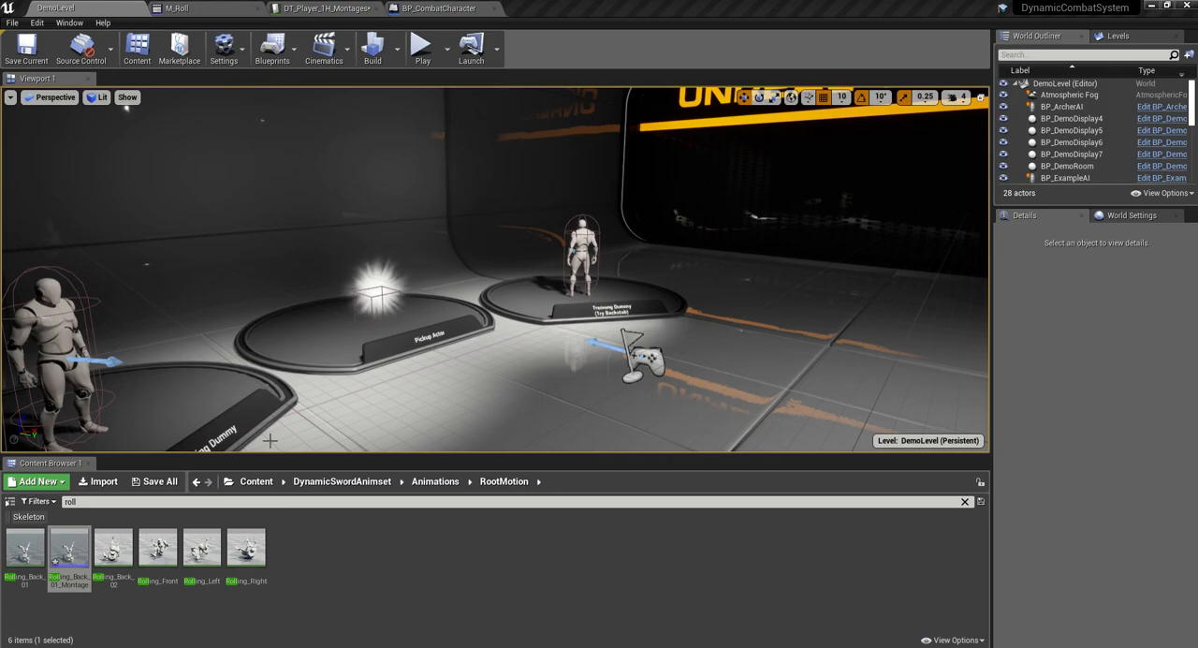
double_click(68, 547)
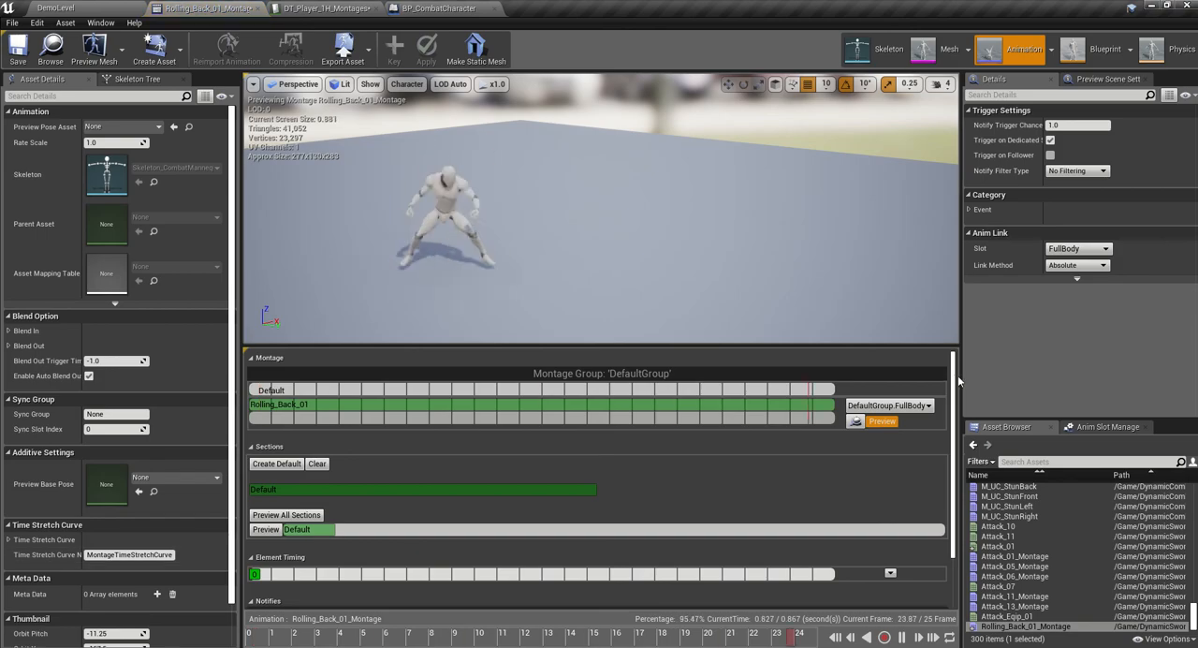
scroll(952, 394, down, 3)
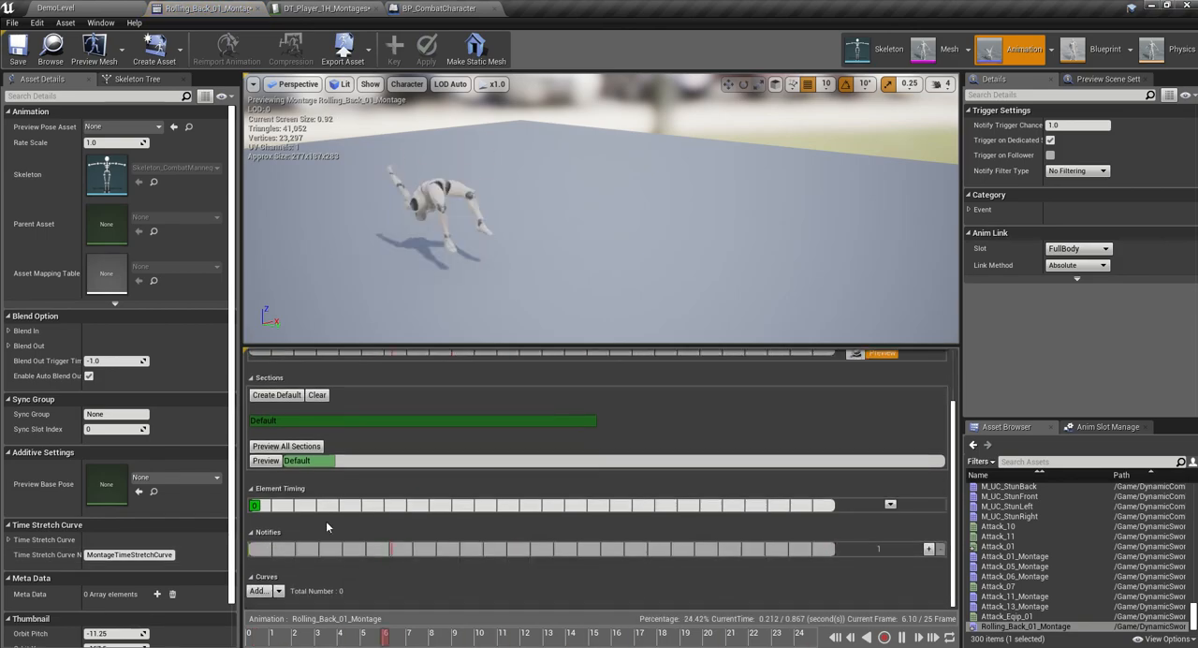
right_click(259, 551)
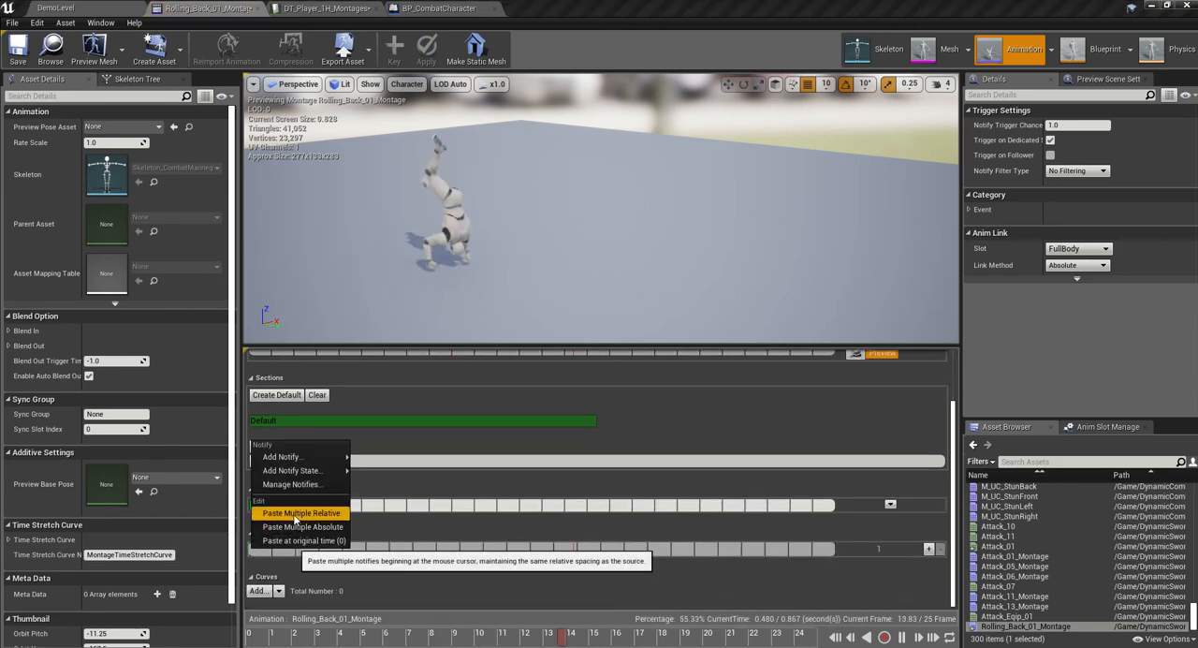
click(298, 525)
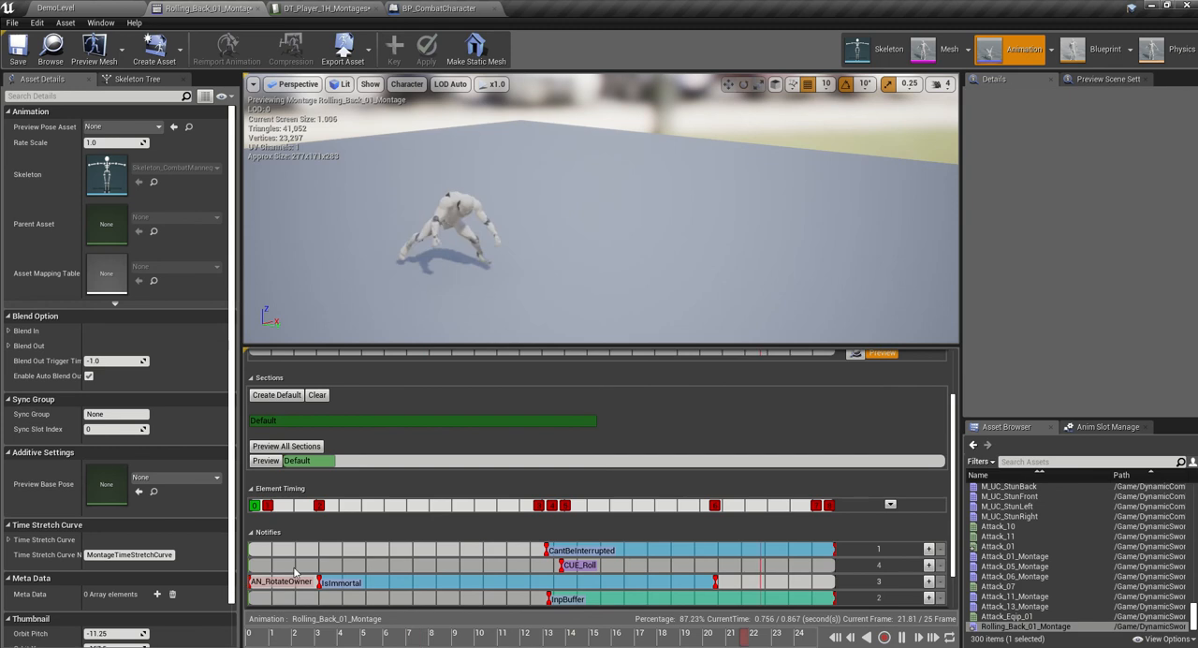
- Pause the preview, scrub to the landing part of the roll, and move the CUE_Roll sound notify to about frame 22
click(576, 565)
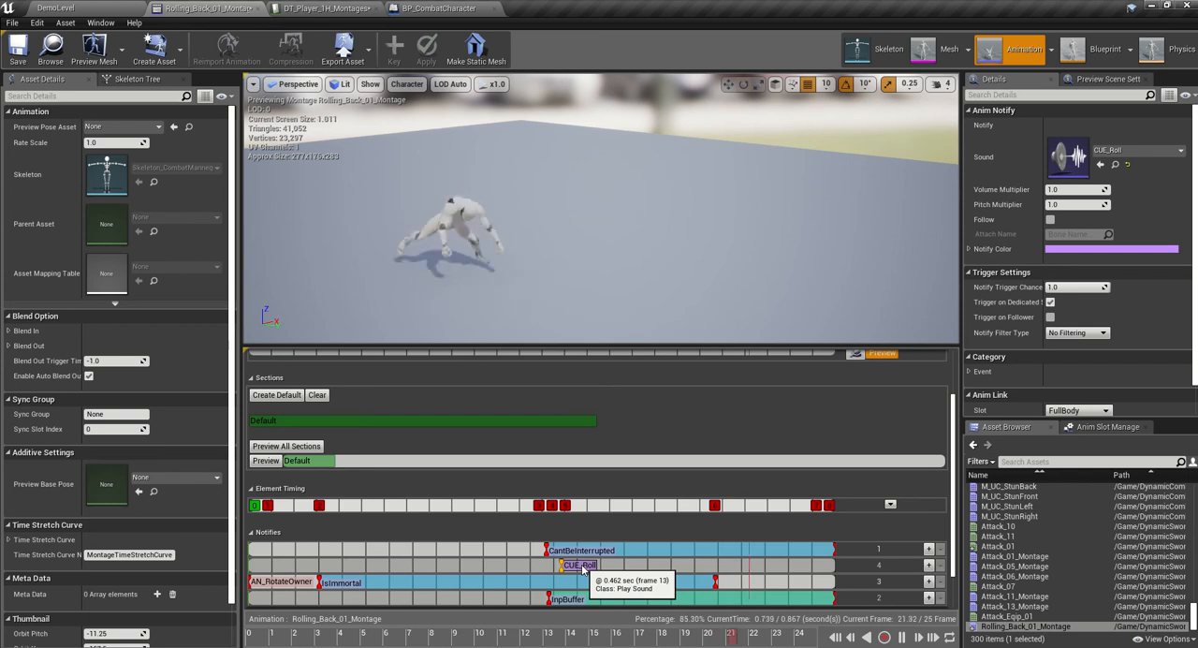
drag(582, 570, 616, 569)
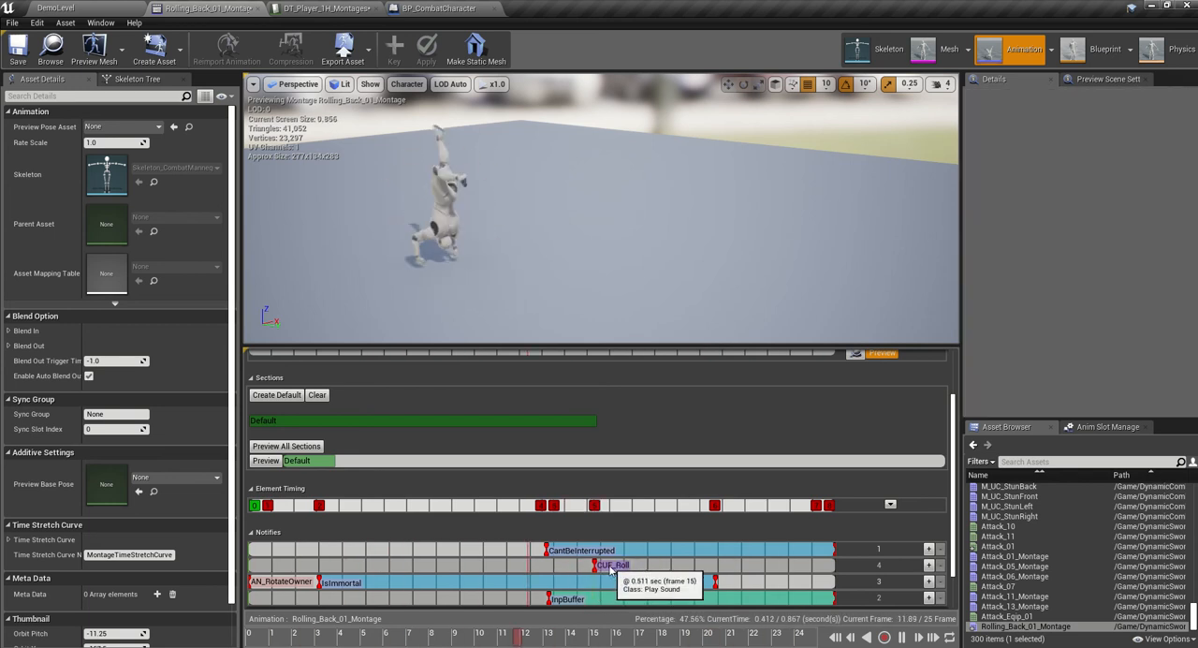
click(613, 566)
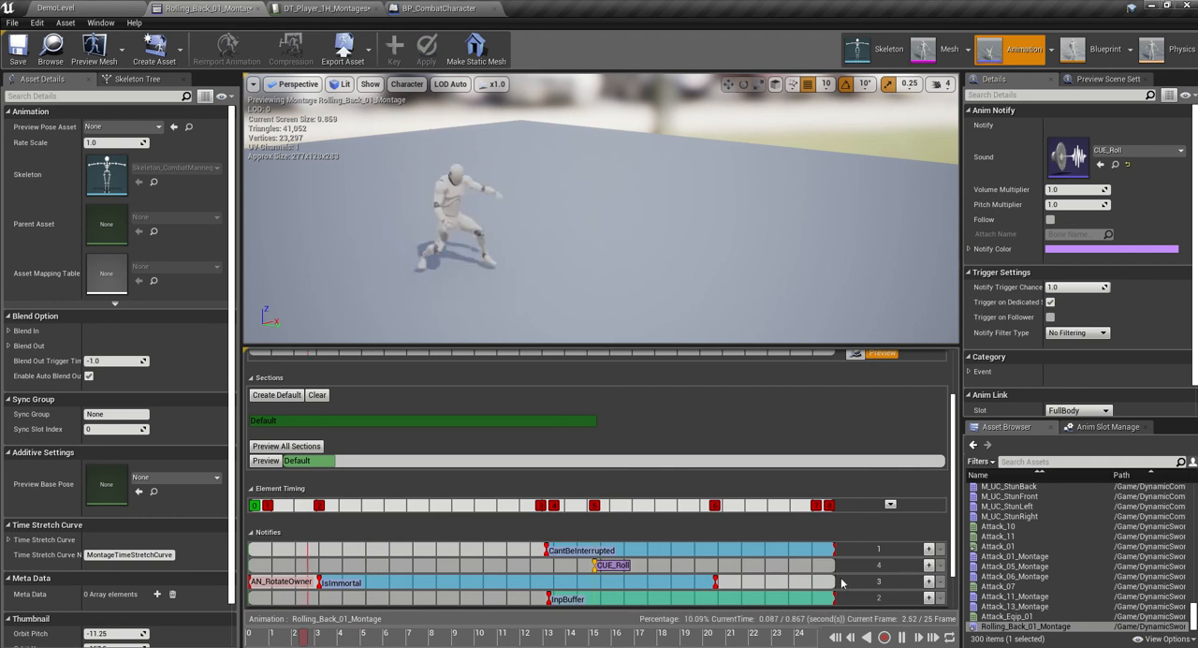
click(901, 637)
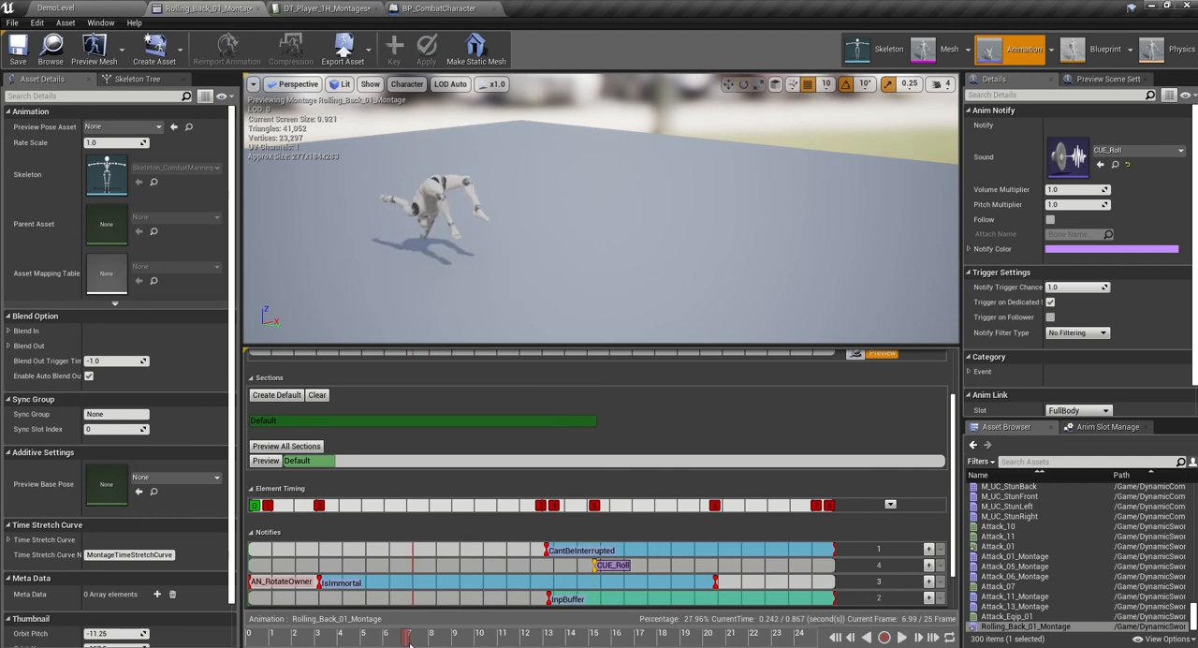
drag(409, 644, 756, 594)
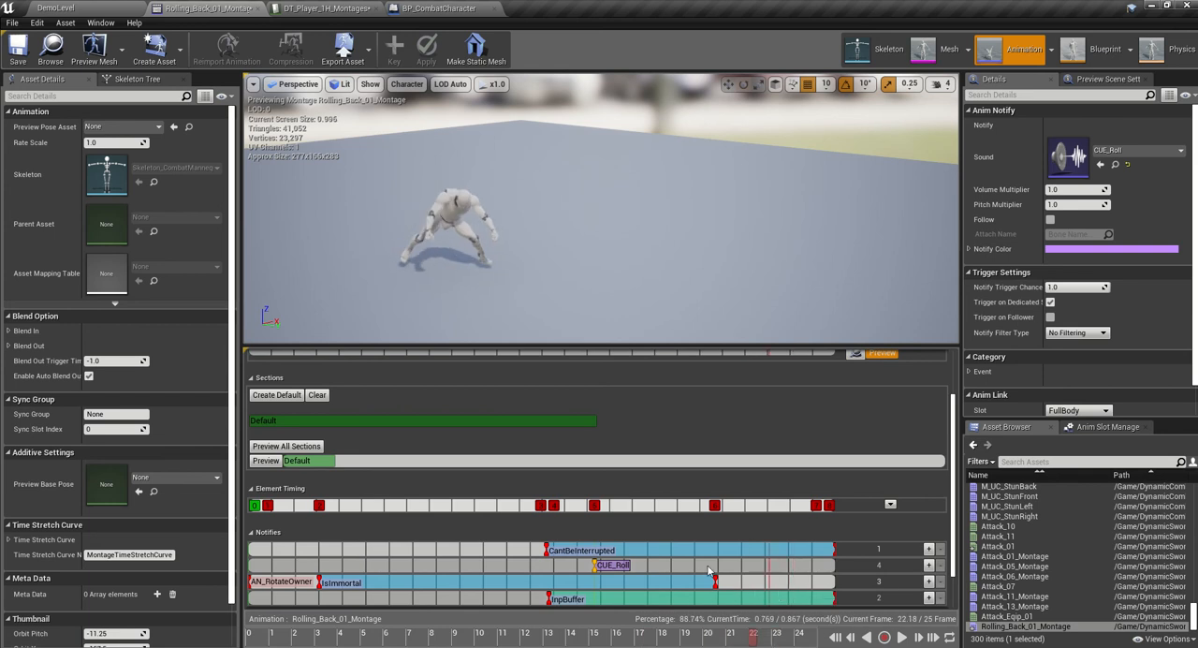
drag(611, 568, 777, 568)
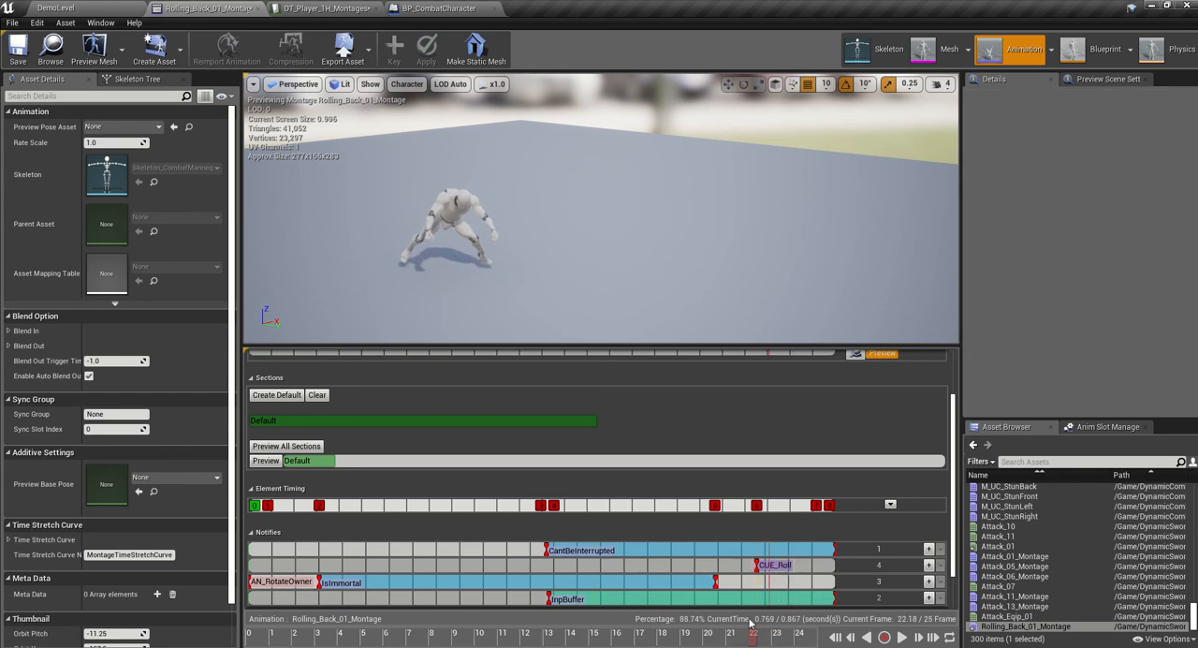
- Scrub through the roll and adjust the CantBeInterrupted notify state to span from about 0.1 to 0.78 seconds
drag(738, 634, 464, 618)
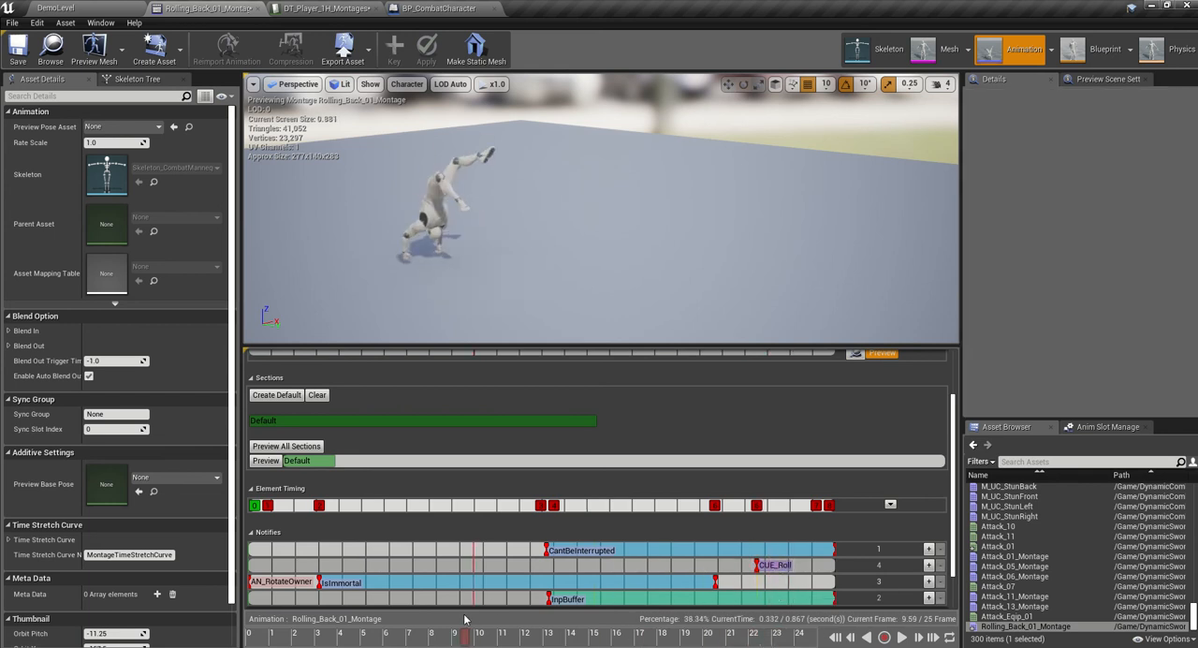
drag(645, 552, 349, 551)
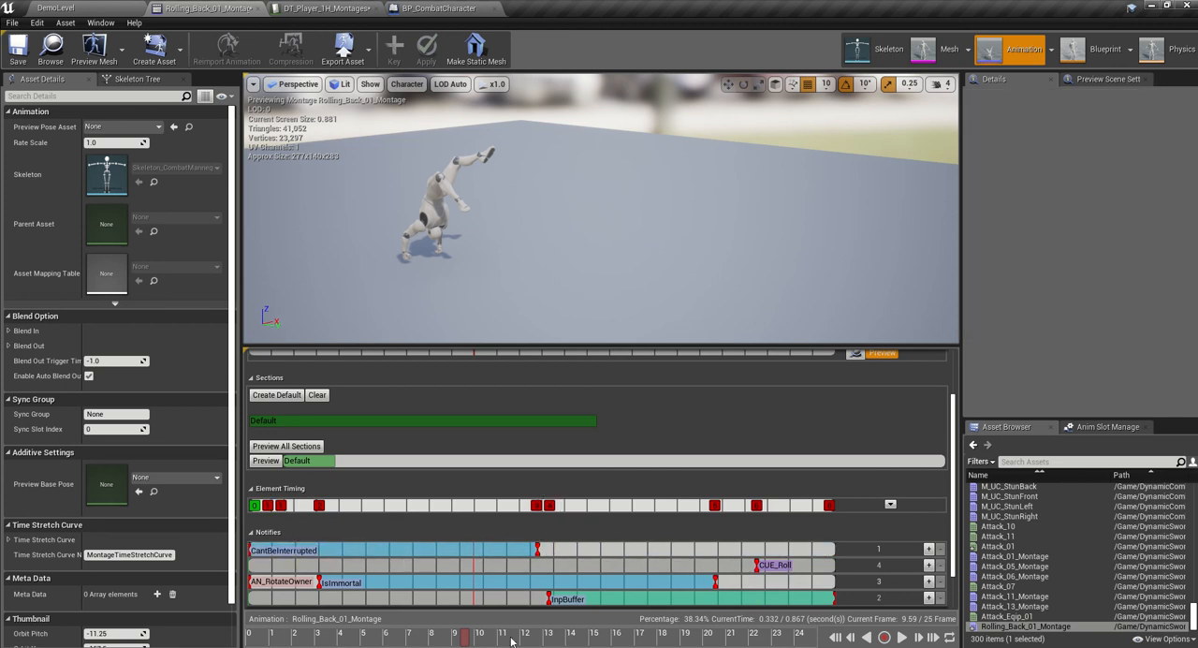
drag(464, 620, 306, 613)
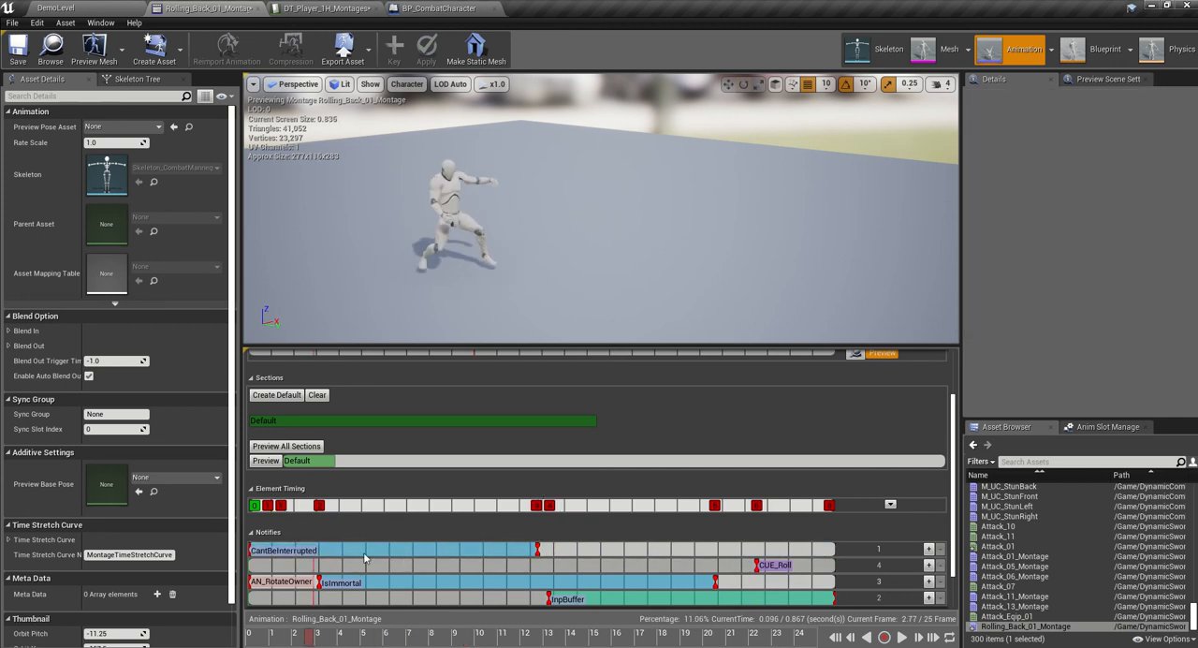
drag(365, 558, 437, 553)
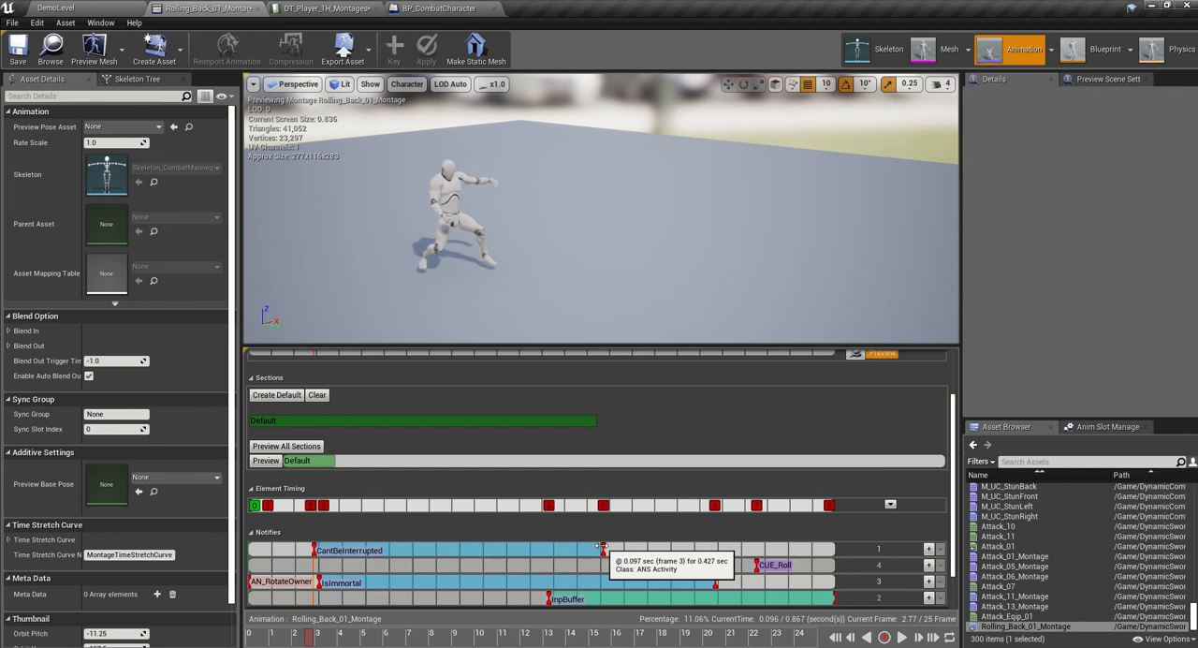
drag(601, 546, 694, 547)
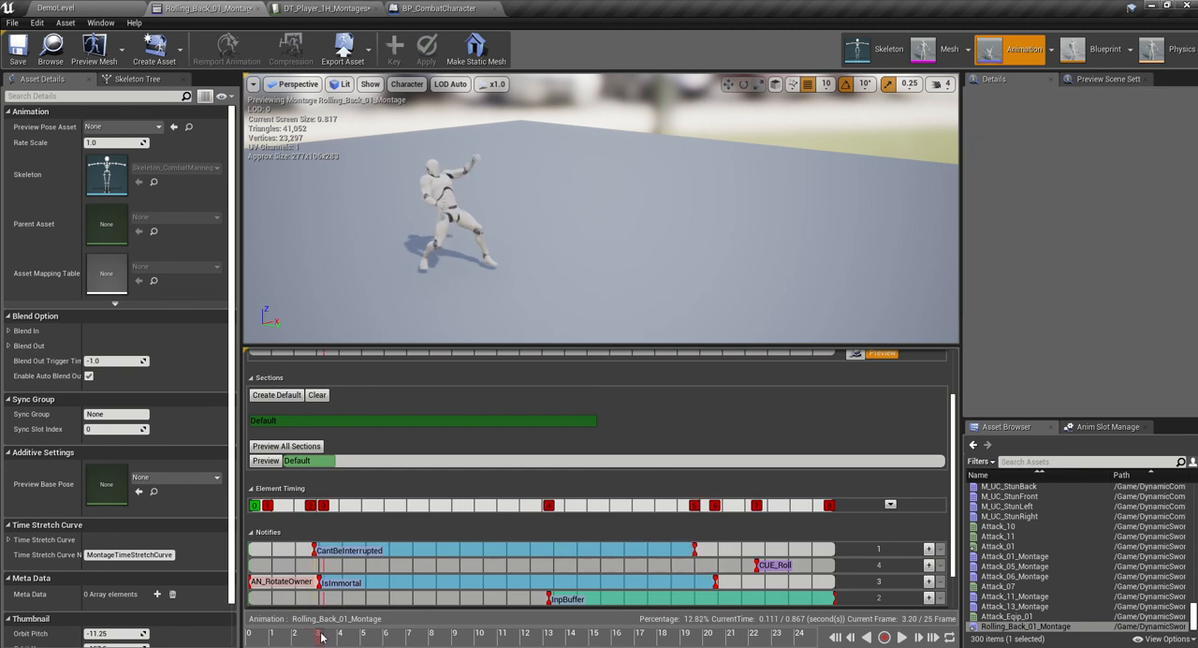
drag(322, 636, 756, 581)
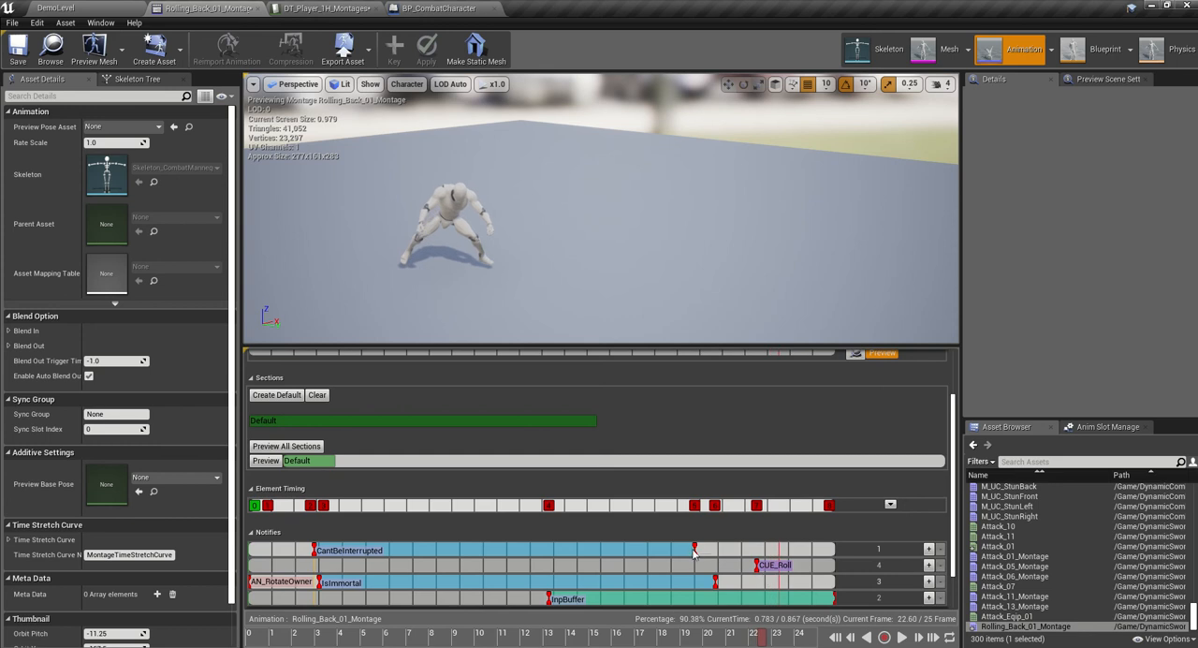
drag(694, 550, 776, 549)
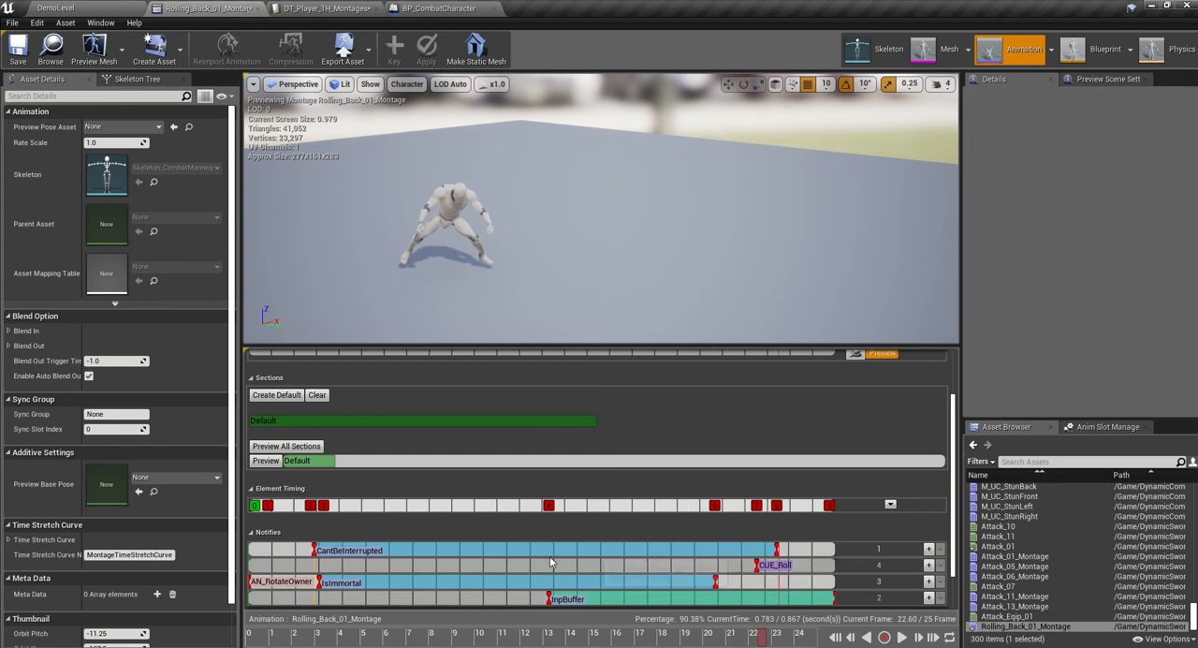
- Adjust the IsImmortal notify state to start at about frame 3 and end just before CantBeInterrupted ends
click(319, 581)
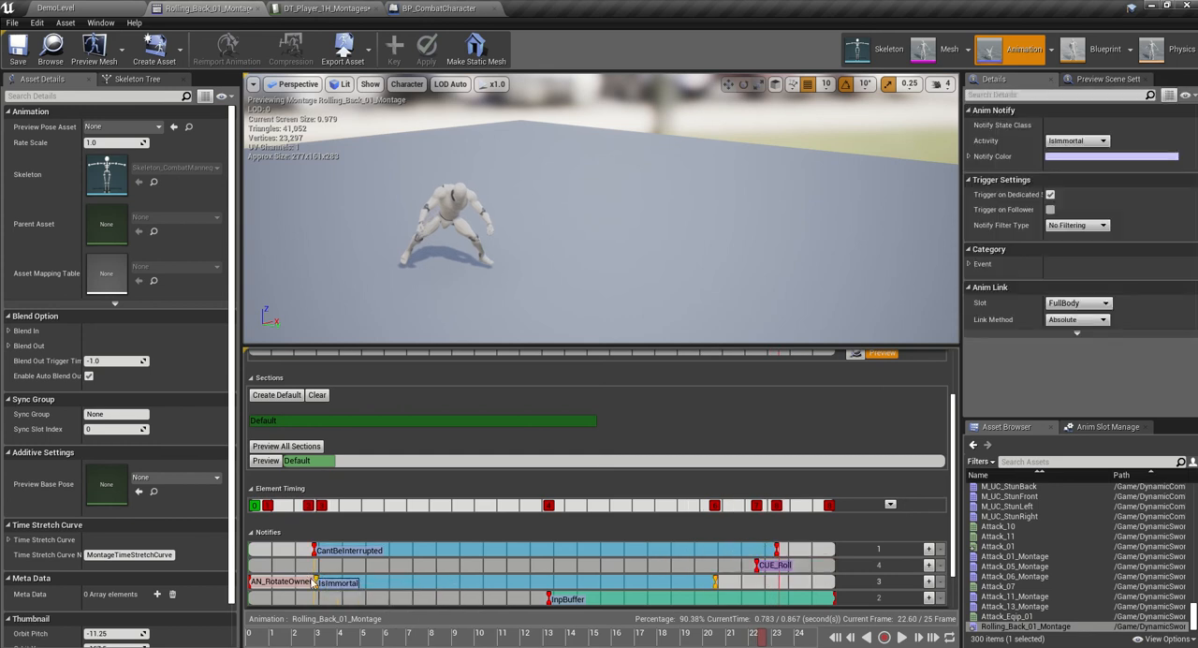
click(343, 570)
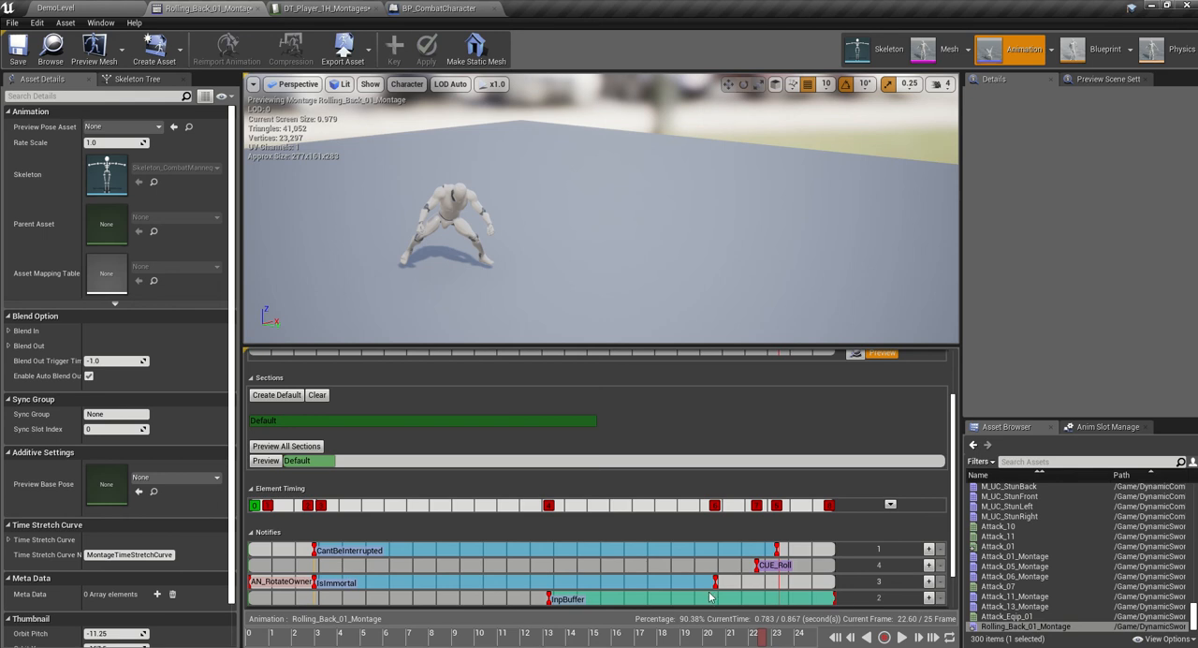
drag(715, 581, 758, 581)
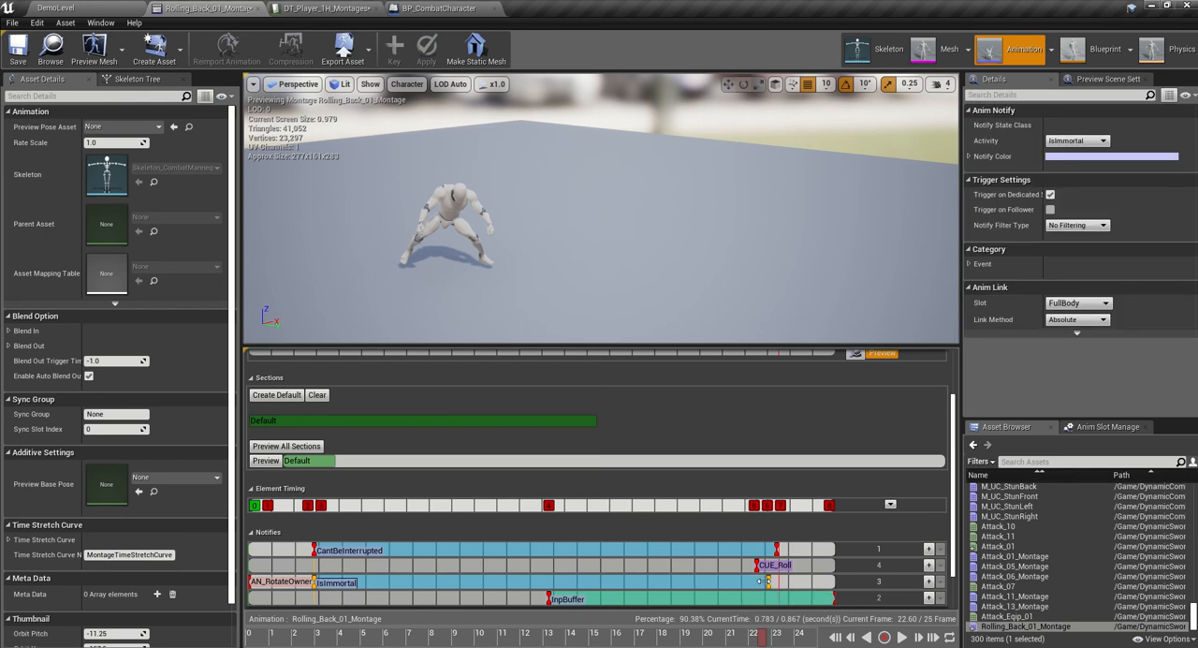
click(769, 559)
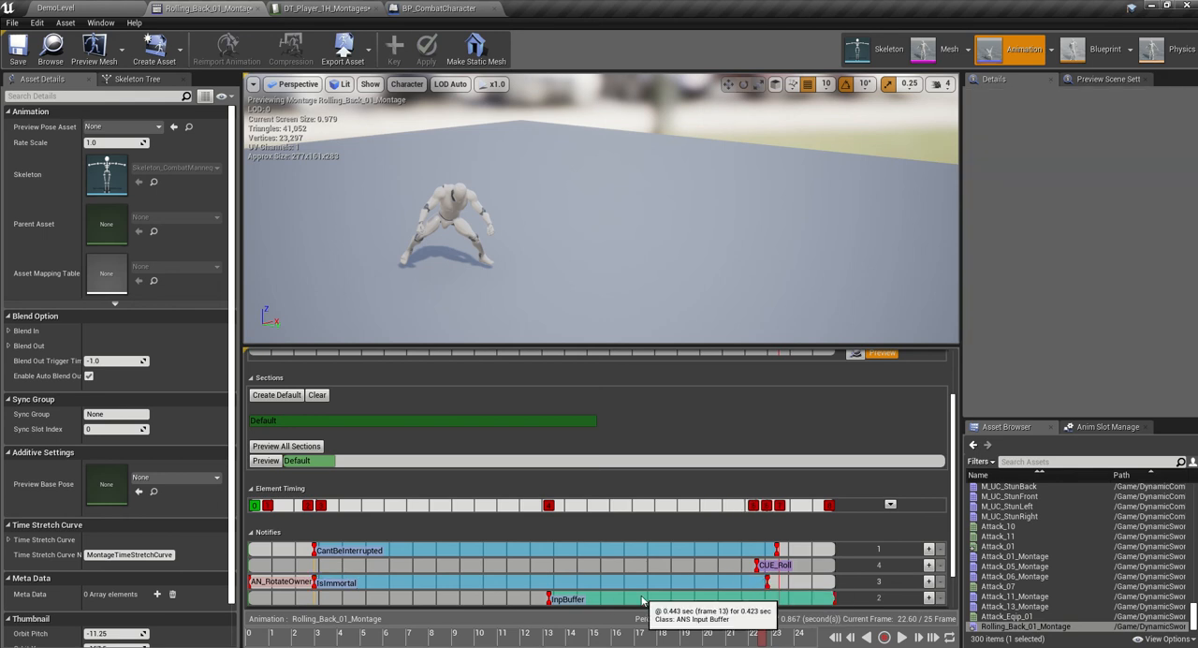
- Stretch the InpBuffer notify state from just after IsImmortal's start to about IsImmortal's end, and save the montage
drag(642, 599, 574, 588)
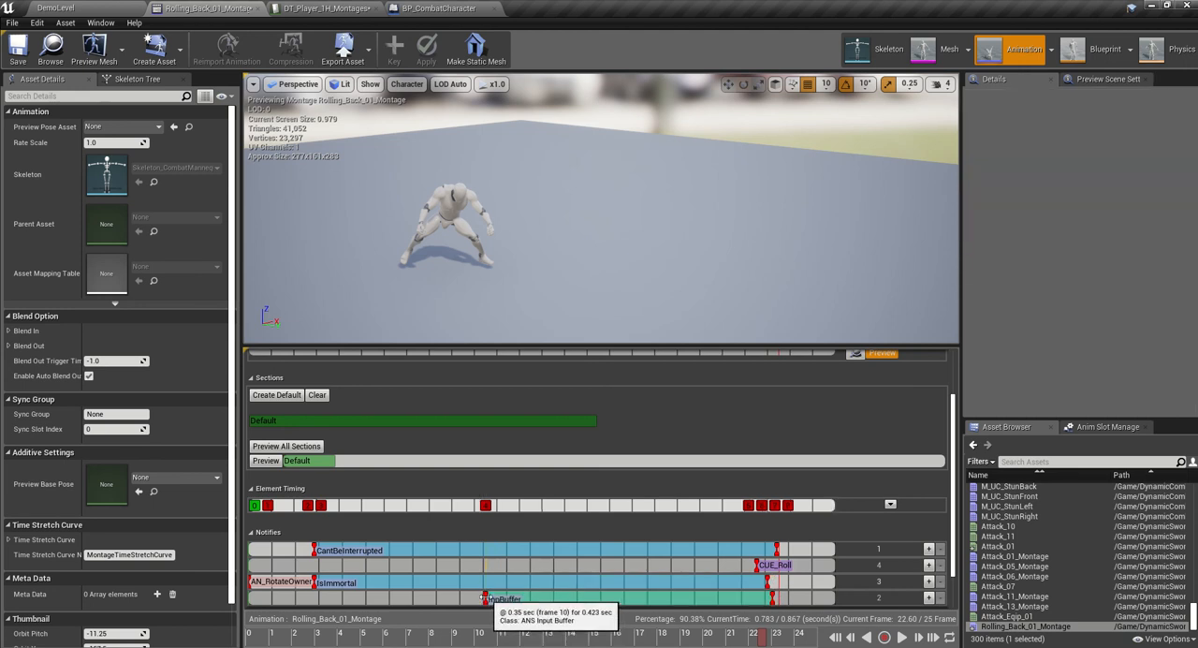
drag(484, 597, 327, 598)
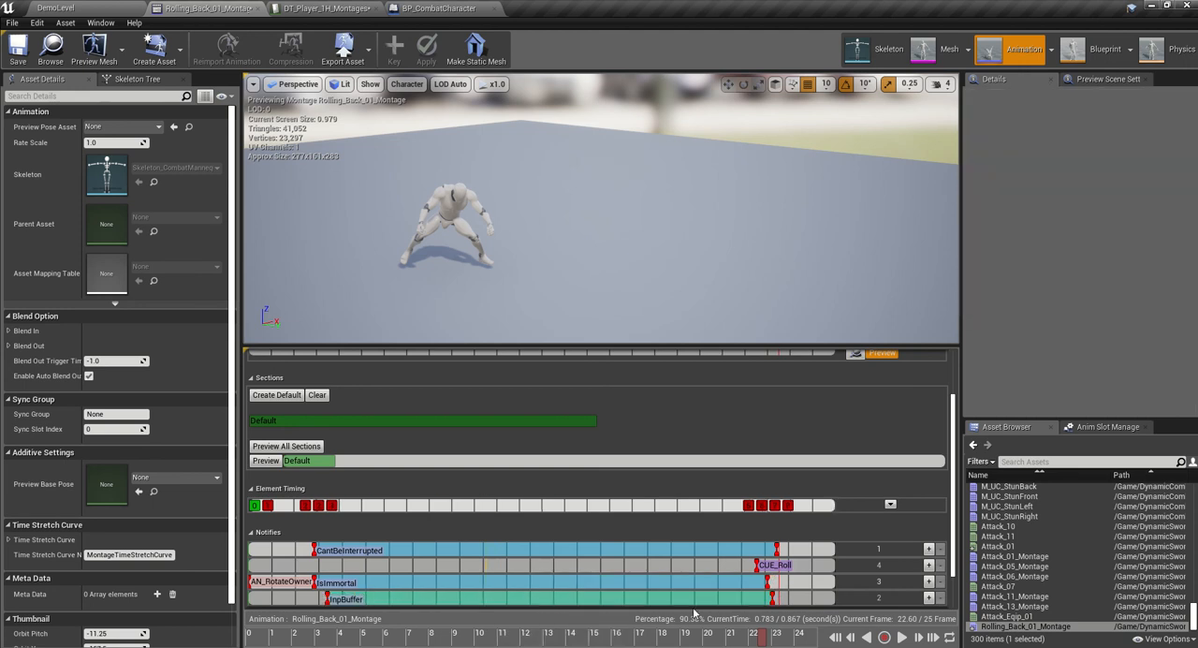
drag(771, 595, 765, 595)
drag(278, 584, 266, 583)
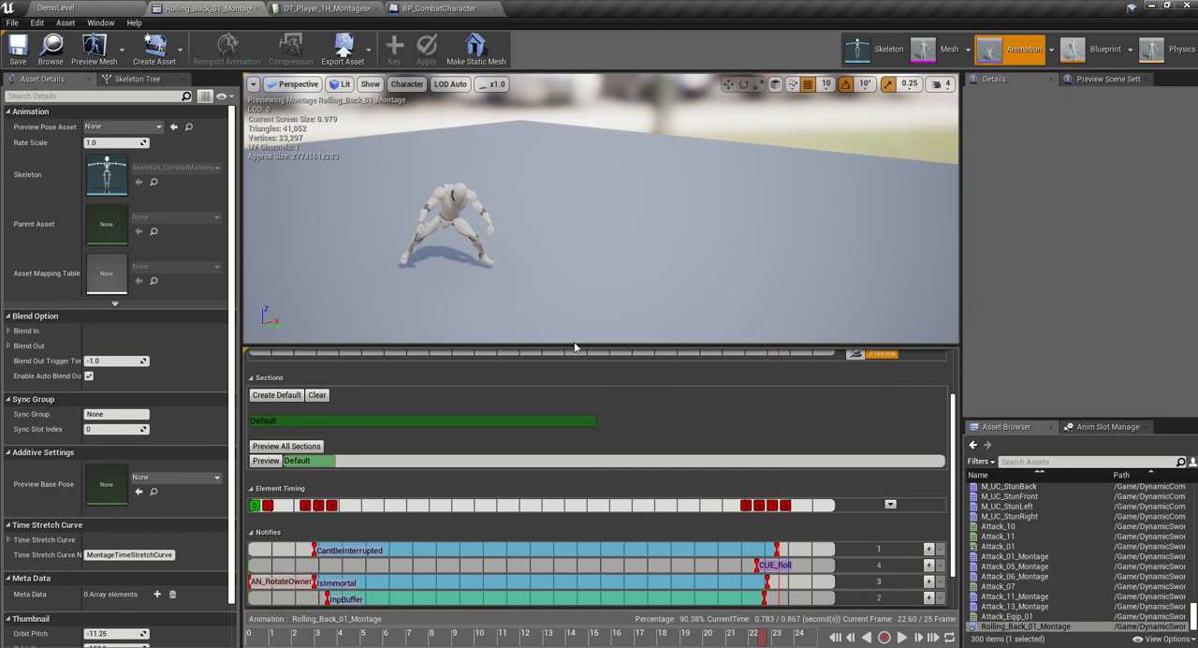
click(17, 46)
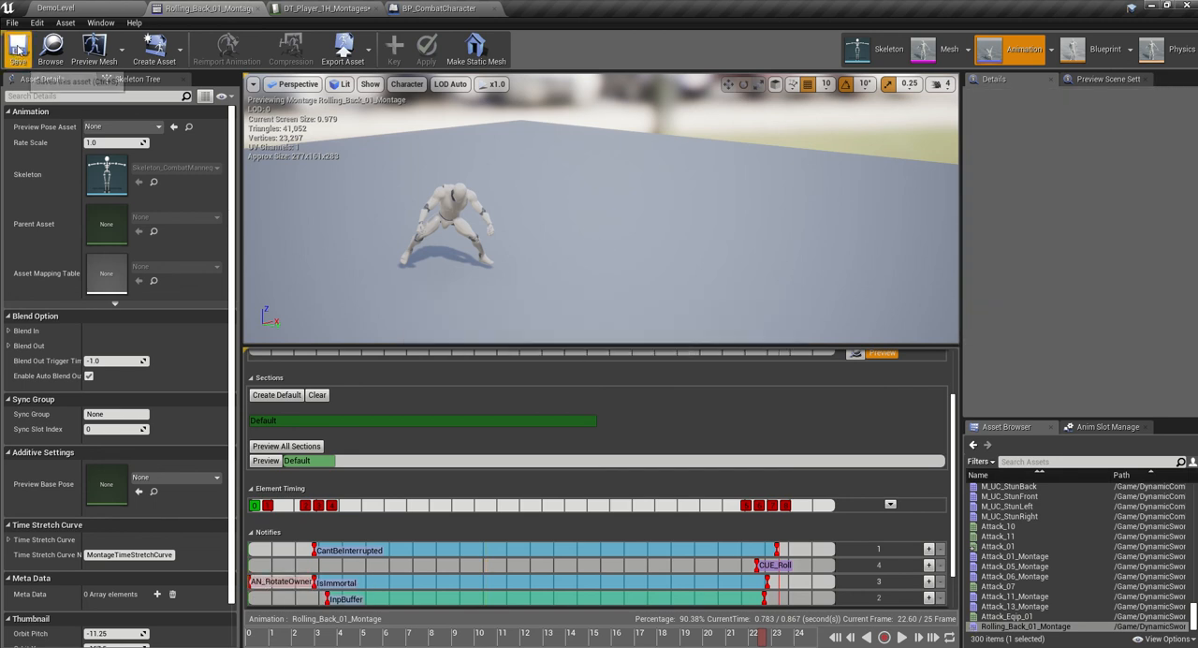
- Open the DT_Player_Common_Montages data table from the DynamicCombatSystem DataTables folder, clearing the earlier asset search
click(322, 9)
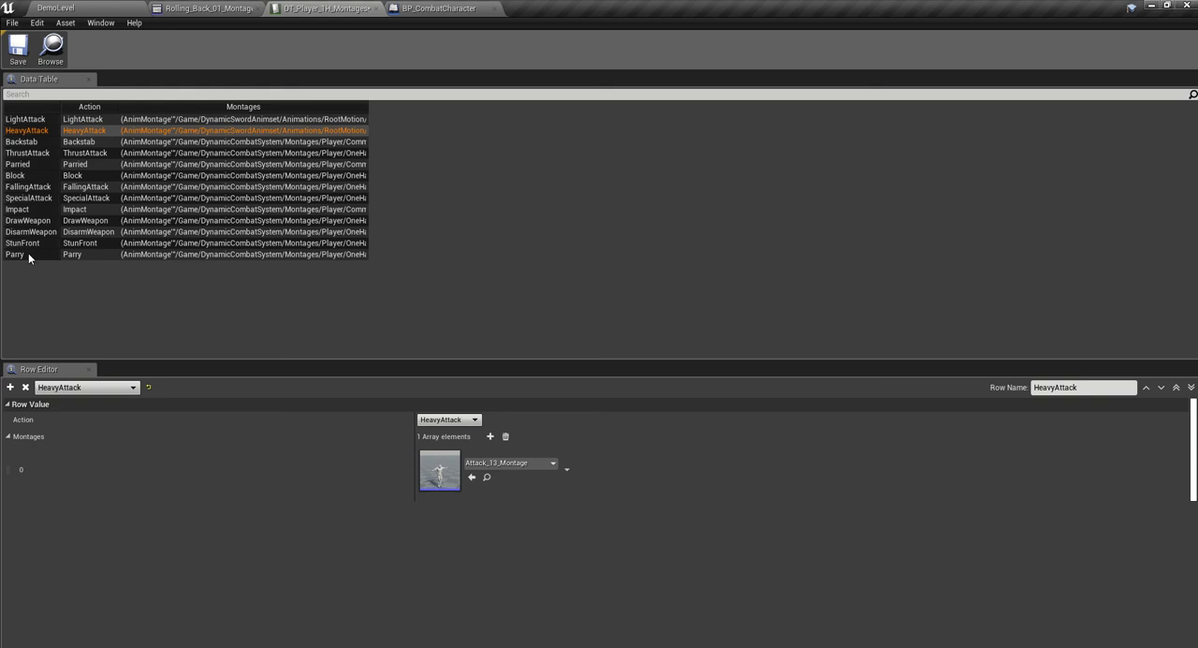
click(126, 11)
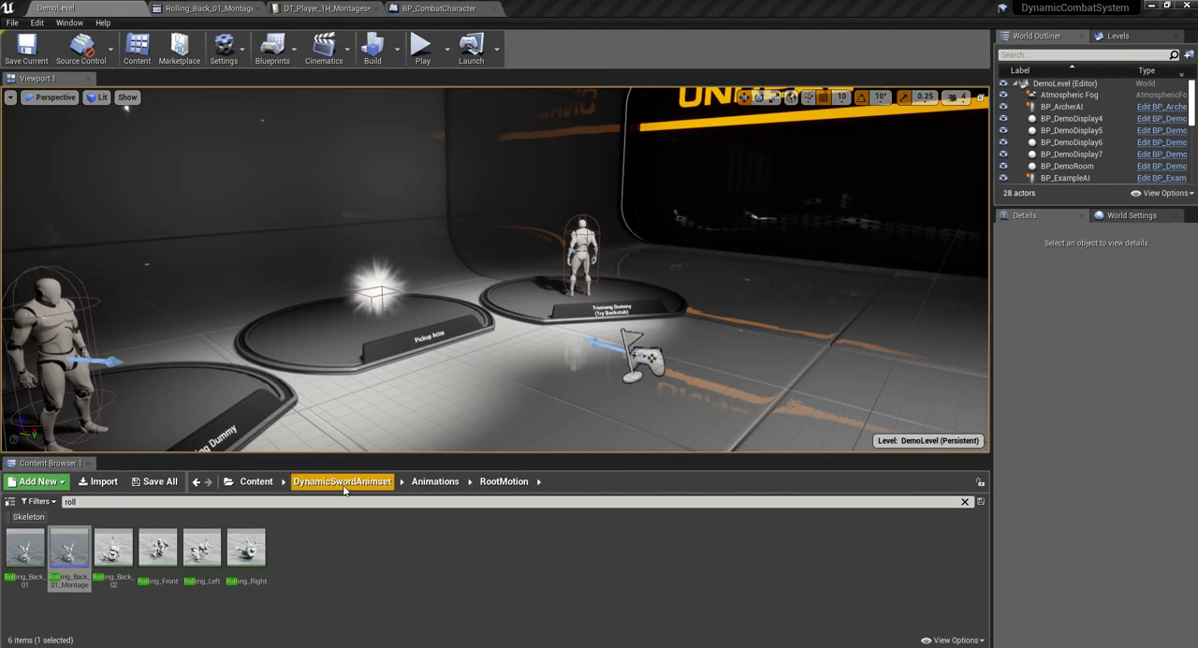
click(270, 486)
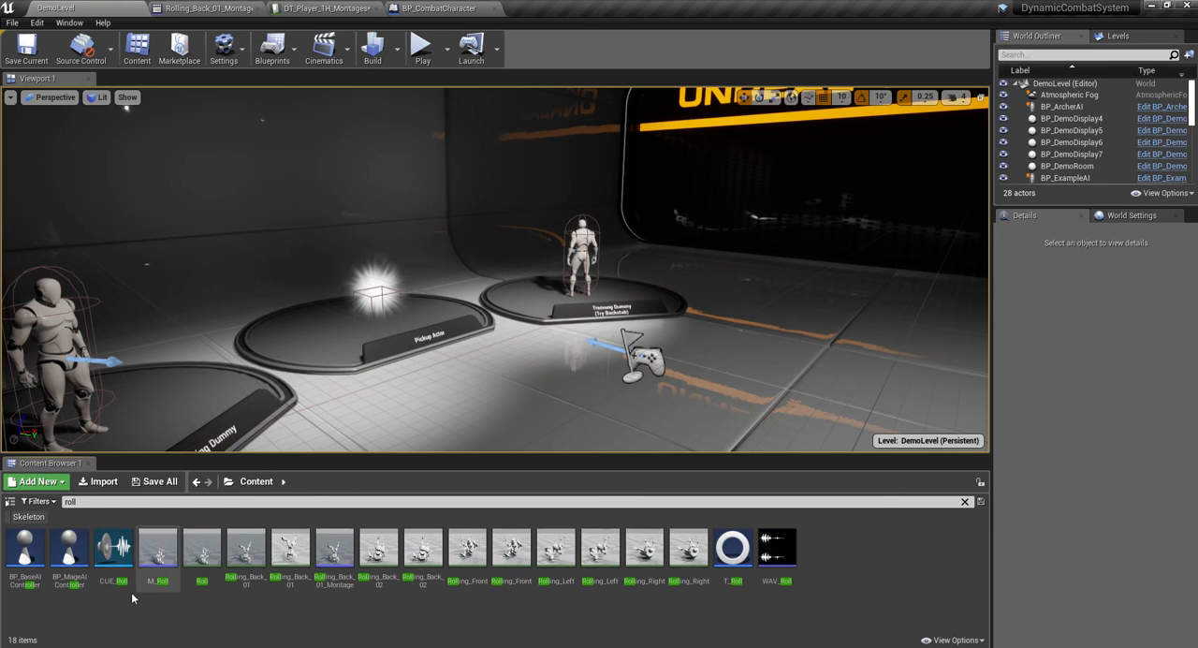
key(BackSpace)
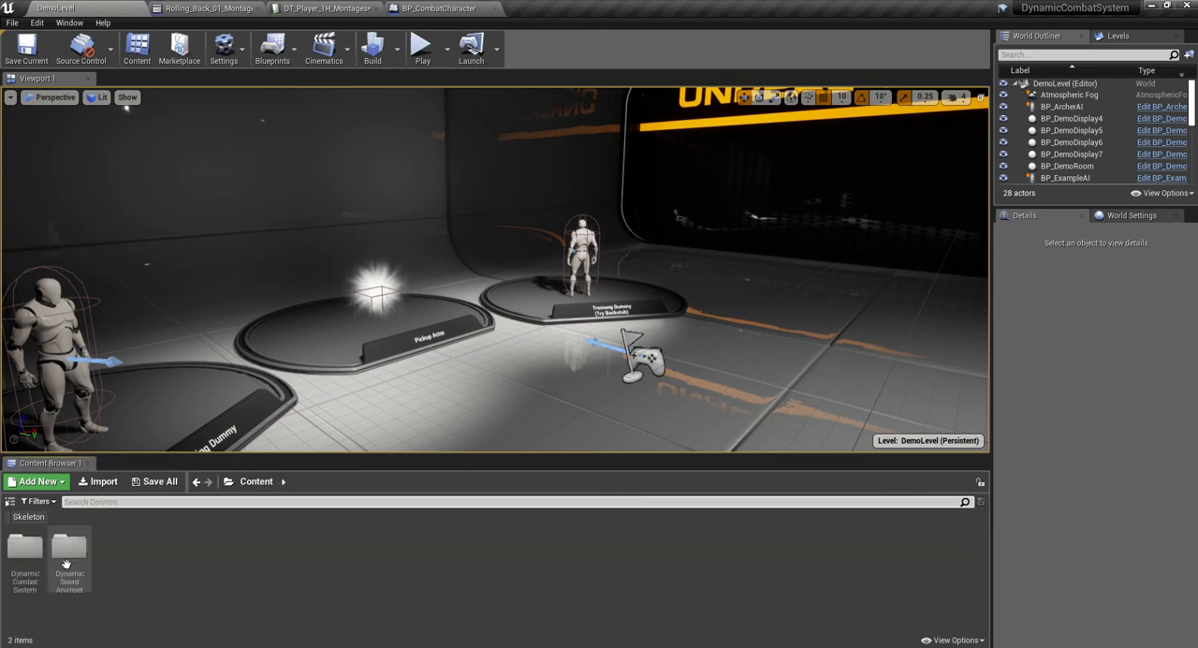
double_click(68, 547)
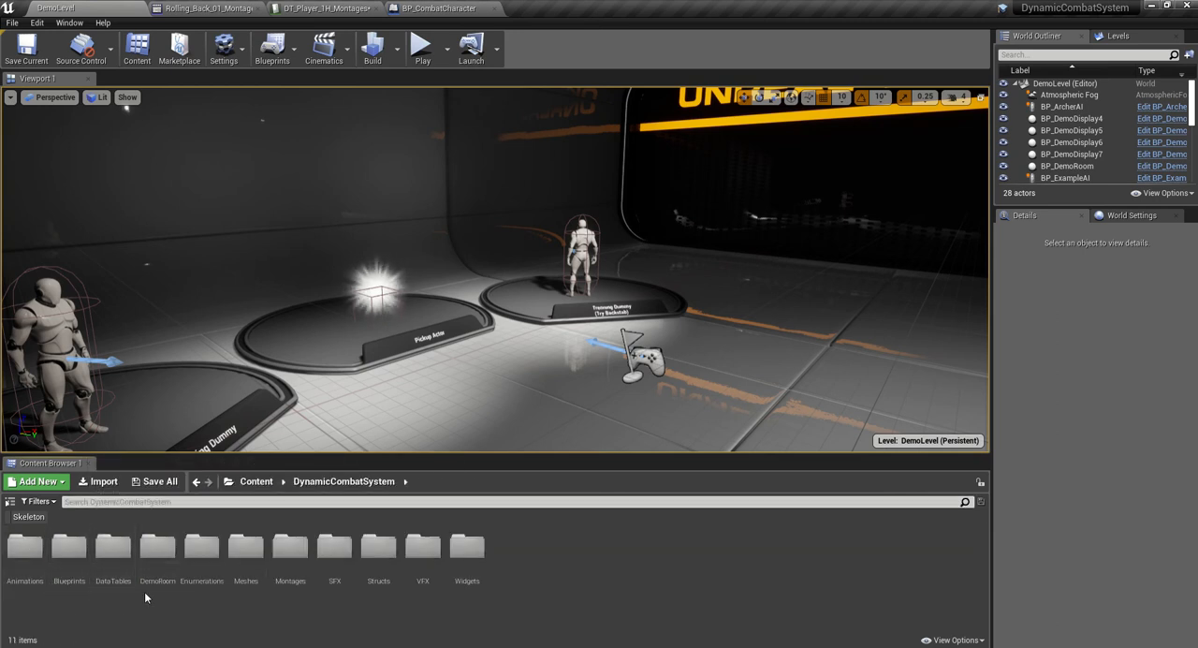
double_click(116, 561)
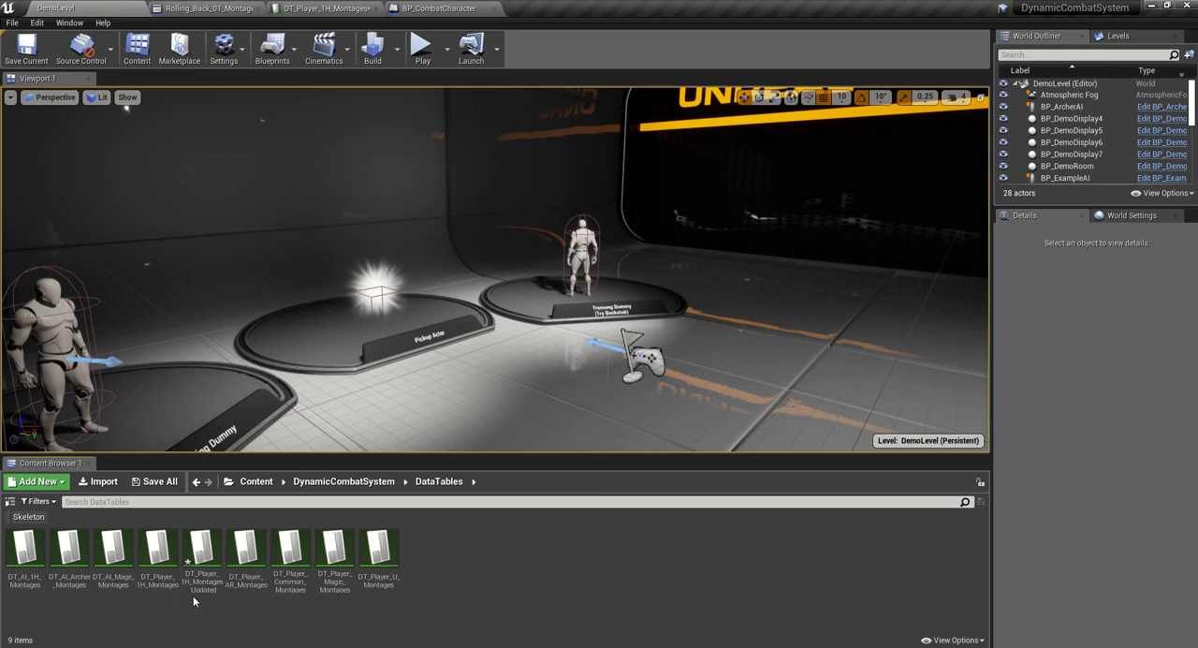
double_click(292, 545)
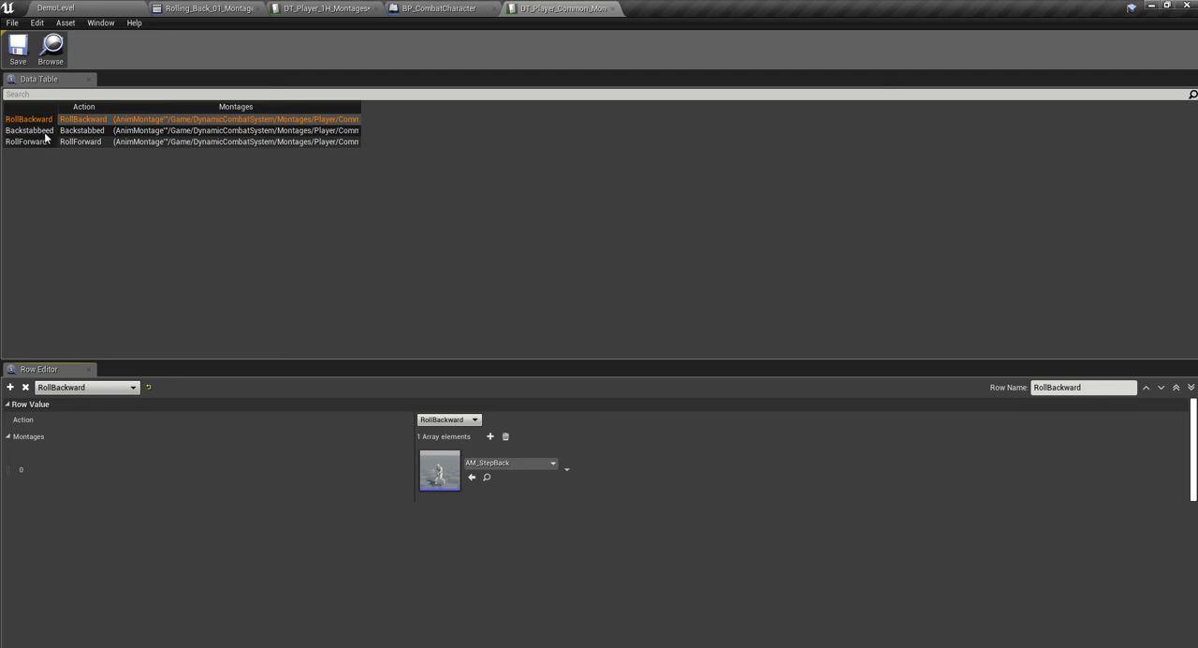
- Review the table's rows, assign Rolling_Back_01_Montage to the RollBackward row, and save the data table
click(43, 132)
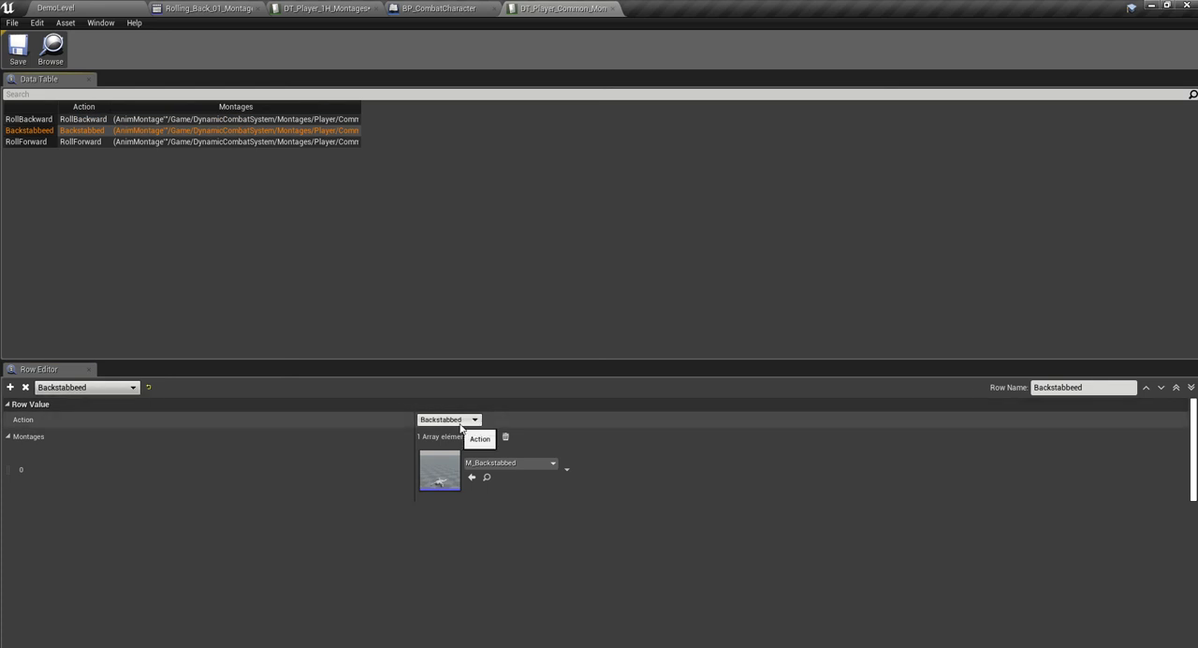
click(32, 144)
click(34, 120)
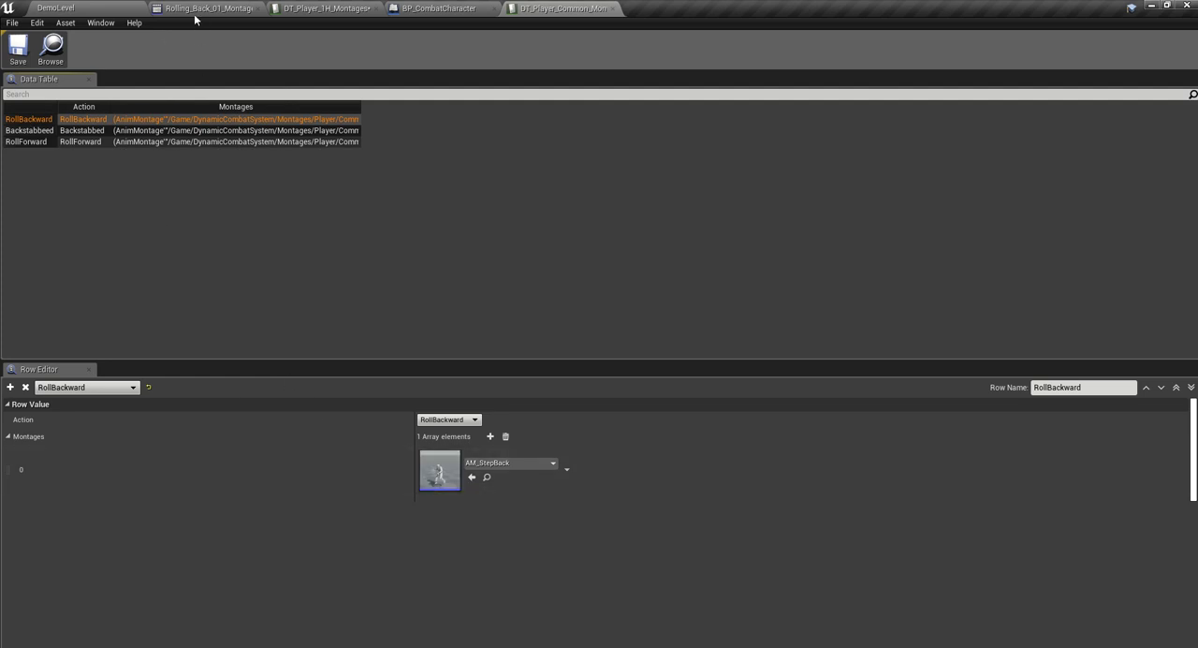
click(508, 464)
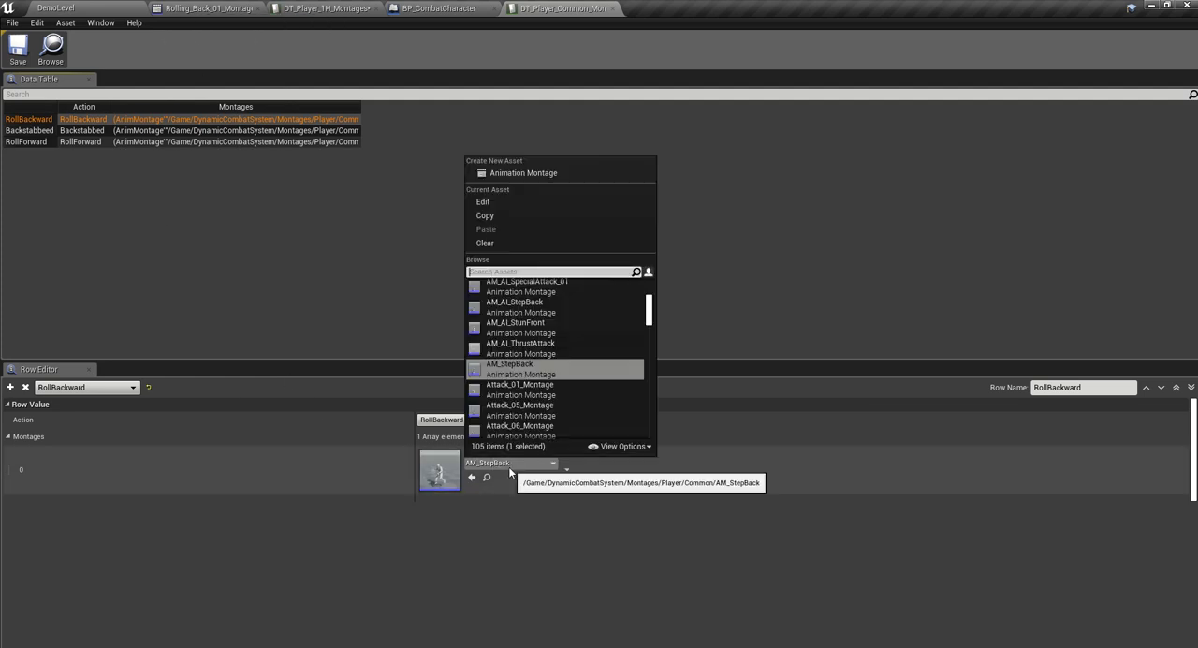
text(rolling b)
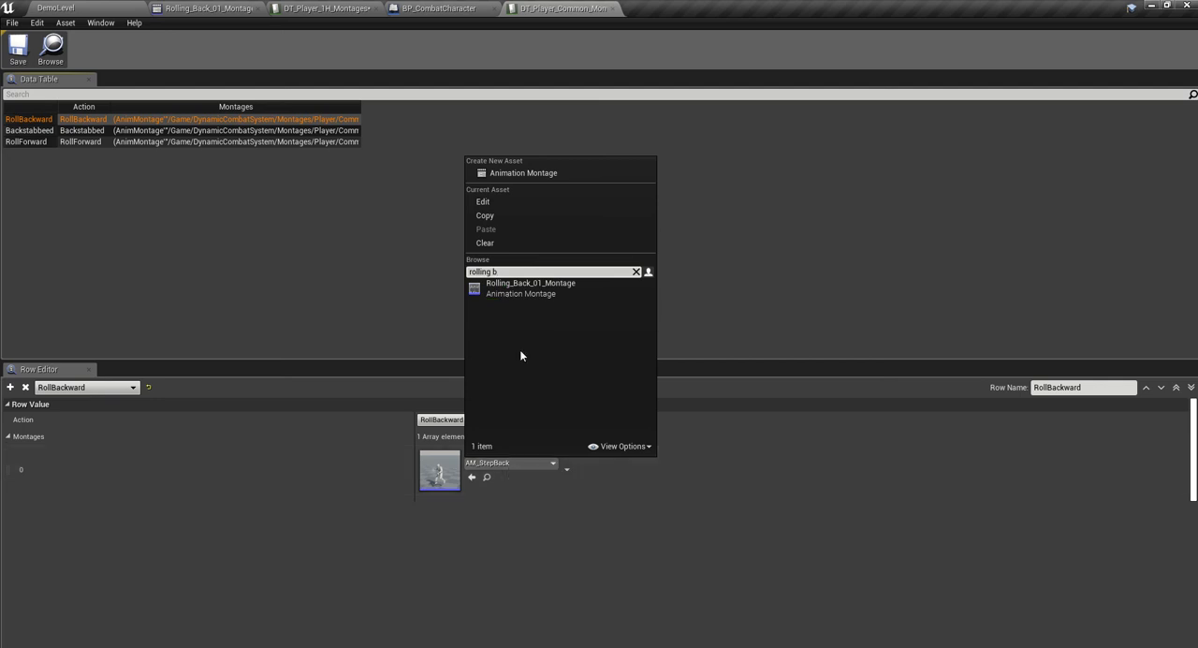
click(548, 286)
click(6, 53)
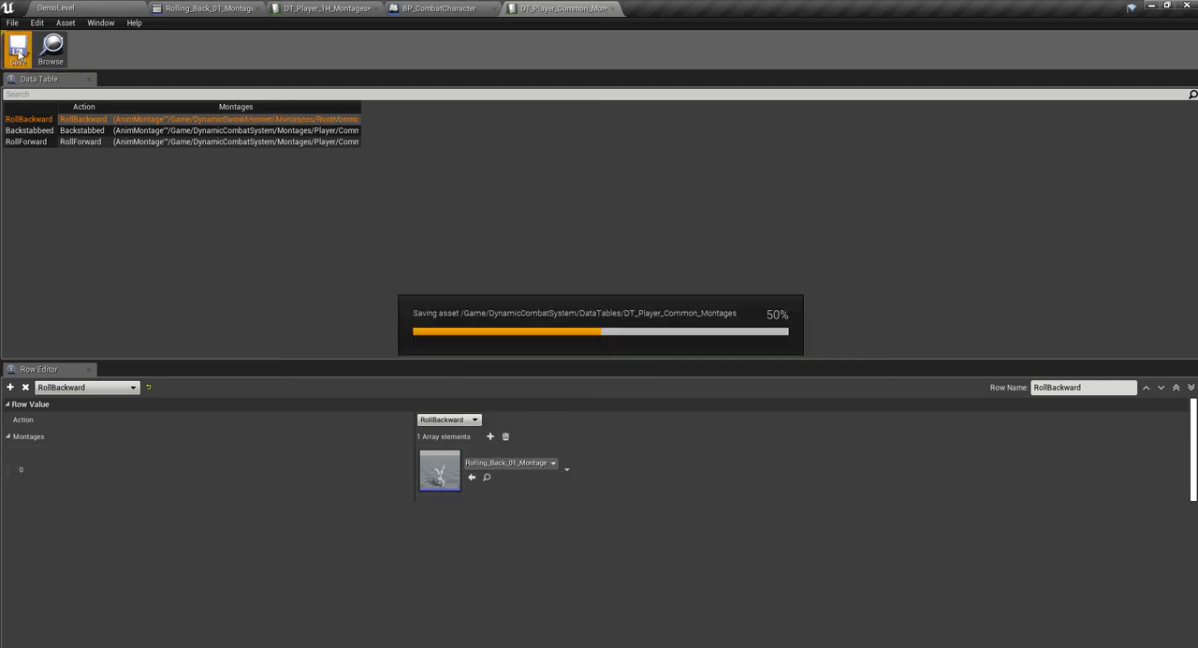
- Play DemoLevel in full screen, run to the backstab training dummy and attack it with the sword
click(81, 8)
click(423, 53)
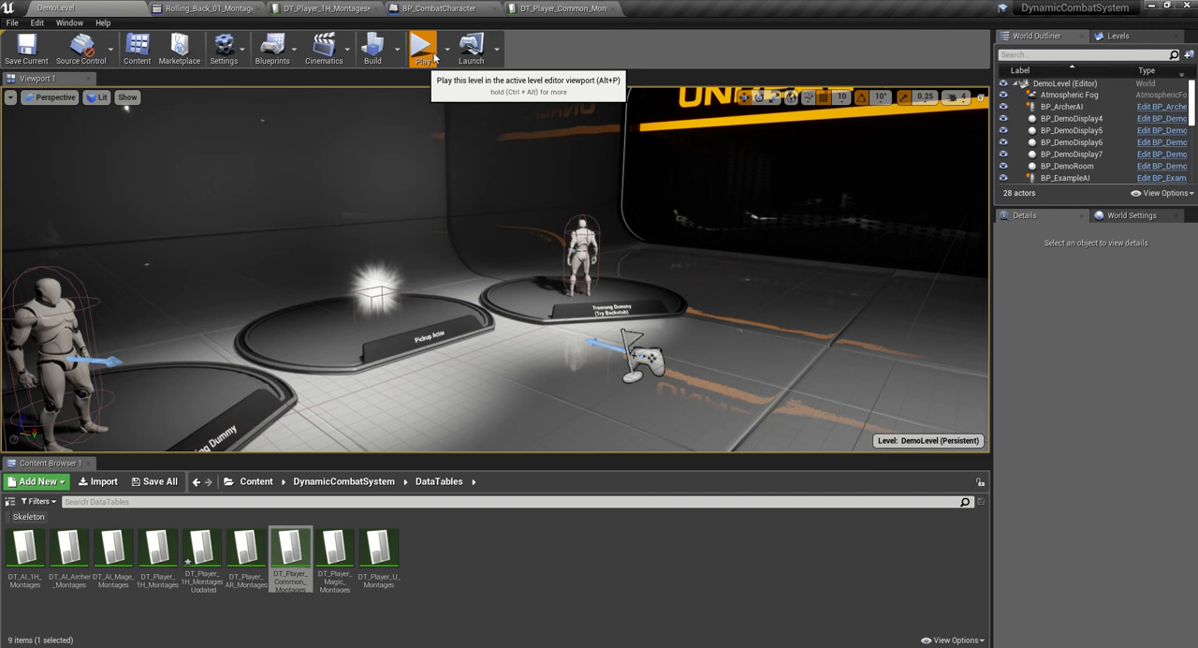
key(F11)
key(w)
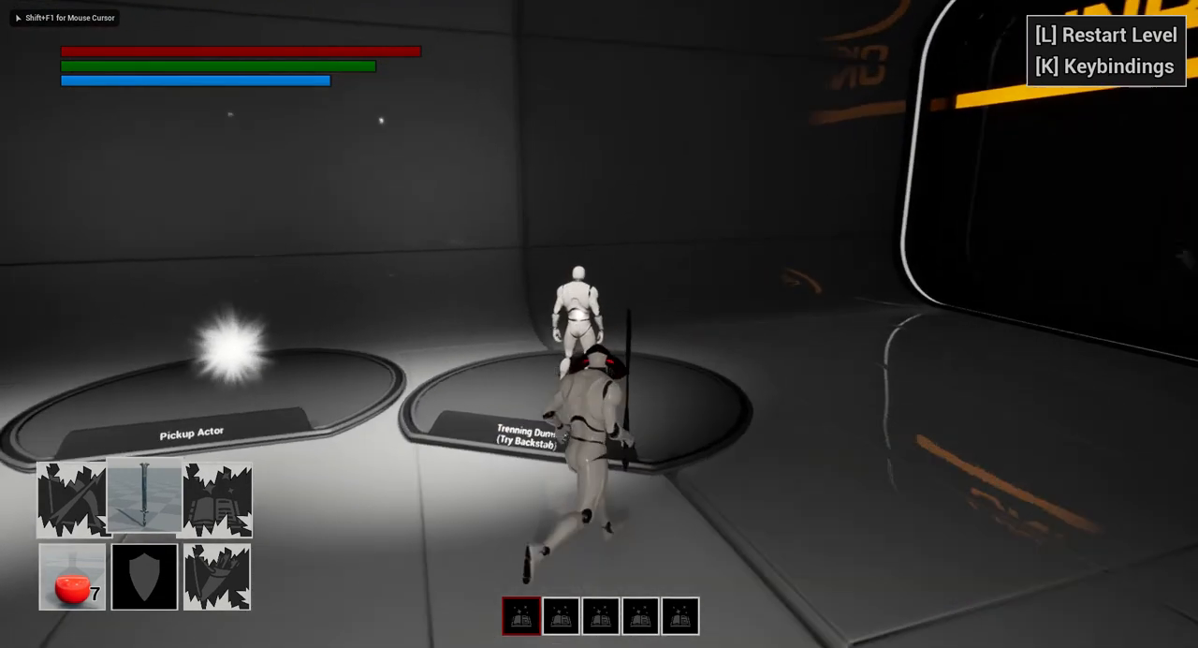
click(599, 324)
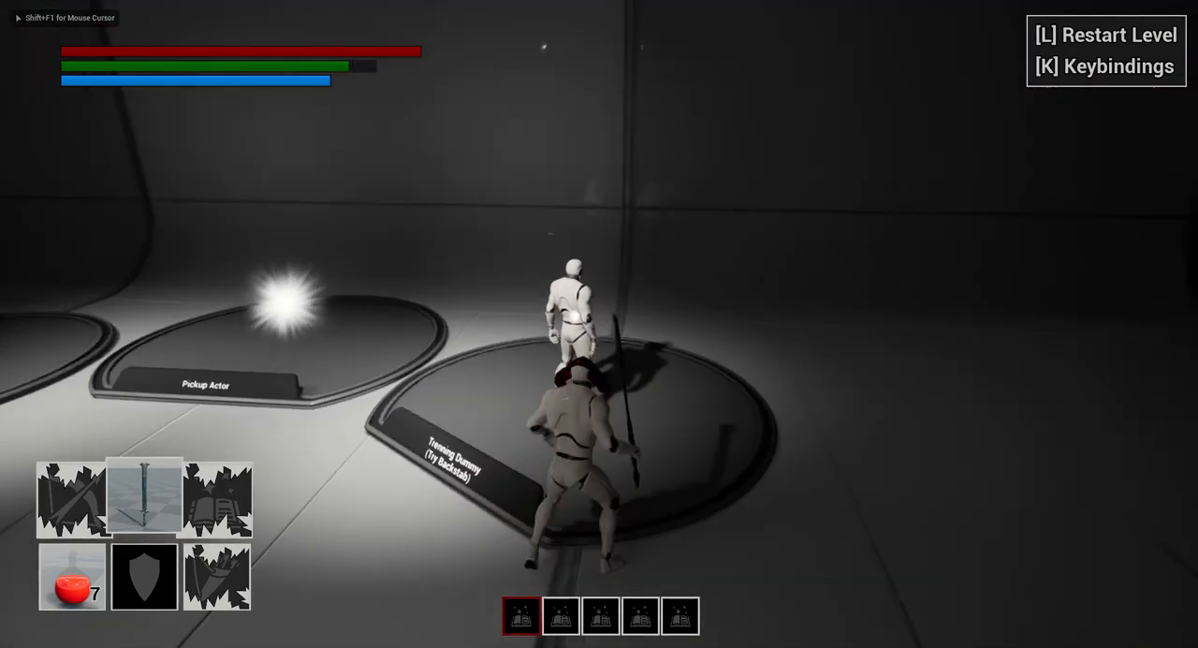
click(599, 324)
- Test the roll repeatedly while moving around the locked-on backstab dummy
key(space)
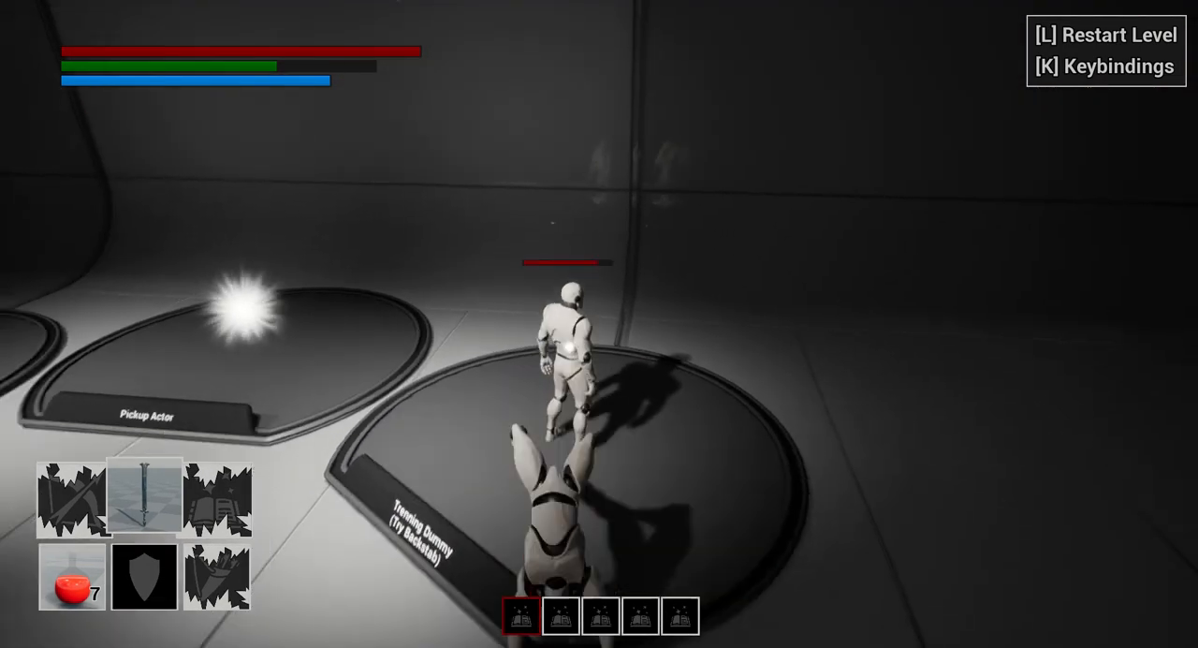
key(a)
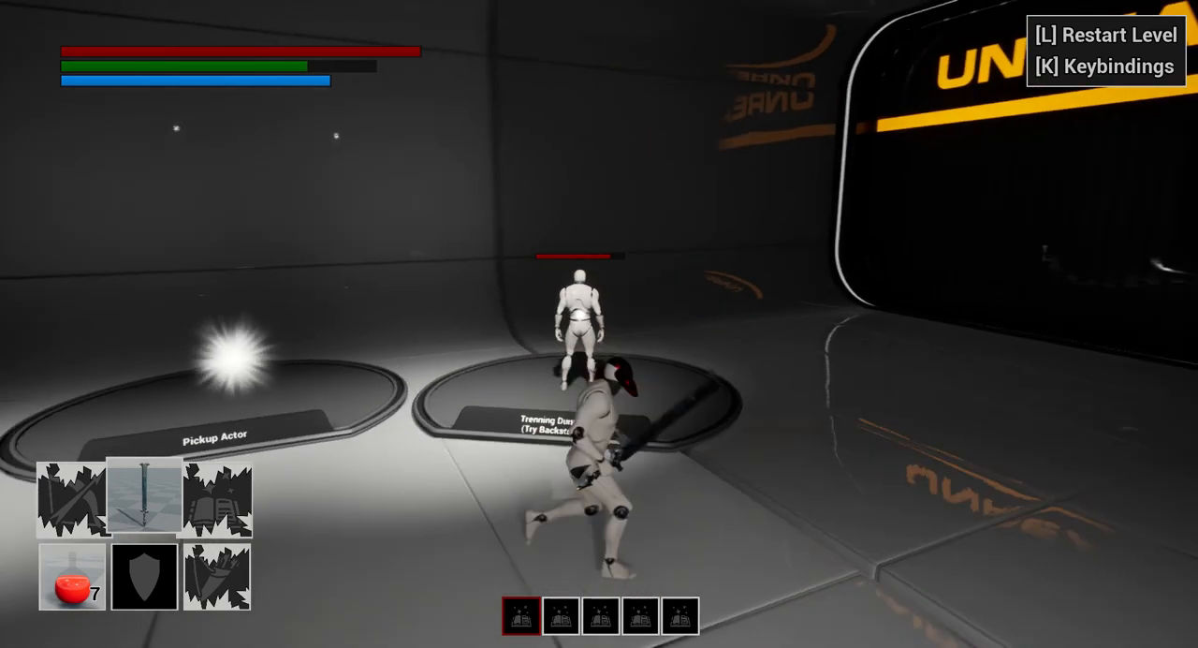
key(space)
key(w)
key(space)
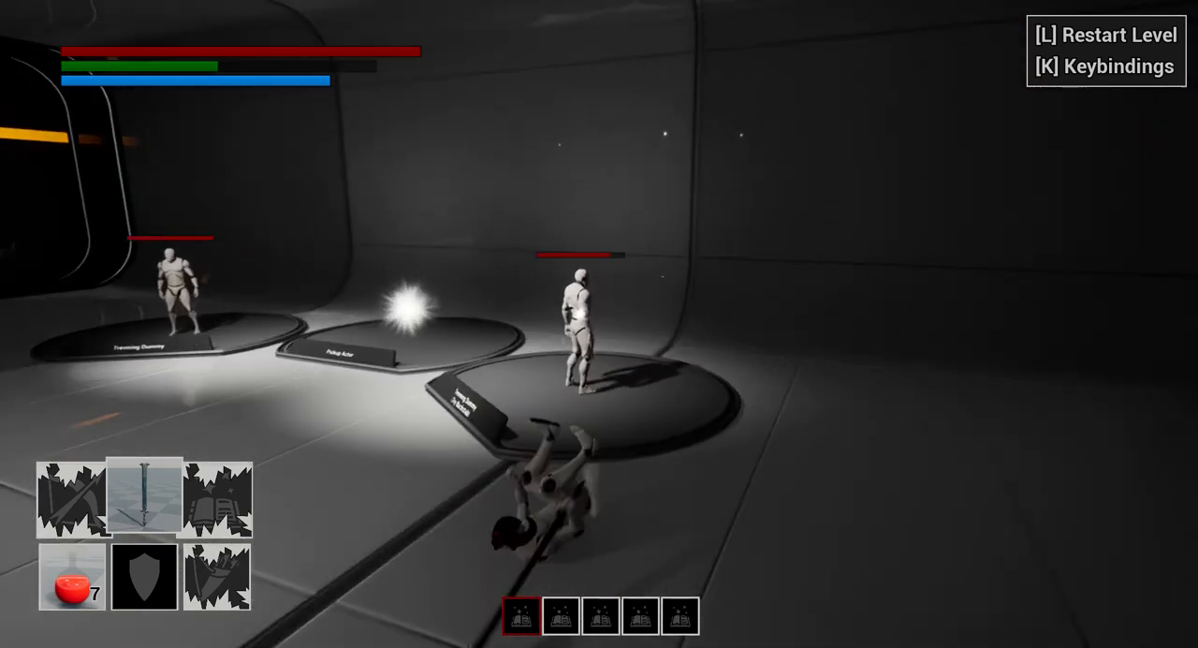
key(space)
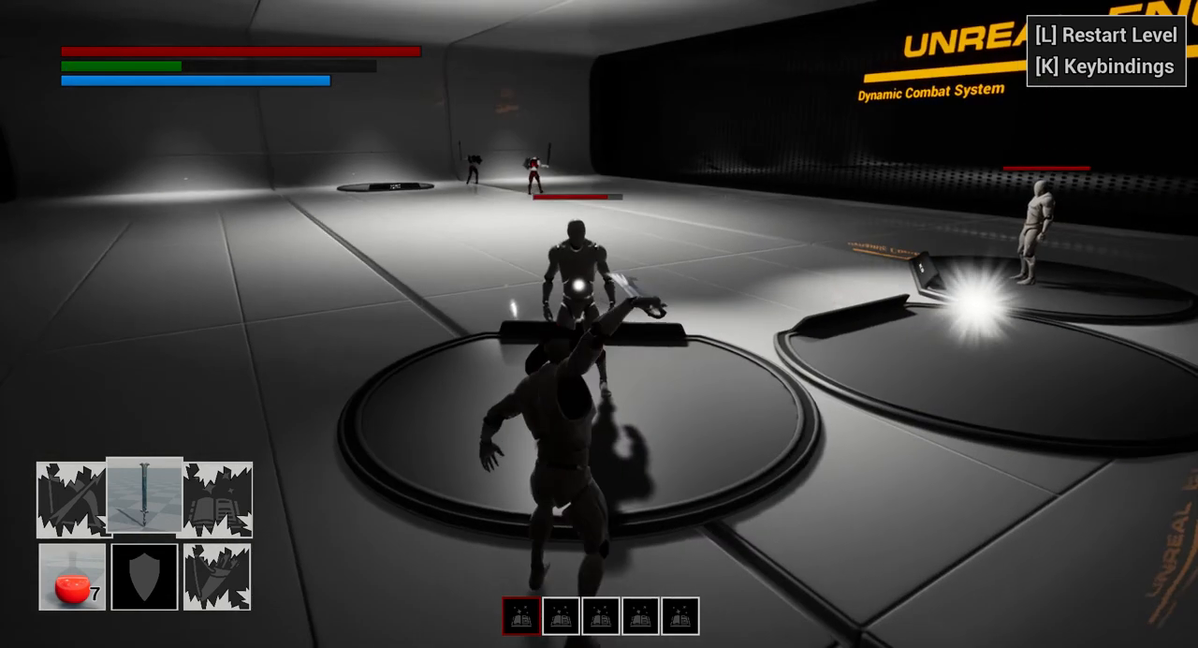
- Finish off the backstab dummy with sword attacks and move on to attack the other training dummy
click(599, 324)
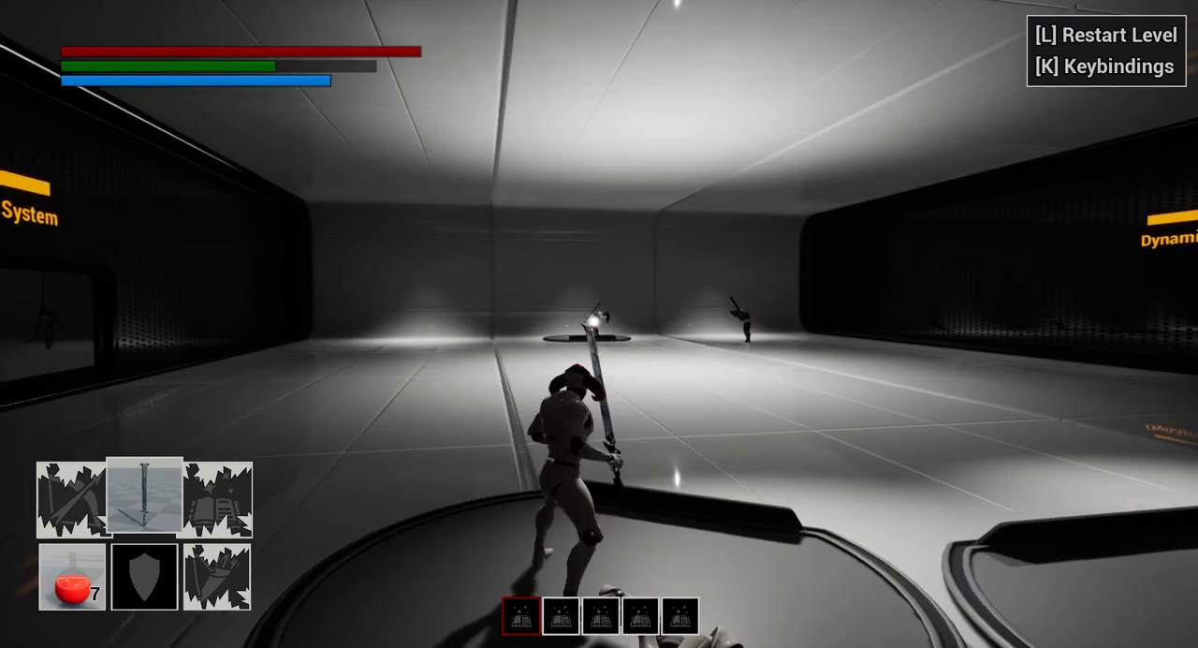
key(w)
key(a)
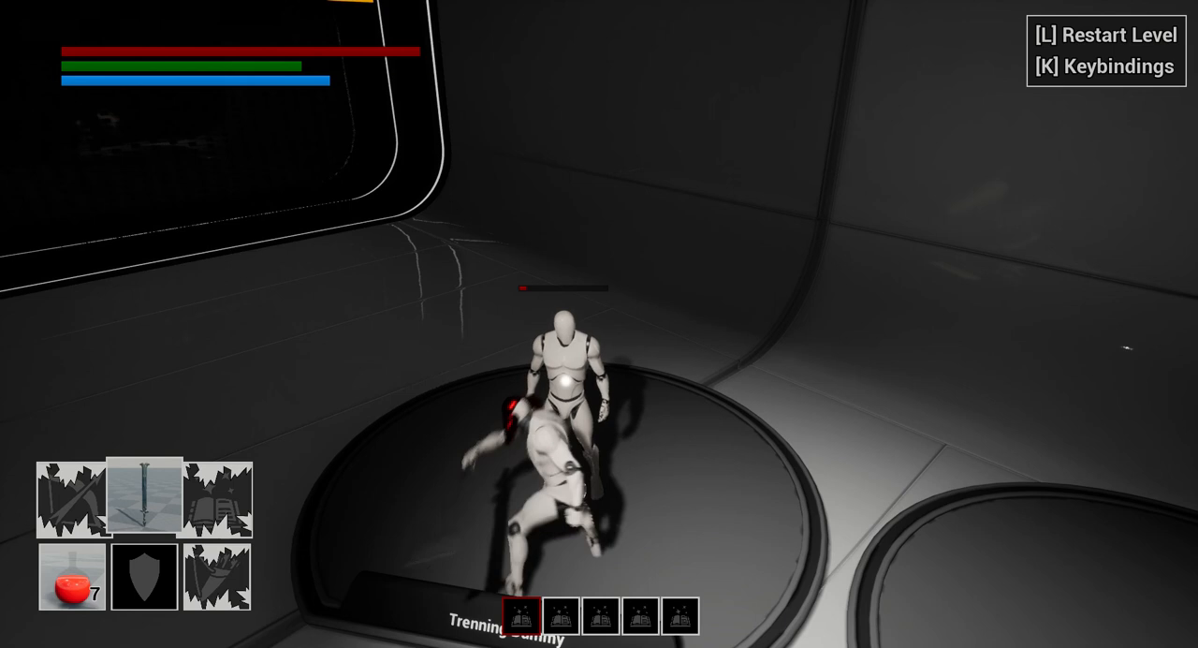
- Test the backward roll on the open floor beside the training dummy platforms
key(s)
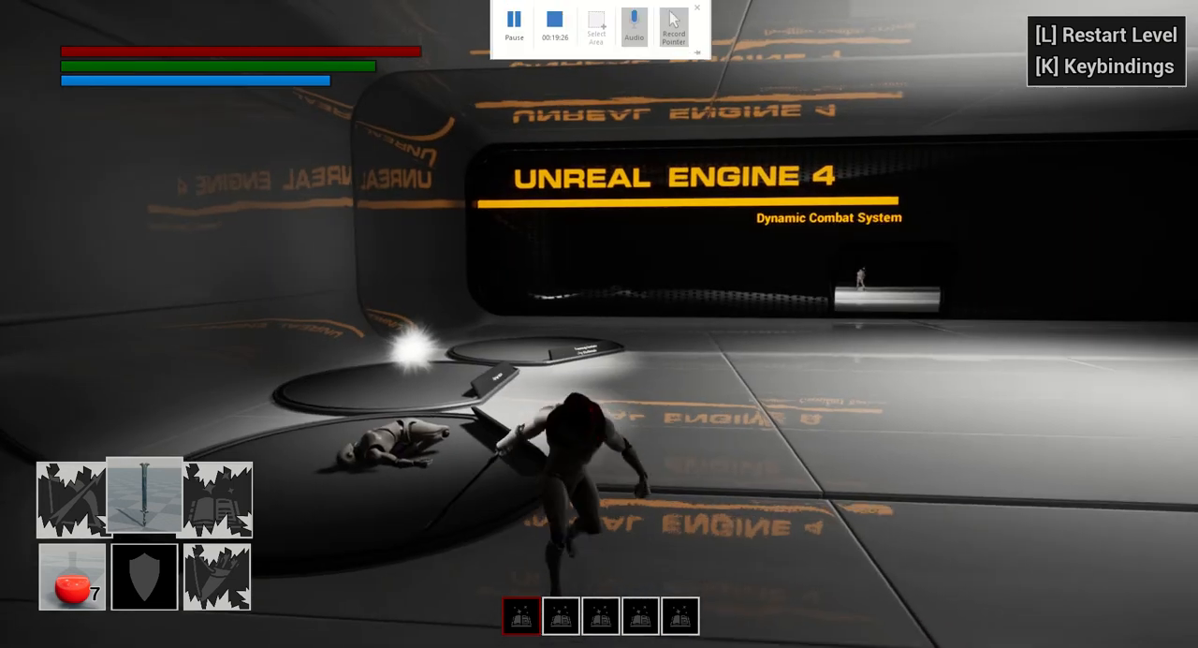
key(w)
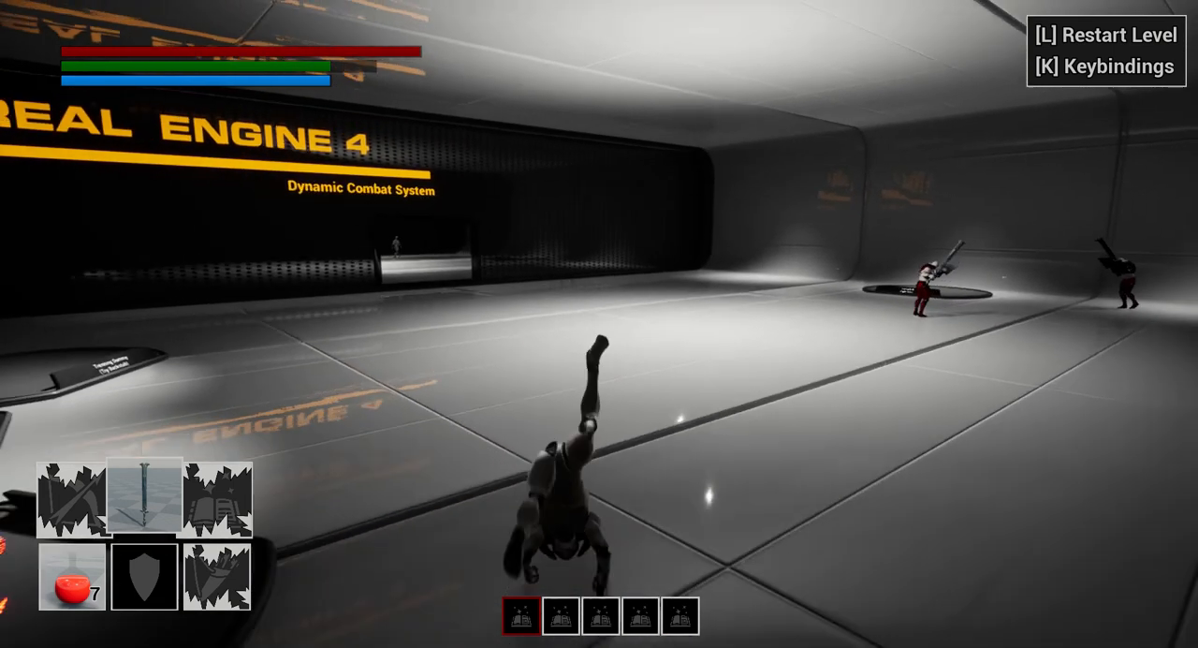
key(s)
key(space)
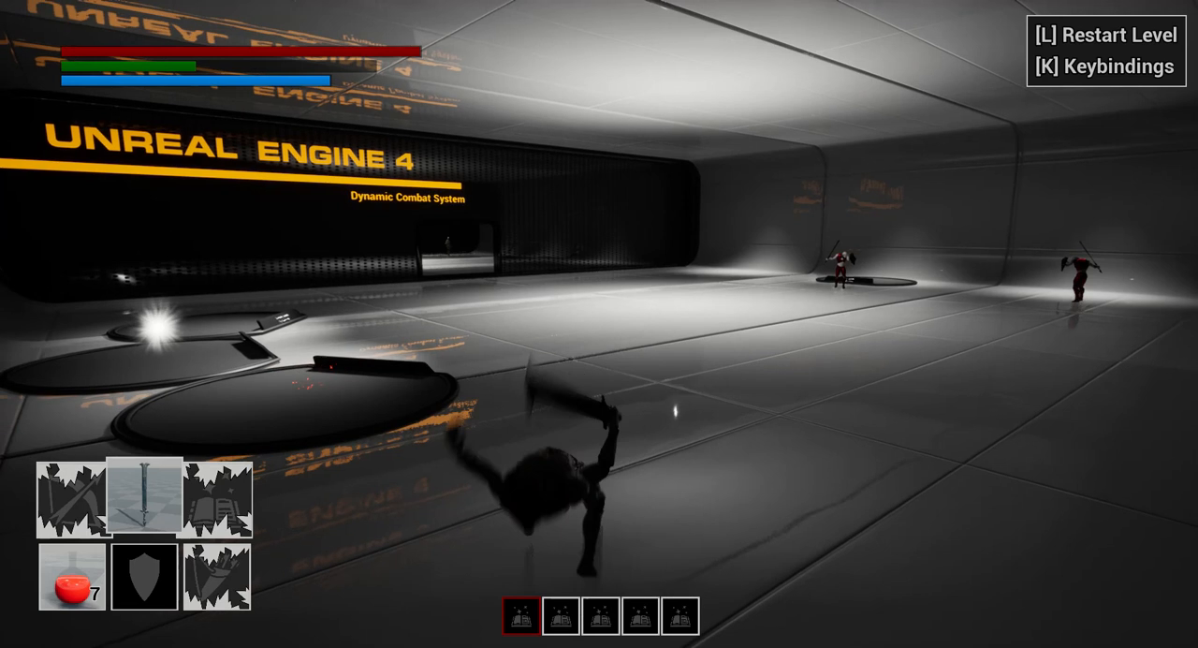
- Run across the room to the ExampleAI enemies and test the sword attacks on the first one
key(w)
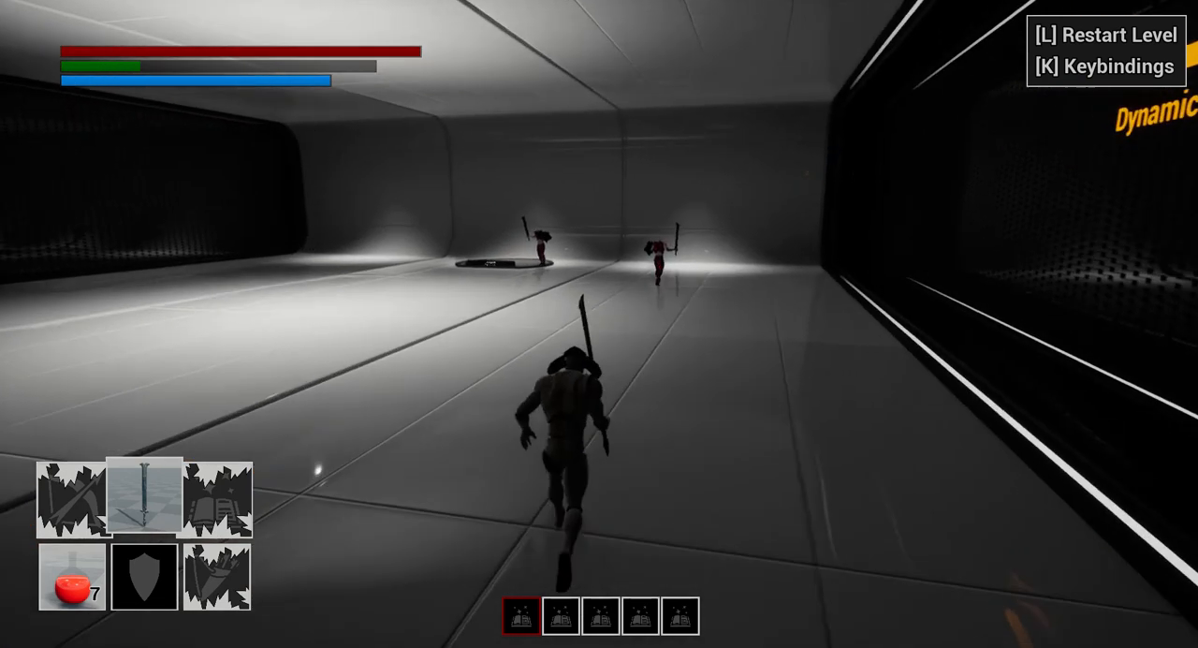
key(w)
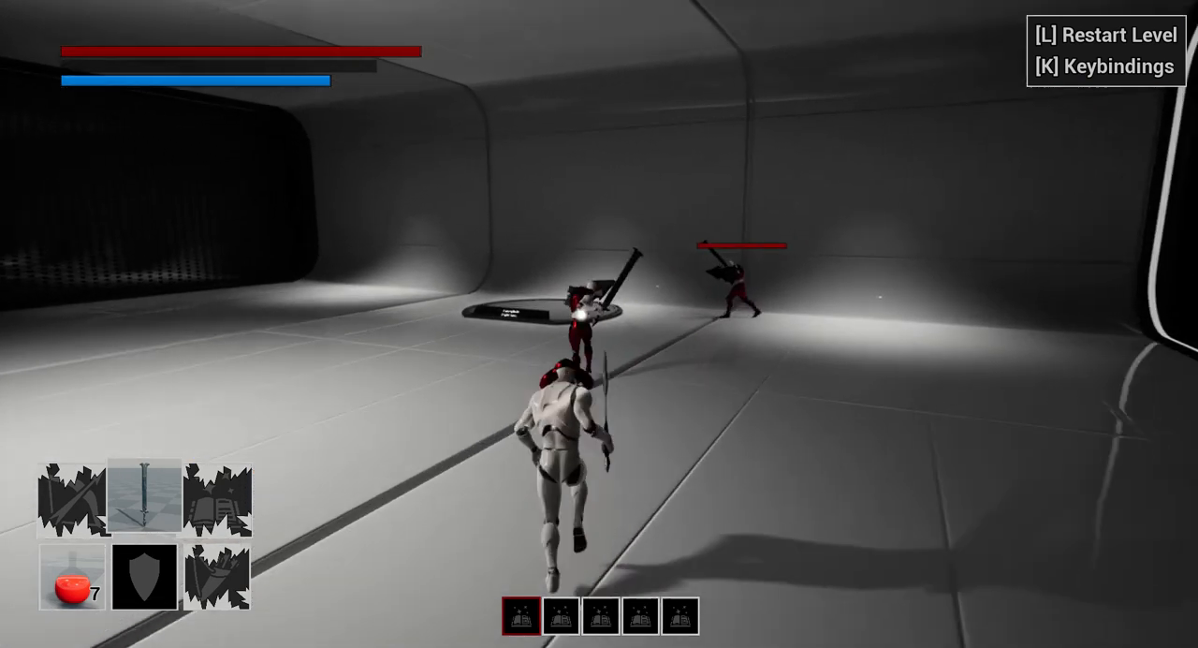
key(w)
click(599, 323)
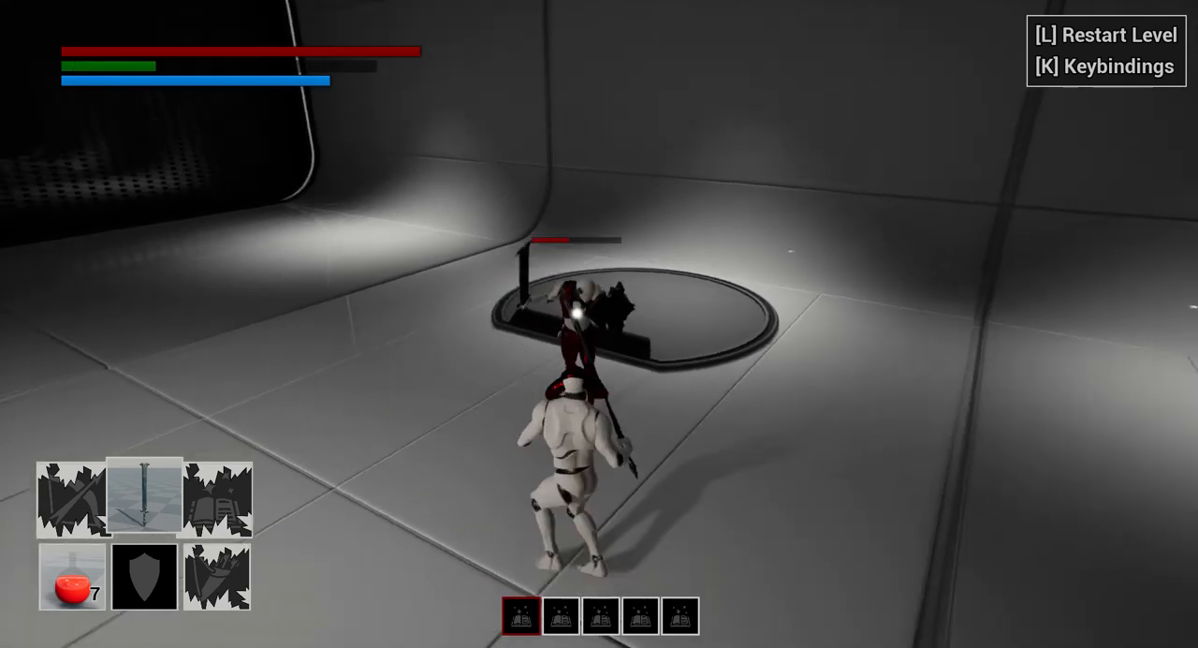
key(d)
click(599, 324)
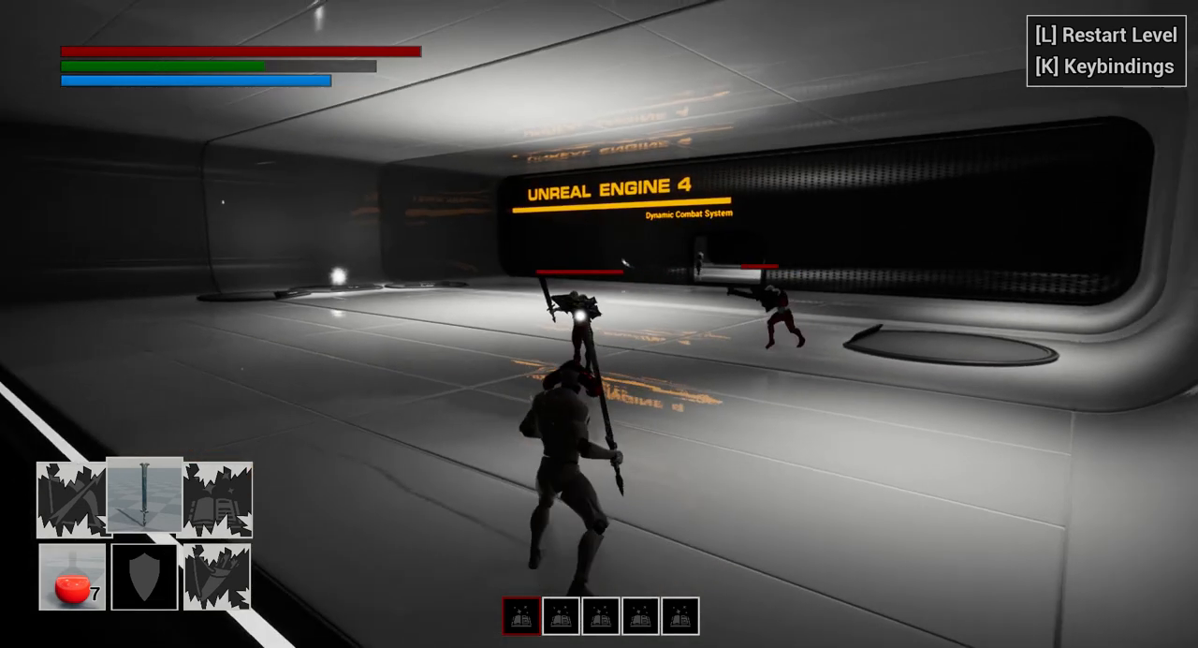
- Circle the second armed enemy and test sword attacks combined with the backward roll against it
key(a)
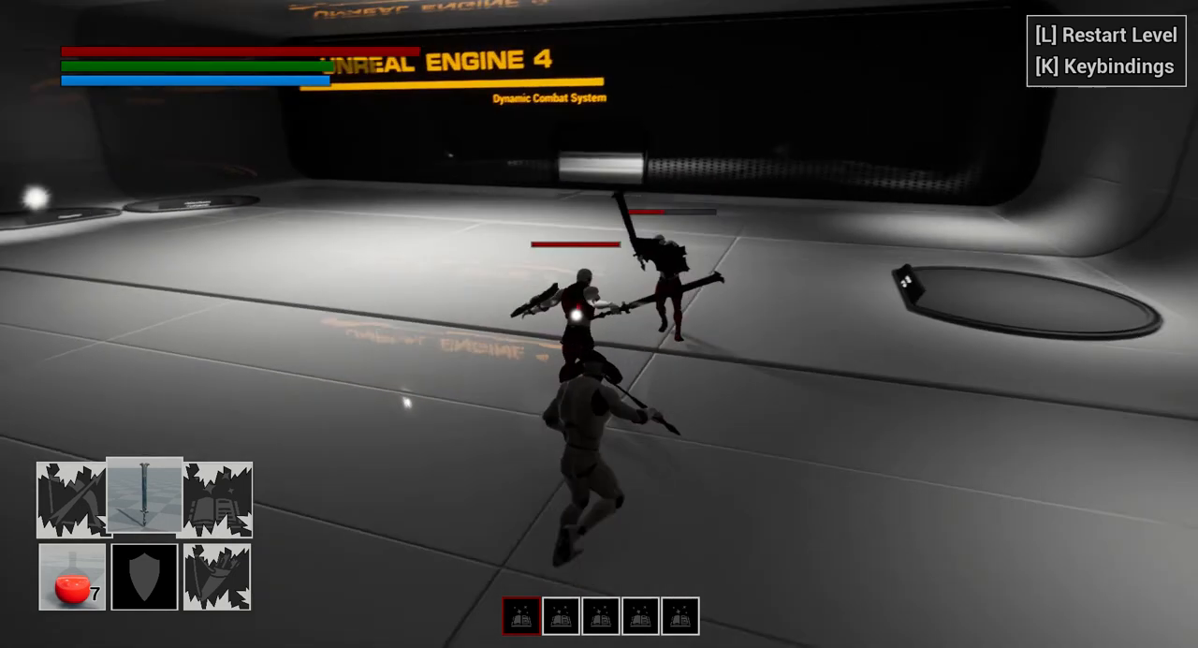
key(d)
key(a)
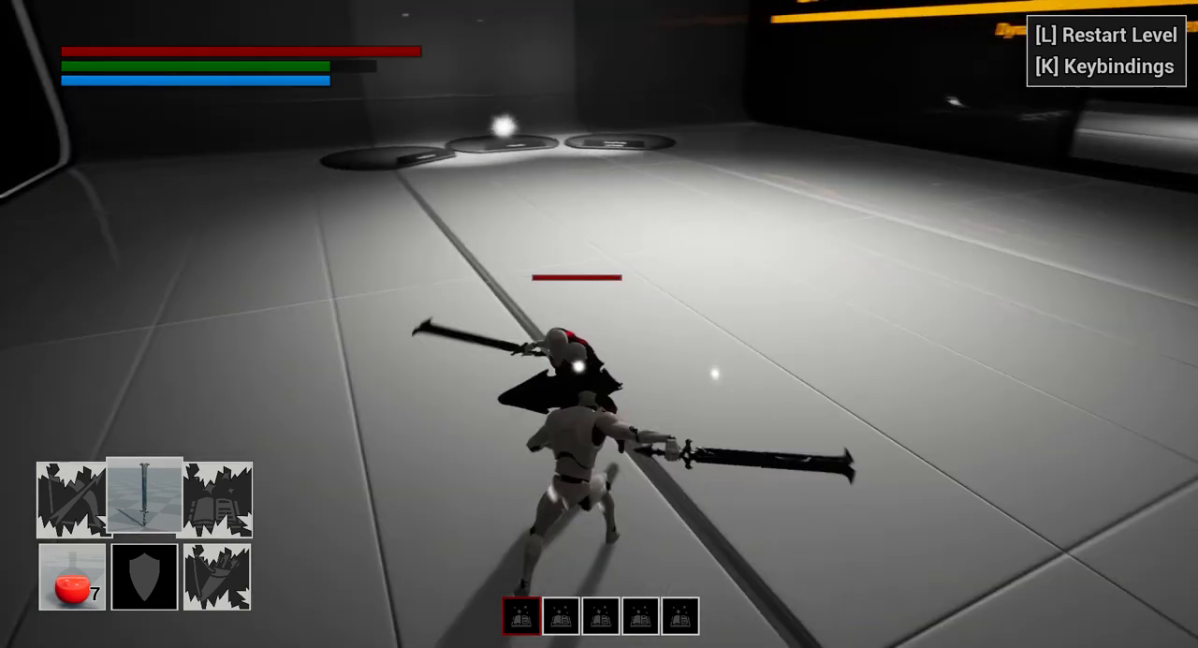
click(599, 324)
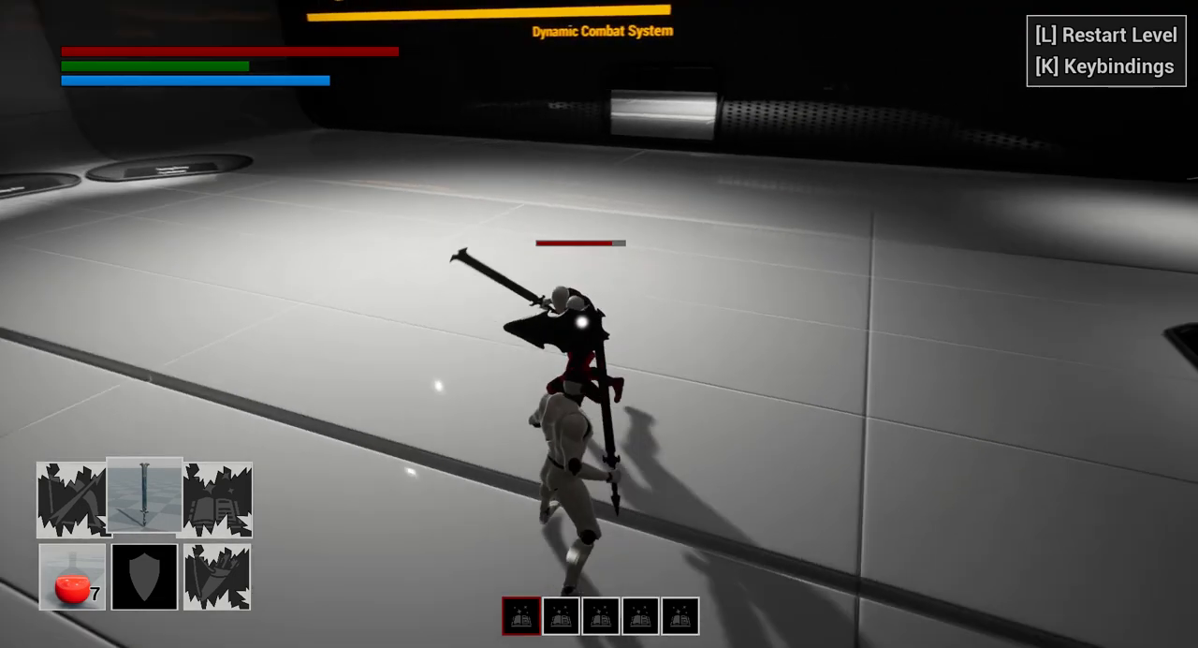
key(a)
click(599, 324)
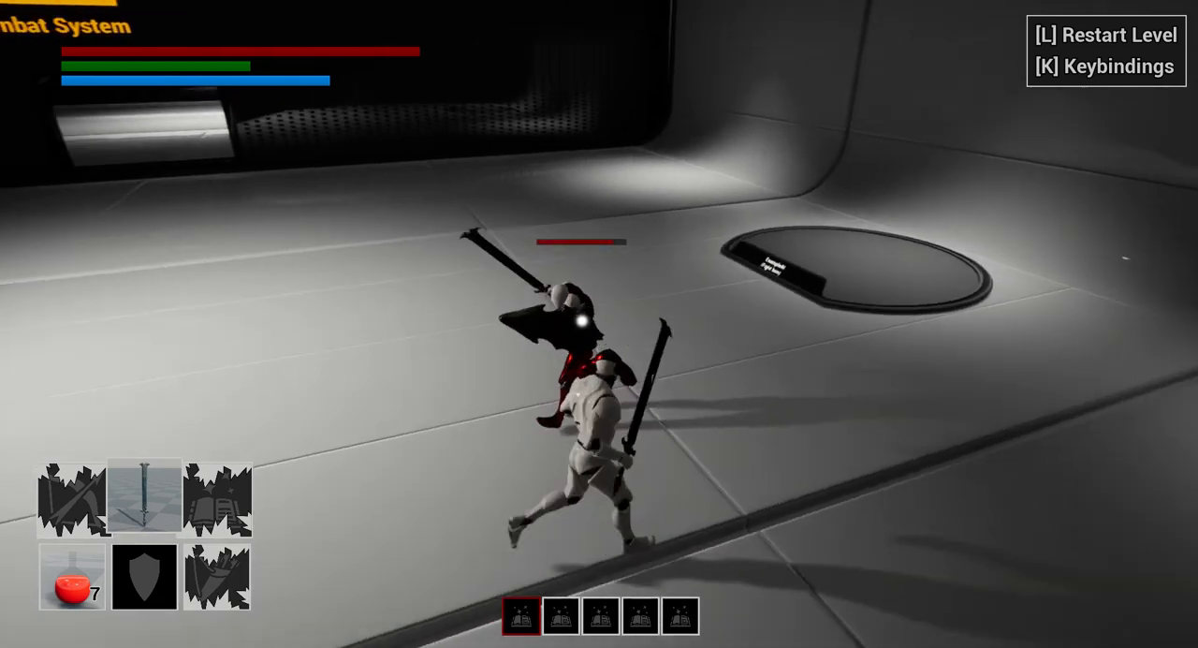
key(a)
click(599, 323)
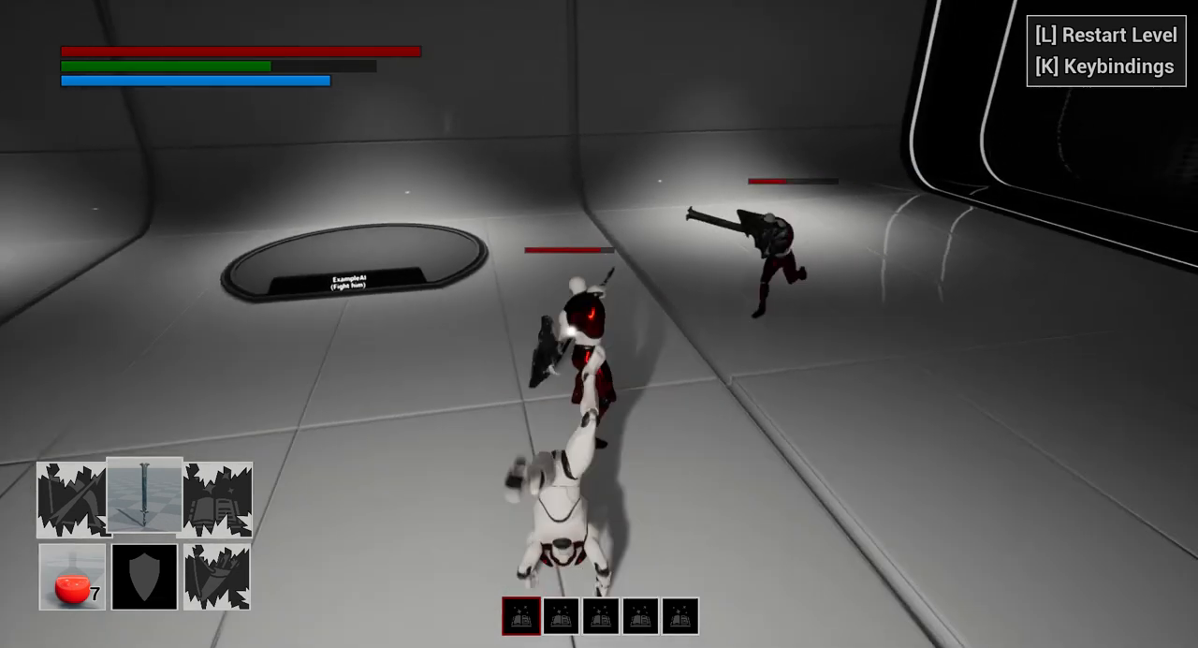
- Test sword attacks combined with rolls while fighting both armed ExampleAI enemies at close range
key(a)
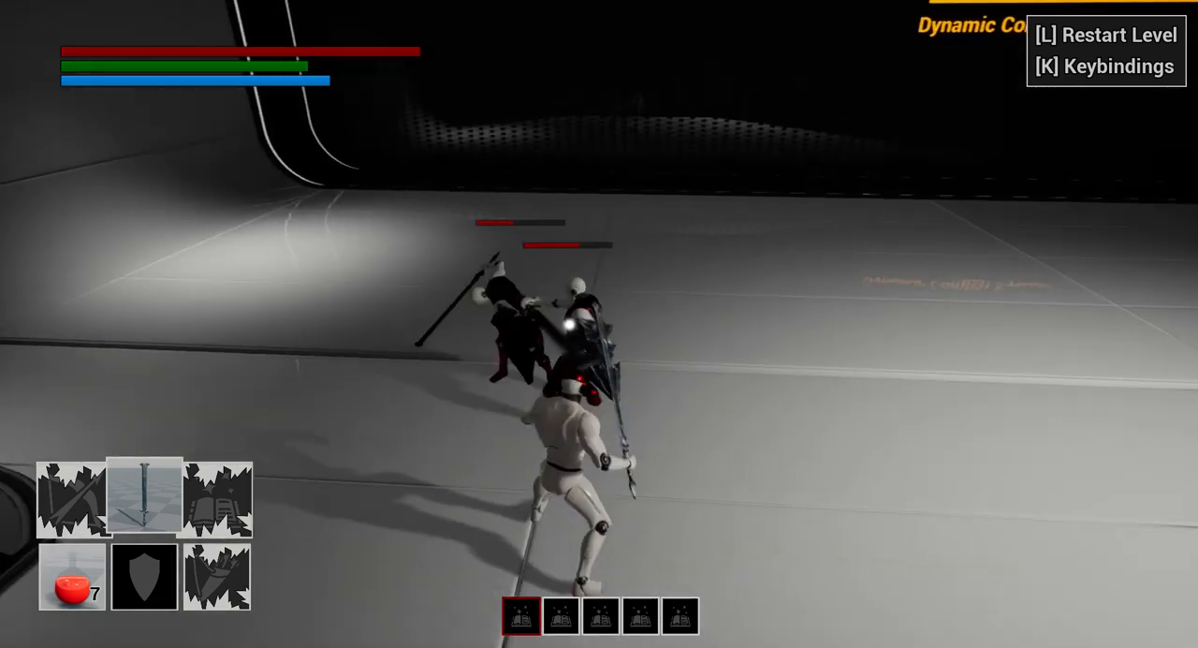
key(space)
key(w)
click(599, 324)
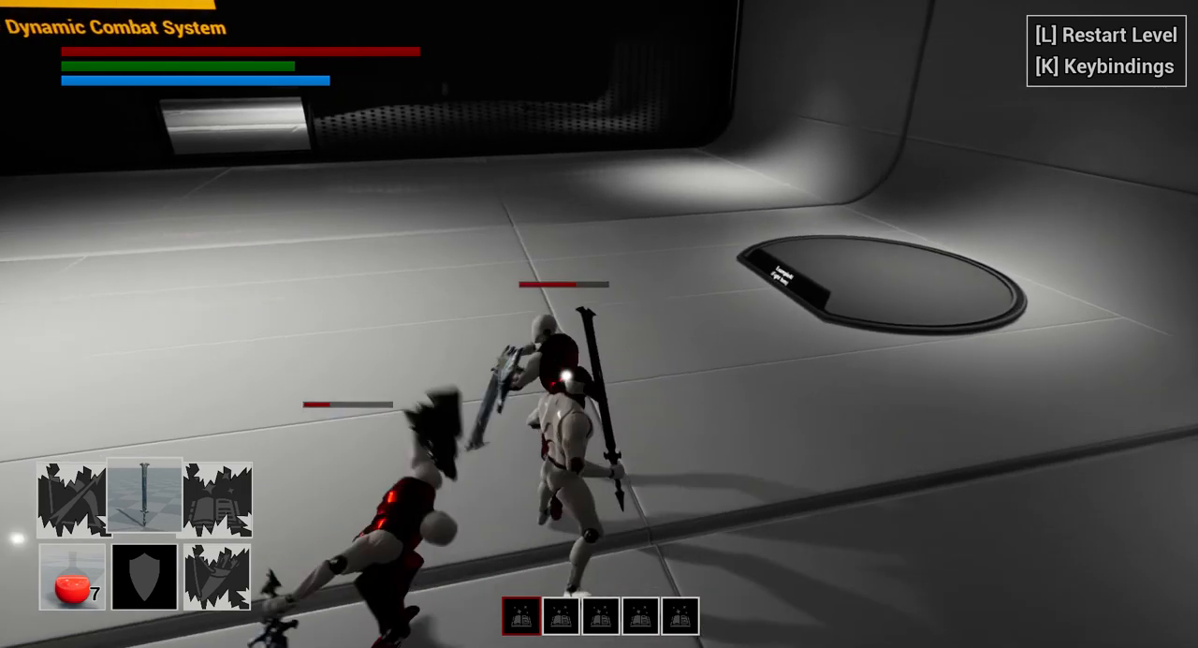
click(599, 323)
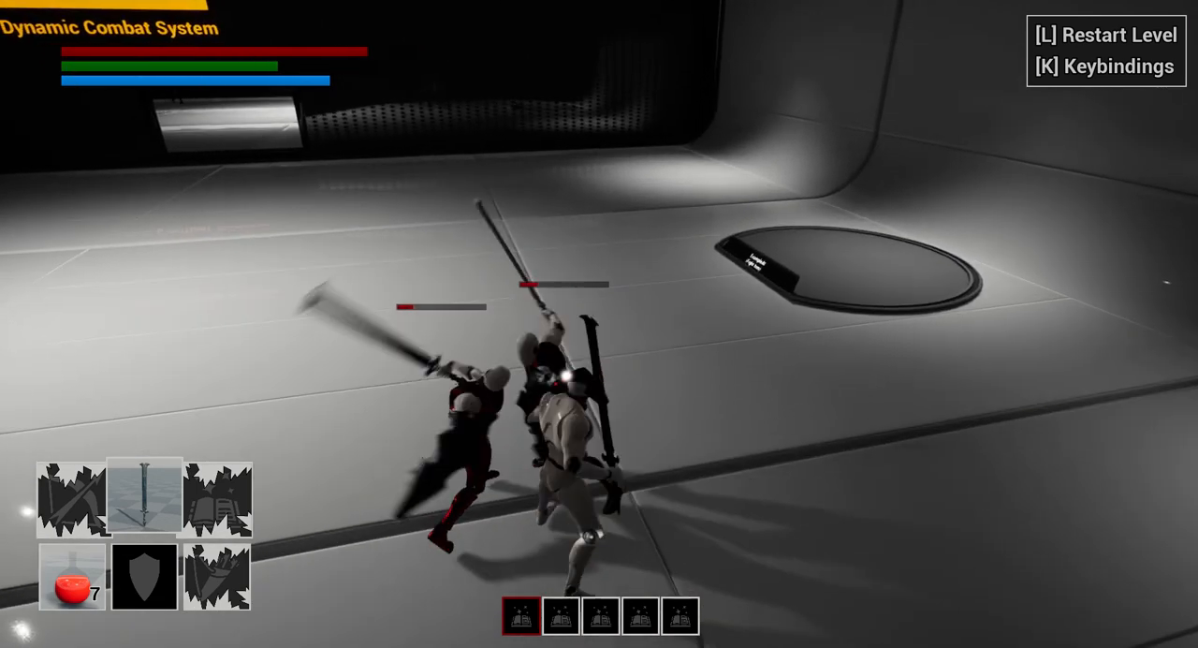
click(599, 324)
key(space)
click(599, 324)
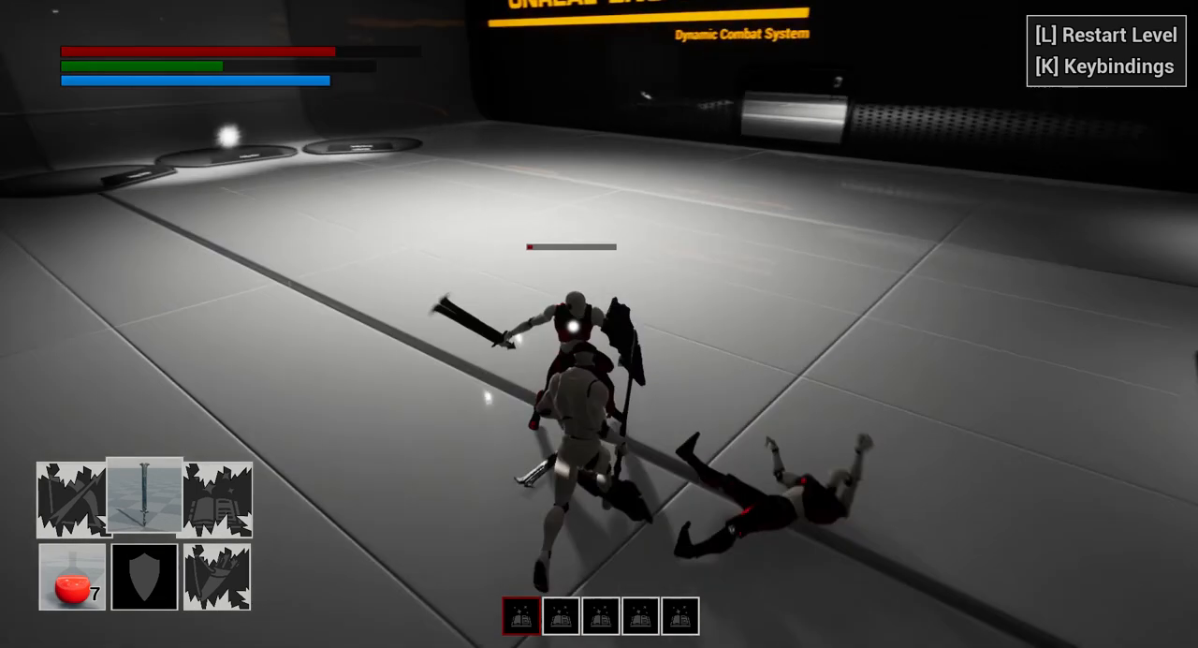
- Roll around the remaining ExampleAI enemy and finish it off with a sword attack
key(space)
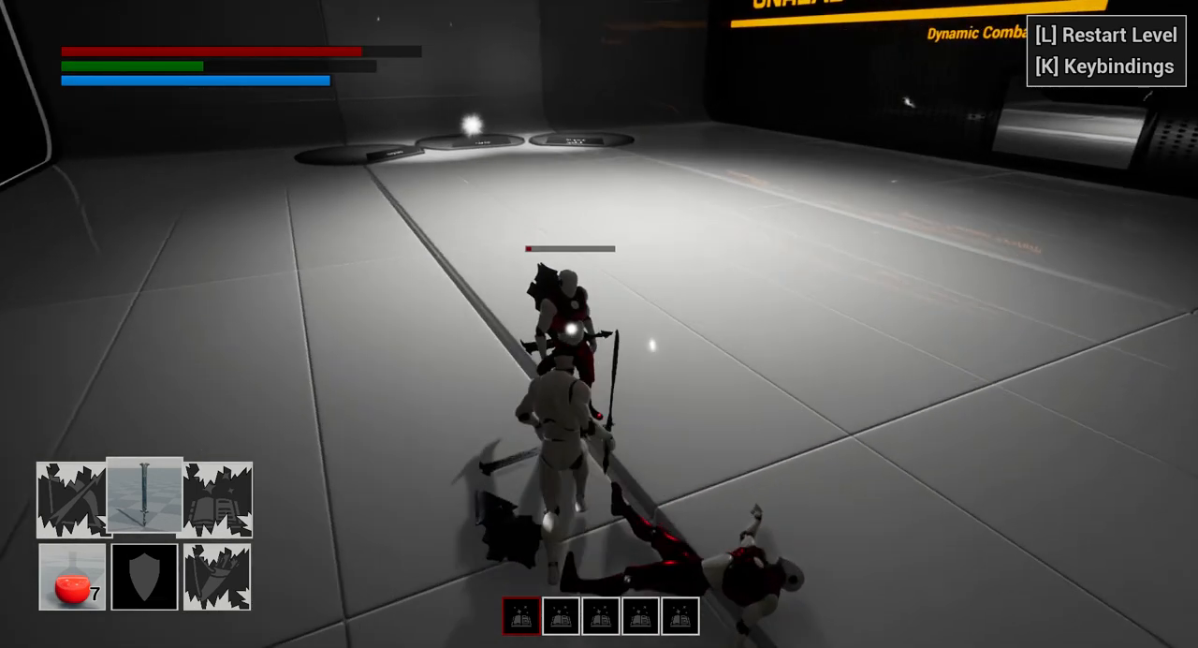
click(599, 324)
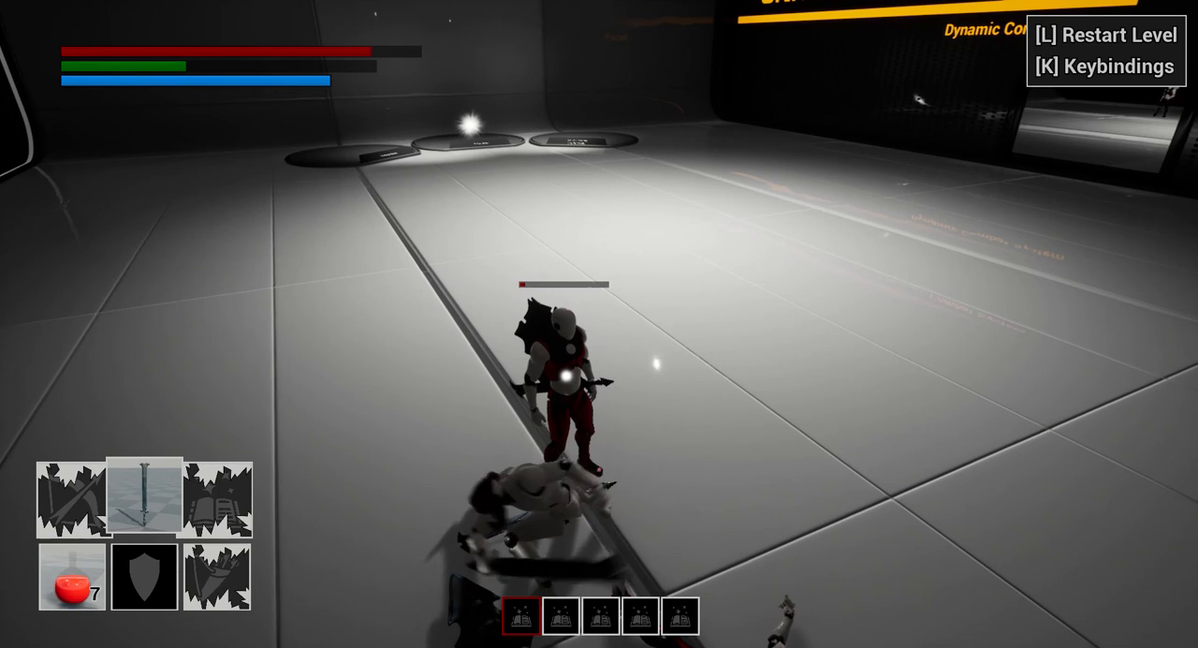
key(s)
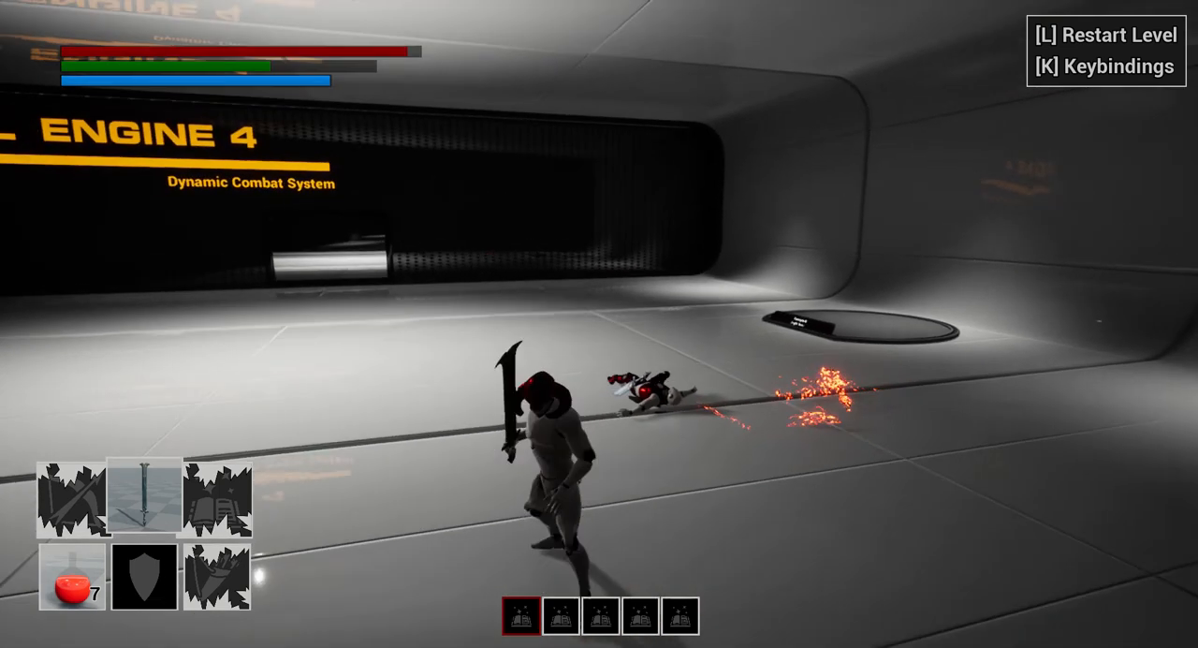
- End the play session and return to the root Content folder in the normal editor layout
key(a)
key(w)
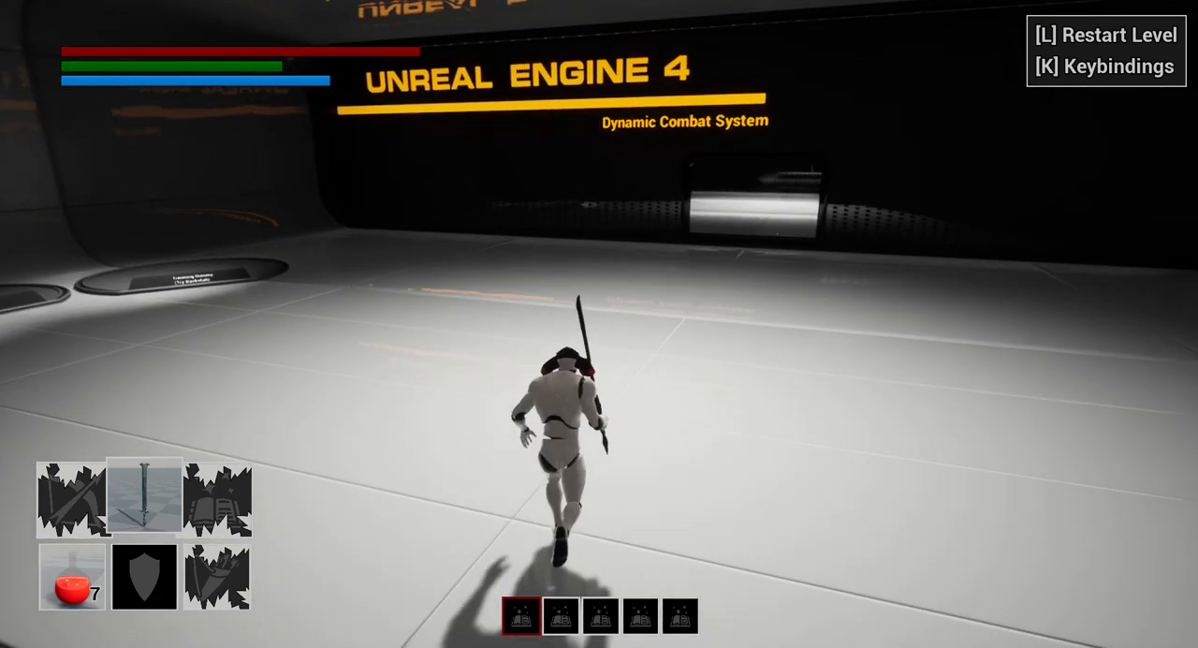
key(a)
key(Escape)
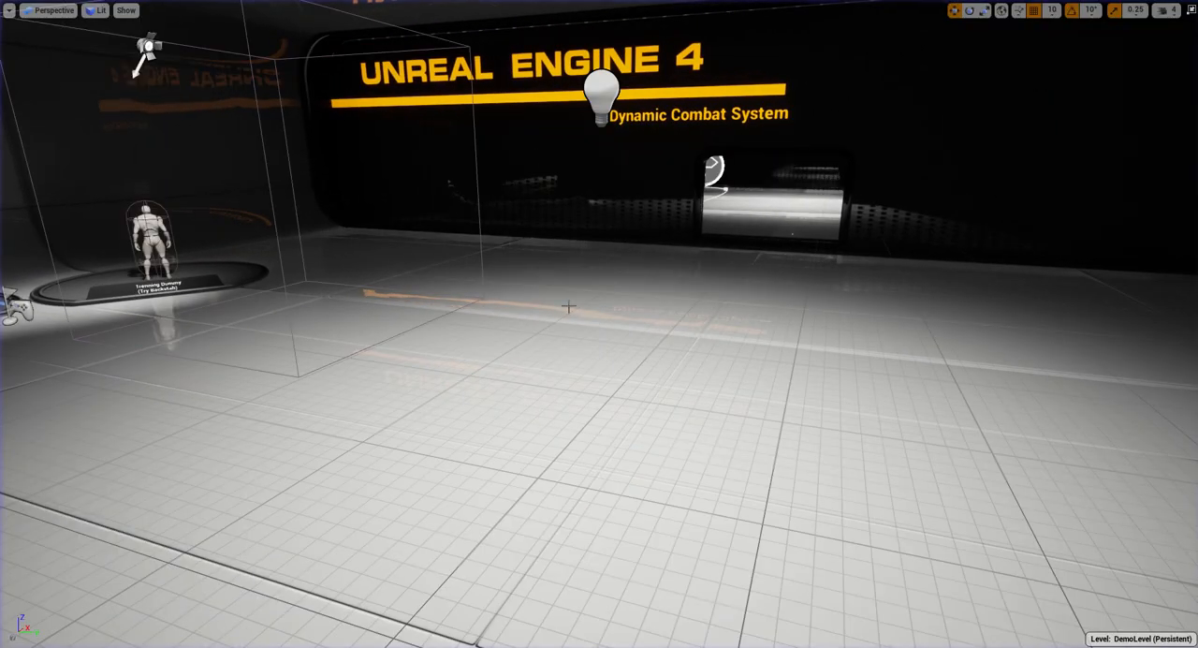
key(F11)
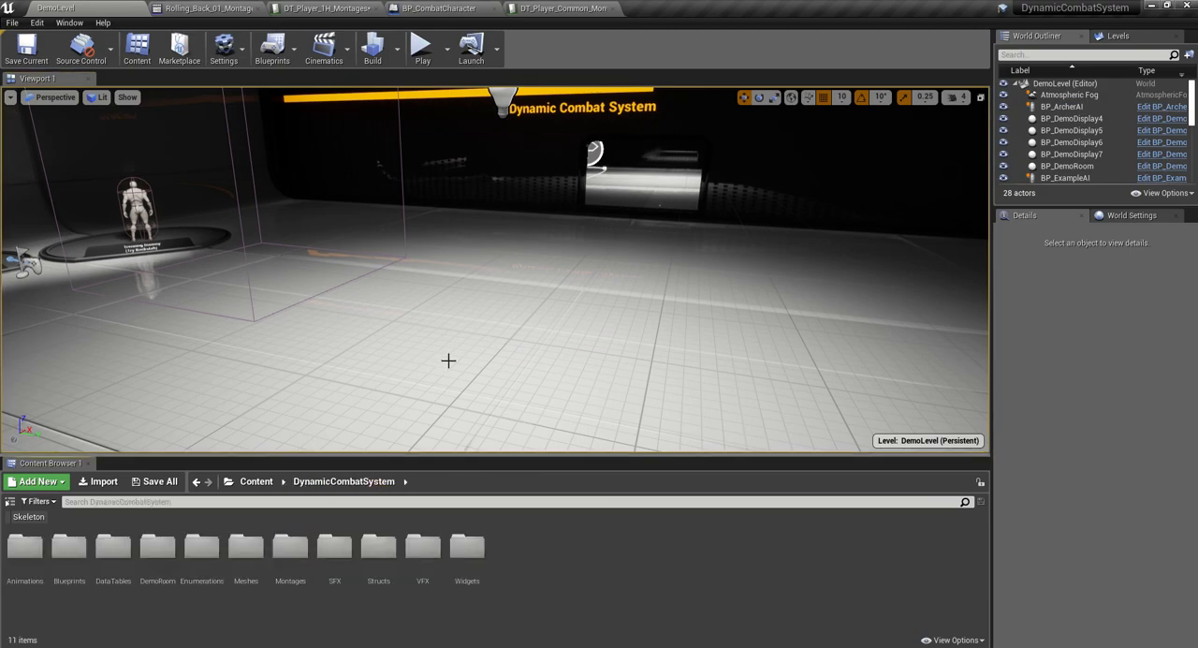
click(259, 482)
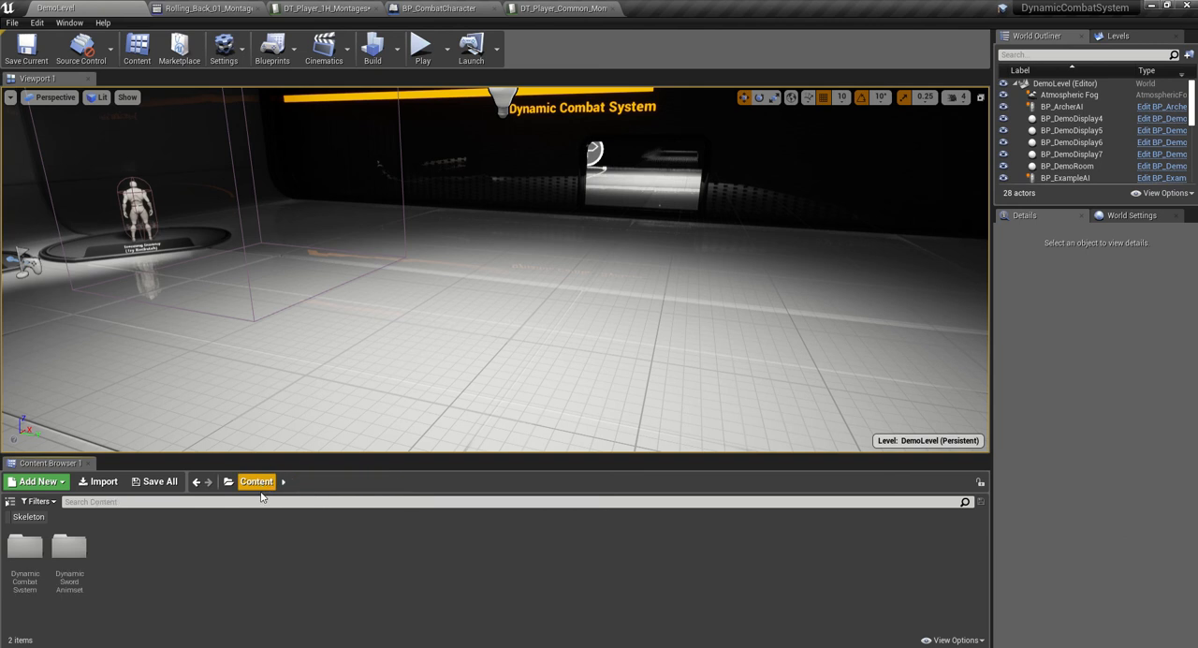